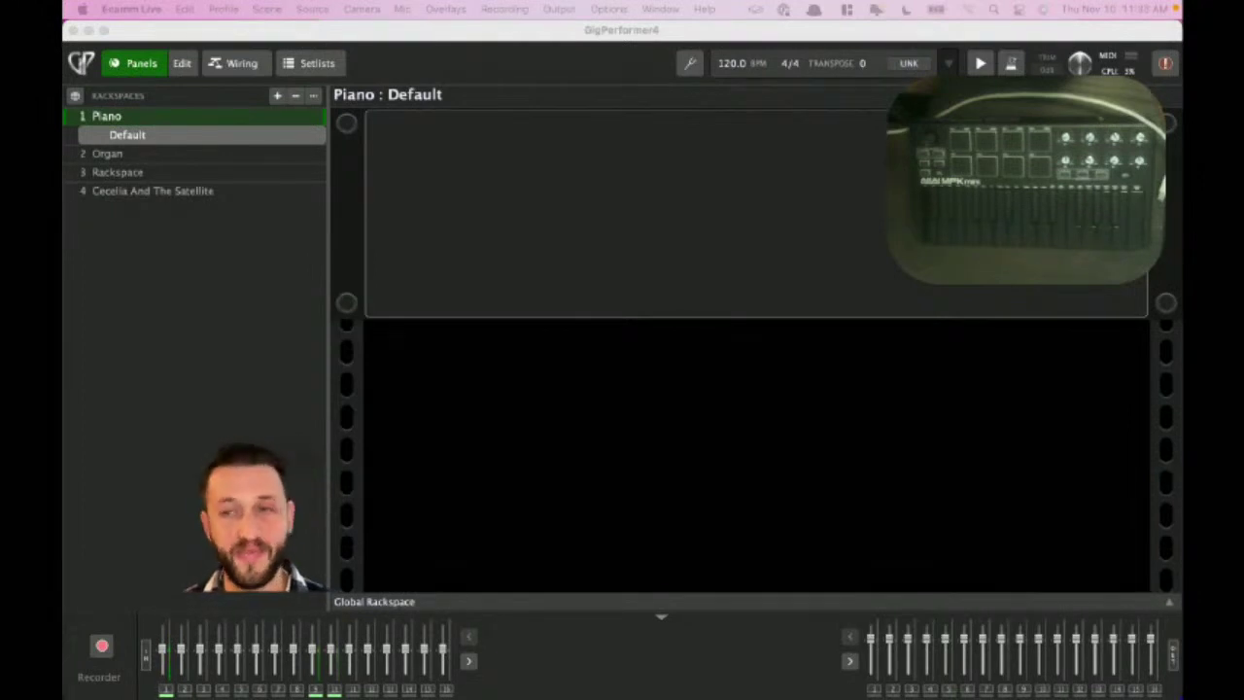
Switch to Chrome, examine the port layout on the CalDigit TS4 dock page, and minimize the browser.
{"action": "mouse_move", "coordinate": [681, 696]}
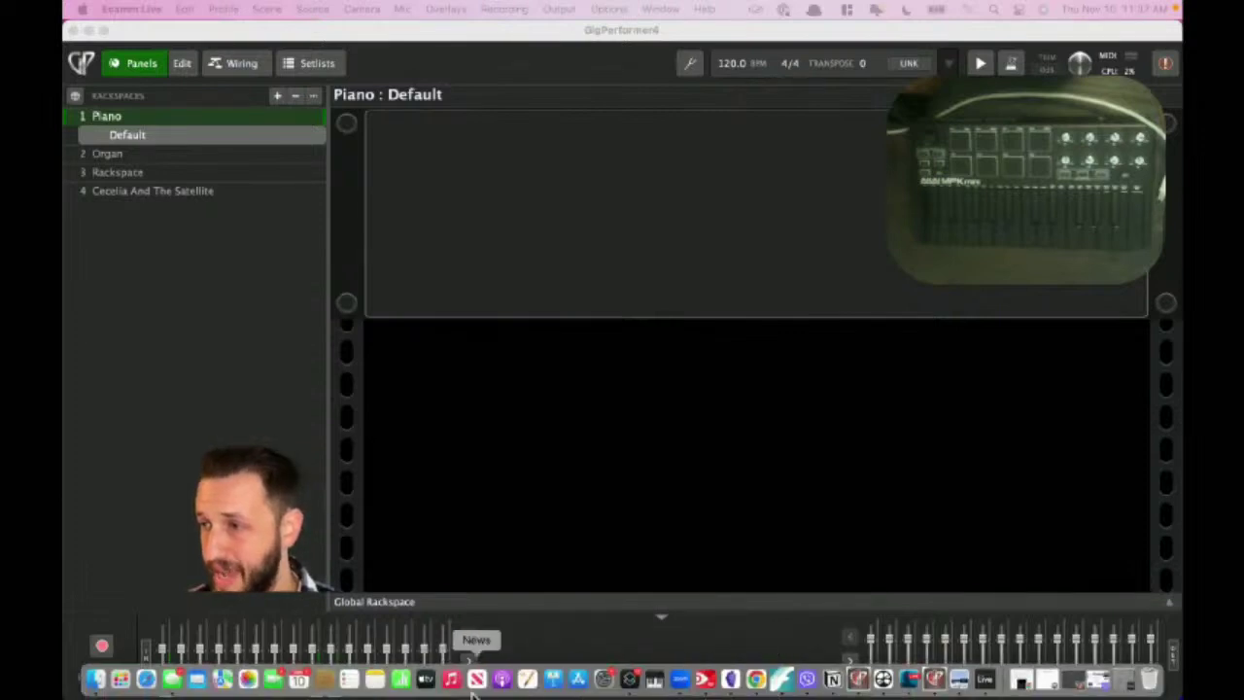
{"action": "left_click", "coordinate": [756, 679]}
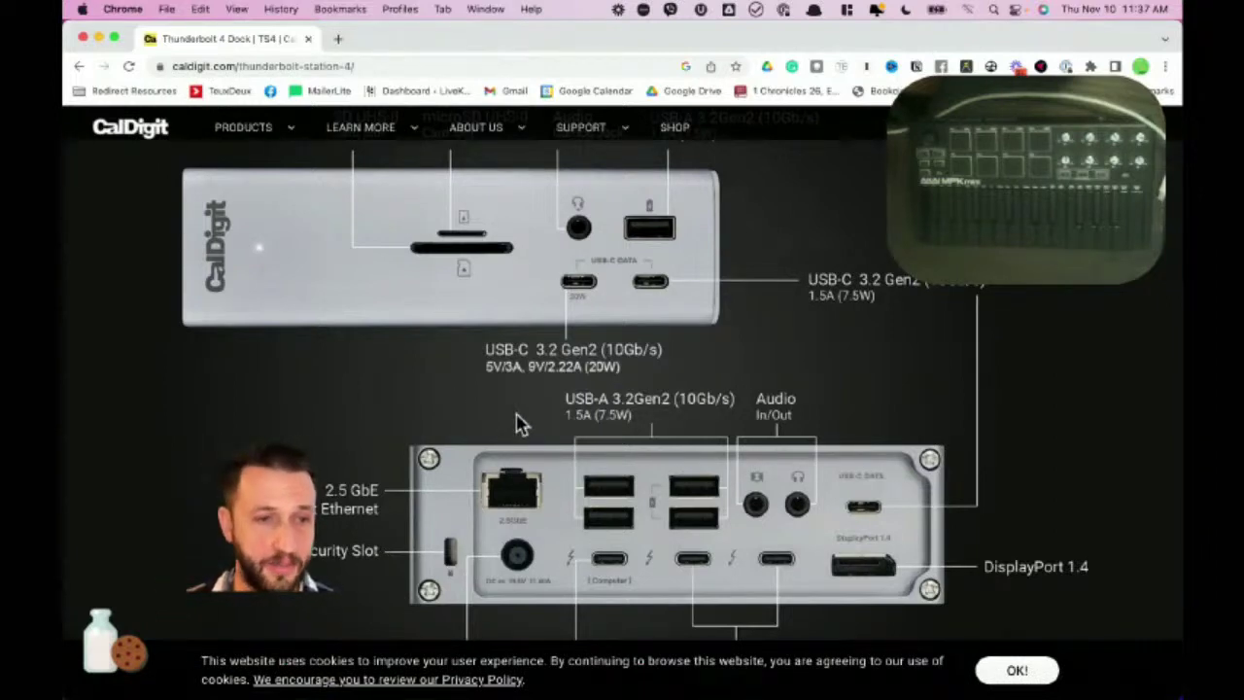
{"action": "scroll", "coordinate": [593, 496], "scroll_direction": "down", "scroll_amount": 1}
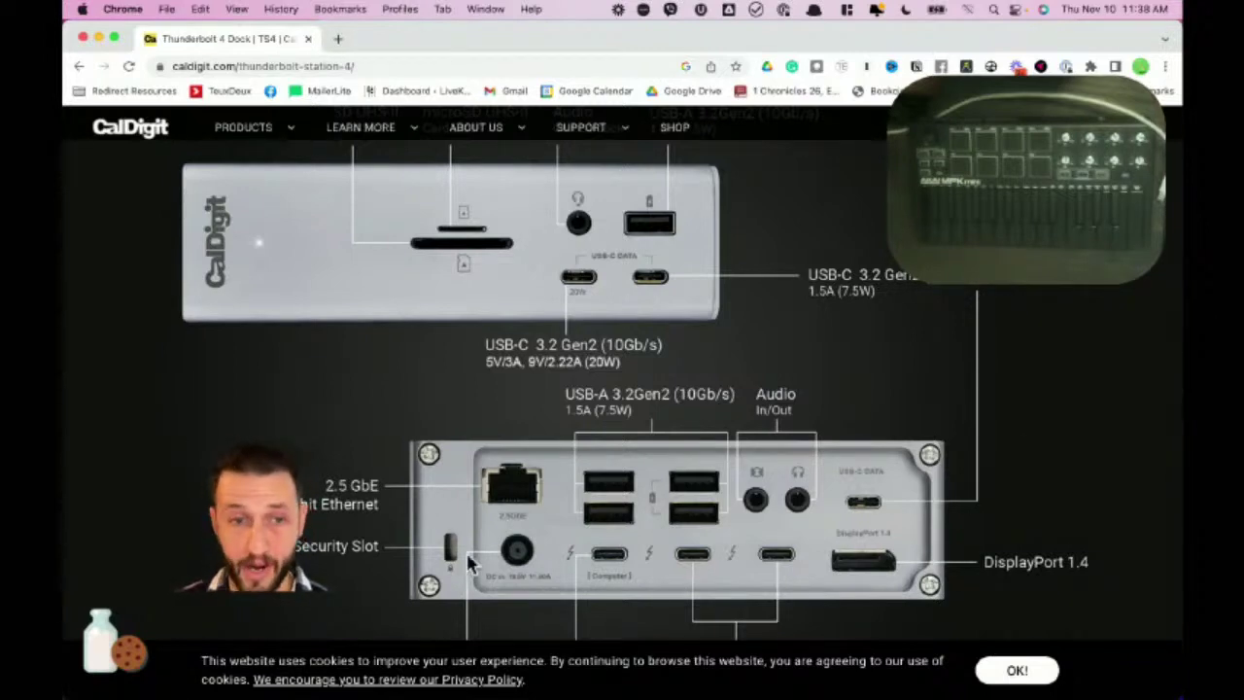
{"action": "left_click", "coordinate": [98, 38]}
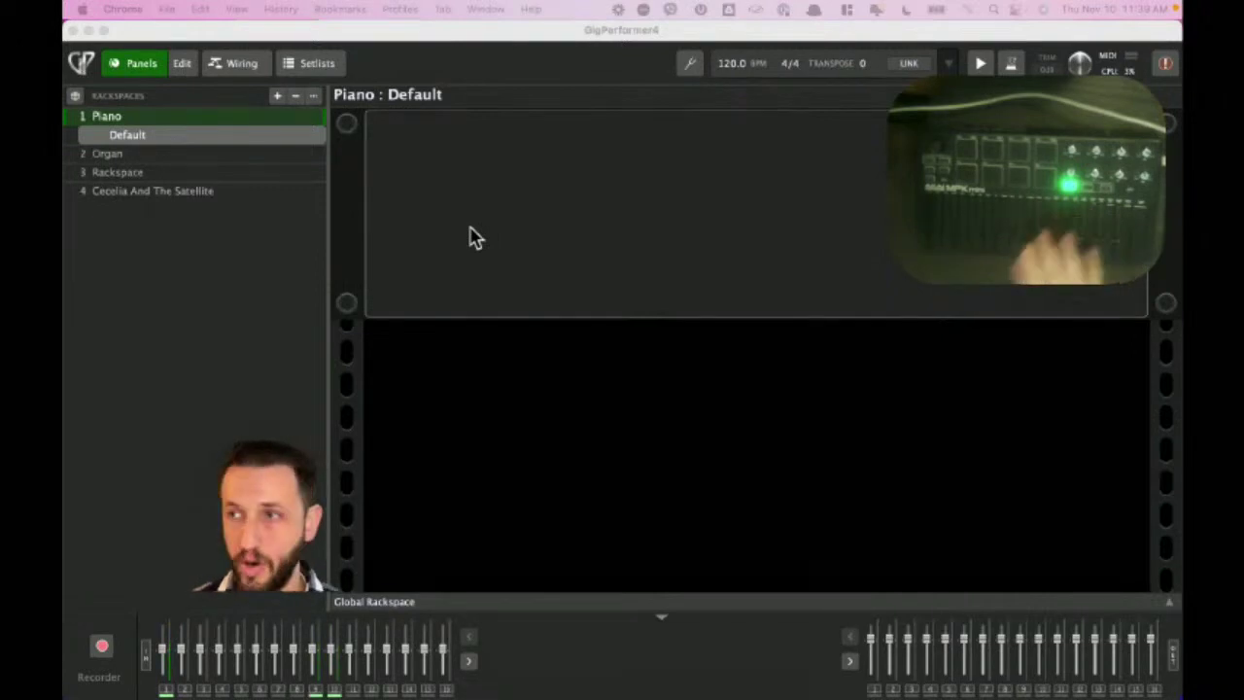
Add a new rackspace in GigPerformer4, keeping the default name and properties.
{"action": "left_click", "coordinate": [116, 311]}
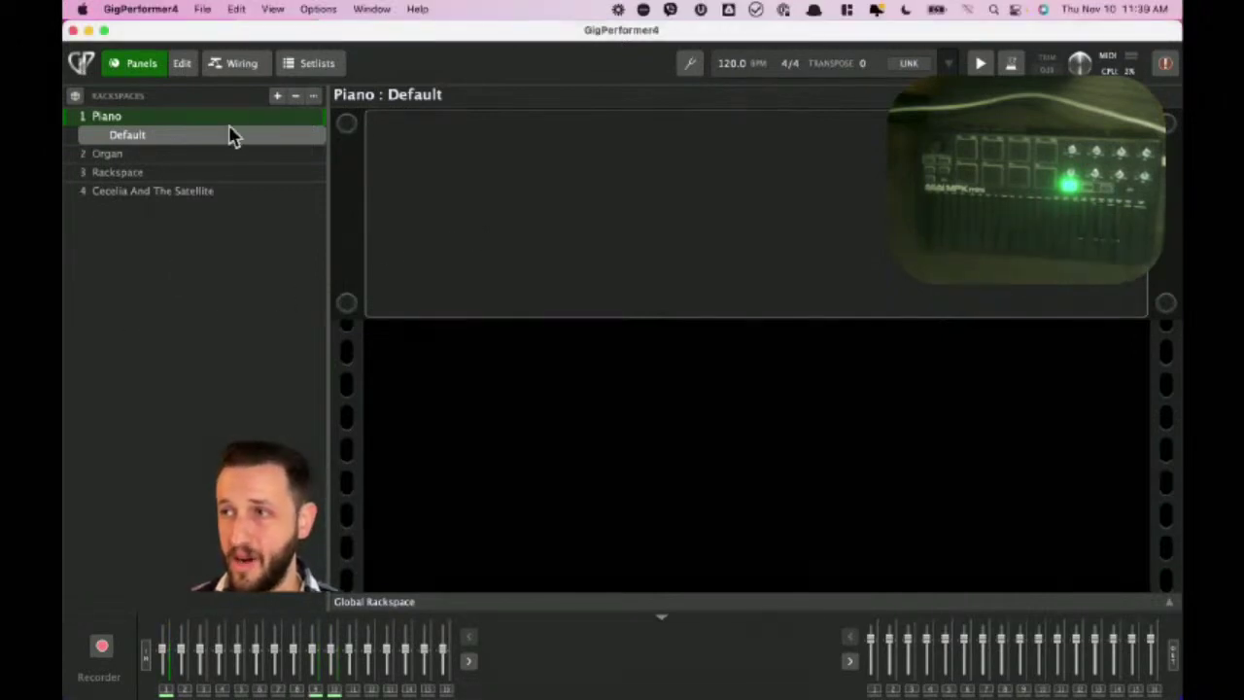
{"action": "left_click", "coordinate": [277, 95]}
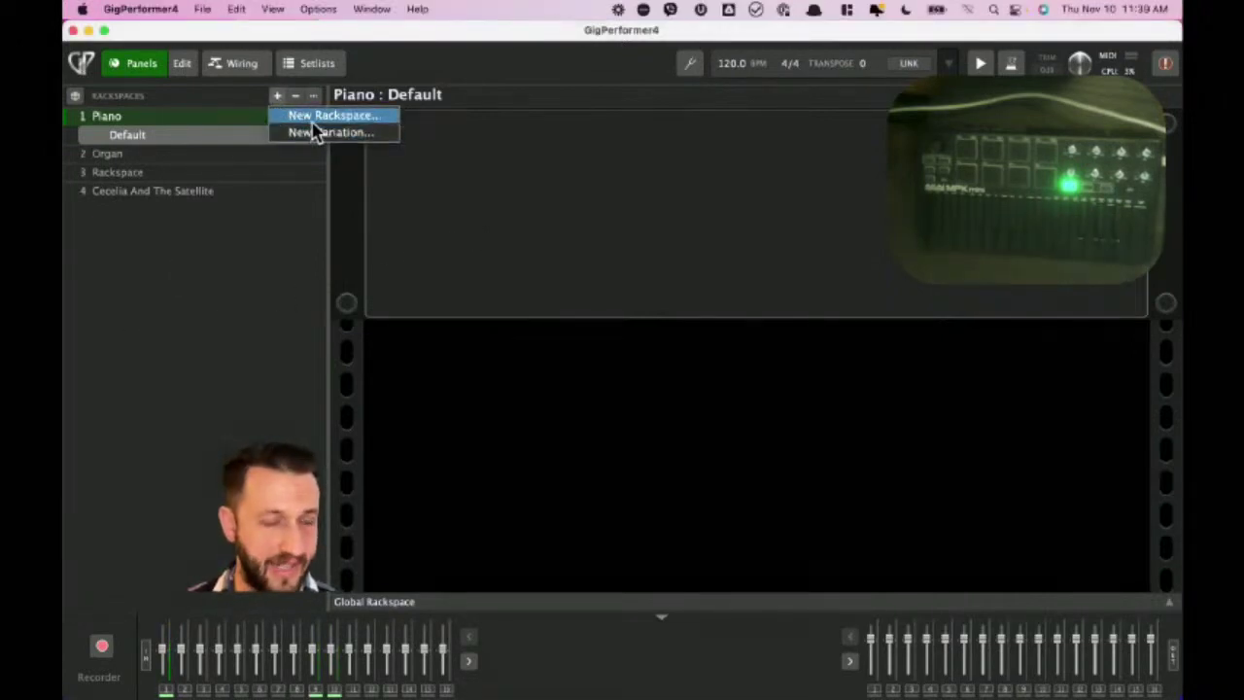
{"action": "left_click", "coordinate": [312, 116]}
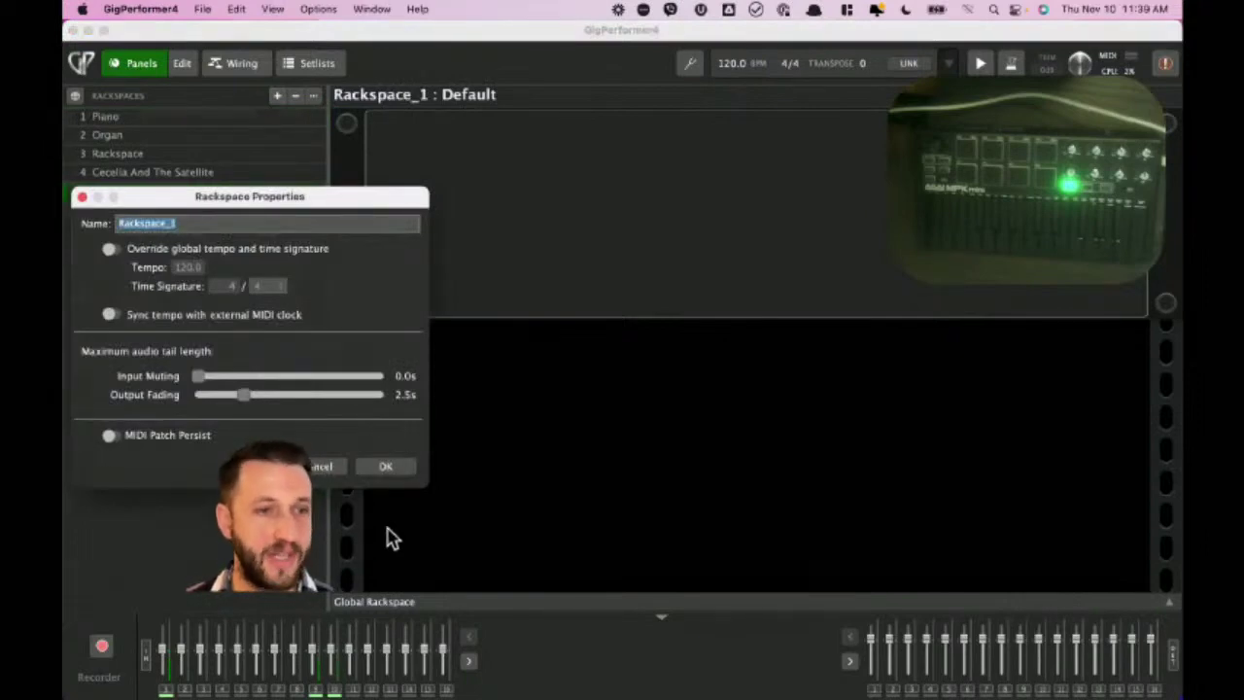
{"action": "left_click", "coordinate": [387, 466]}
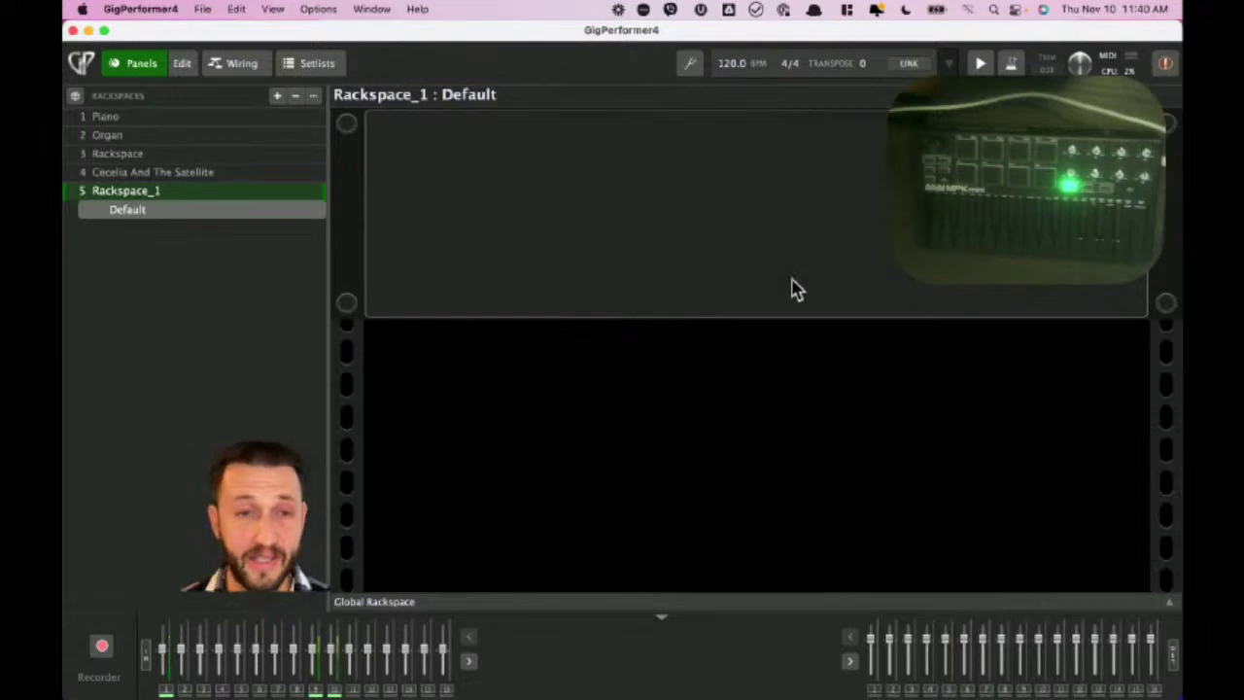
Open the Global MIDI Monitor, examine the incoming messages from the MPK Mini controller, and close it.
{"action": "left_click", "coordinate": [374, 9]}
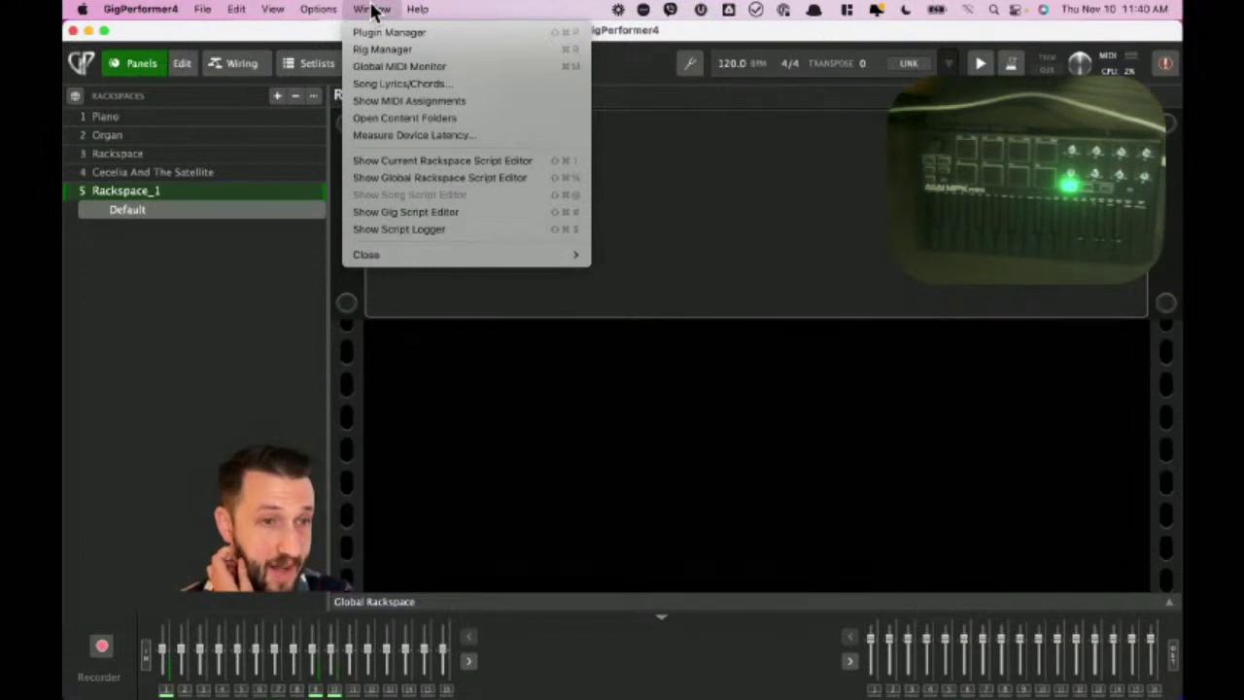
{"action": "left_click", "coordinate": [401, 68]}
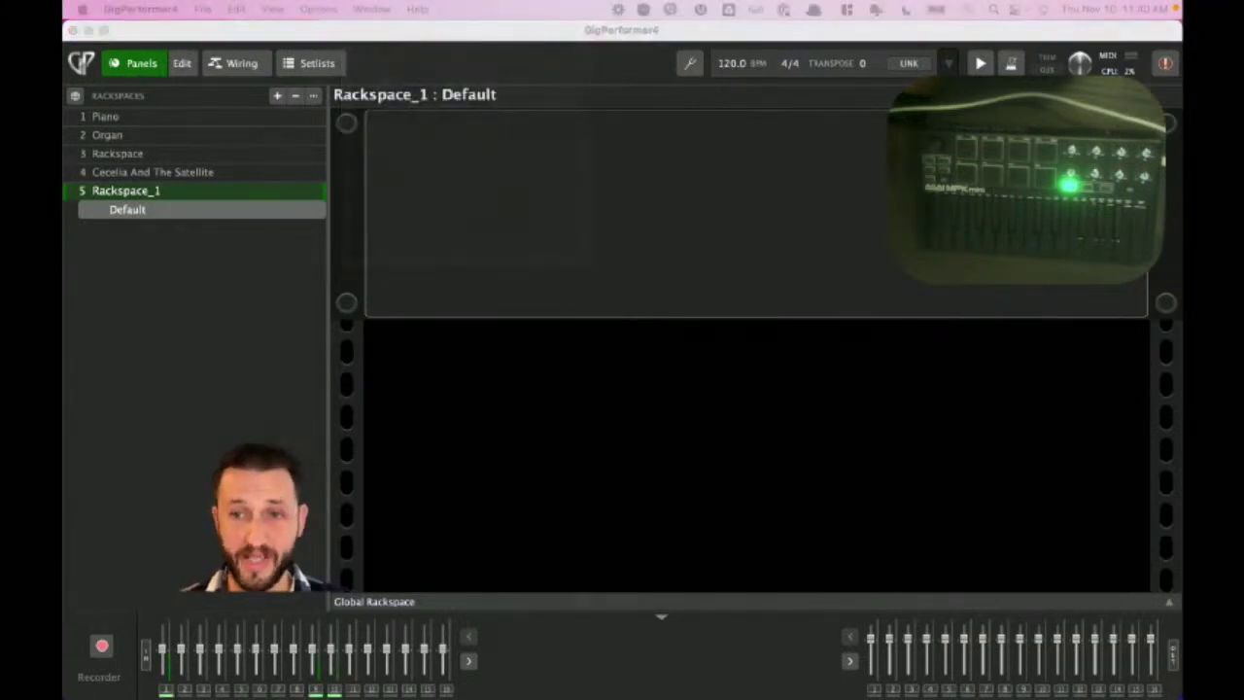
{"action": "left_click_drag", "start_coordinate": [208, 139], "coordinate": [535, 158]}
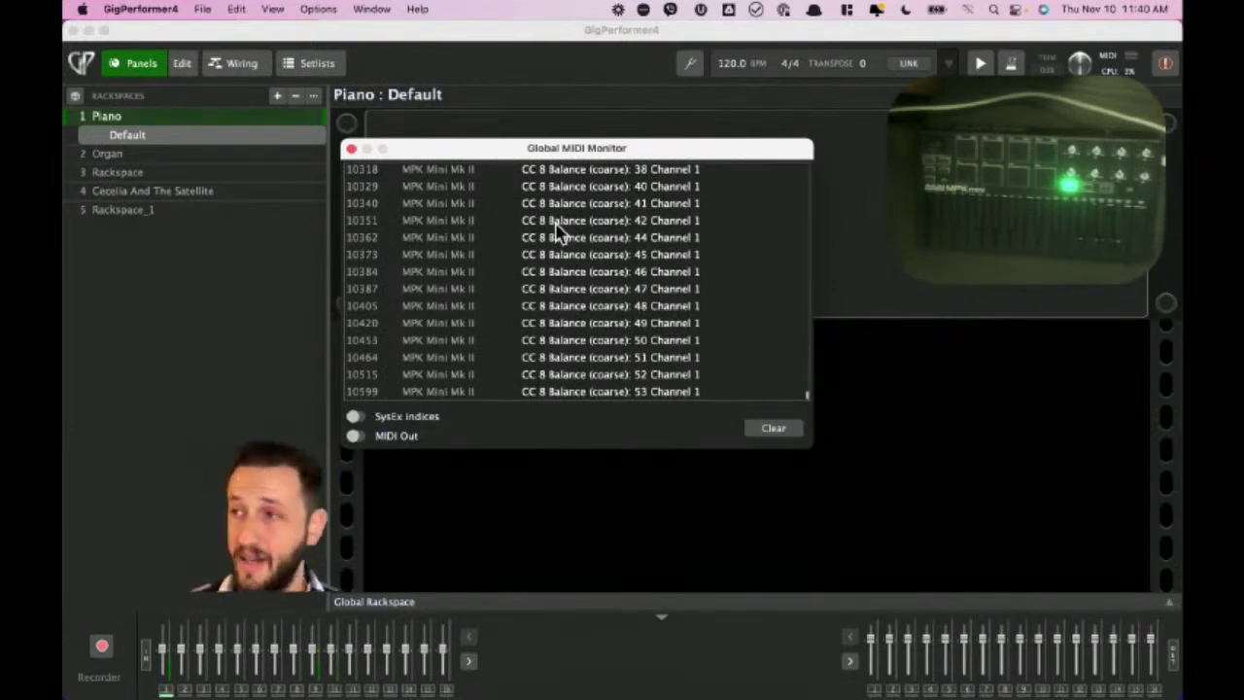
{"action": "left_click", "coordinate": [352, 149]}
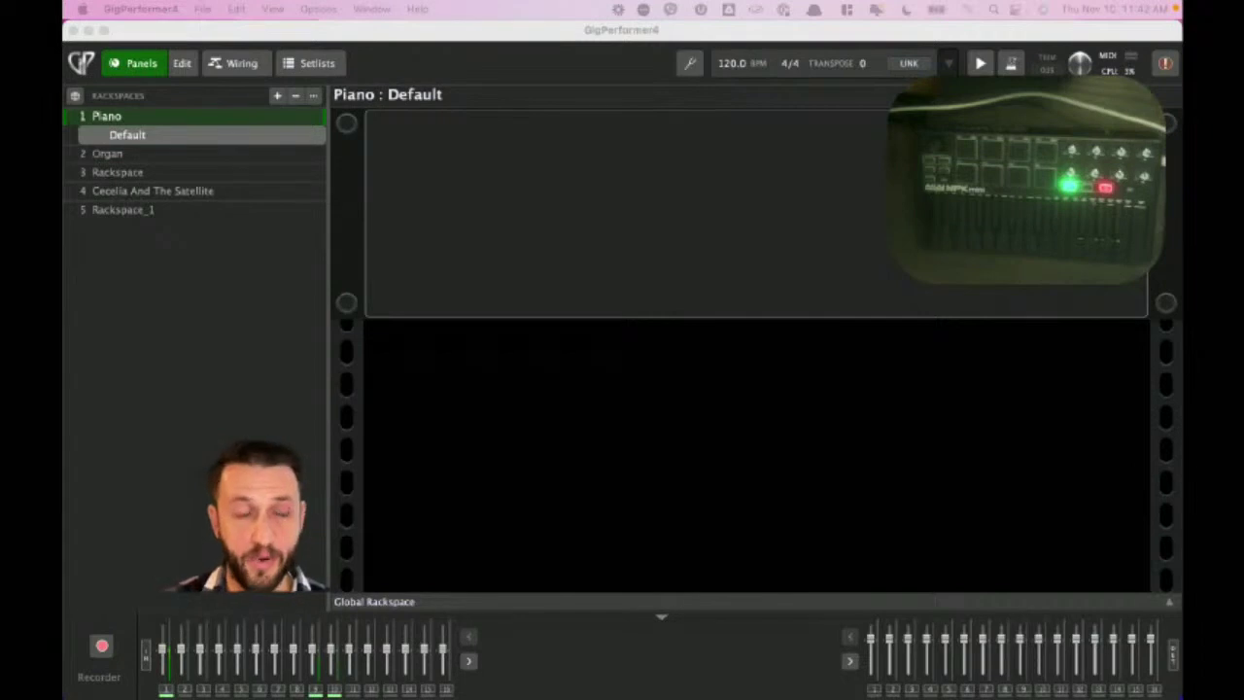
Examine the Piano rackspace's properties, including the maximum audio tail length, and leave them without changes.
{"action": "left_click", "coordinate": [127, 123]}
{"action": "double_click", "coordinate": [127, 123]}
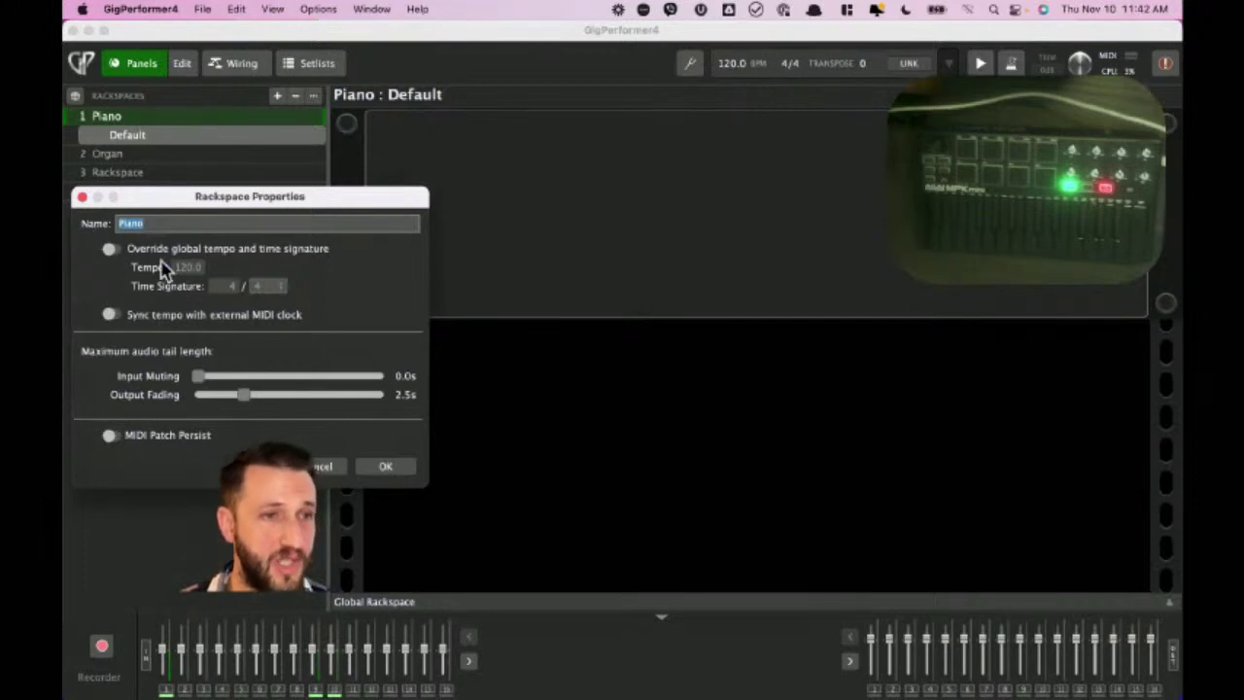
{"action": "mouse_move", "coordinate": [251, 357]}
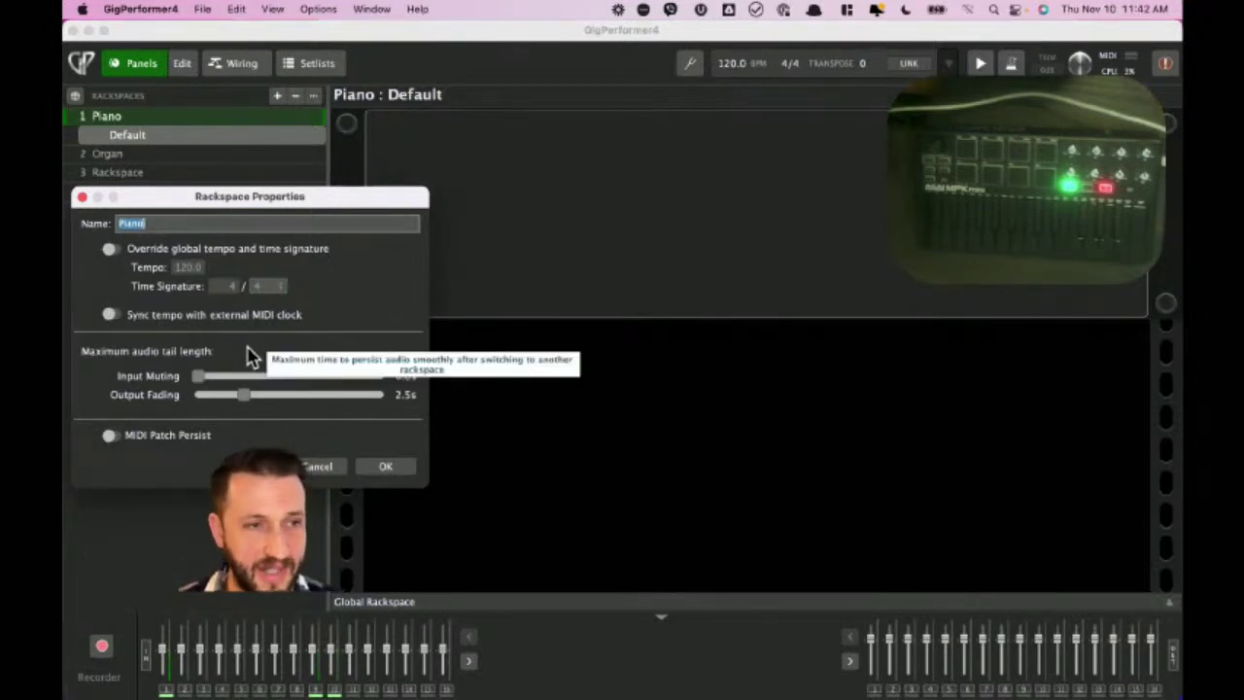
{"action": "left_click", "coordinate": [319, 468]}
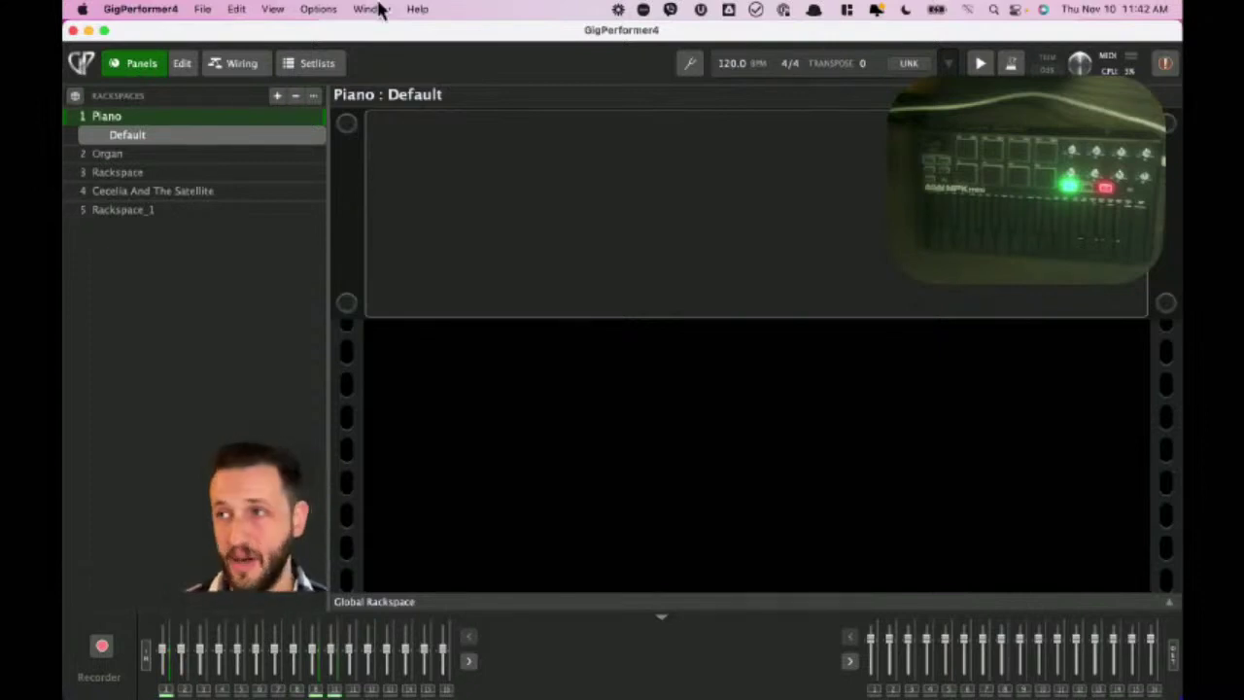
Show the Piano rackspace's wiring and rearrange the MIDI In, Kontakt and Audio Mixer blocks into an evenly spaced vertical chain.
{"action": "left_click", "coordinate": [243, 76]}
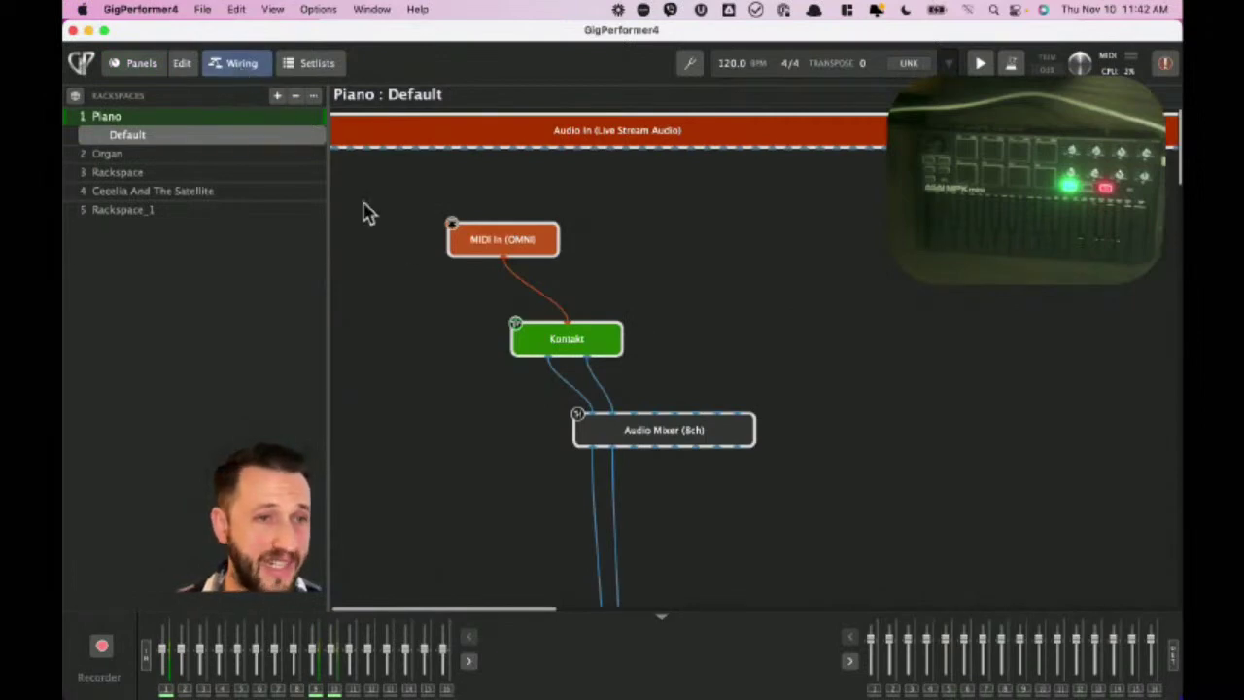
{"action": "scroll", "coordinate": [505, 356], "scroll_direction": "down", "scroll_amount": 2}
{"action": "scroll", "coordinate": [505, 355], "scroll_direction": "down", "scroll_amount": 2}
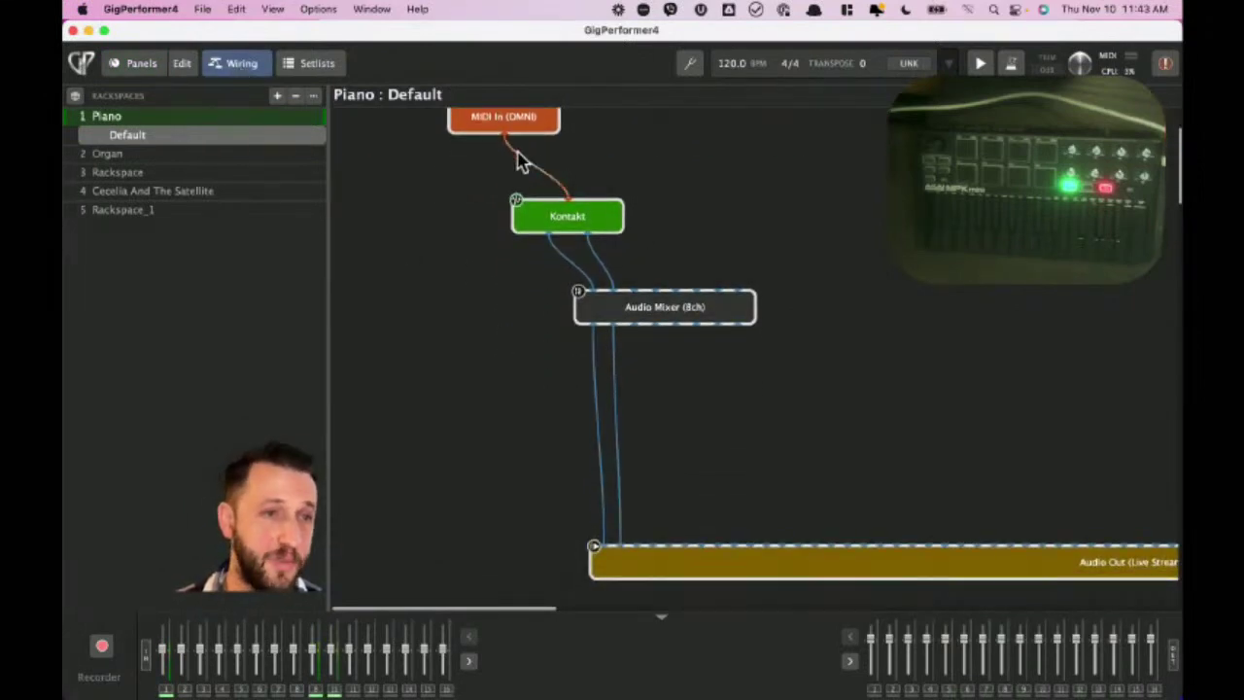
{"action": "left_click_drag", "start_coordinate": [494, 127], "coordinate": [555, 151]}
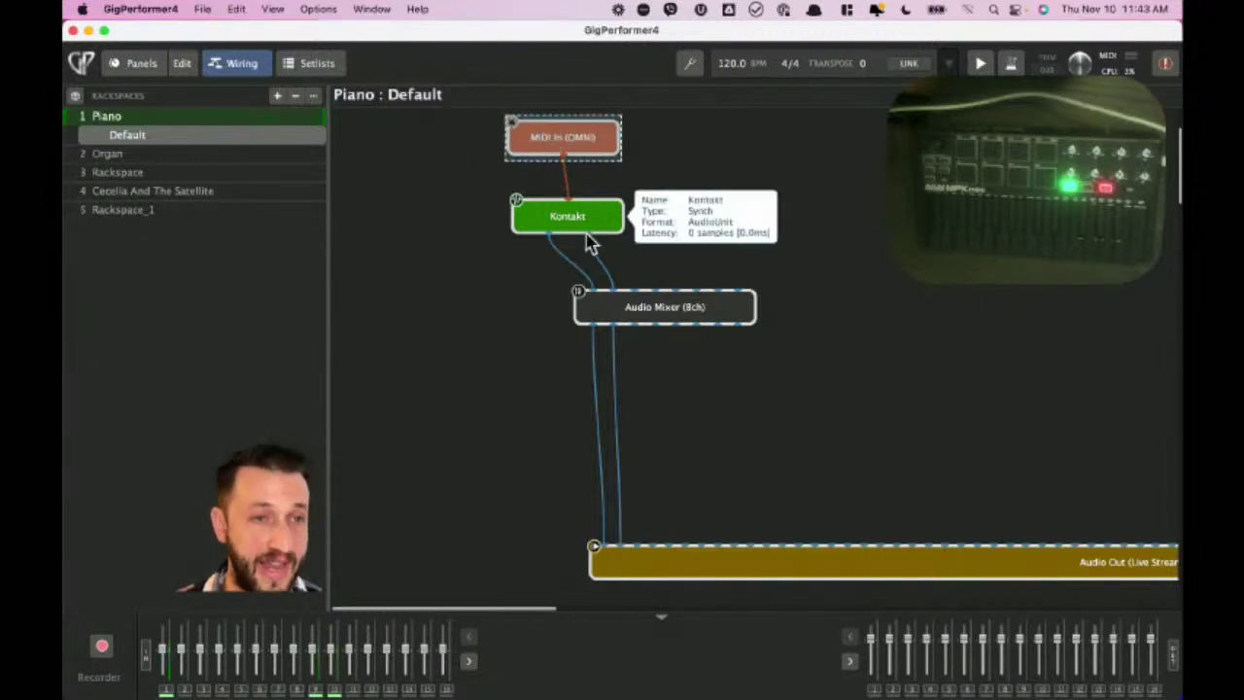
{"action": "left_click", "coordinate": [632, 323]}
{"action": "left_click_drag", "start_coordinate": [631, 324], "coordinate": [620, 431]}
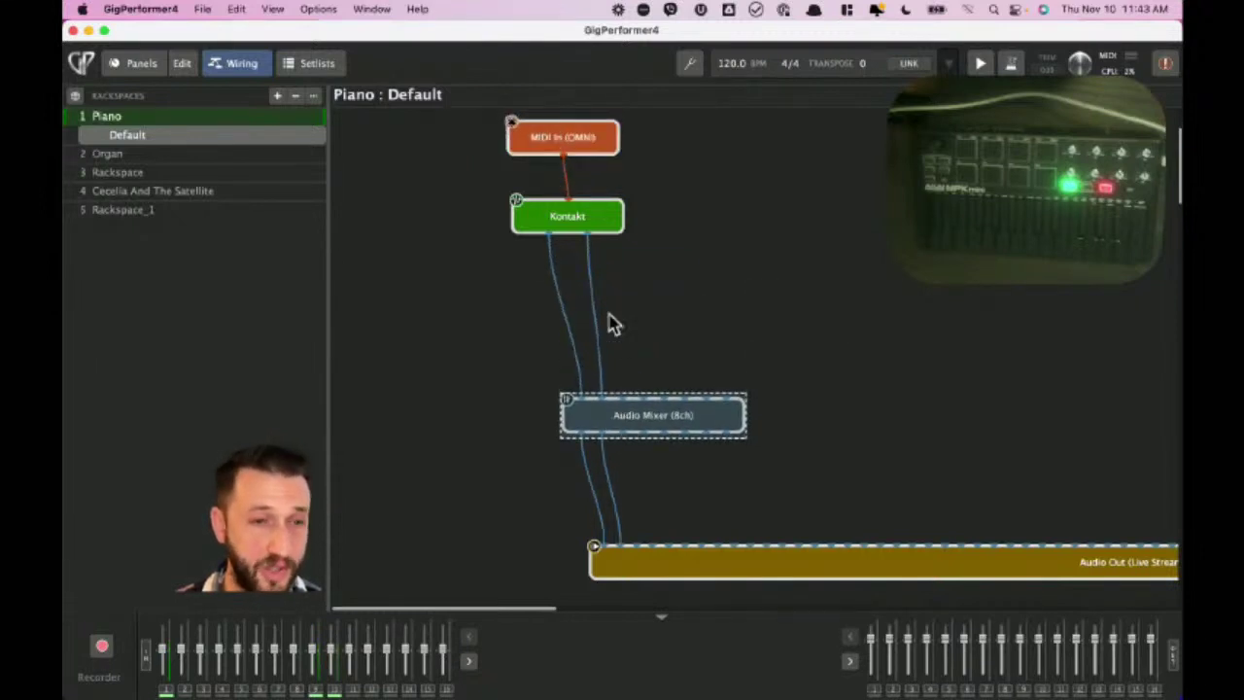
{"action": "left_click_drag", "start_coordinate": [579, 215], "coordinate": [590, 291]}
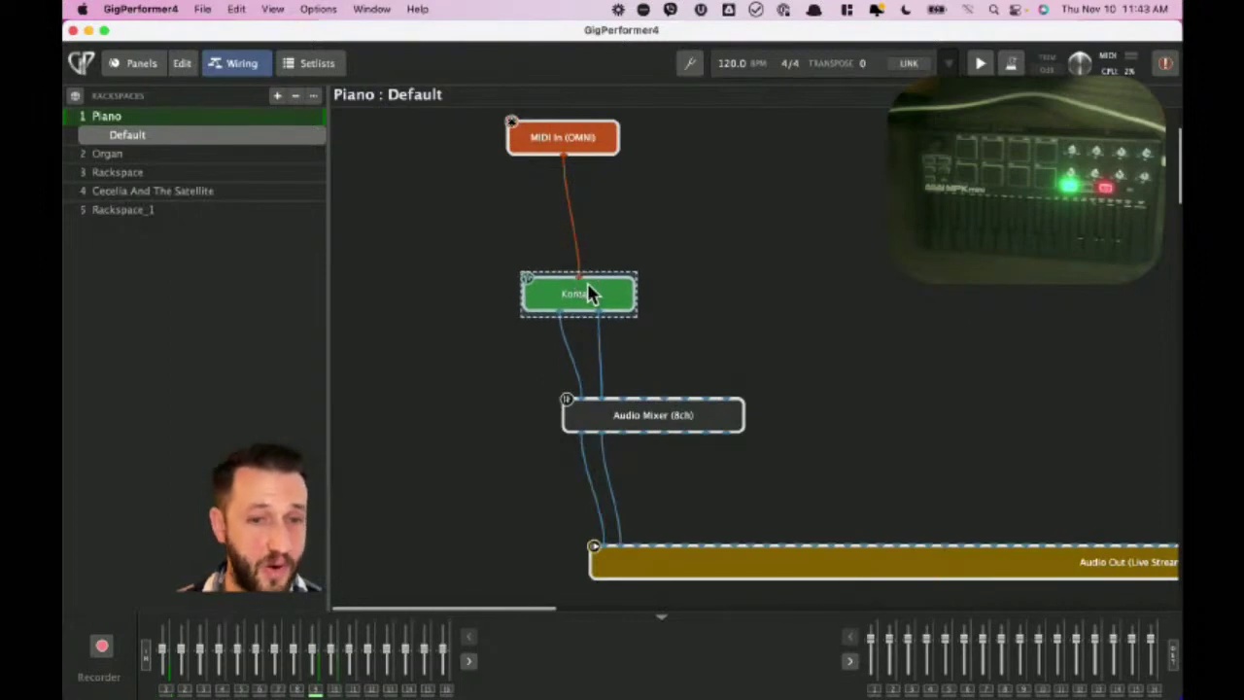
{"action": "left_click_drag", "start_coordinate": [567, 137], "coordinate": [568, 199]}
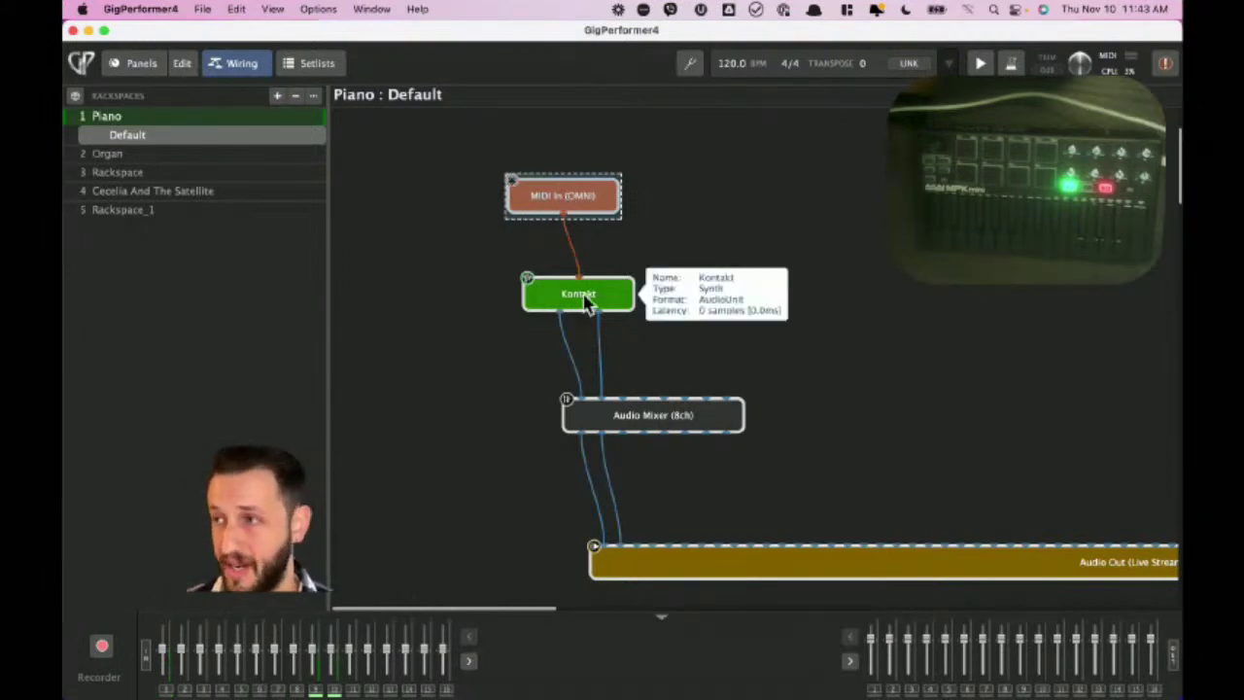
Connect the Audio Mixer's first output pair to an additional pair of Audio Out inputs and shift the Audio Out block beneath the mixer.
{"action": "left_click_drag", "start_coordinate": [580, 440], "coordinate": [671, 547]}
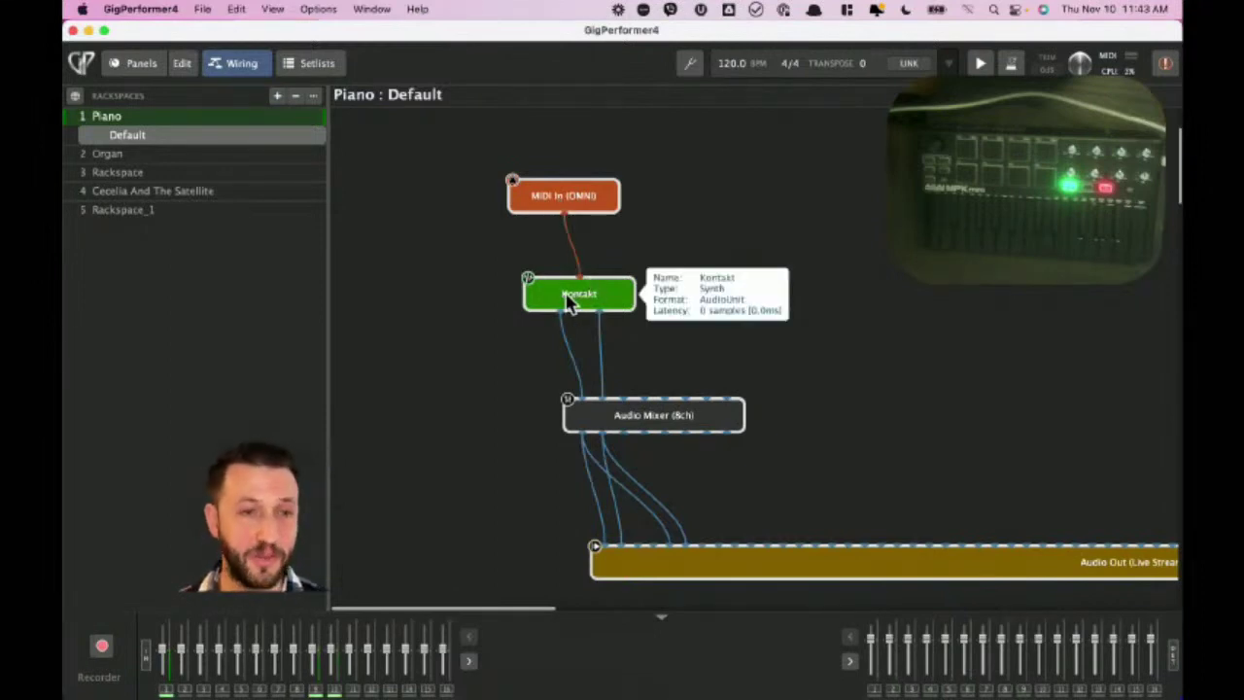
{"action": "scroll", "coordinate": [626, 471], "scroll_direction": "up", "scroll_amount": 1}
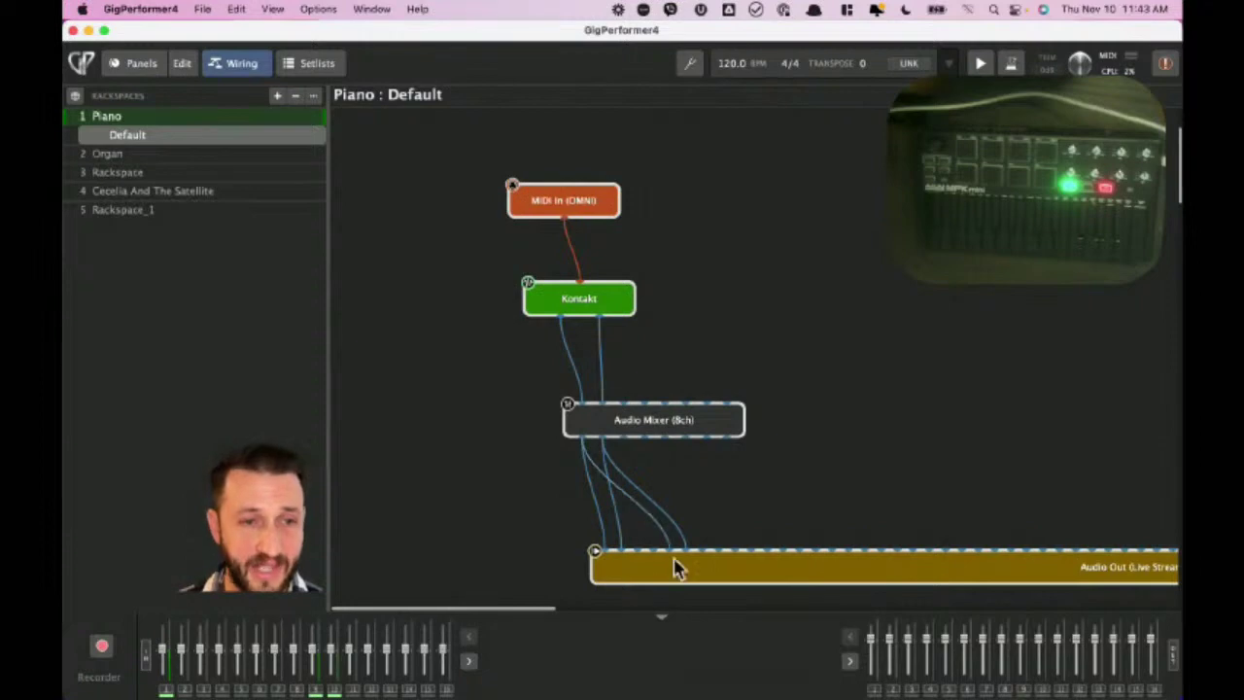
{"action": "left_click_drag", "start_coordinate": [688, 577], "coordinate": [636, 560]}
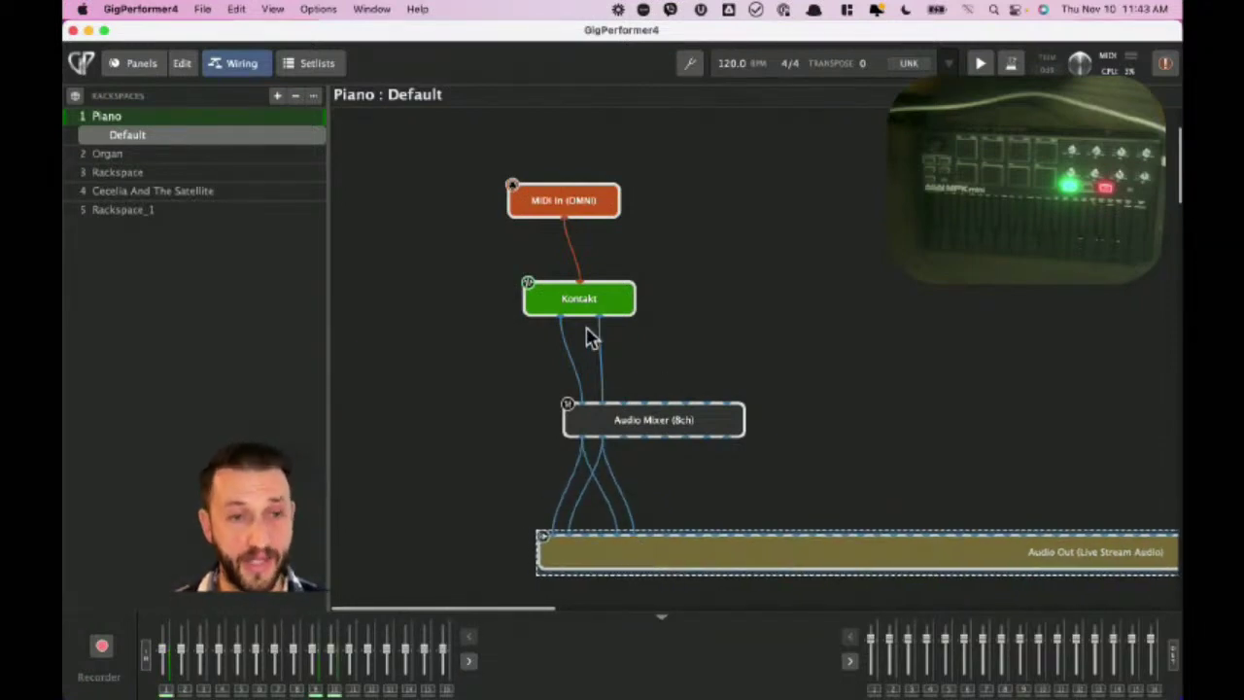
Examine the wiring of the Cecelia And The Satellite rackspace, from its MIDI sources and synths down to the Audio Mixer and Audio Out.
{"action": "left_click", "coordinate": [150, 191]}
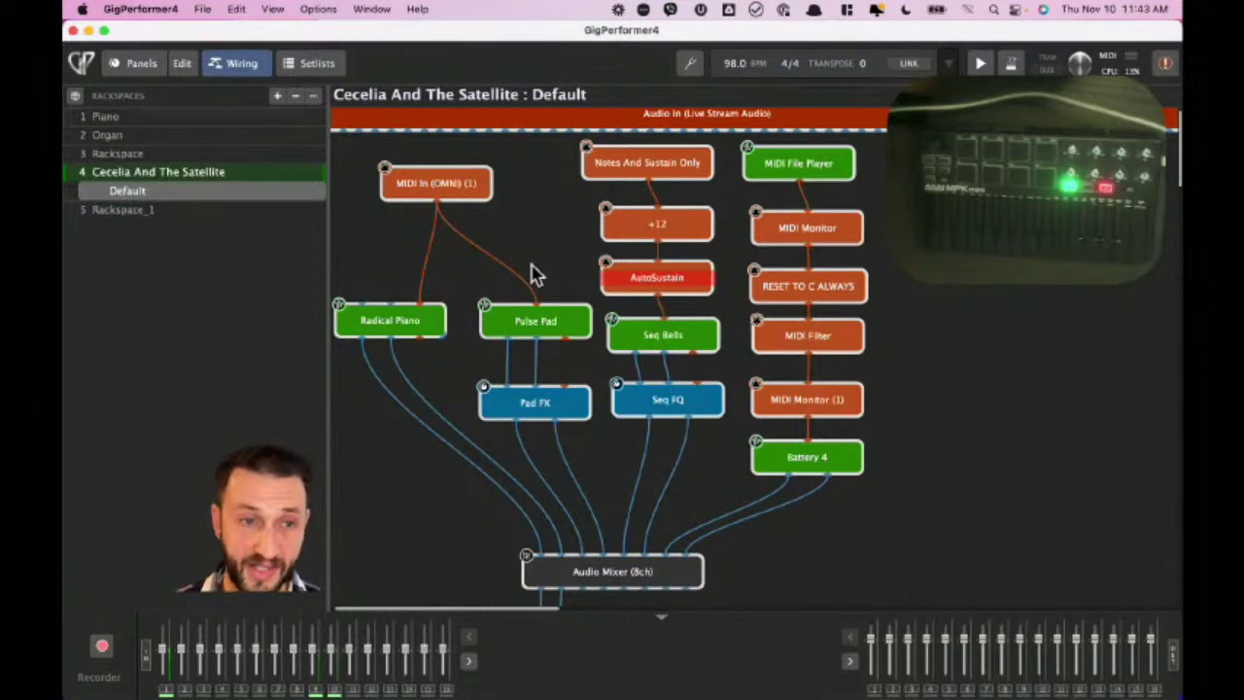
{"action": "left_click_drag", "start_coordinate": [809, 167], "coordinate": [816, 181]}
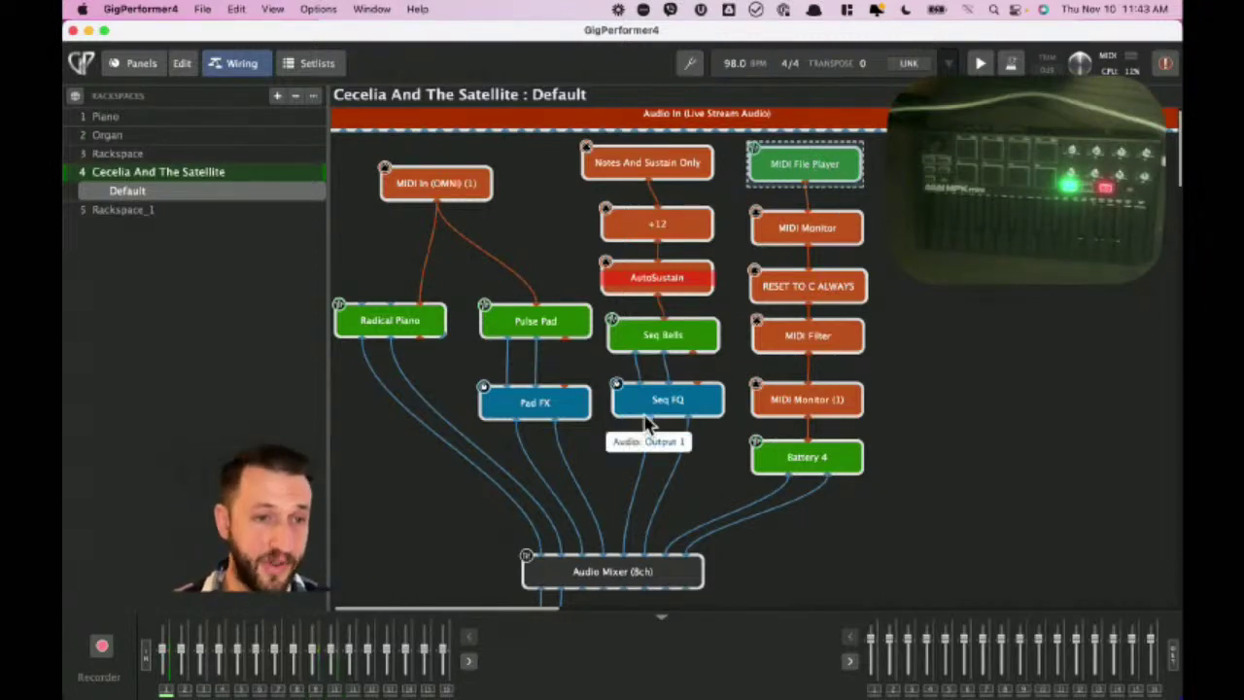
{"action": "scroll", "coordinate": [643, 423], "scroll_direction": "down", "scroll_amount": 3}
{"action": "scroll", "coordinate": [643, 423], "scroll_direction": "down", "scroll_amount": 2}
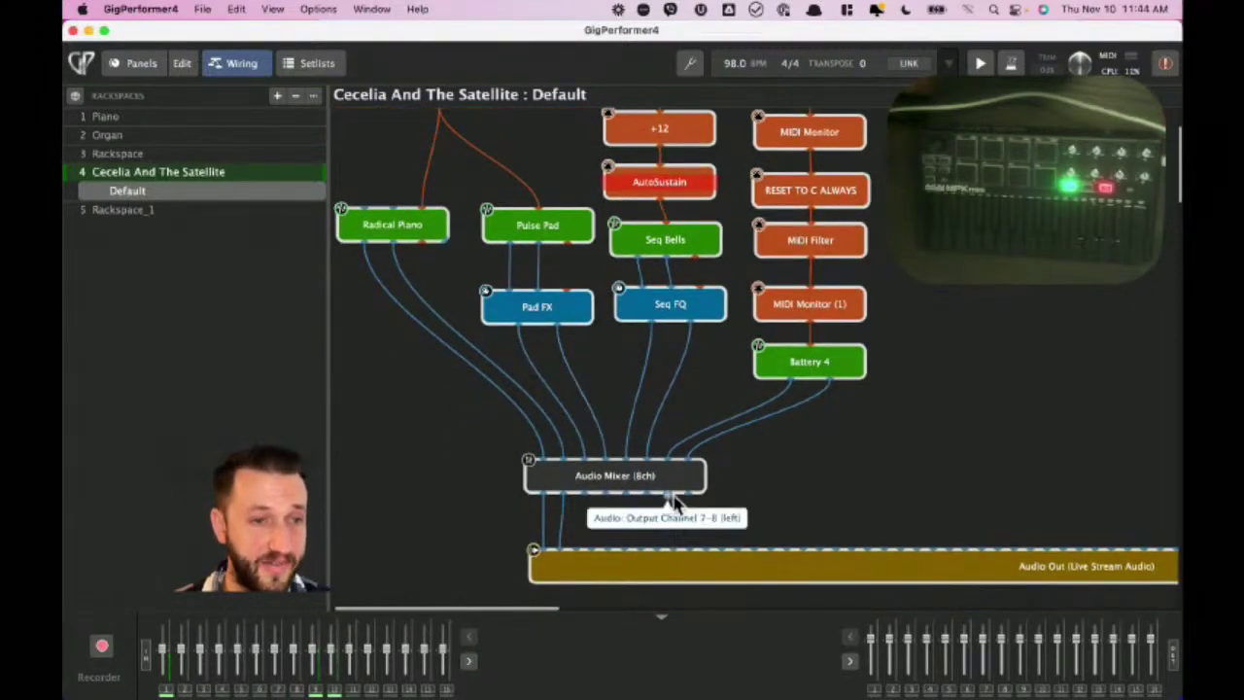
{"action": "scroll", "coordinate": [677, 505], "scroll_direction": "up", "scroll_amount": 3}
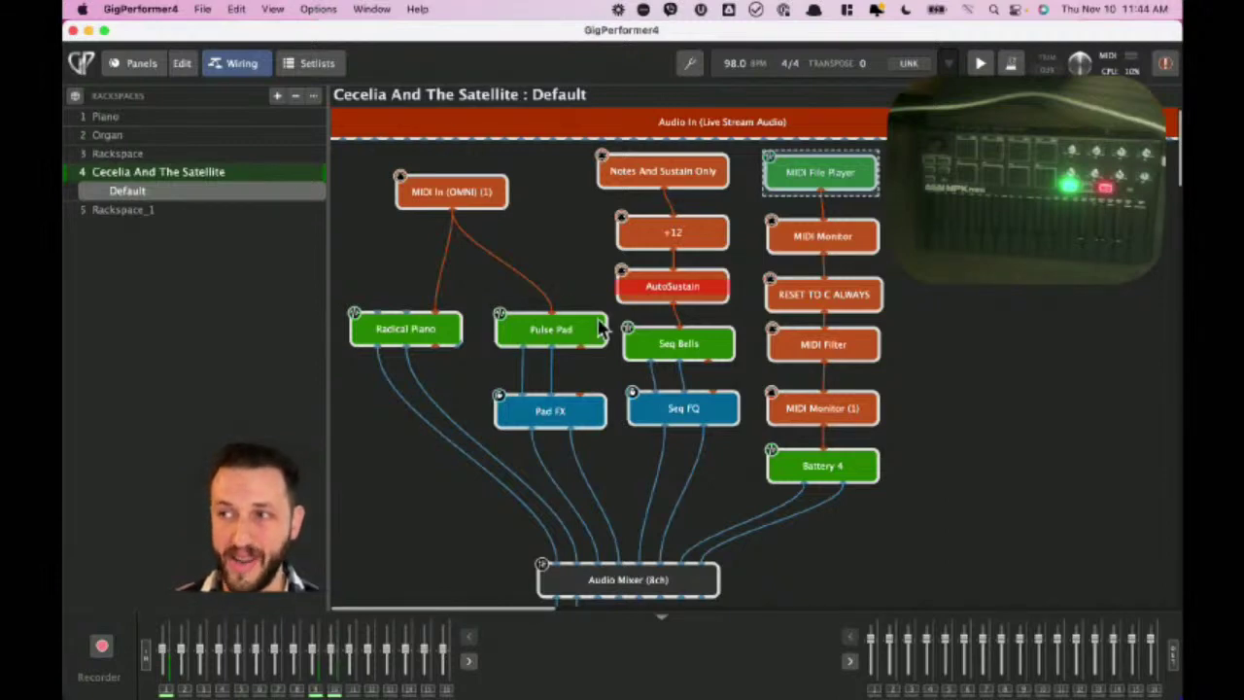
{"action": "mouse_move", "coordinate": [659, 351]}
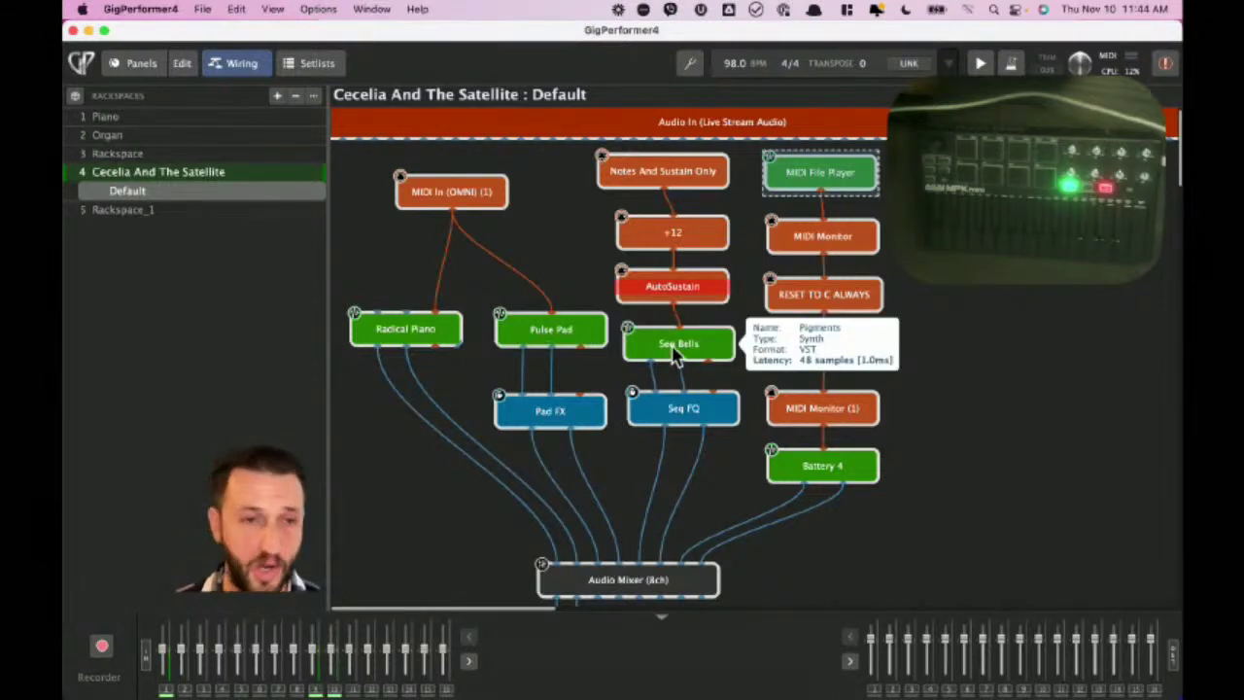
View the Pulse Pad's Pigments plugin window, close it, and show the Cecelia And The Satellite rackspace's front panel widgets.
{"action": "left_click", "coordinate": [545, 334]}
{"action": "double_click", "coordinate": [545, 334]}
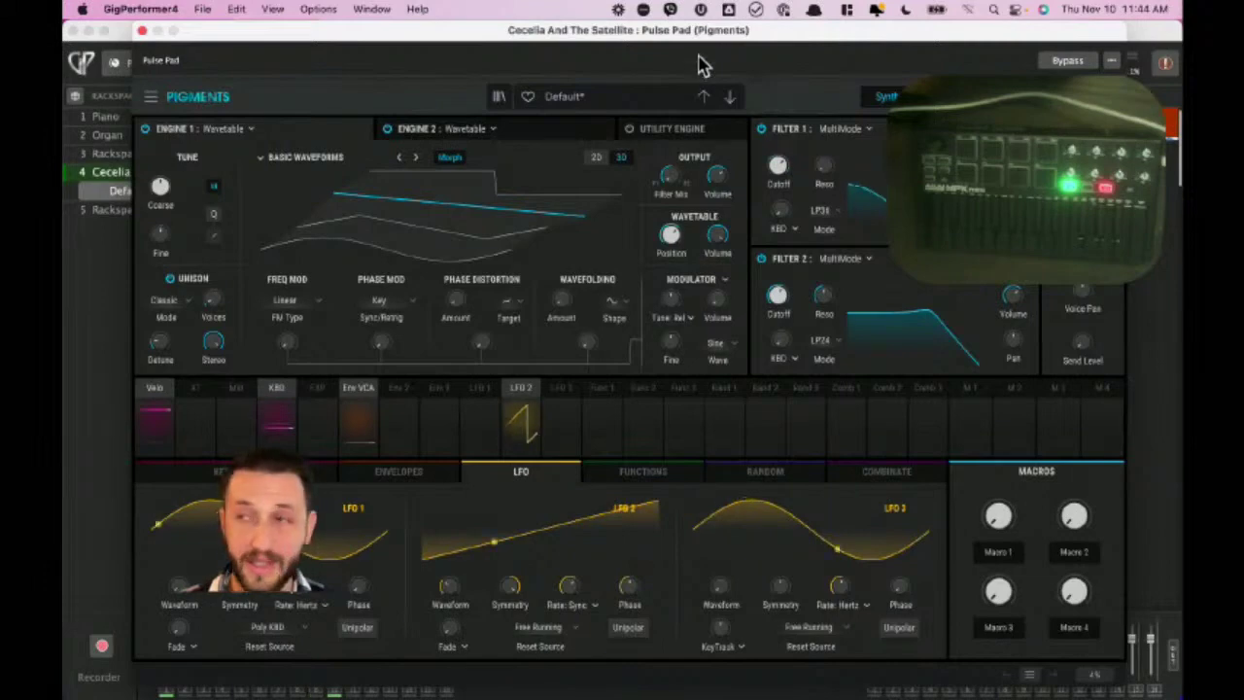
{"action": "left_click", "coordinate": [142, 31]}
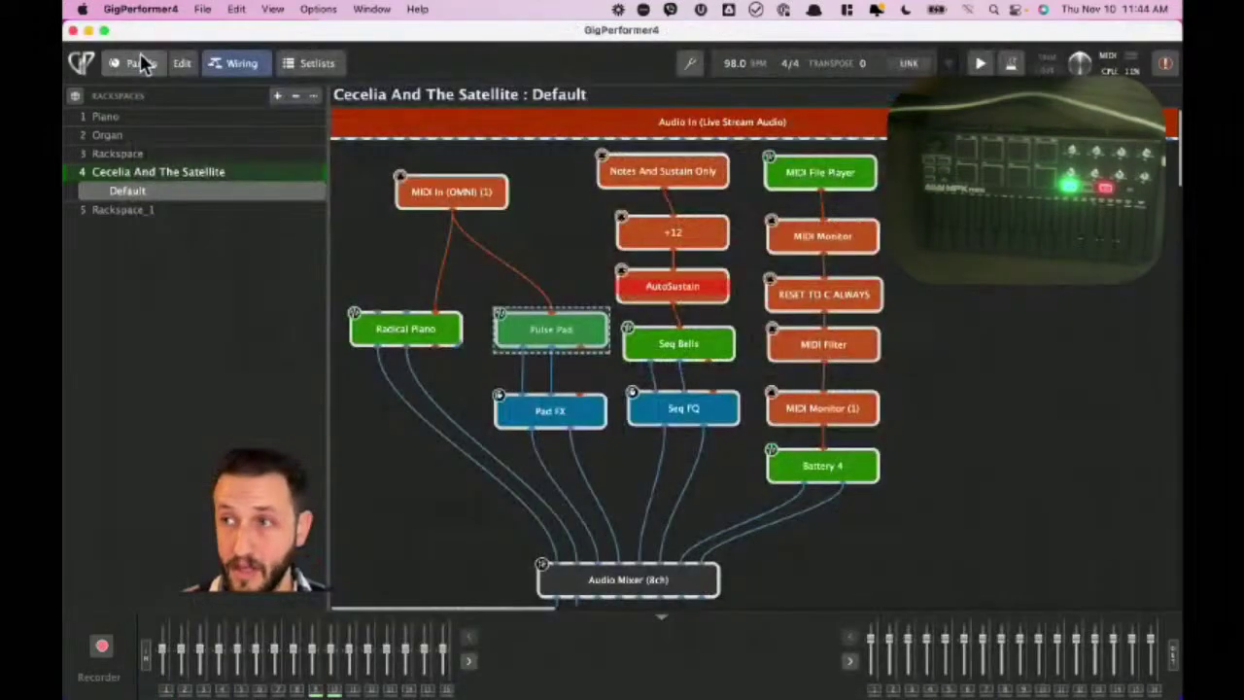
{"action": "left_click", "coordinate": [143, 62]}
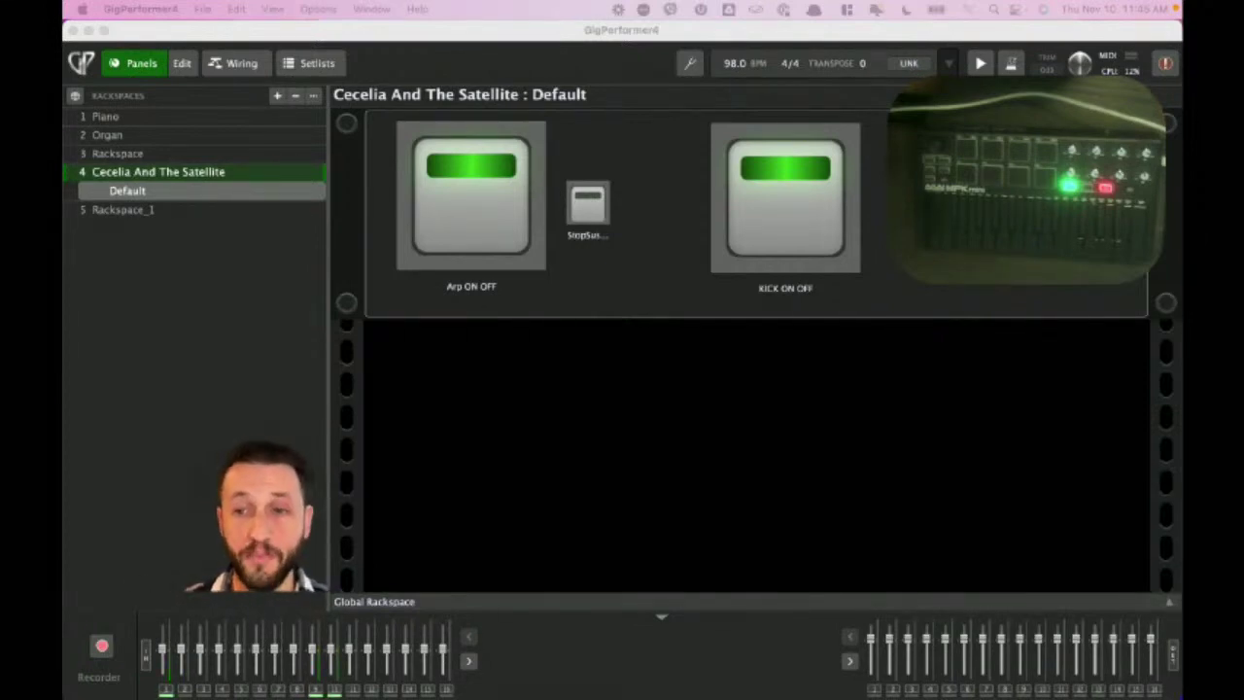
Return to the Piano rackspace's wiring and move the Audio Mixer block slightly closer beneath the Kontakt block.
{"action": "left_click", "coordinate": [140, 119]}
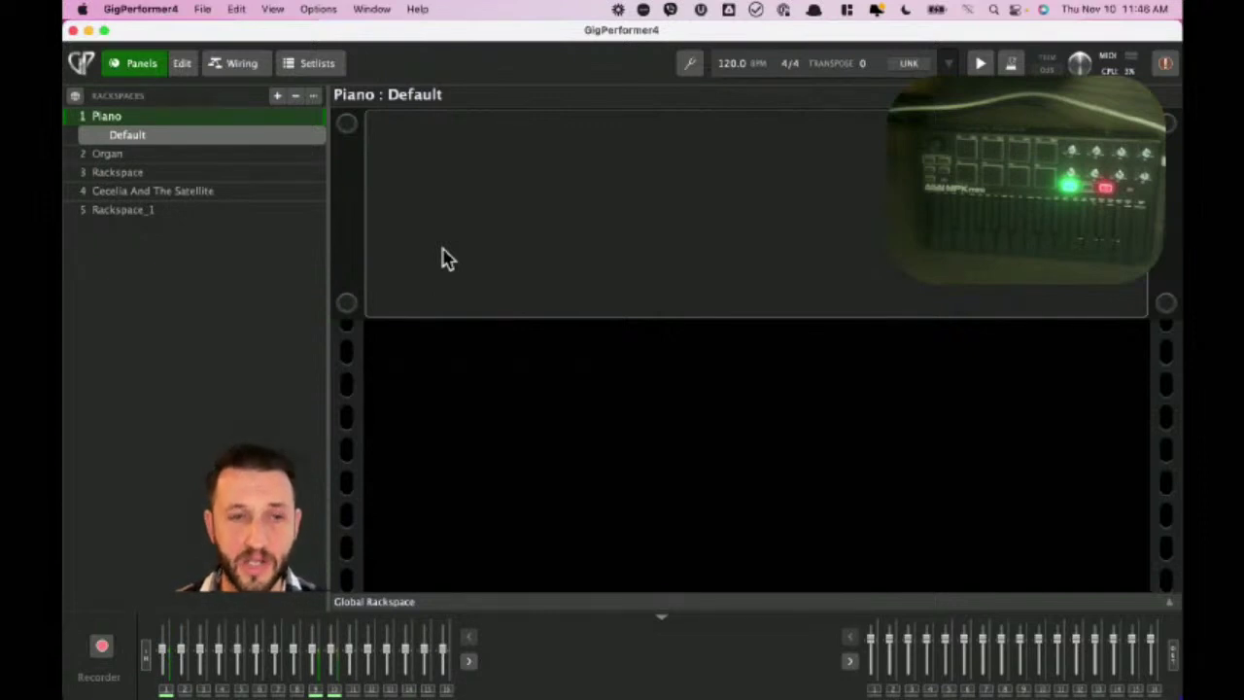
{"action": "left_click", "coordinate": [255, 70]}
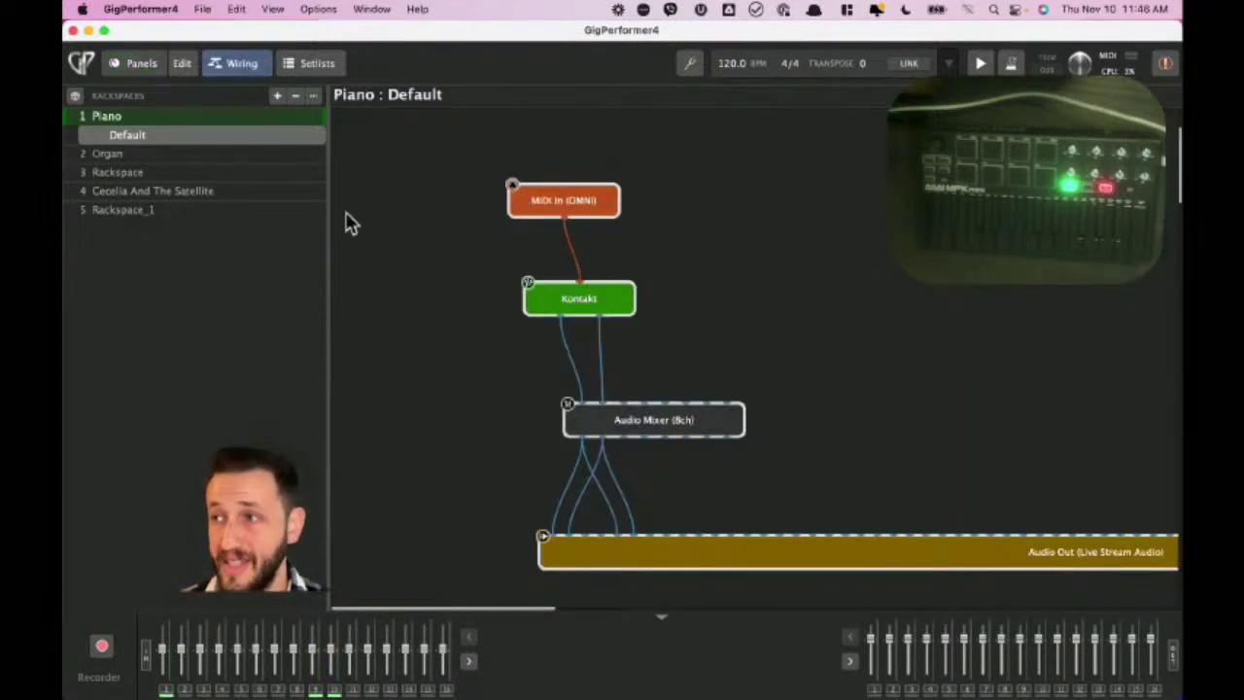
{"action": "left_click_drag", "start_coordinate": [675, 425], "coordinate": [657, 408]}
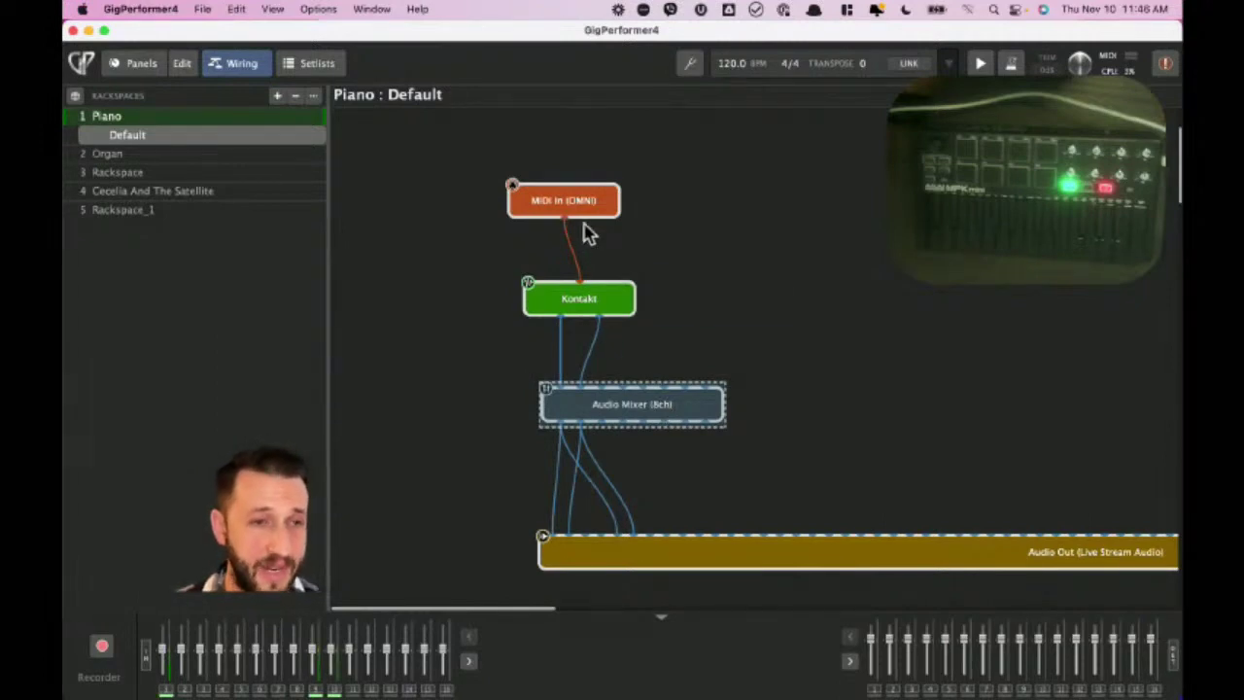
Open the Kontakt plugin's window, examine The Grandeur's tone, anatomy and space controls, and close the window.
{"action": "left_click", "coordinate": [583, 305]}
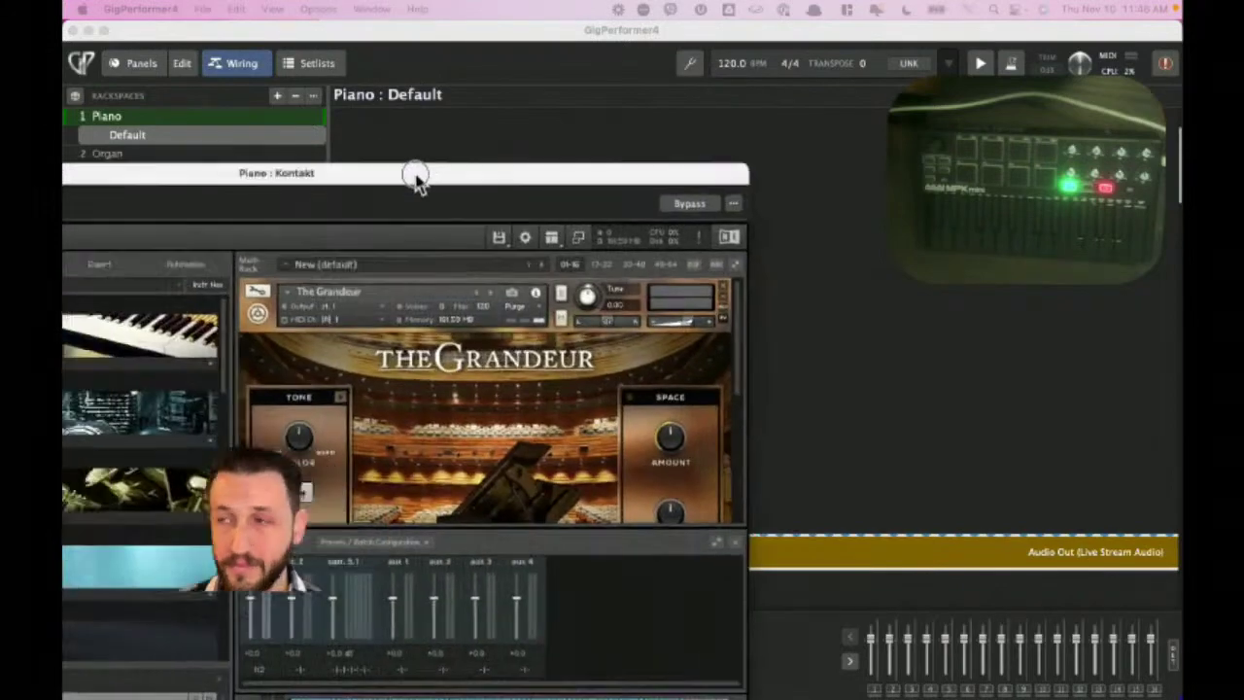
{"action": "left_click_drag", "start_coordinate": [414, 174], "coordinate": [660, 71]}
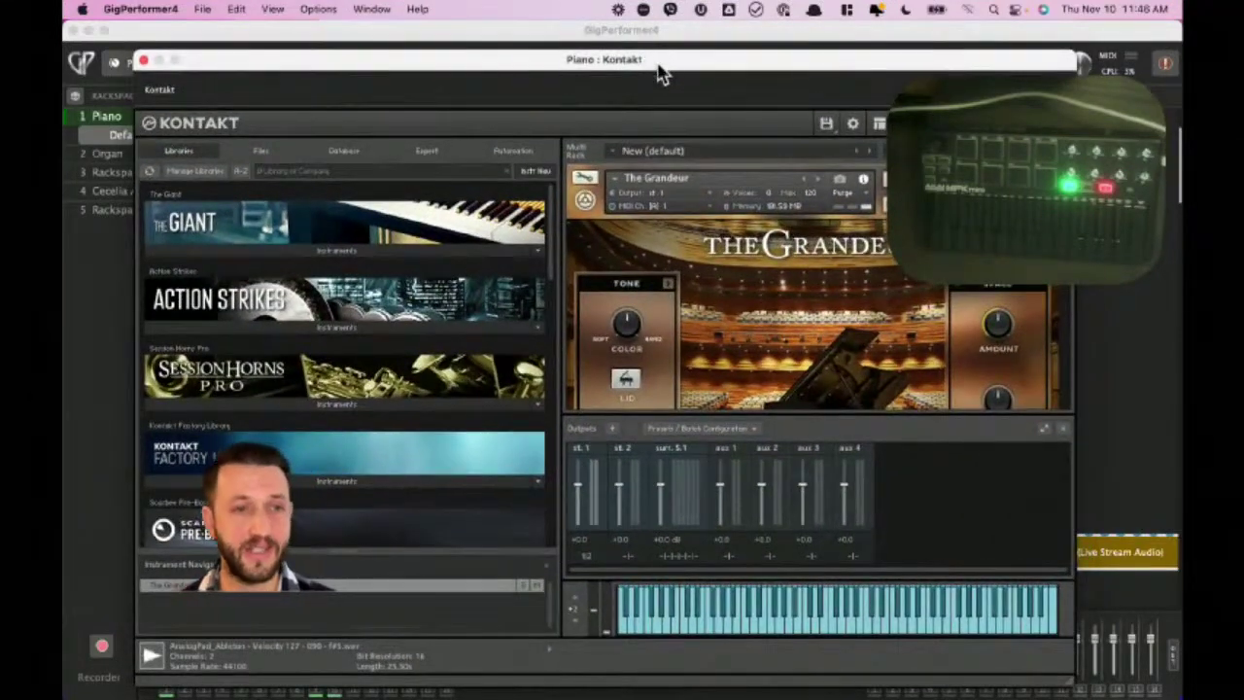
{"action": "scroll", "coordinate": [874, 340], "scroll_direction": "down", "scroll_amount": 5}
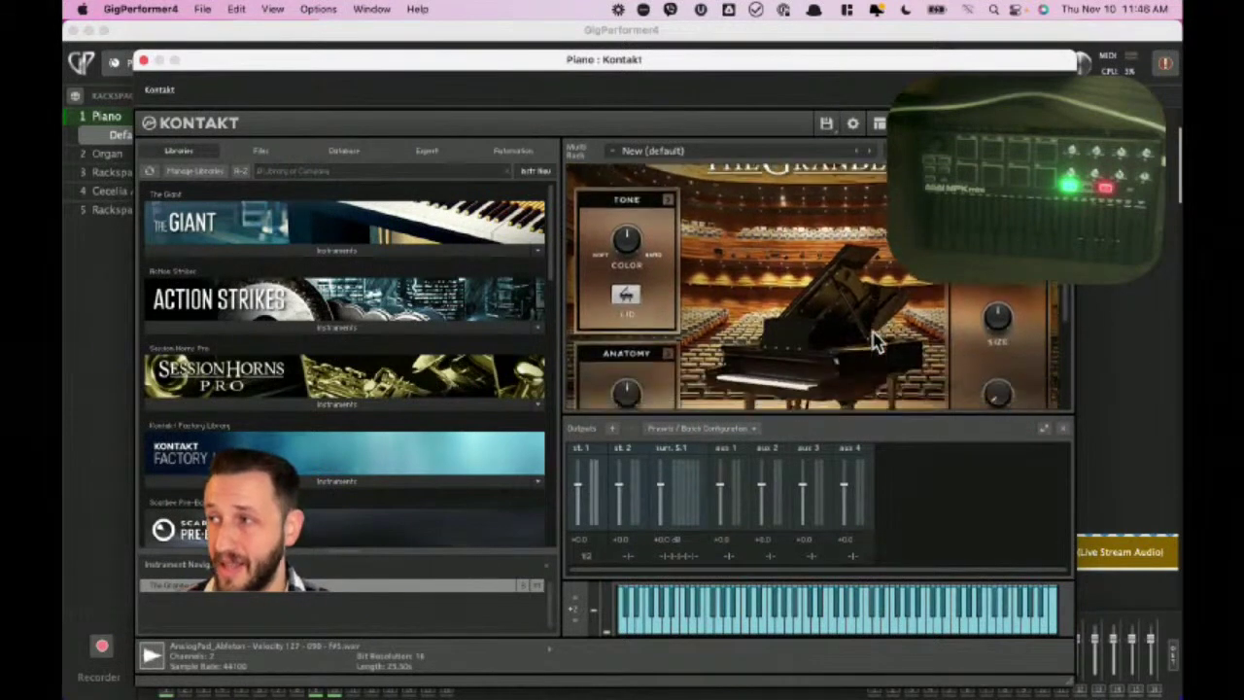
{"action": "scroll", "coordinate": [872, 340], "scroll_direction": "down", "scroll_amount": 3}
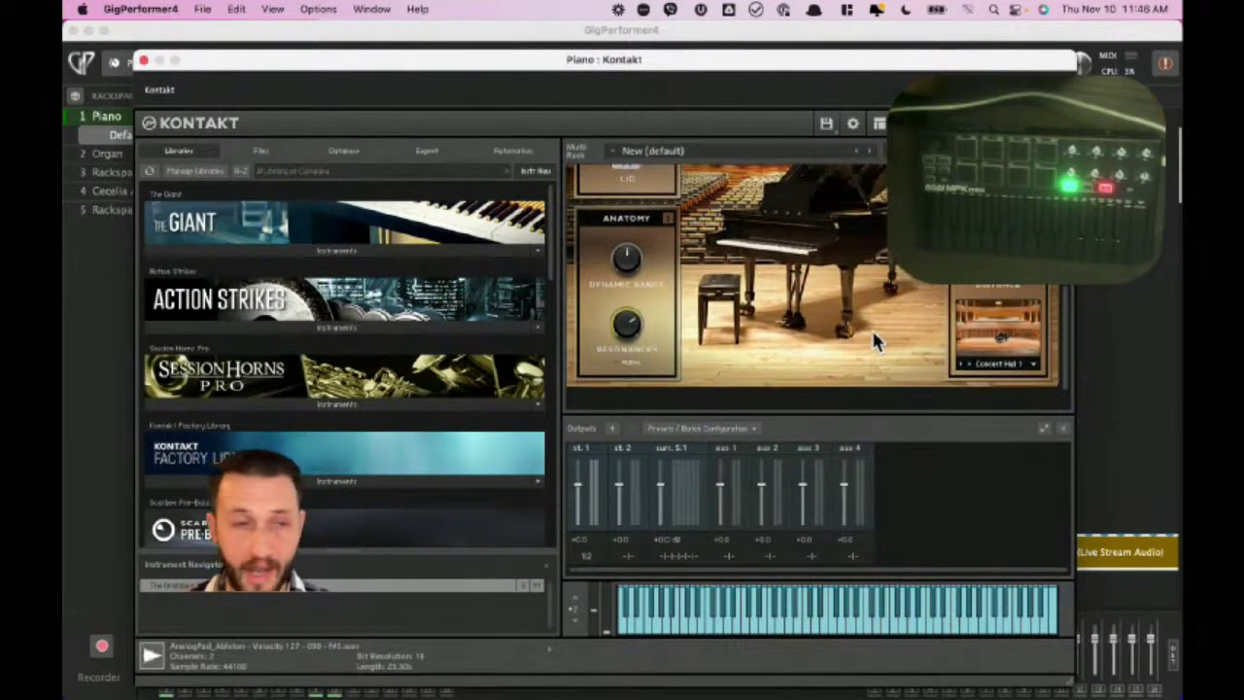
{"action": "scroll", "coordinate": [872, 332], "scroll_direction": "up", "scroll_amount": 5}
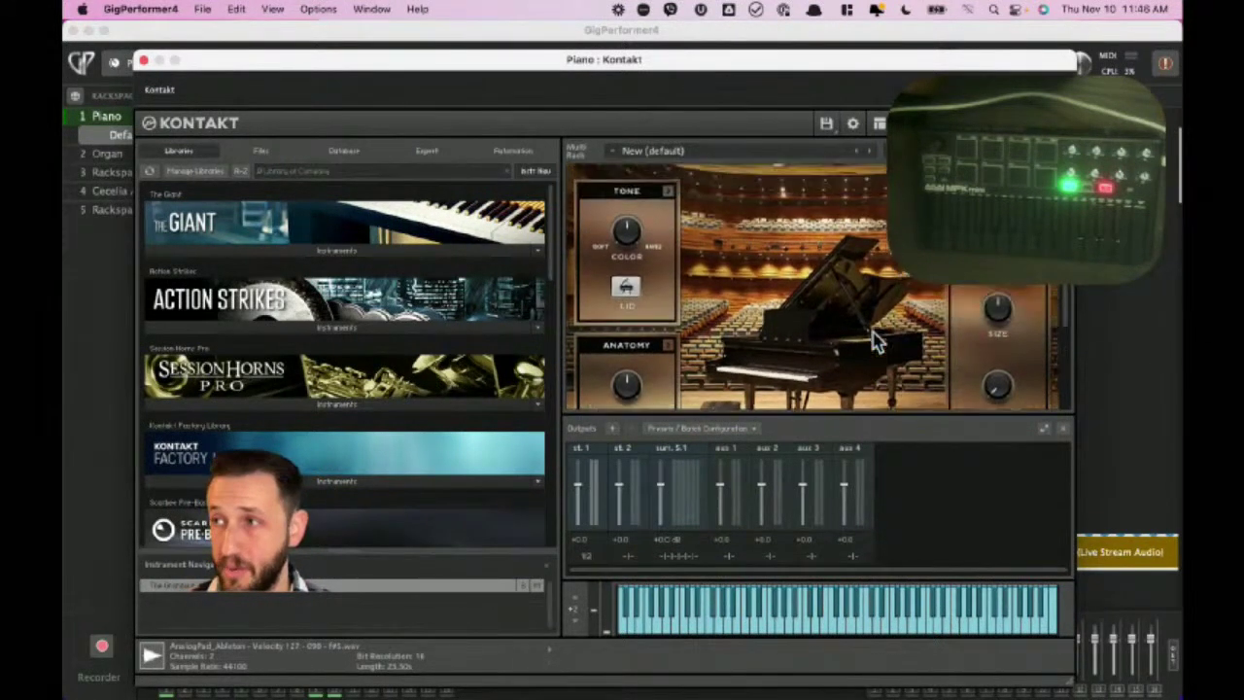
{"action": "mouse_move", "coordinate": [629, 260]}
{"action": "left_mouse_down"}
{"action": "mouse_move", "coordinate": [627, 199]}
{"action": "mouse_move", "coordinate": [629, 275]}
{"action": "mouse_move", "coordinate": [627, 204]}
{"action": "mouse_move", "coordinate": [628, 267]}
{"action": "mouse_move", "coordinate": [629, 238]}
{"action": "left_mouse_up"}
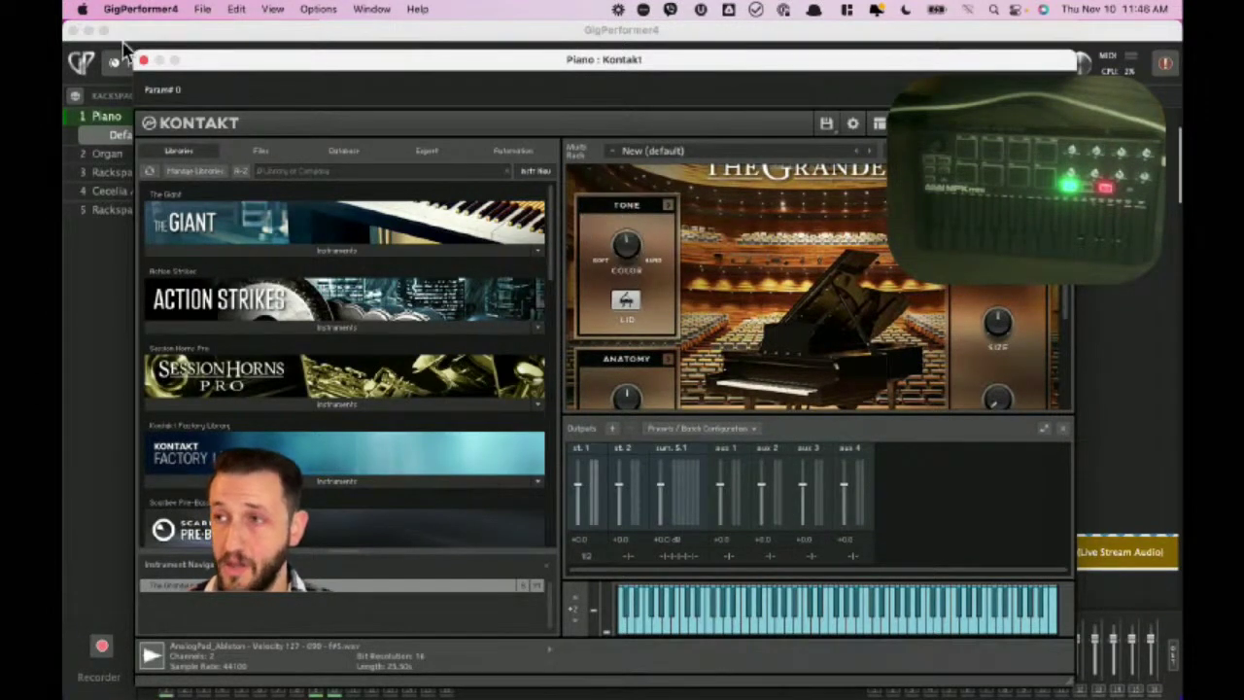
{"action": "left_click", "coordinate": [143, 61]}
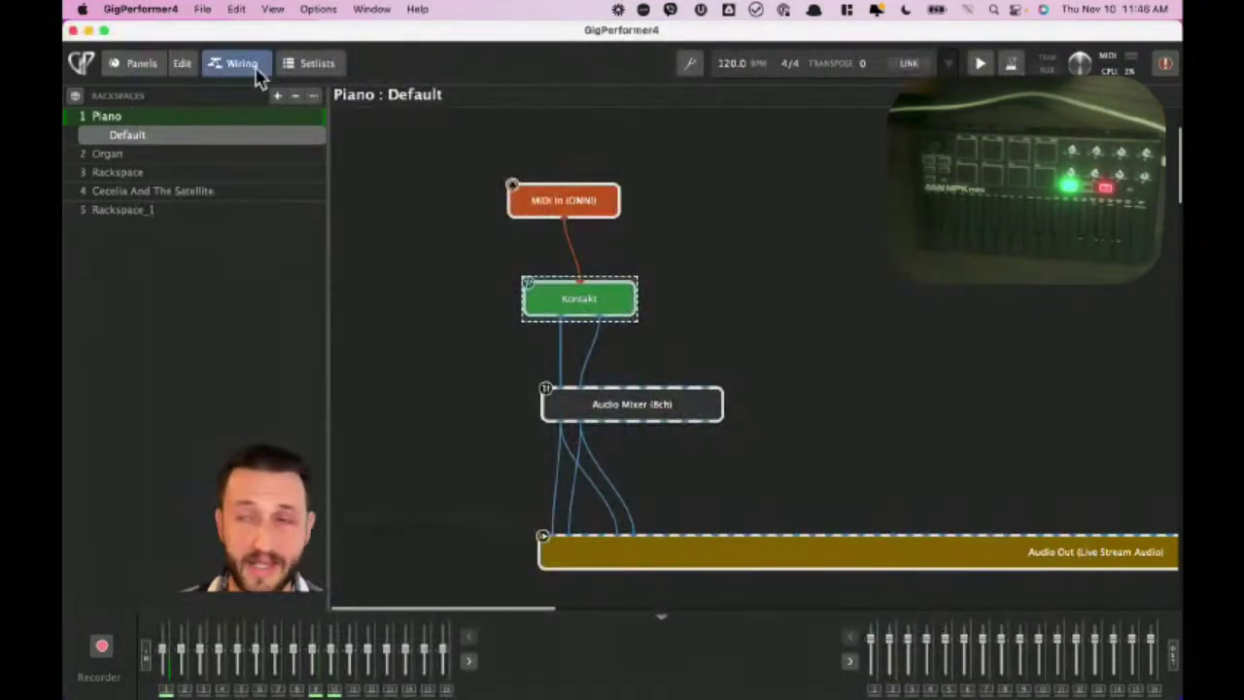
Show the Piano rackspace's front panel in edit mode and place a Green Knob widget on the empty panel.
{"action": "left_click", "coordinate": [127, 70]}
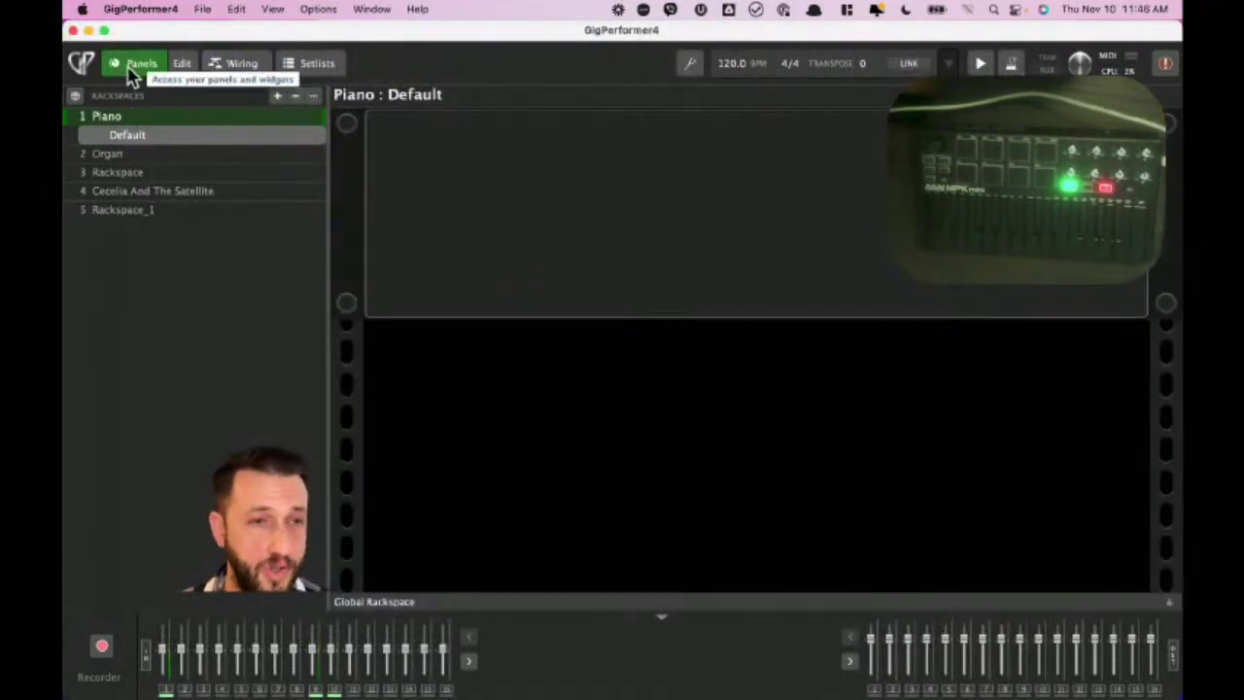
{"action": "left_click", "coordinate": [182, 69]}
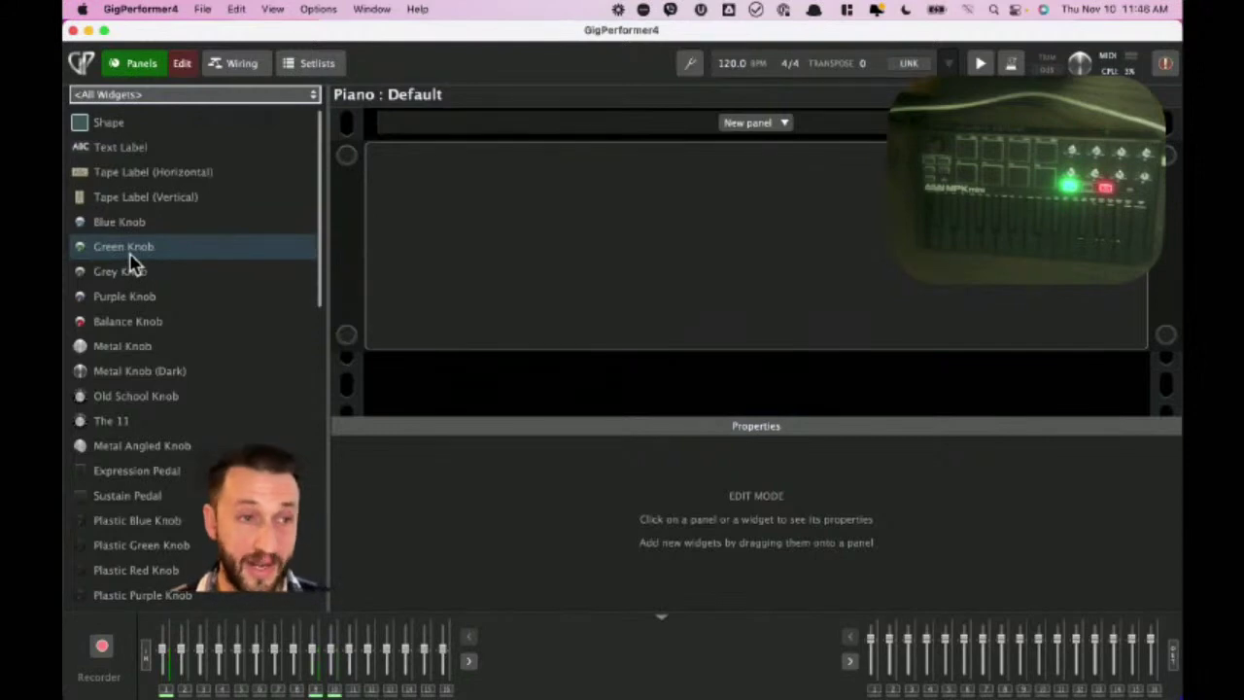
{"action": "left_click_drag", "start_coordinate": [135, 251], "coordinate": [507, 226]}
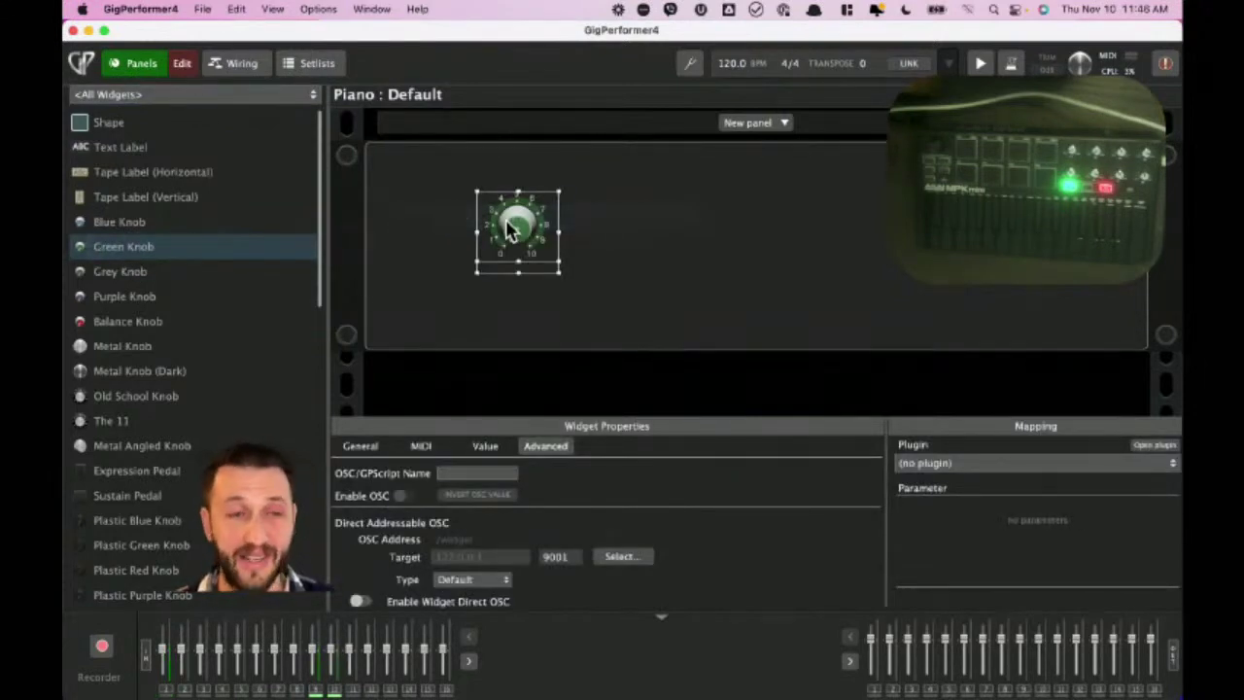
Map the green knob to Kontakt's Color parameter, filtering the parameters by "col", and leave edit mode.
{"action": "left_click", "coordinate": [957, 466]}
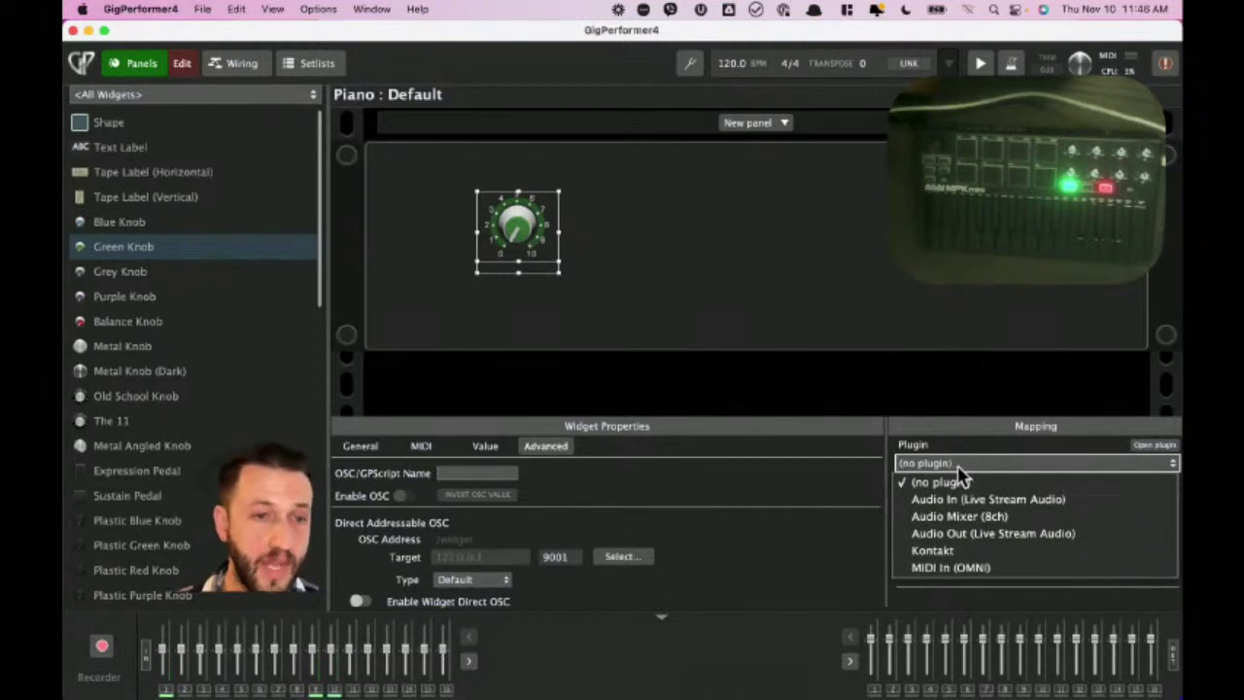
{"action": "left_click", "coordinate": [975, 555]}
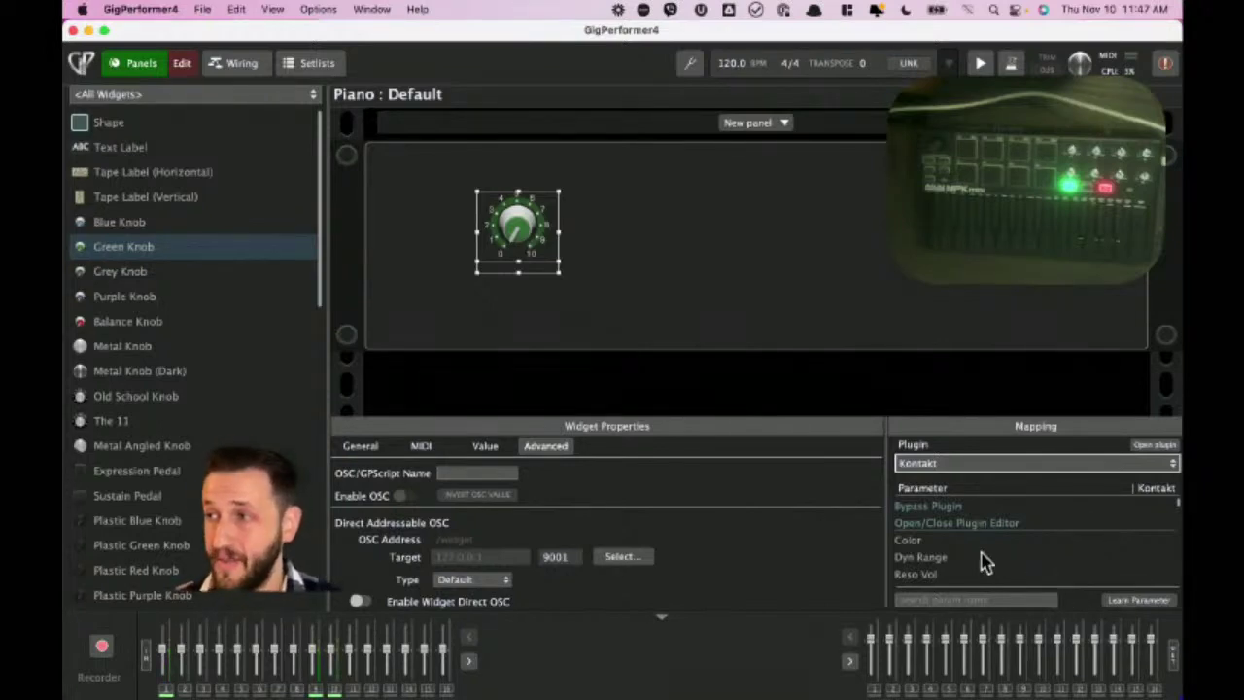
{"action": "scroll", "coordinate": [985, 561], "scroll_direction": "down", "scroll_amount": 5}
{"action": "scroll", "coordinate": [984, 561], "scroll_direction": "up", "scroll_amount": 10}
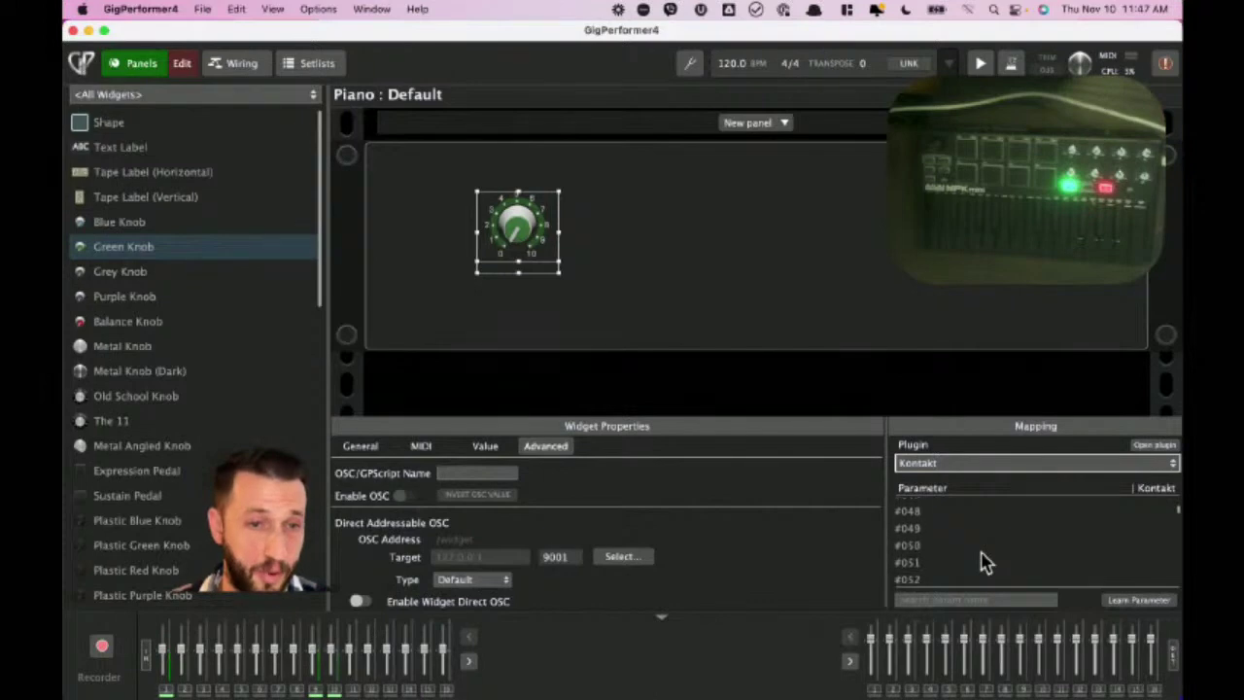
{"action": "left_click", "coordinate": [954, 598]}
{"action": "type", "text": "cut"}
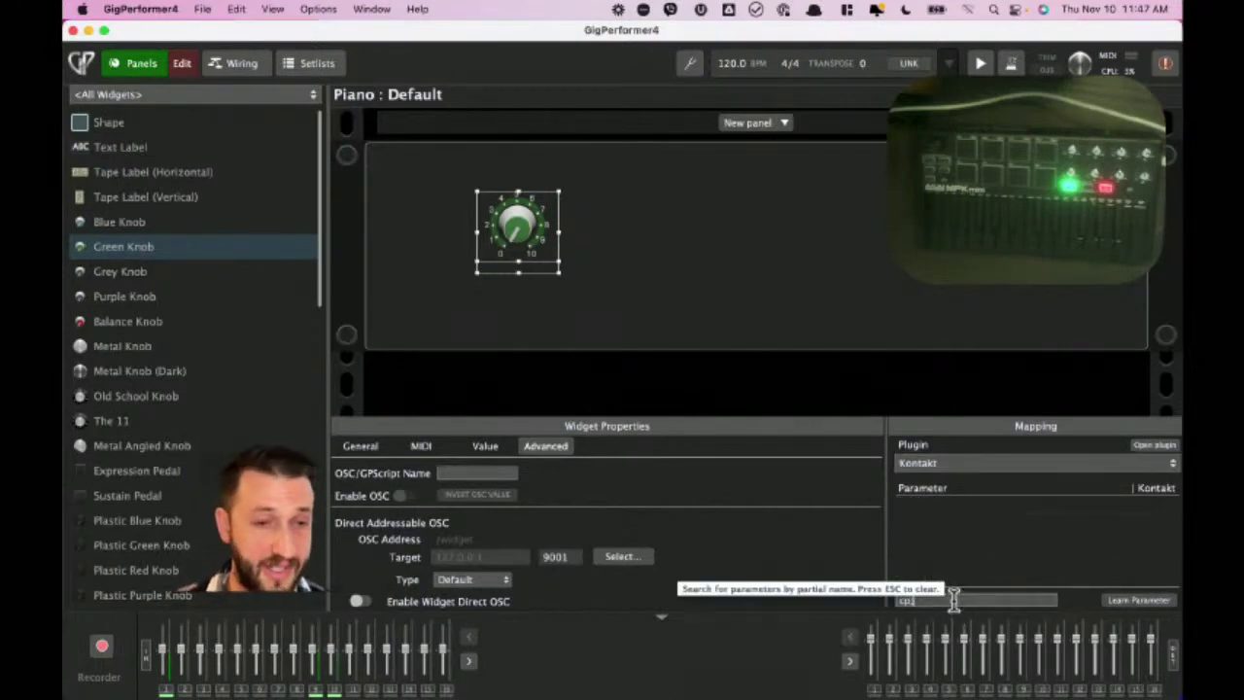
{"action": "key", "text": "BackSpace"}
{"action": "key", "text": "BackSpace"}
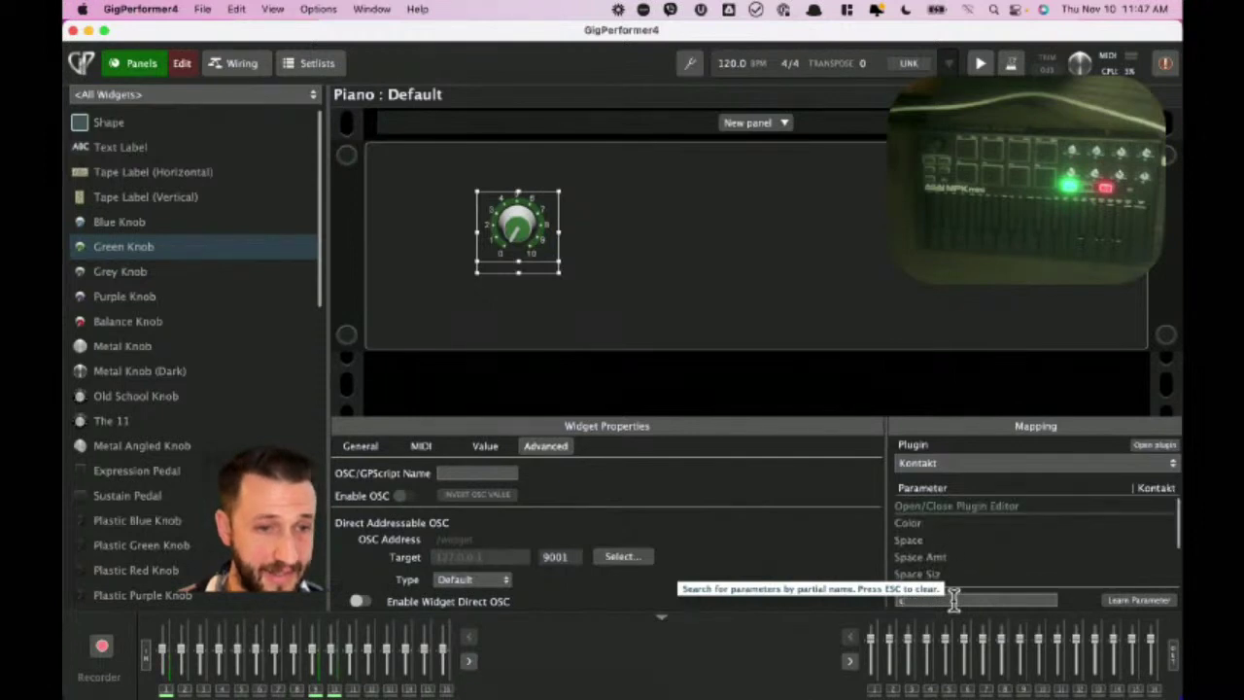
{"action": "type", "text": "o"}
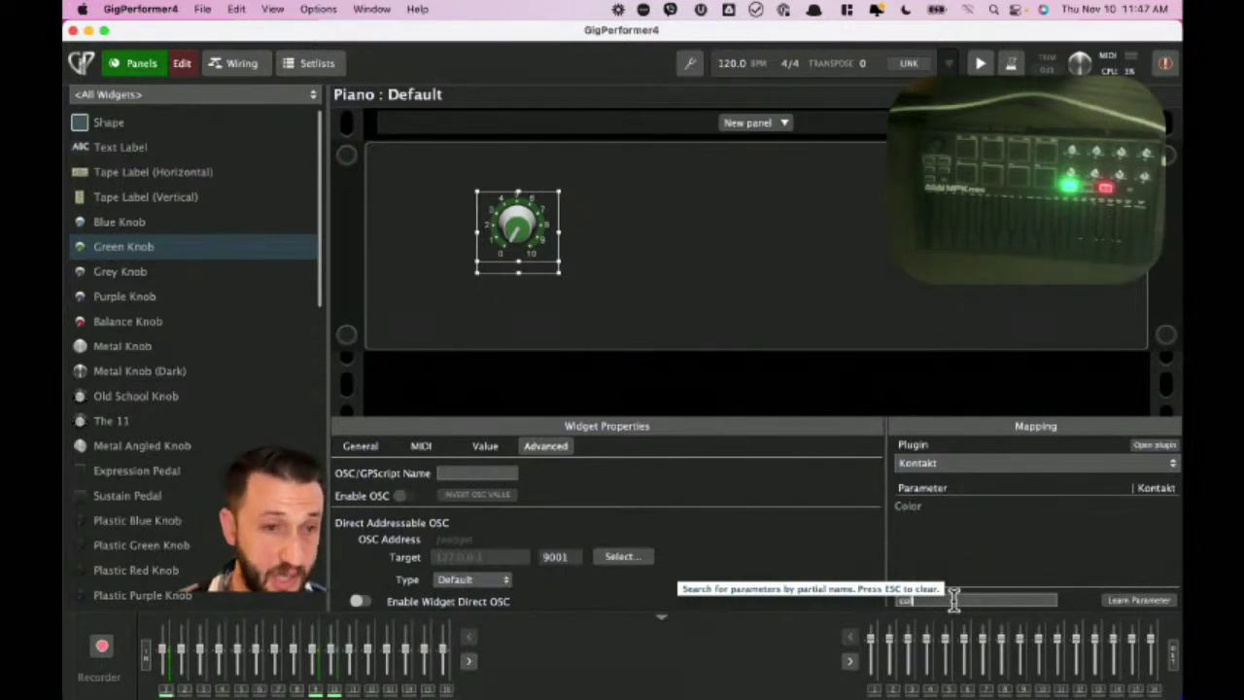
{"action": "type", "text": "l"}
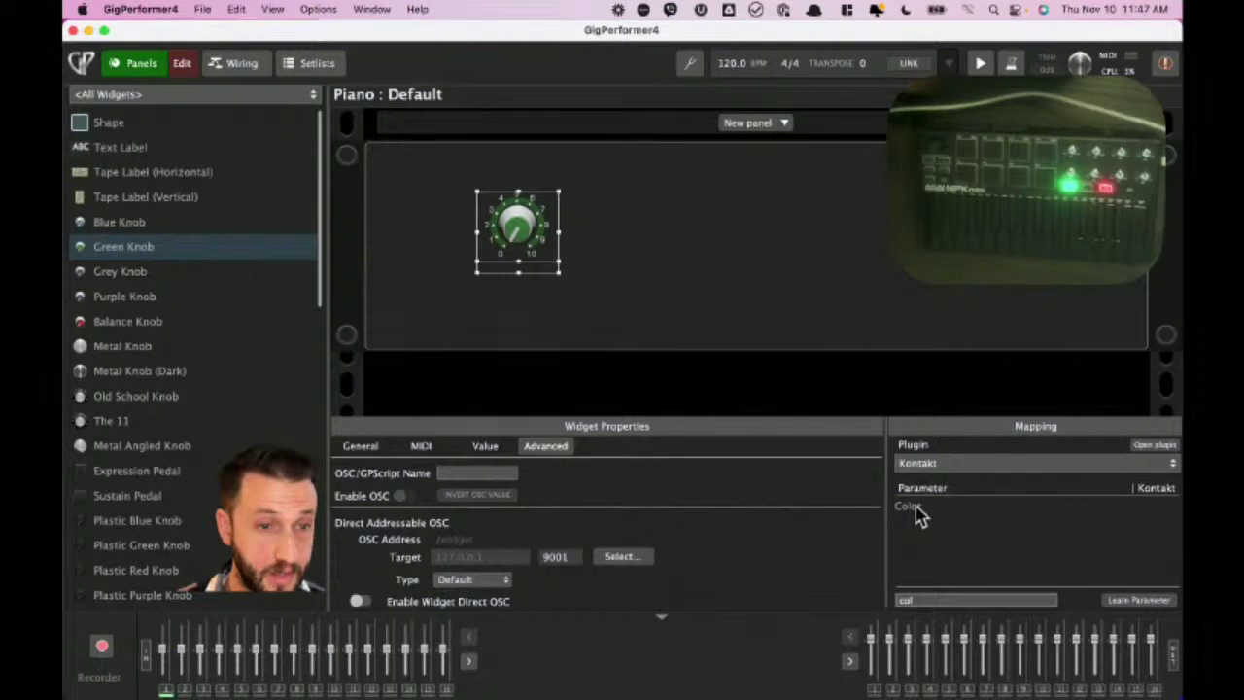
{"action": "left_click", "coordinate": [914, 507]}
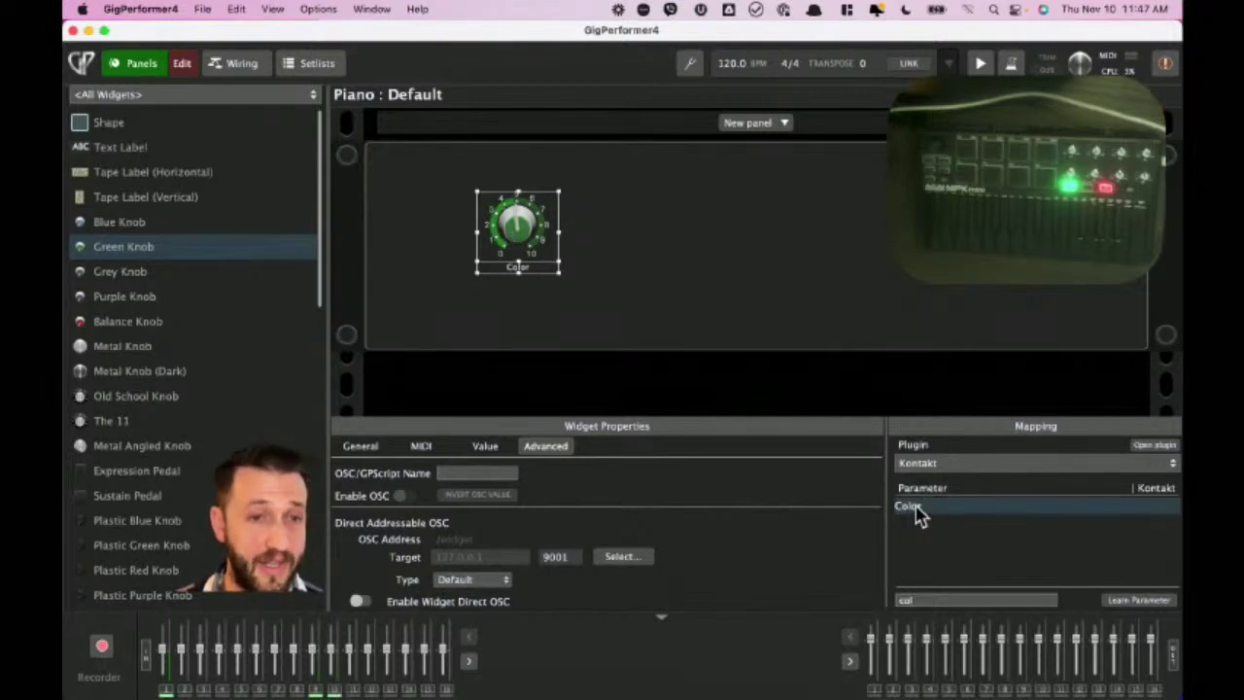
{"action": "left_click", "coordinate": [186, 70]}
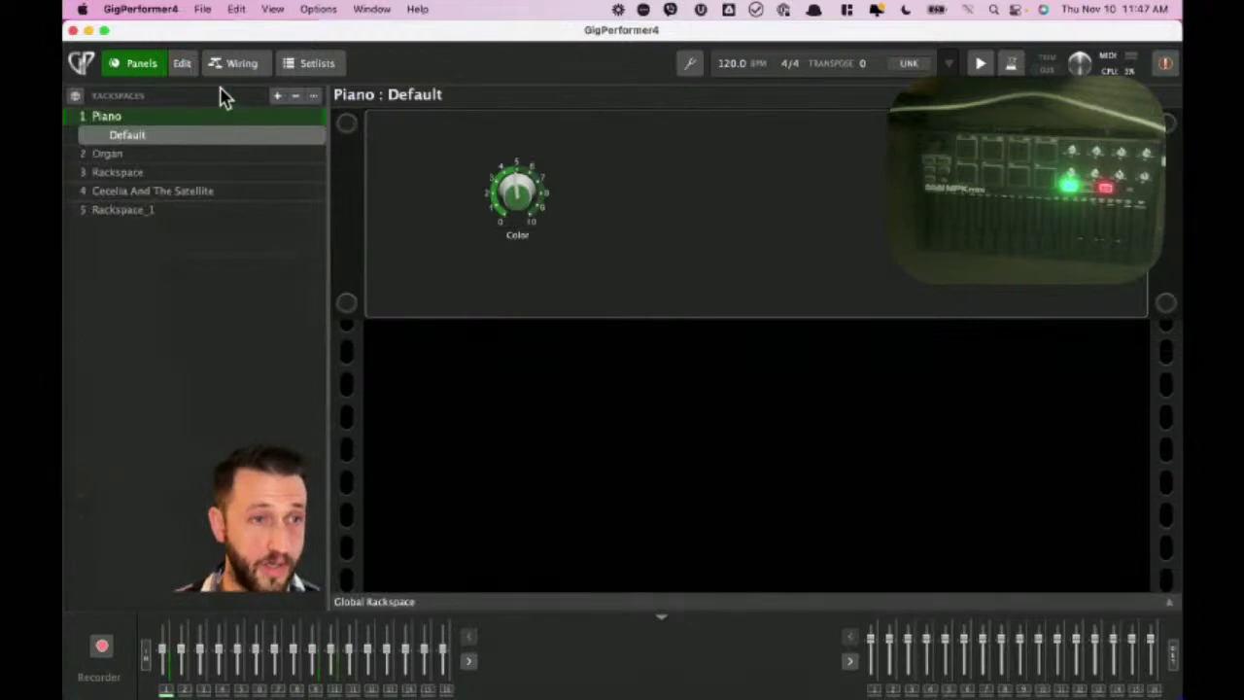
Show the Kontakt editor beneath the Color knob, turn the knob up to about 8 on its scale, and close the editor.
{"action": "right_click", "coordinate": [513, 192]}
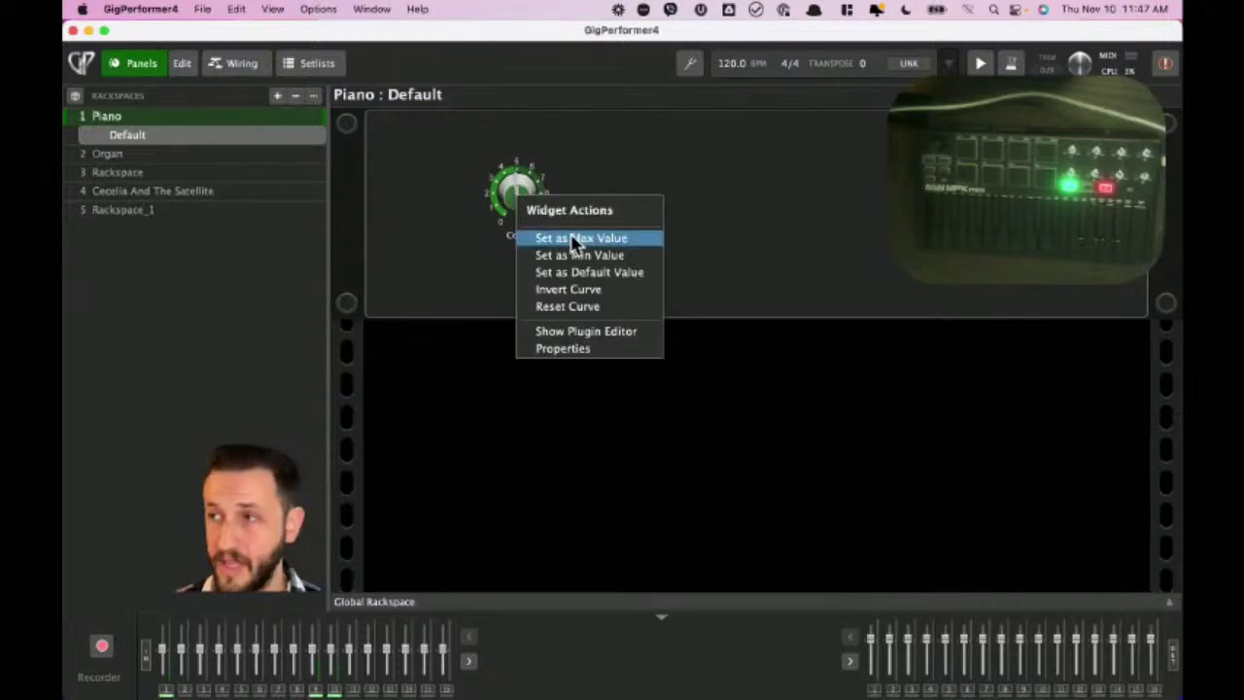
{"action": "left_click", "coordinate": [587, 332]}
{"action": "left_click_drag", "start_coordinate": [535, 48], "coordinate": [468, 305]}
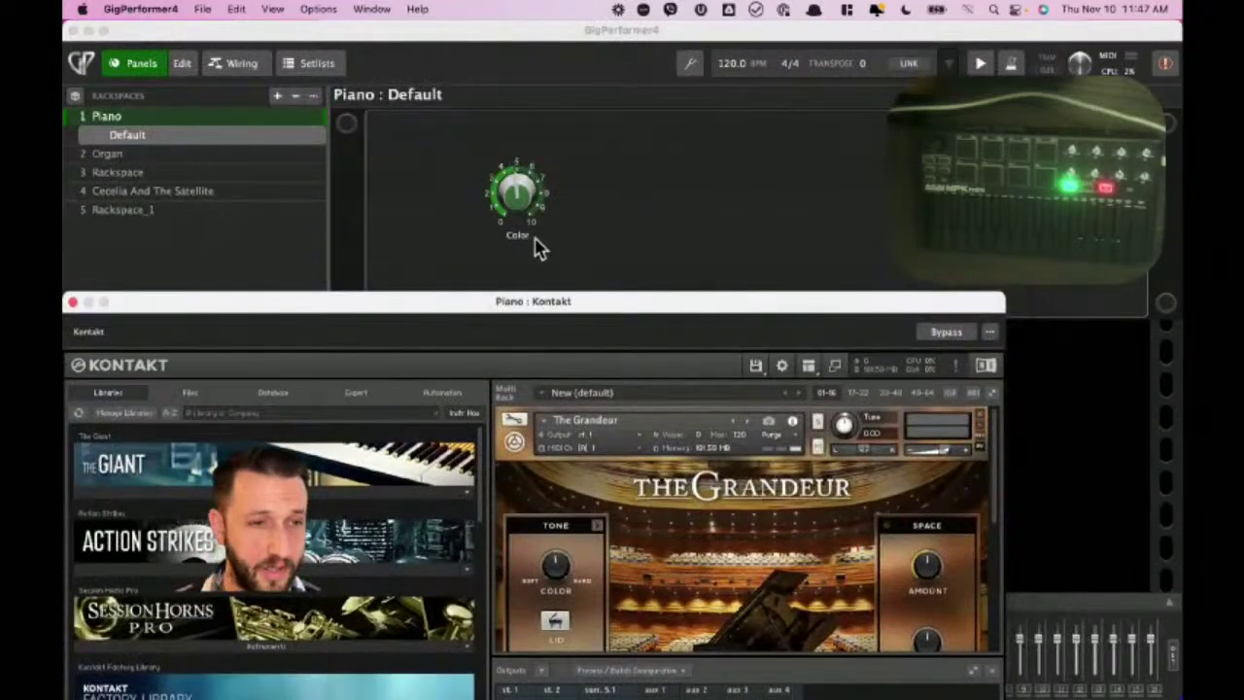
{"action": "left_click_drag", "start_coordinate": [522, 199], "coordinate": [530, 157]}
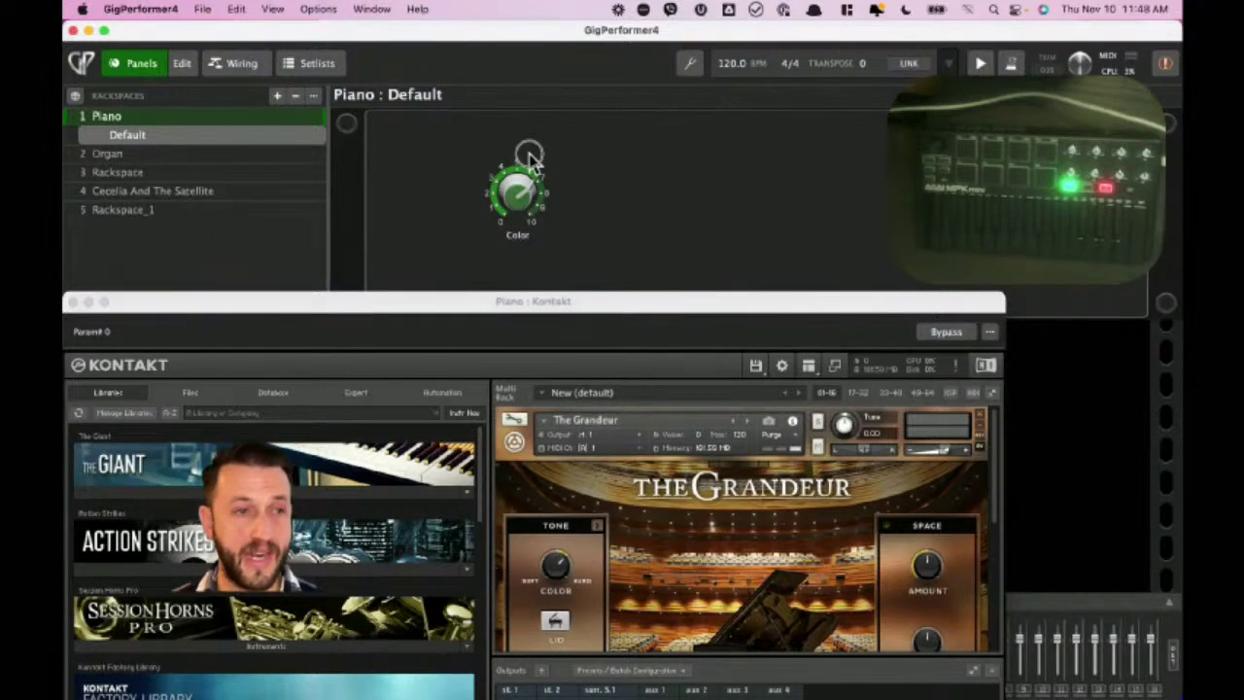
{"action": "mouse_move", "coordinate": [519, 189]}
{"action": "left_mouse_down"}
{"action": "mouse_move", "coordinate": [523, 255]}
{"action": "mouse_move", "coordinate": [528, 168]}
{"action": "left_mouse_up"}
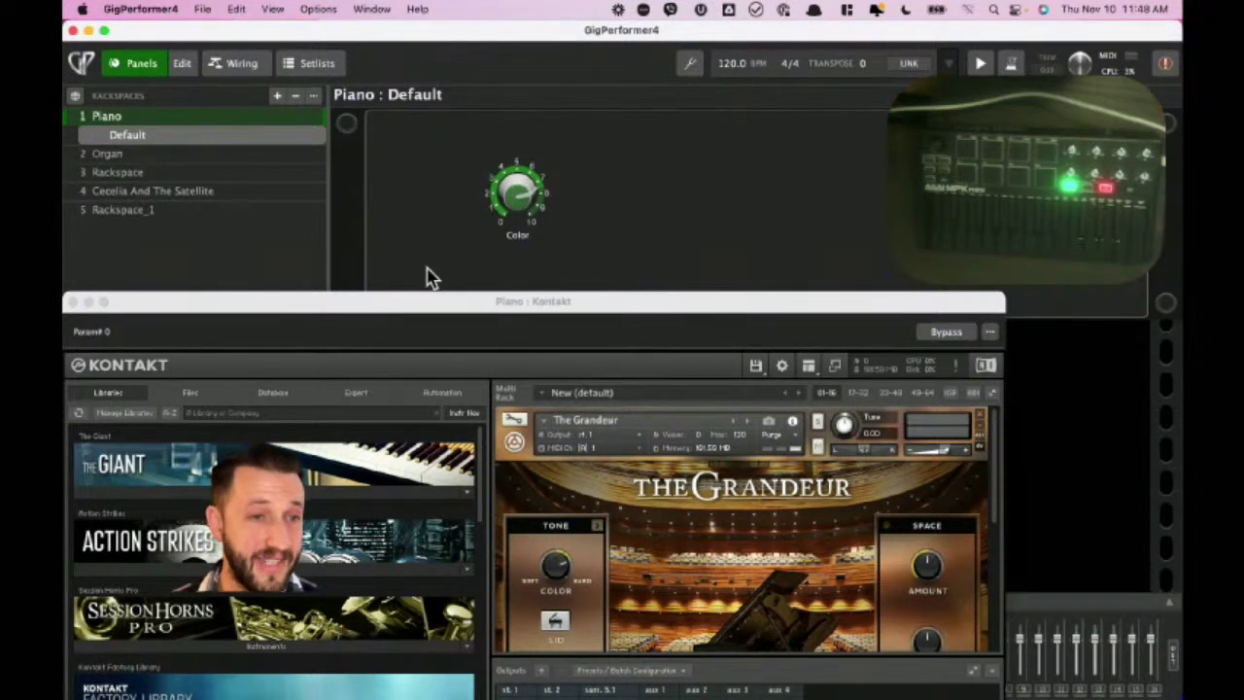
{"action": "left_click", "coordinate": [74, 303]}
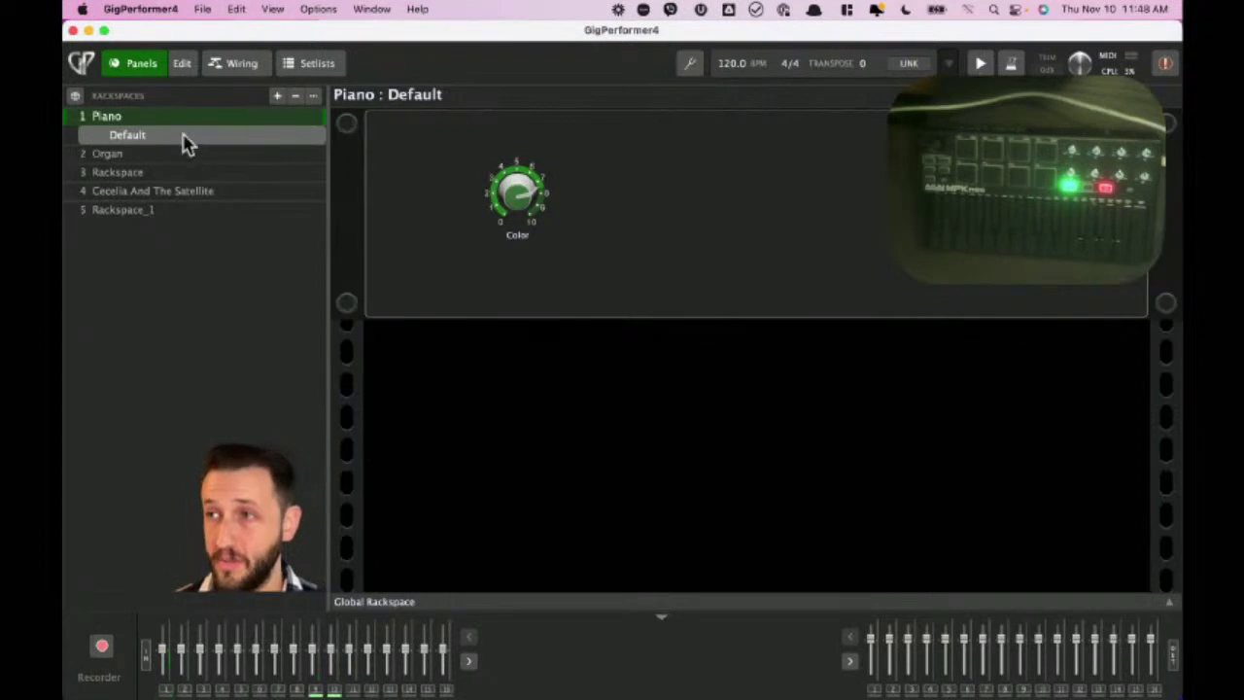
Add a new variation named Dark to the Piano rackspace.
{"action": "left_click", "coordinate": [277, 96]}
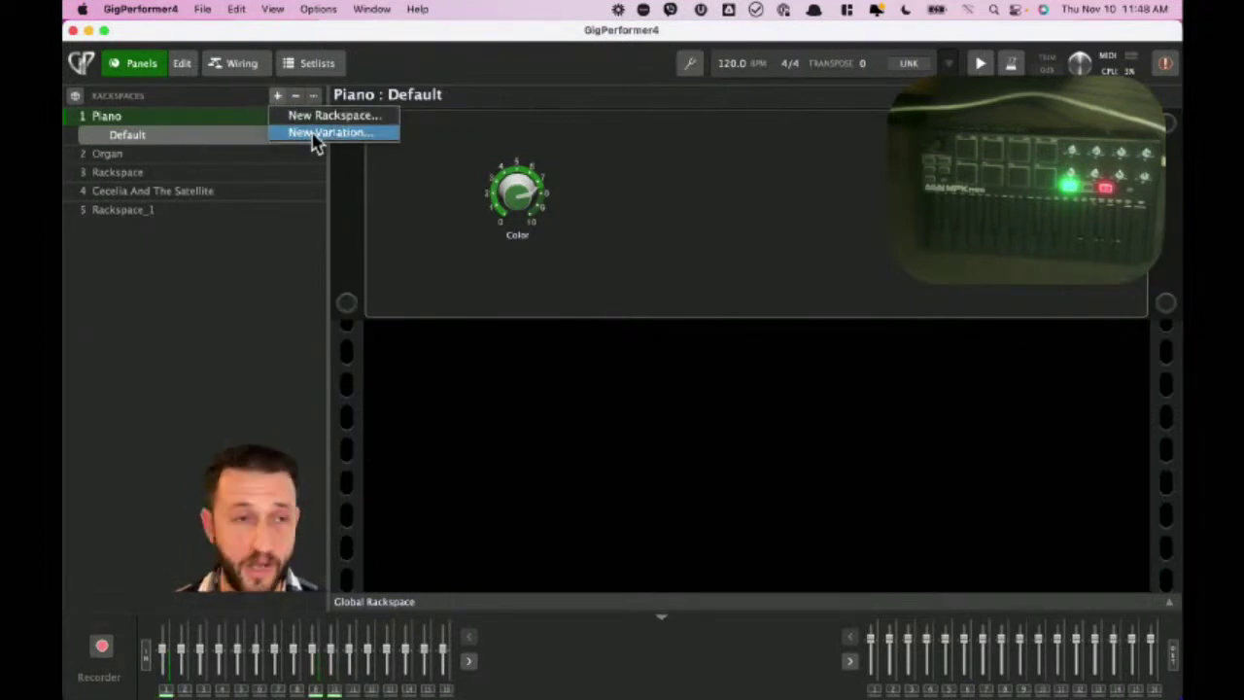
{"action": "left_click", "coordinate": [313, 136]}
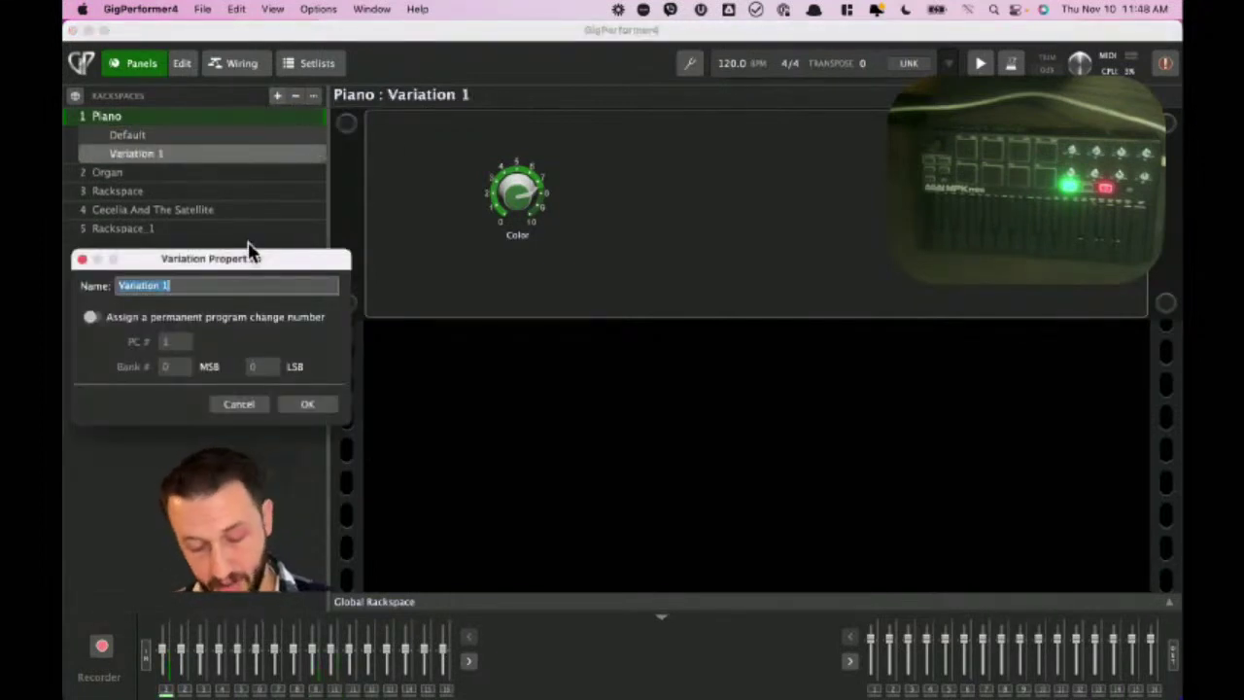
{"action": "type", "text": "Dark"}
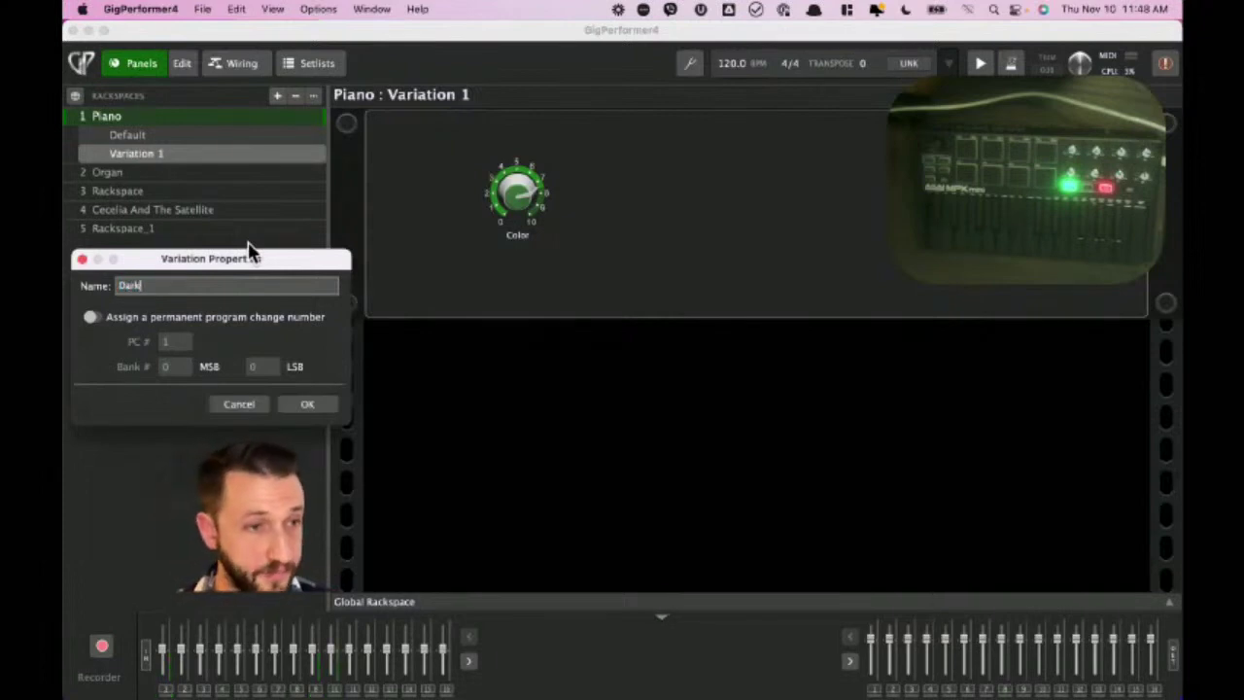
{"action": "key", "text": "Return"}
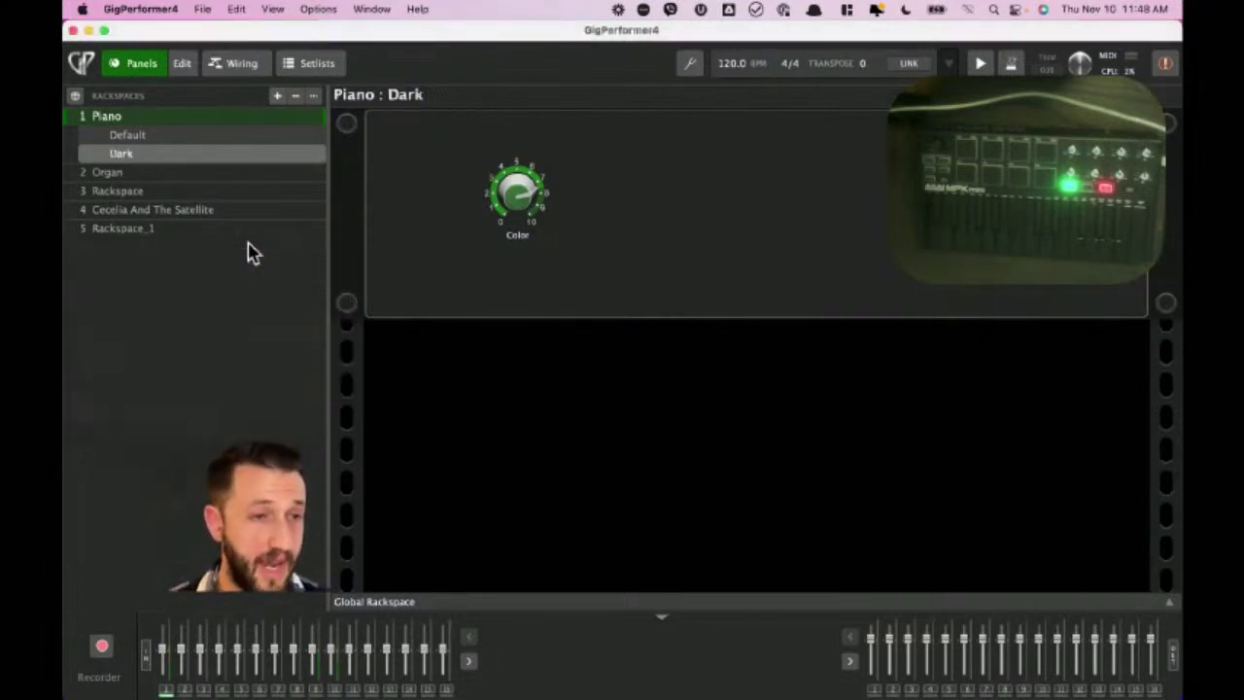
Compare the Default and Dark variations, and turn the Color knob down to about 0.105 in Dark.
{"action": "left_click", "coordinate": [158, 139]}
{"action": "left_click", "coordinate": [149, 153]}
{"action": "left_click", "coordinate": [146, 142]}
{"action": "left_click", "coordinate": [150, 156]}
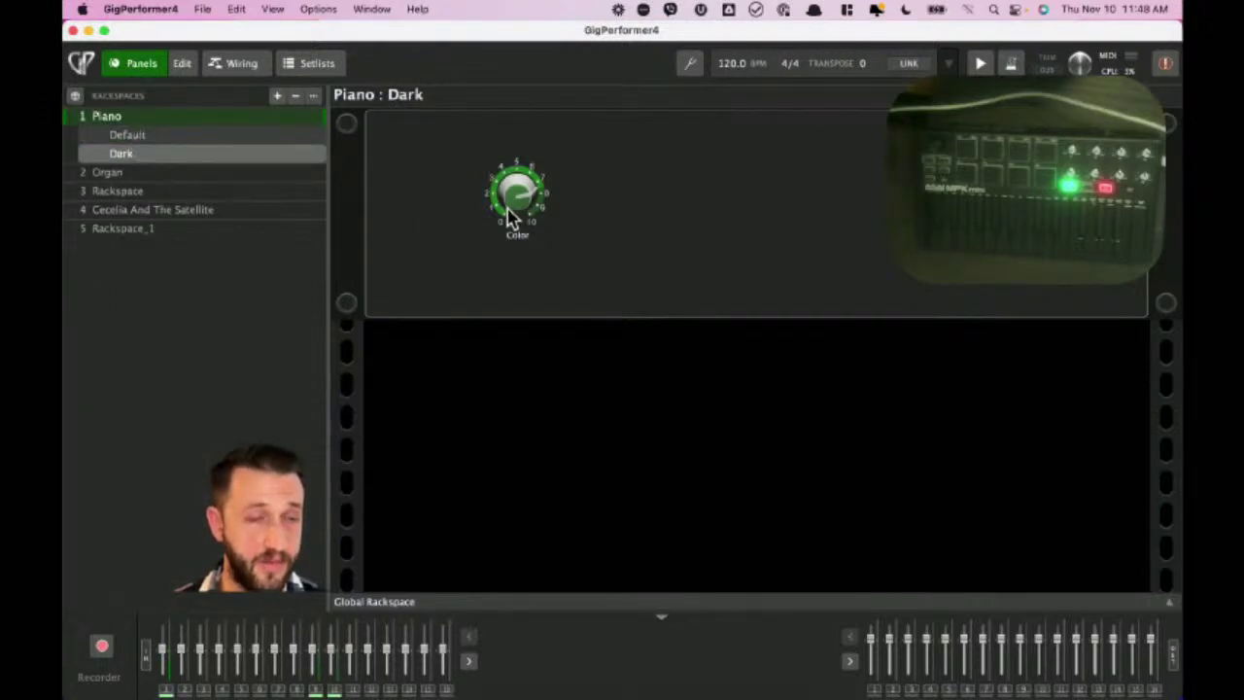
{"action": "left_click_drag", "start_coordinate": [525, 199], "coordinate": [536, 304]}
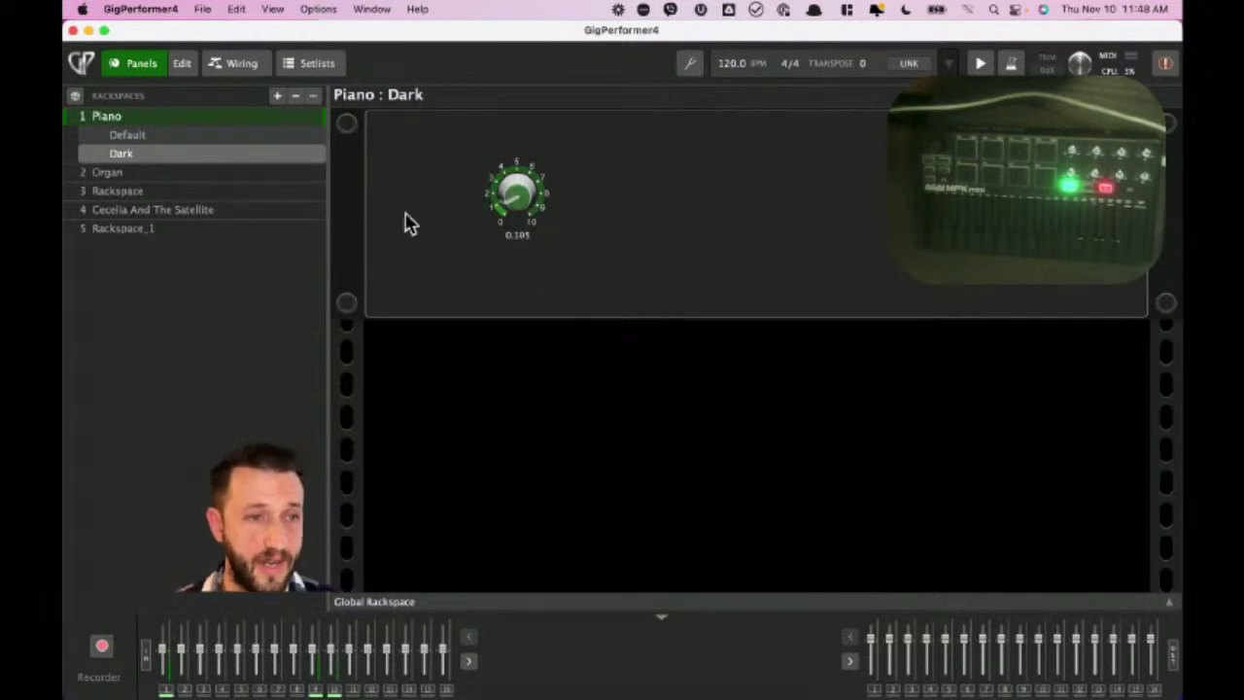
Switch repeatedly between the Default and Dark variations to compare their Color knob settings, ending on Dark.
{"action": "left_click", "coordinate": [152, 138]}
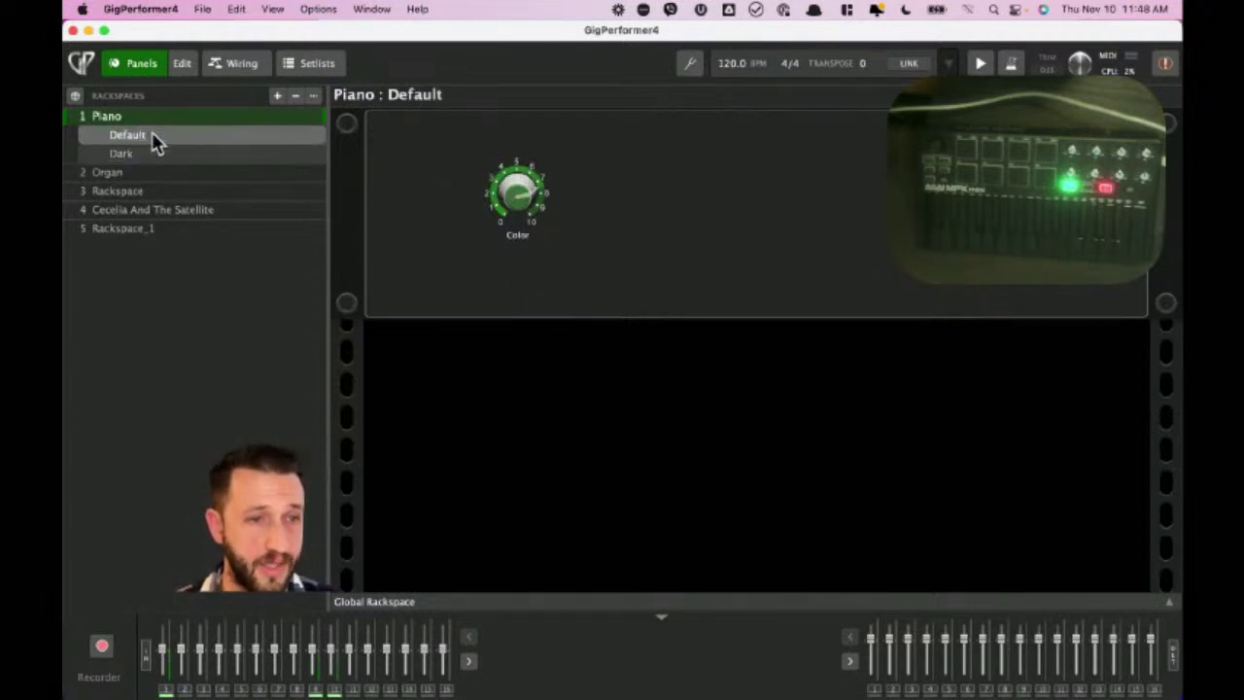
{"action": "left_click", "coordinate": [153, 154]}
{"action": "left_click", "coordinate": [159, 139]}
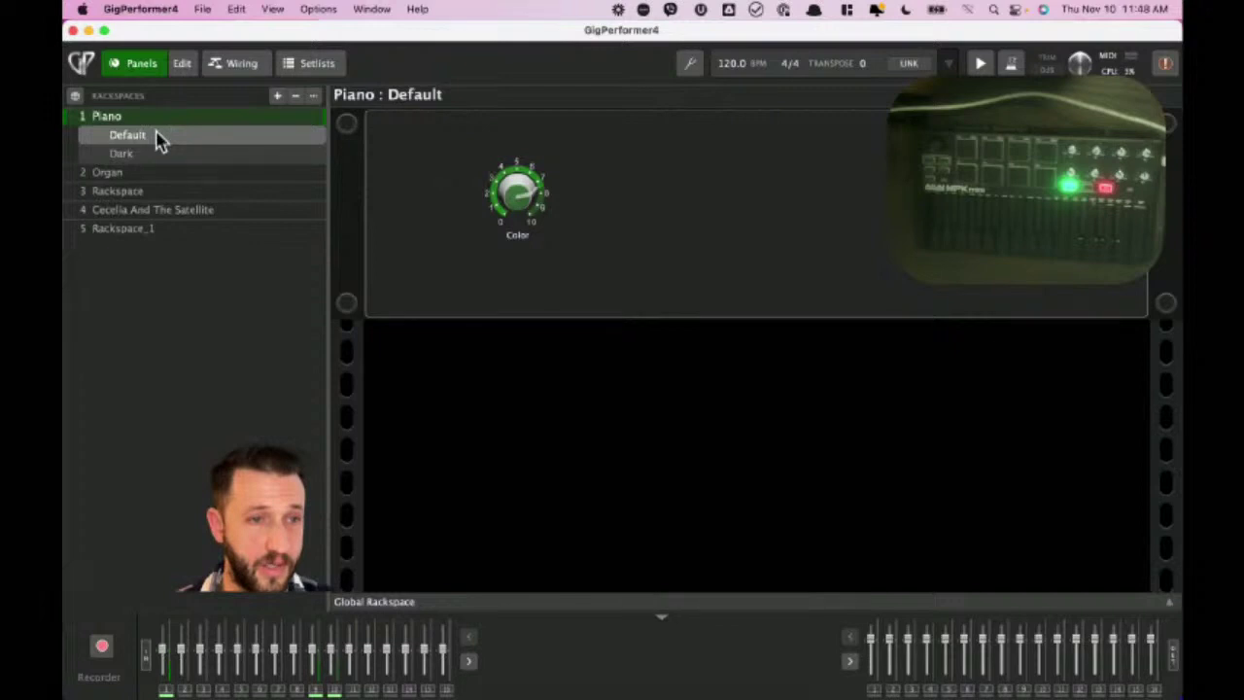
{"action": "left_click", "coordinate": [158, 153]}
{"action": "left_click", "coordinate": [156, 139]}
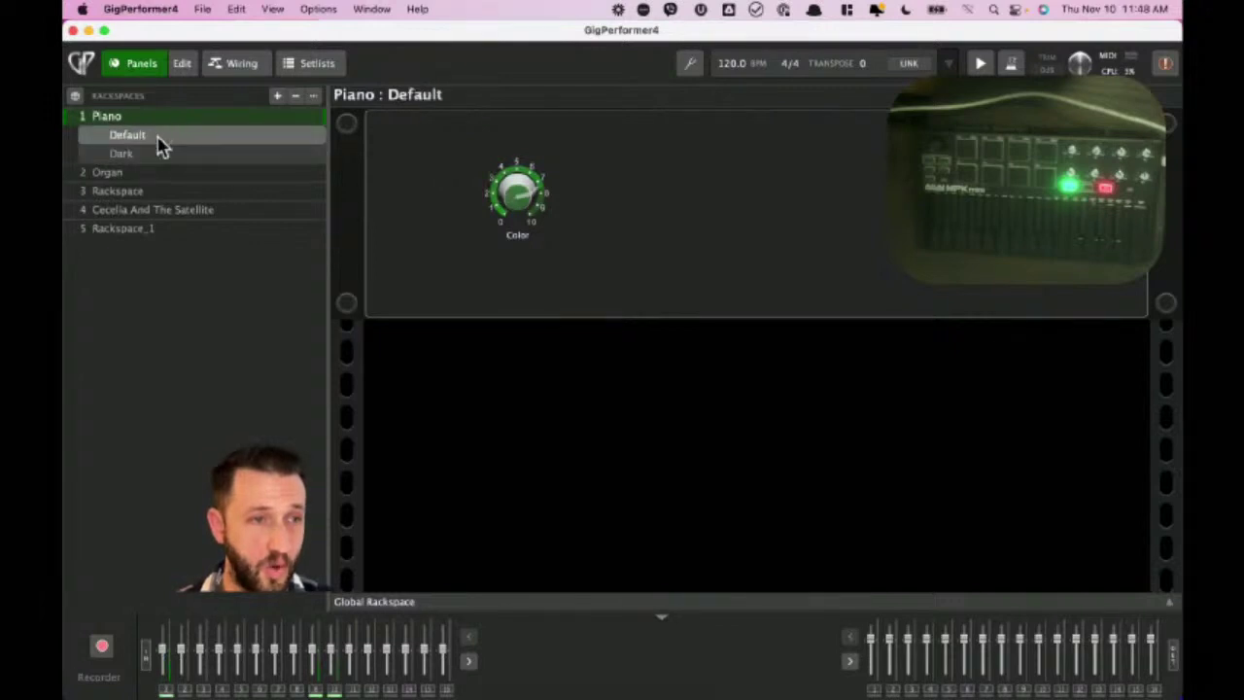
{"action": "left_click", "coordinate": [158, 153]}
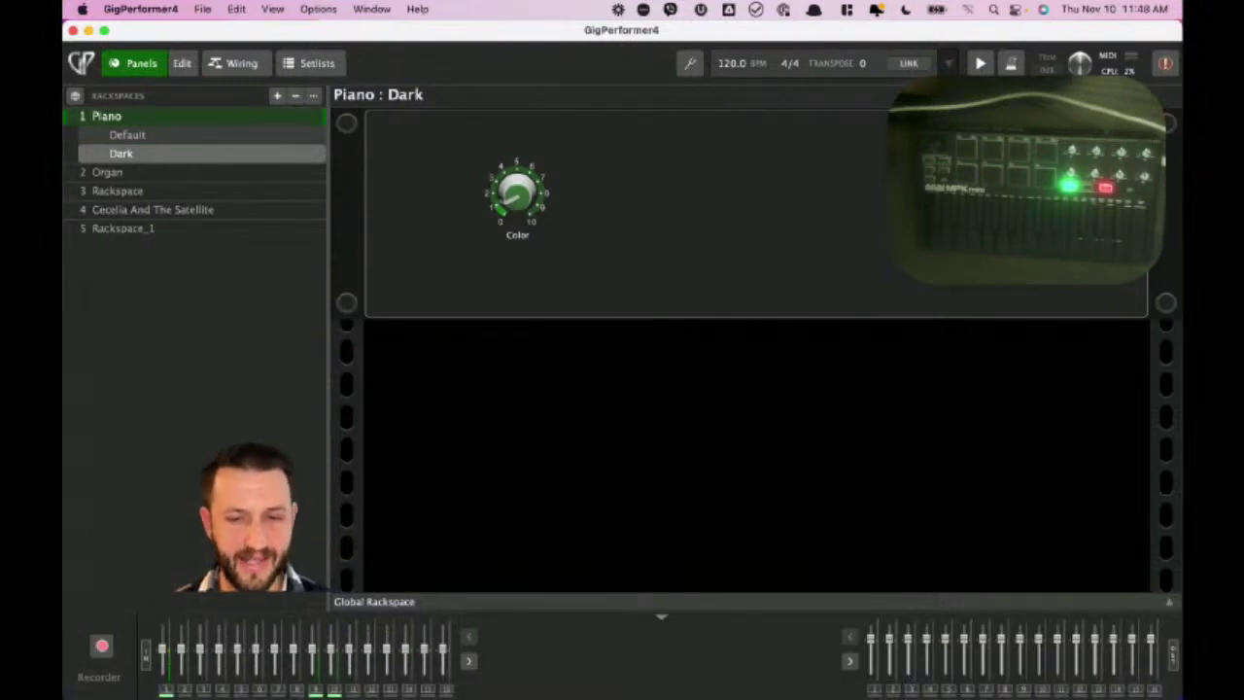
{"action": "key", "text": "super+Tab"}
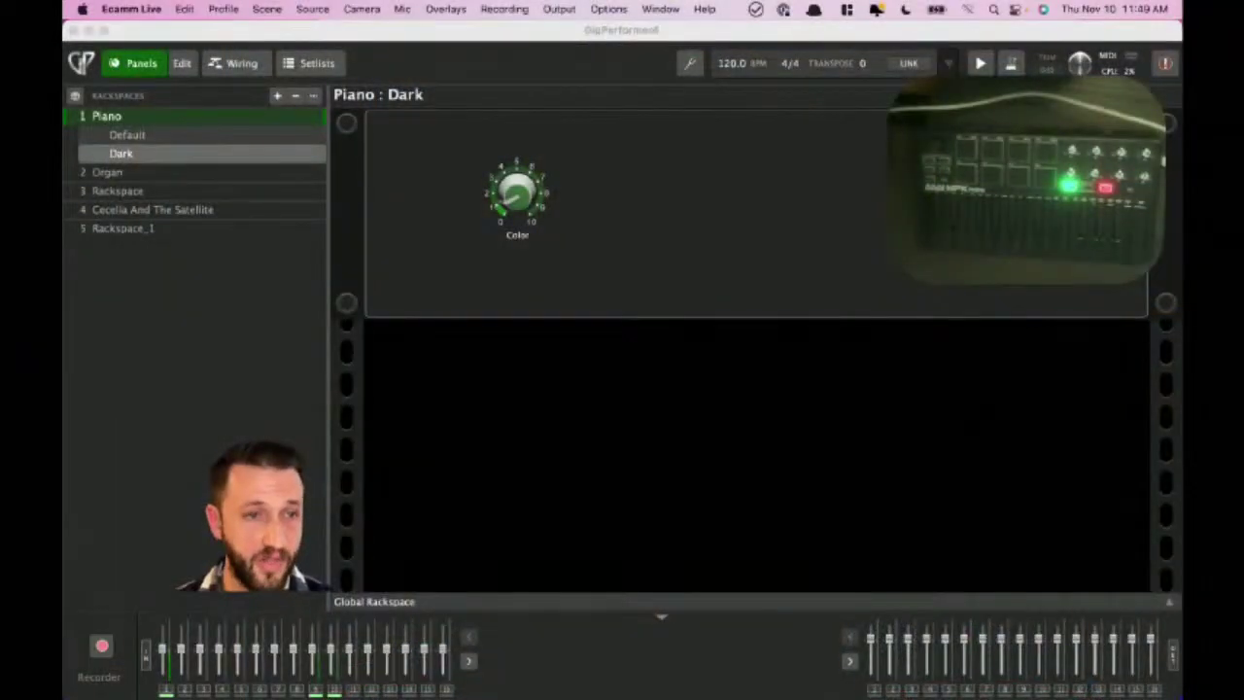
Switch to the Organ rackspace and back to the Piano rackspace's Dark variation.
{"action": "left_click", "coordinate": [317, 169]}
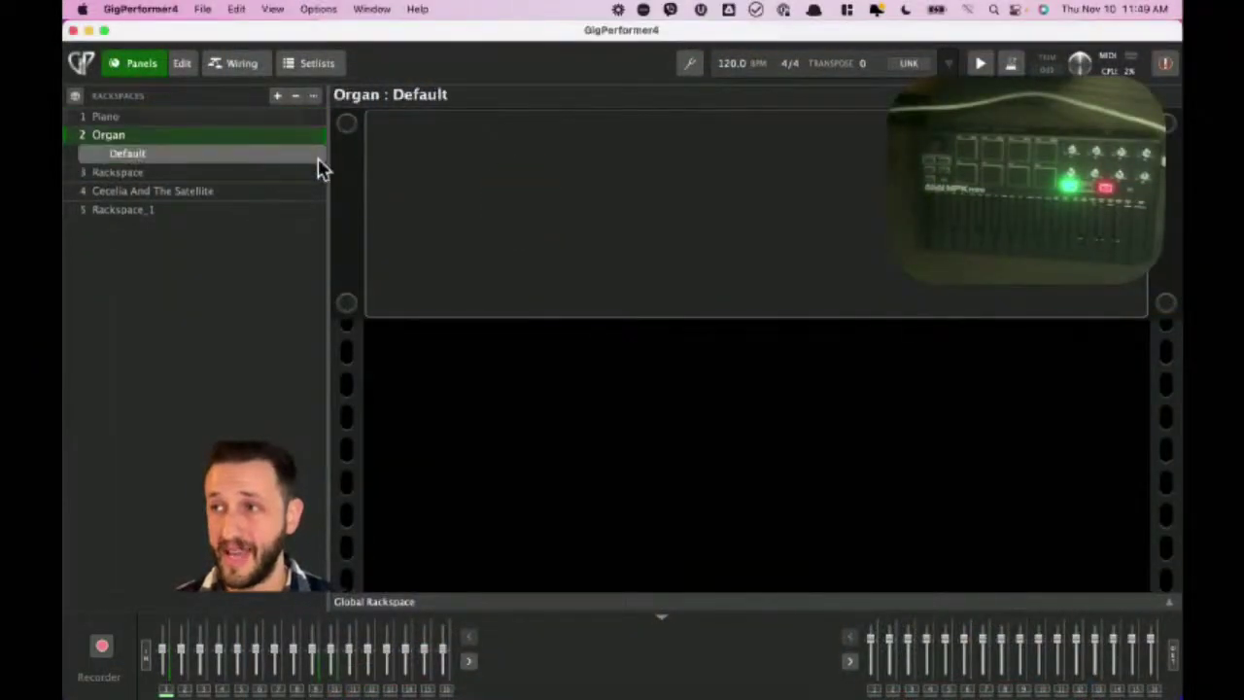
{"action": "left_click", "coordinate": [183, 120]}
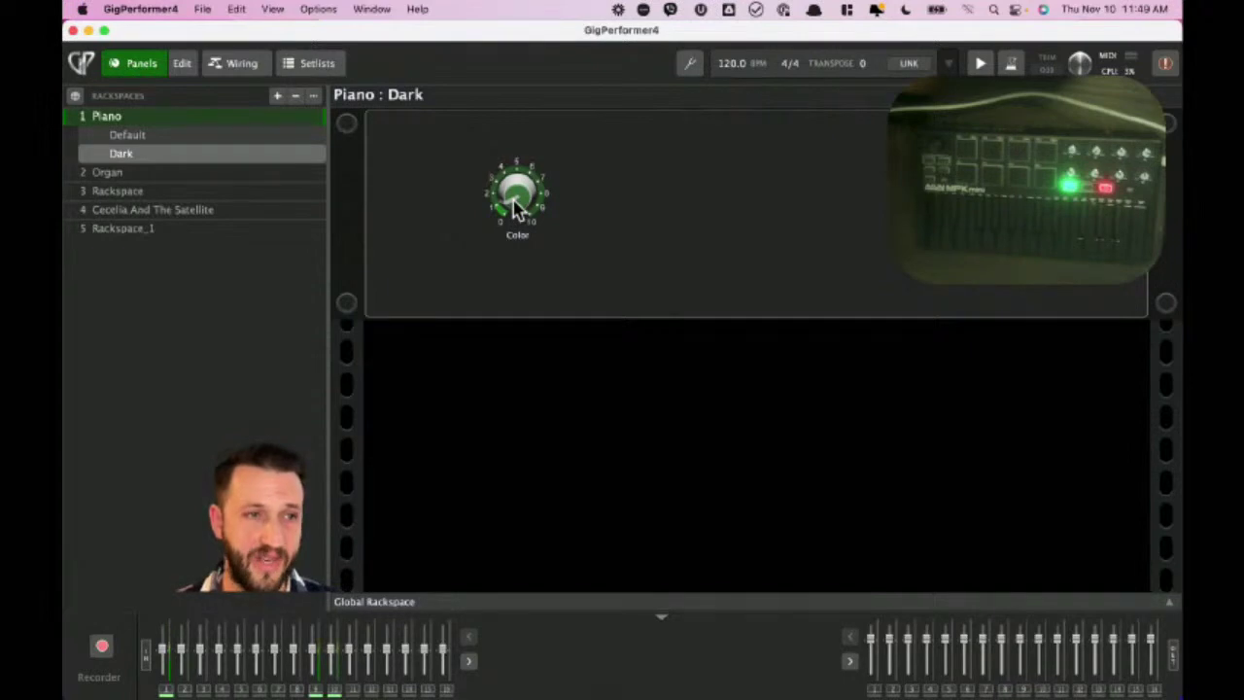
Assign the Color knob by MIDI learn to MPK Mini Mk II Controller 5, Channel 1, and leave panel editing.
{"action": "left_click", "coordinate": [182, 64]}
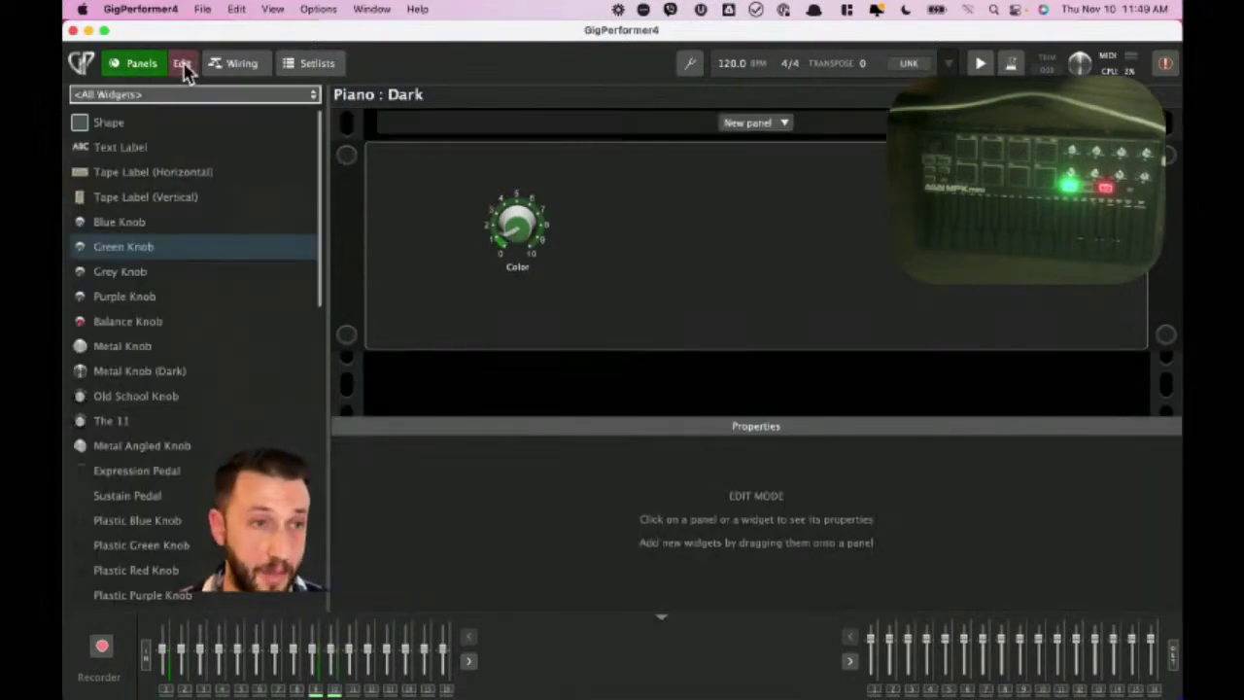
{"action": "left_click", "coordinate": [514, 248]}
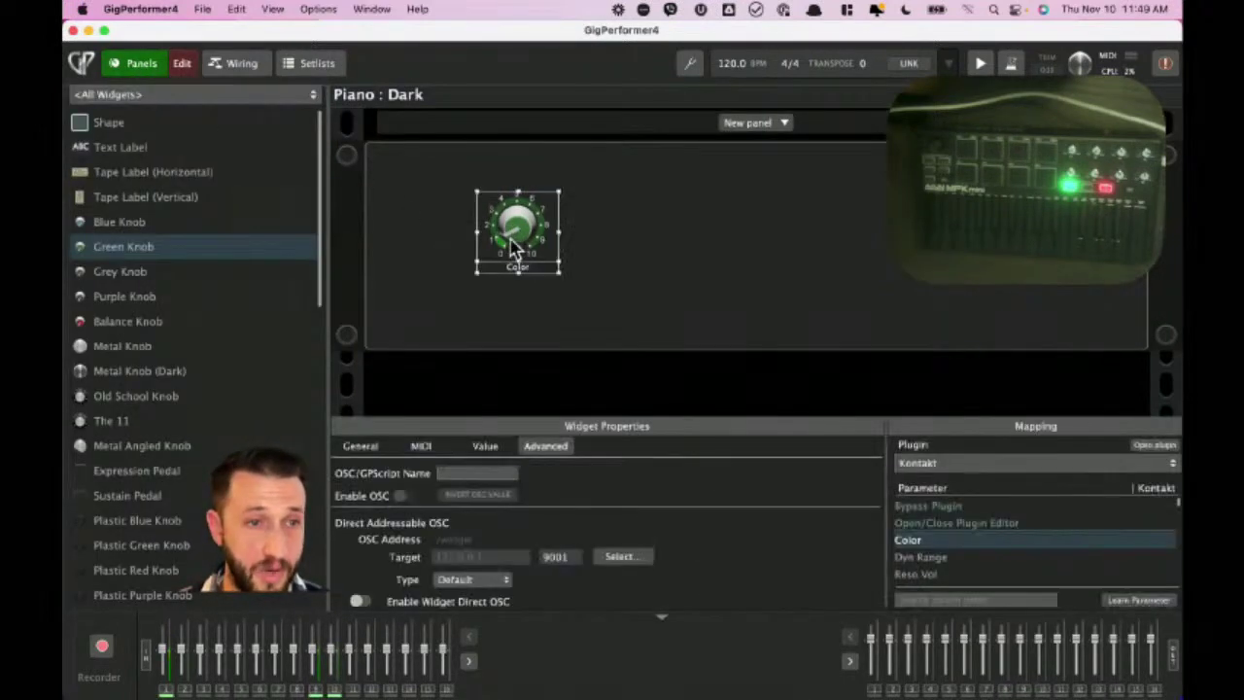
{"action": "left_click", "coordinate": [360, 447]}
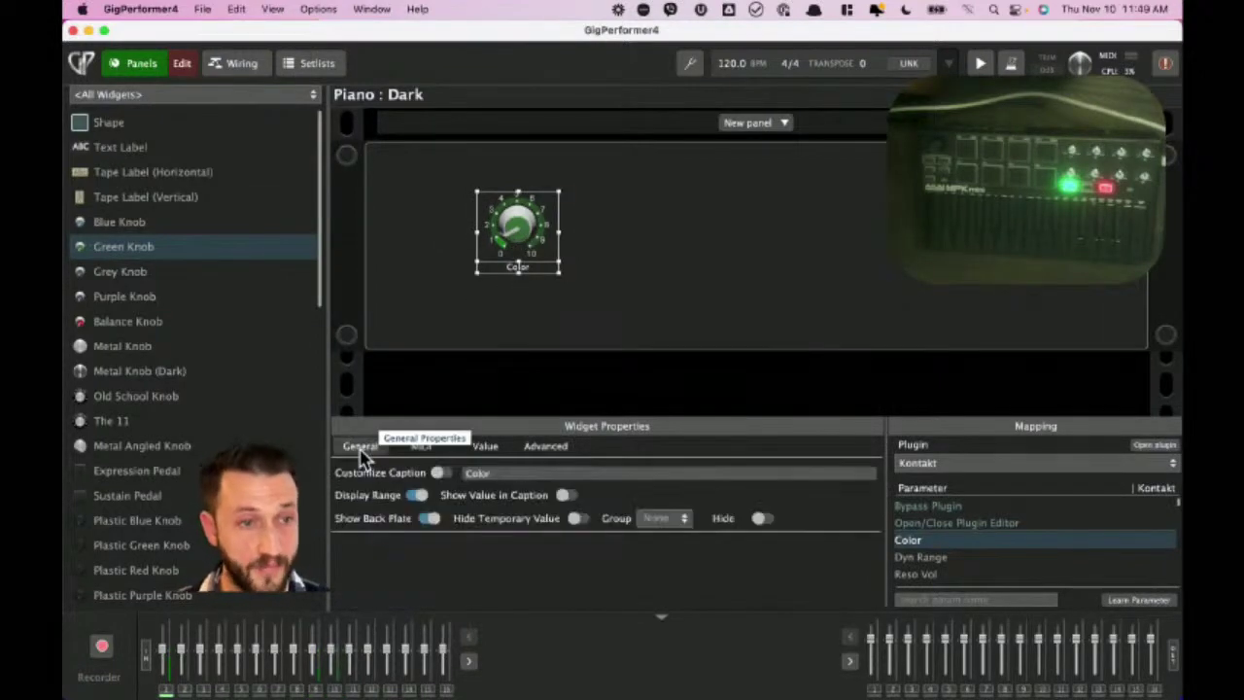
{"action": "left_click", "coordinate": [412, 449]}
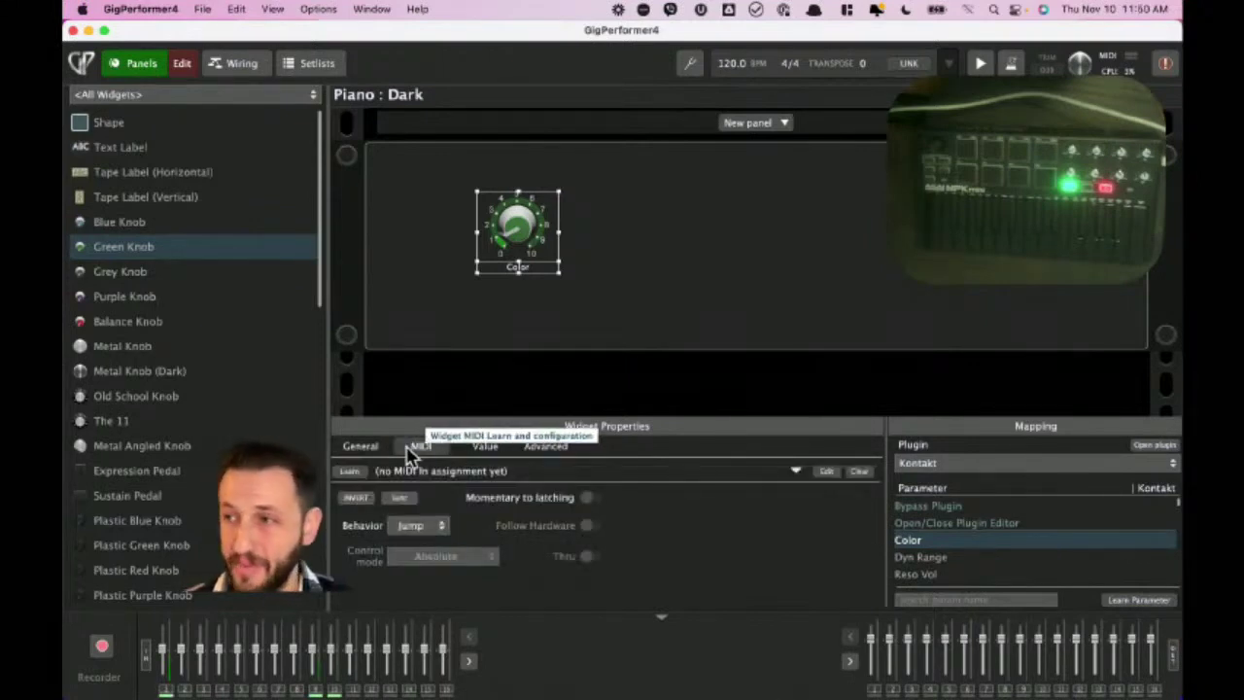
{"action": "left_click", "coordinate": [352, 472]}
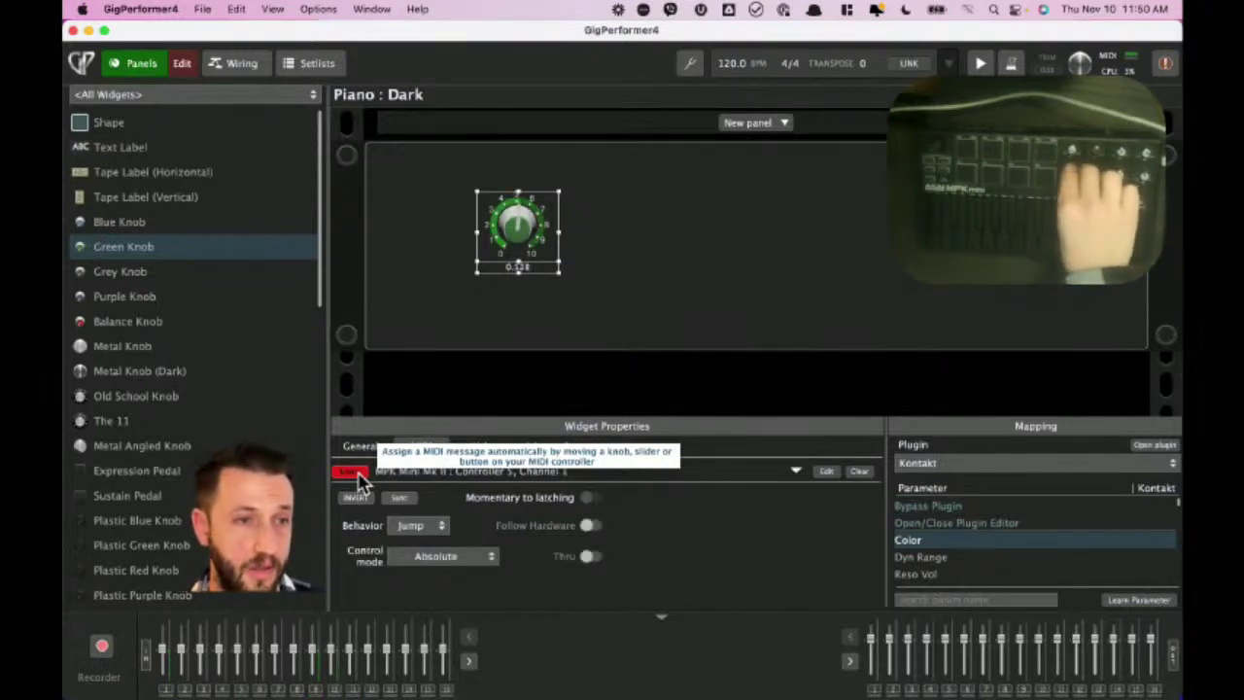
{"action": "left_click", "coordinate": [358, 476]}
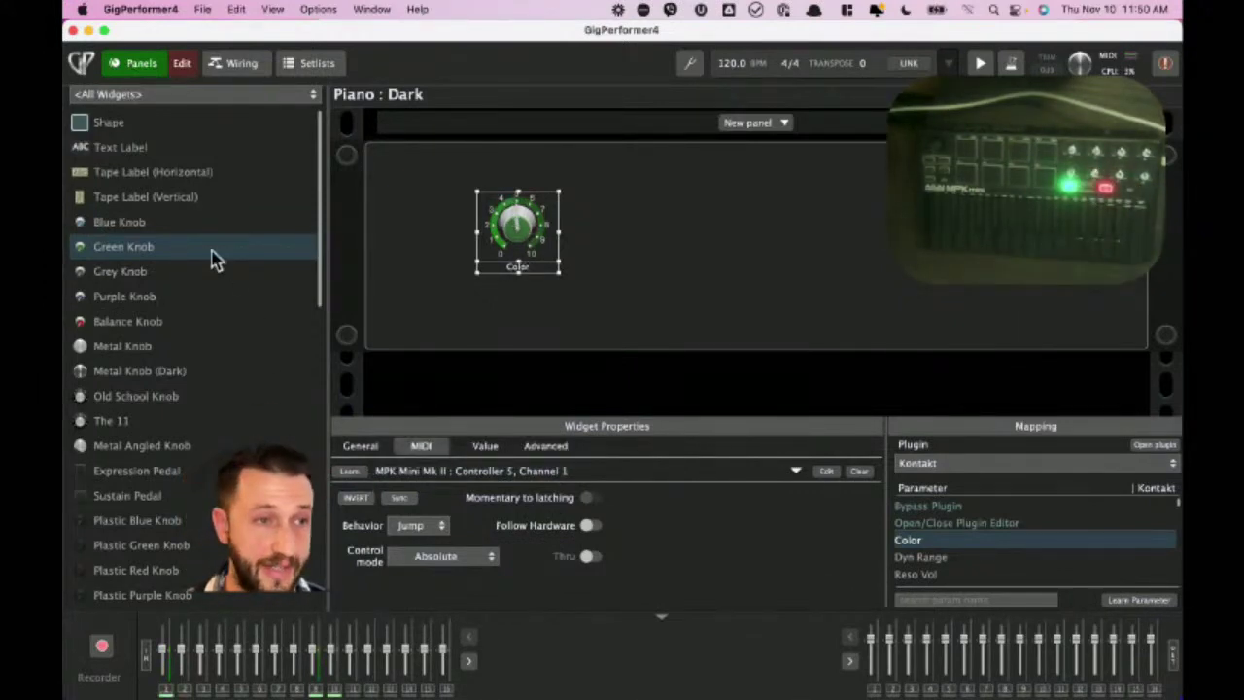
{"action": "left_click", "coordinate": [189, 64]}
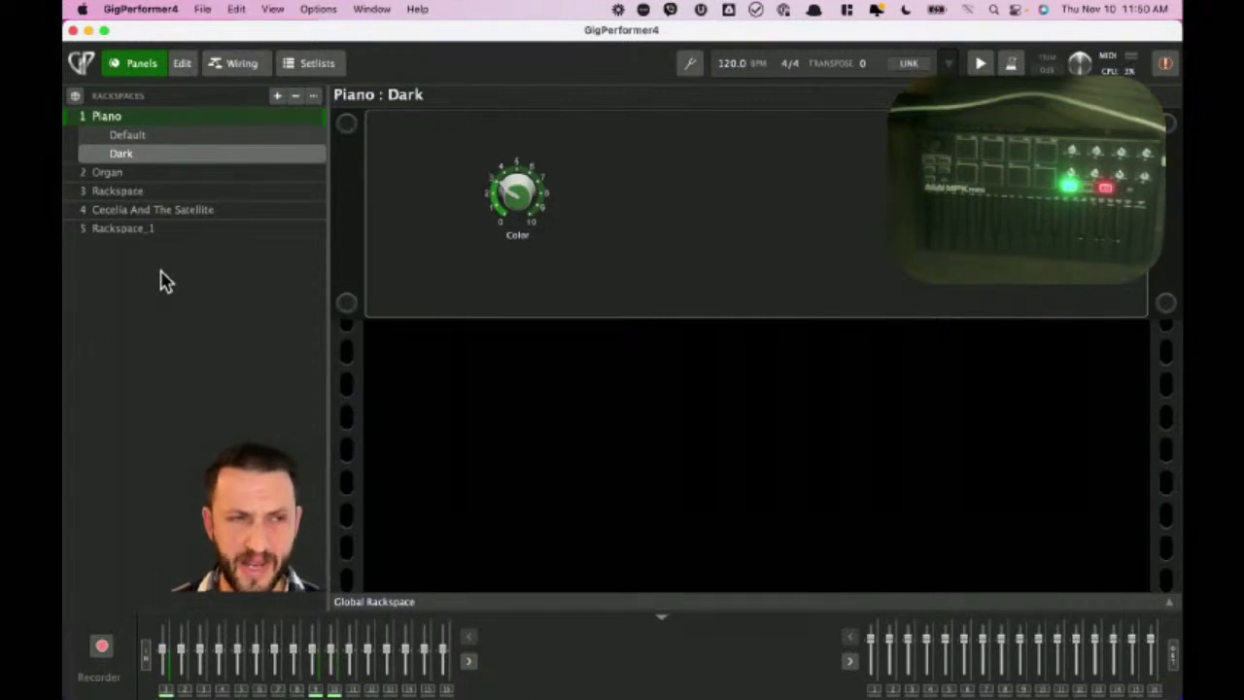
Add two more variations to the Piano rackspace, keeping their default names.
{"action": "right_click", "coordinate": [141, 127]}
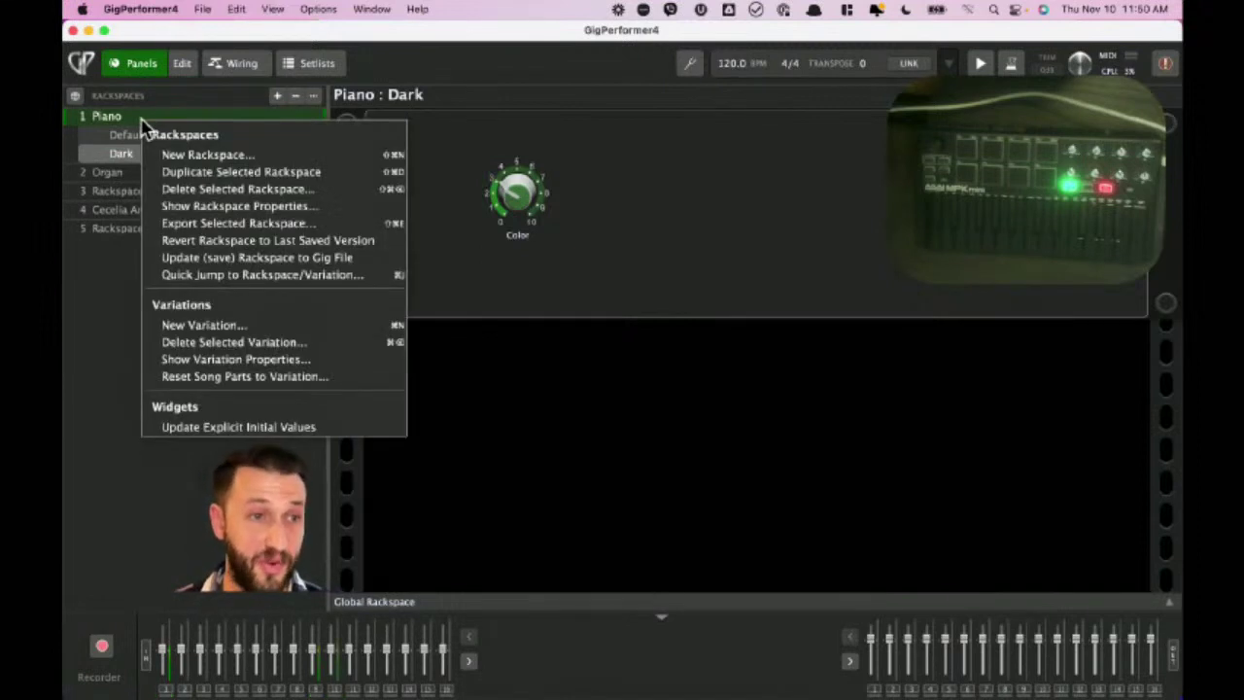
{"action": "left_click", "coordinate": [533, 384]}
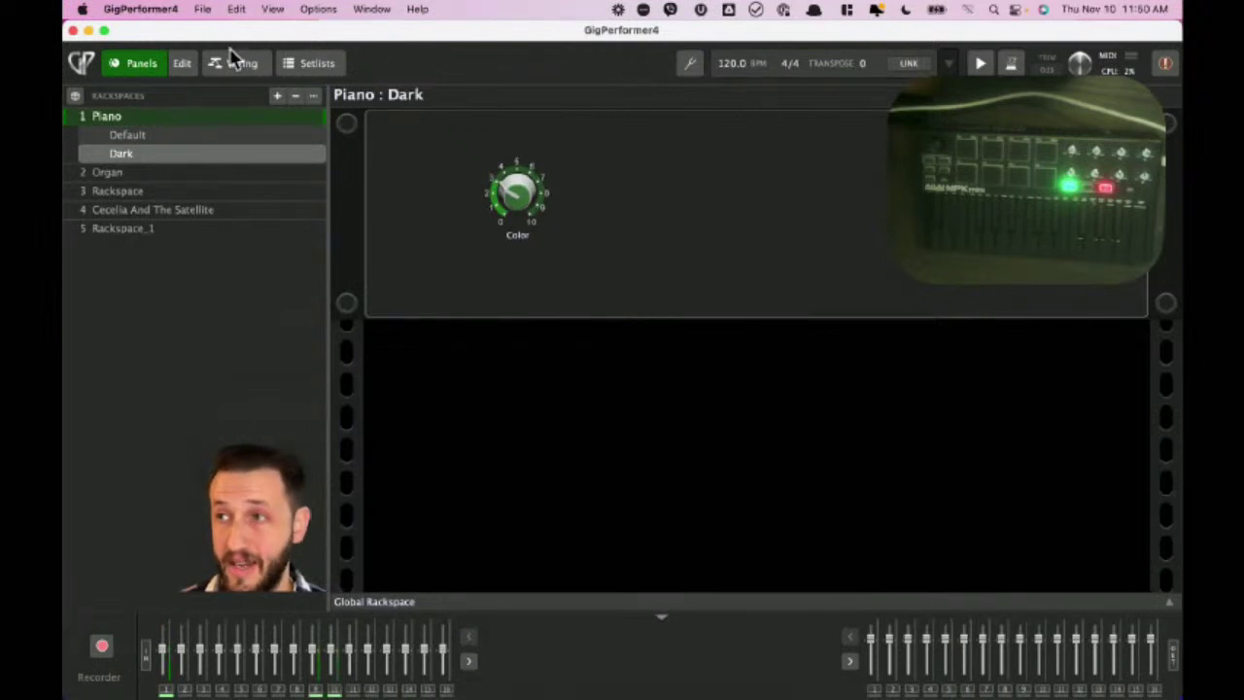
{"action": "left_click", "coordinate": [277, 97]}
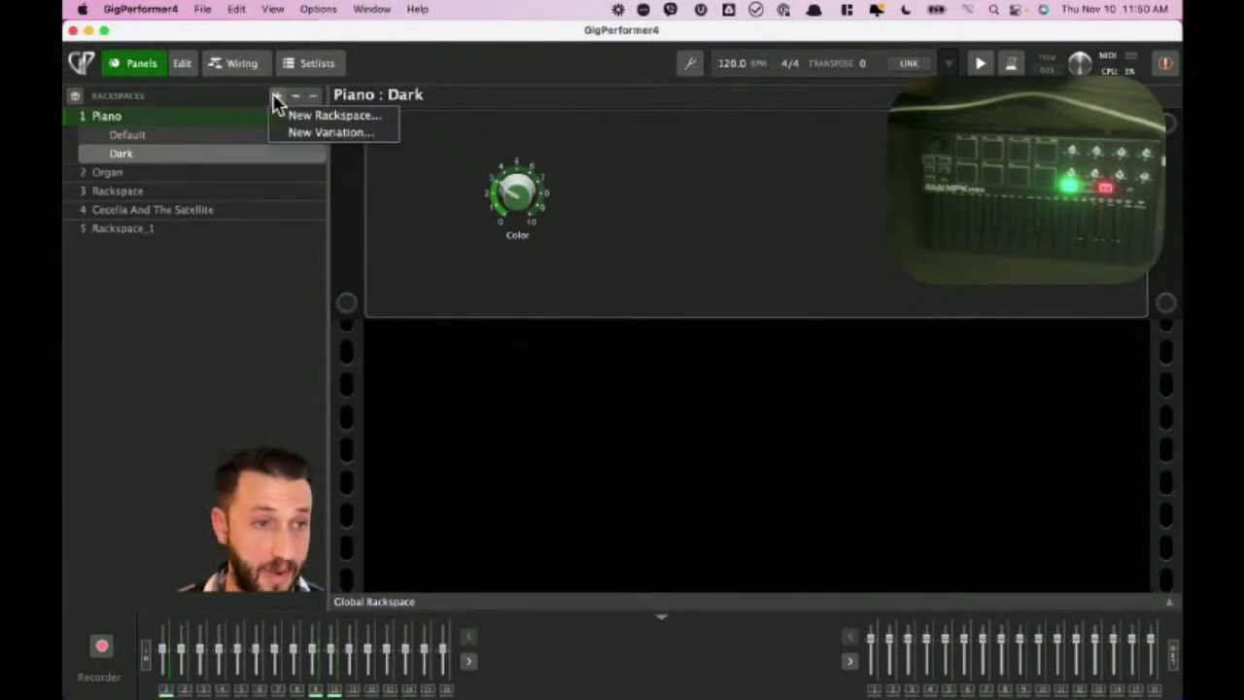
{"action": "left_click", "coordinate": [311, 132]}
{"action": "key", "text": "Return"}
{"action": "left_click", "coordinate": [277, 96]}
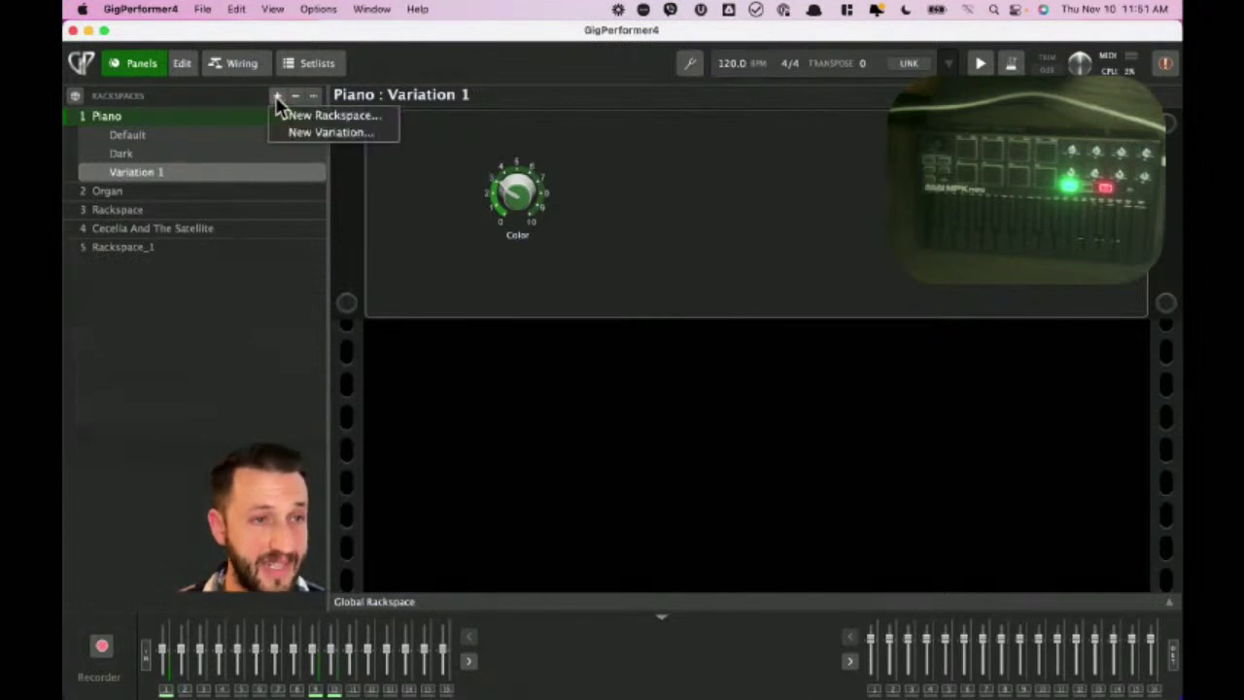
{"action": "left_click", "coordinate": [309, 134]}
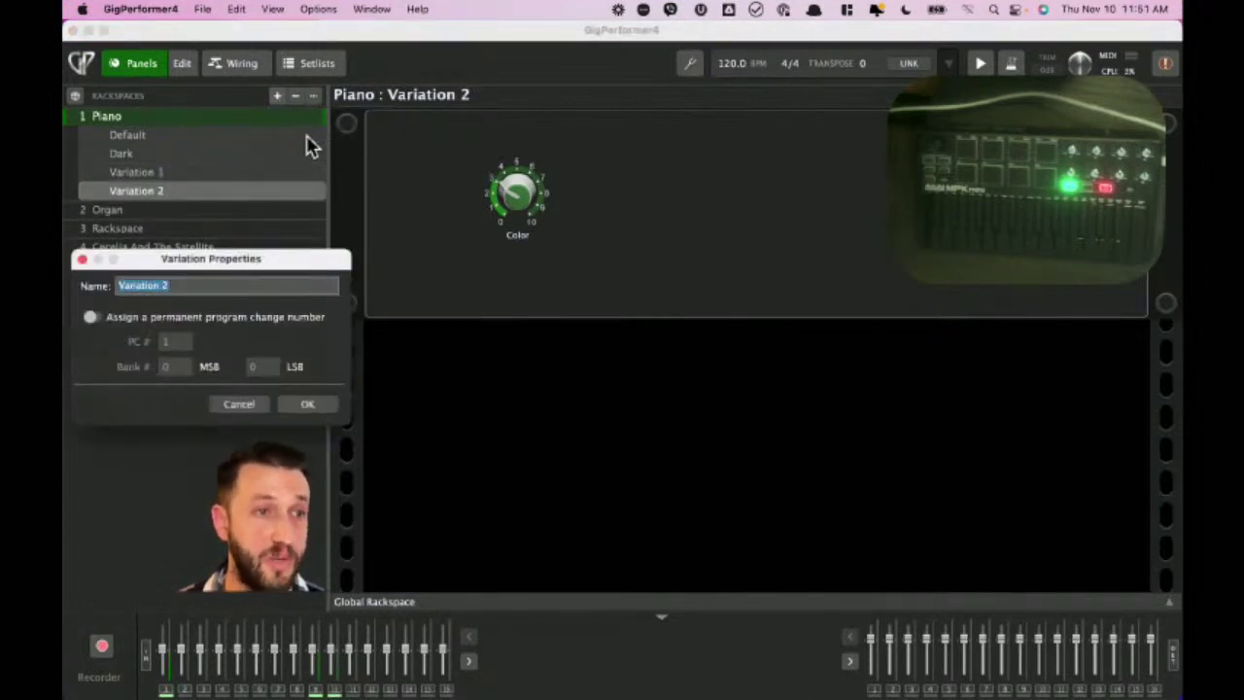
{"action": "key", "text": "Return"}
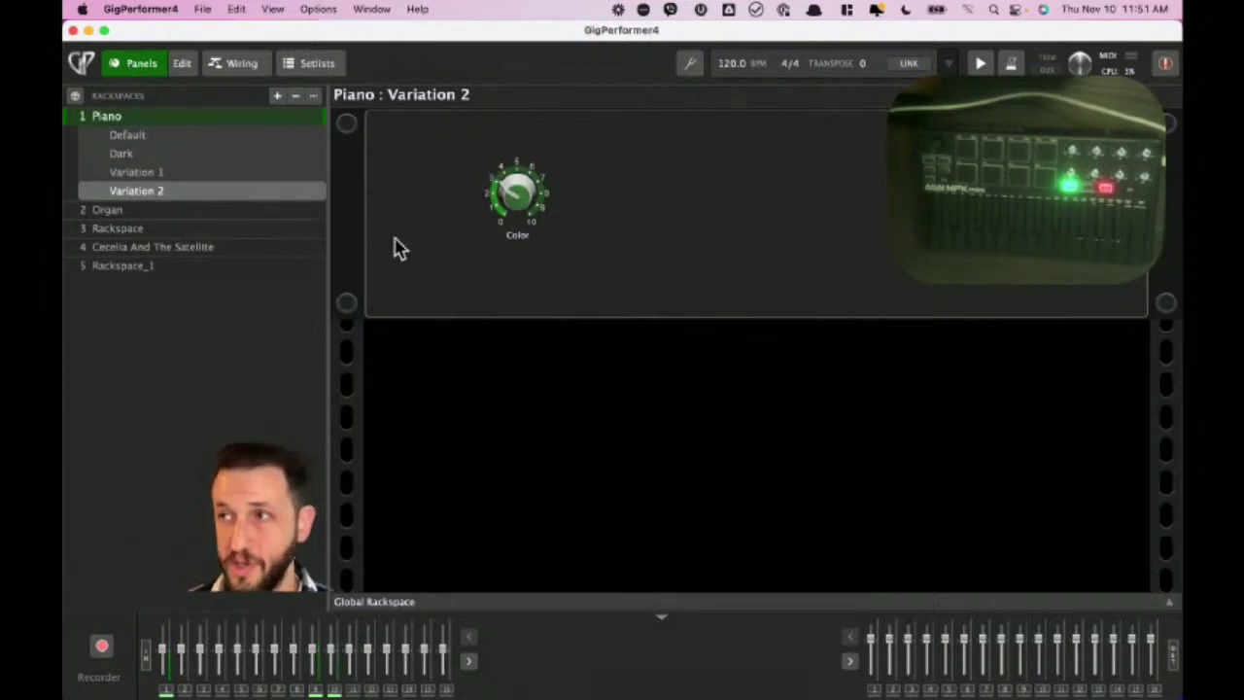
Open the global MIDI assignments in the options and examine the entries for changing variations and rackspaces.
{"action": "key", "text": "super+comma"}
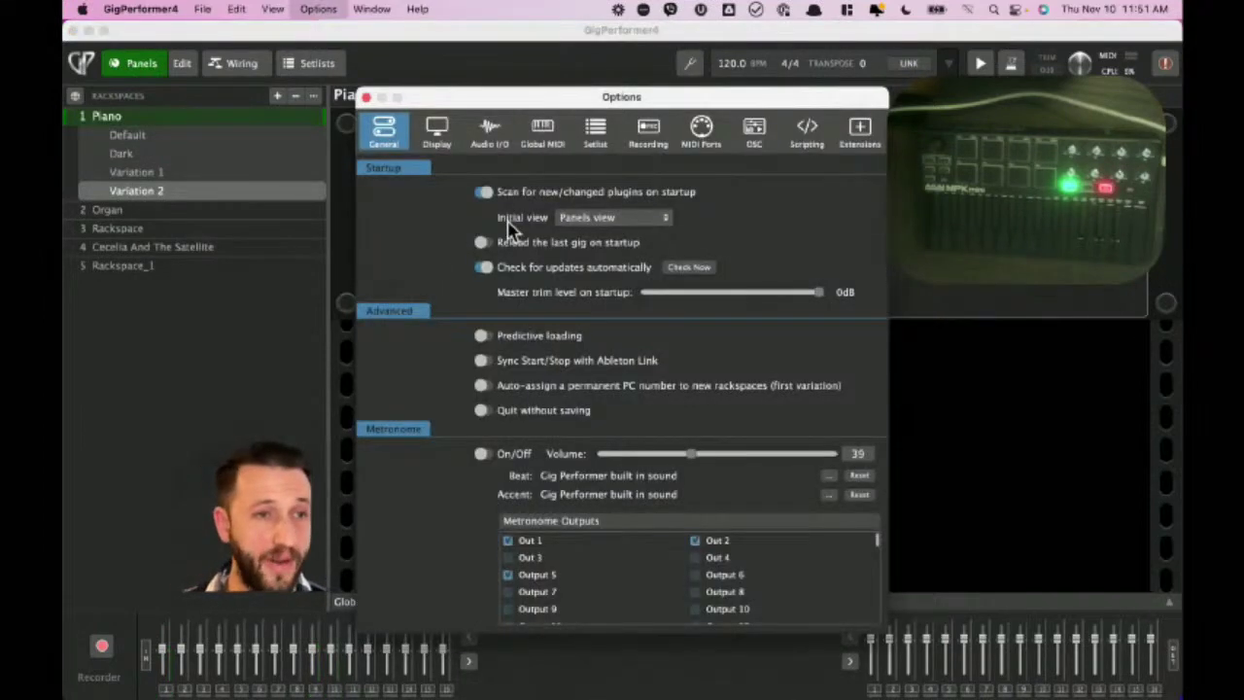
{"action": "left_click_drag", "start_coordinate": [506, 98], "coordinate": [547, 88]}
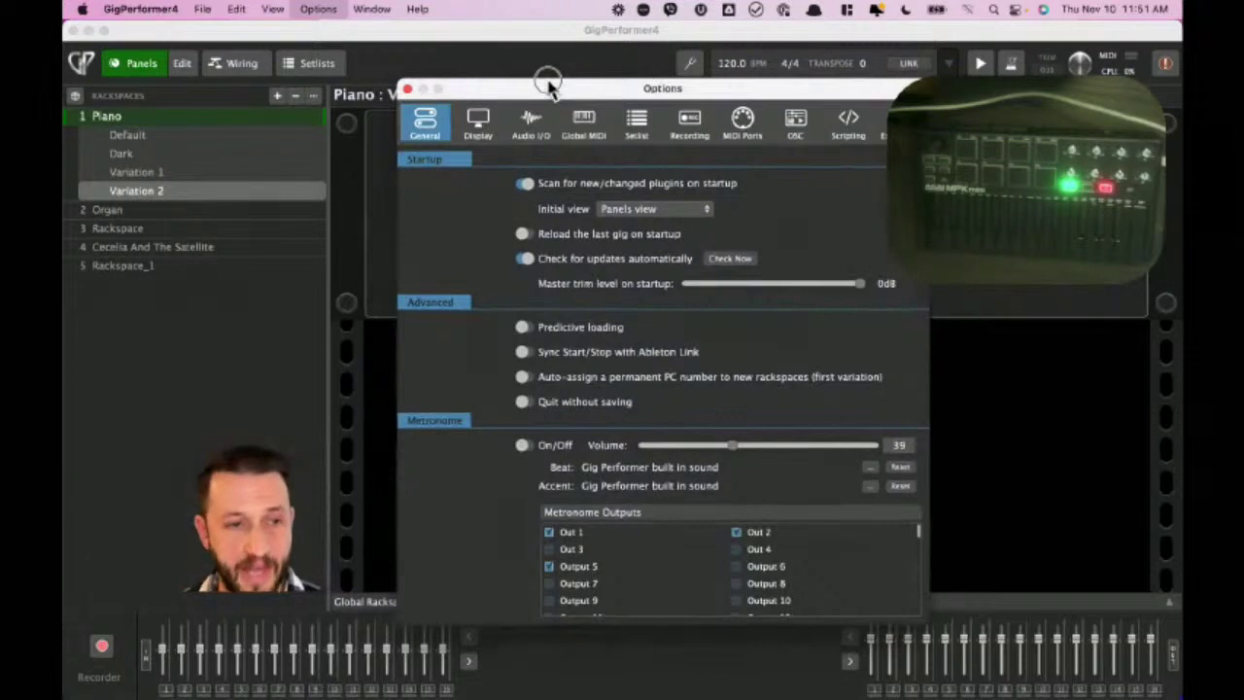
{"action": "left_click", "coordinate": [589, 126]}
{"action": "scroll", "coordinate": [556, 272], "scroll_direction": "down", "scroll_amount": 2}
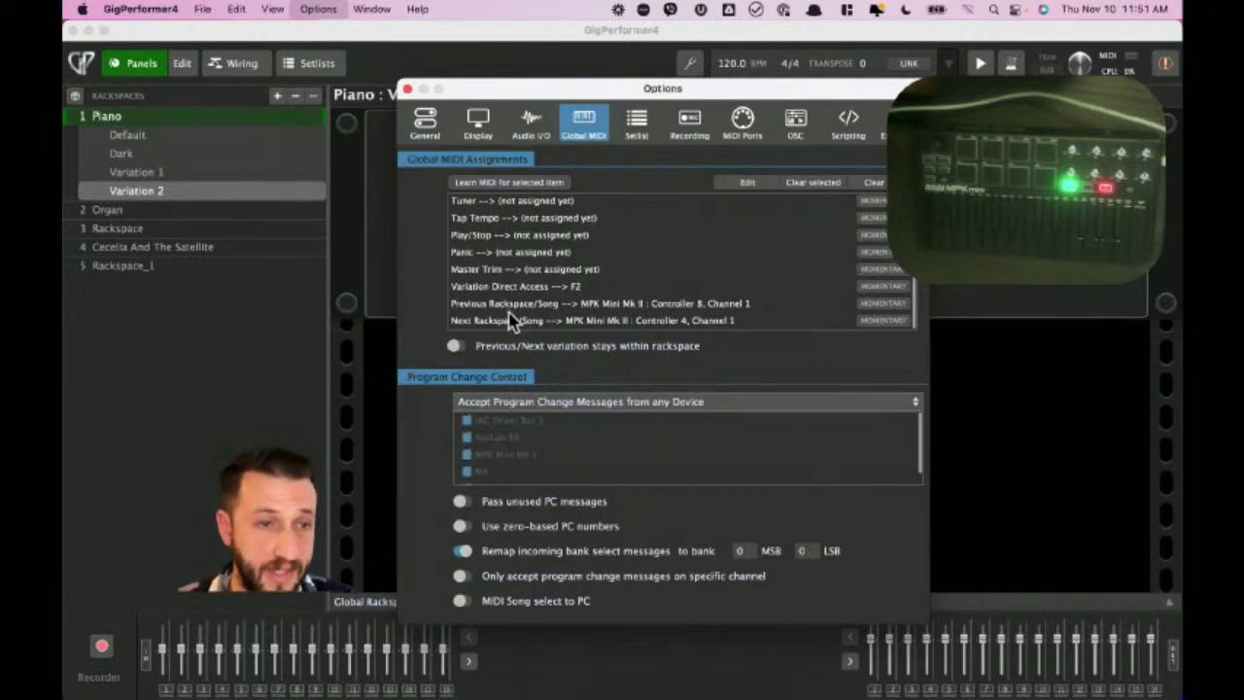
{"action": "scroll", "coordinate": [513, 316], "scroll_direction": "up", "scroll_amount": 2}
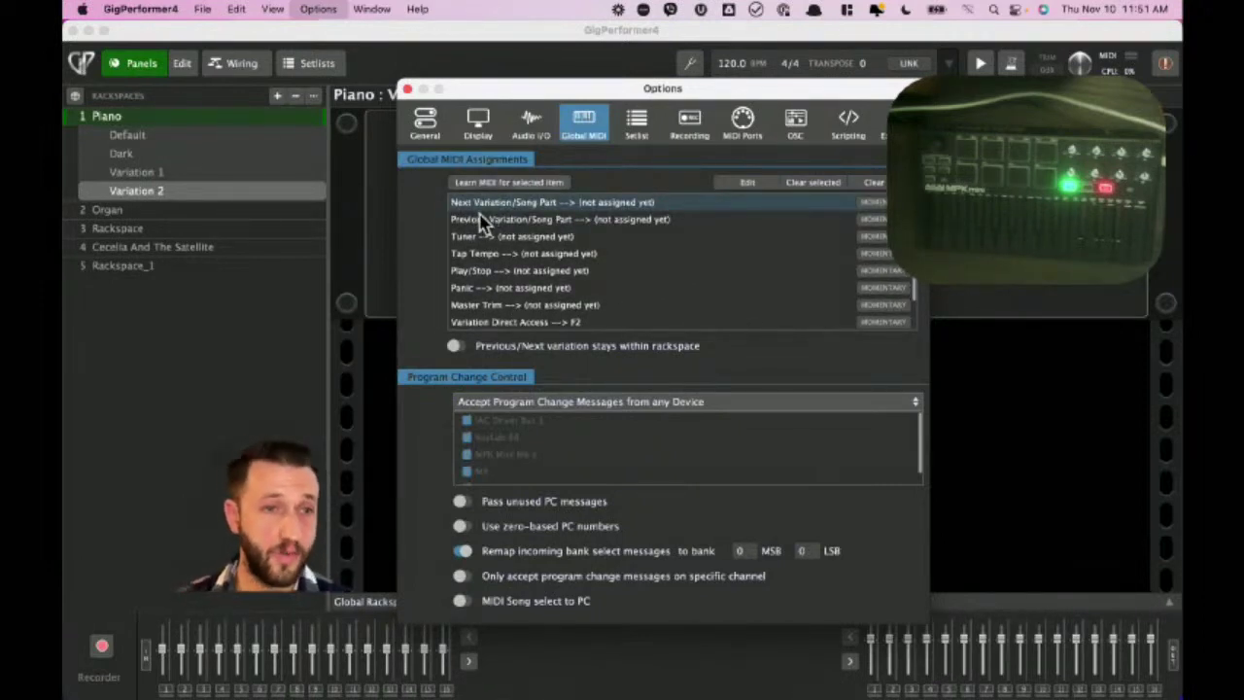
{"action": "scroll", "coordinate": [481, 222], "scroll_direction": "down", "scroll_amount": 2}
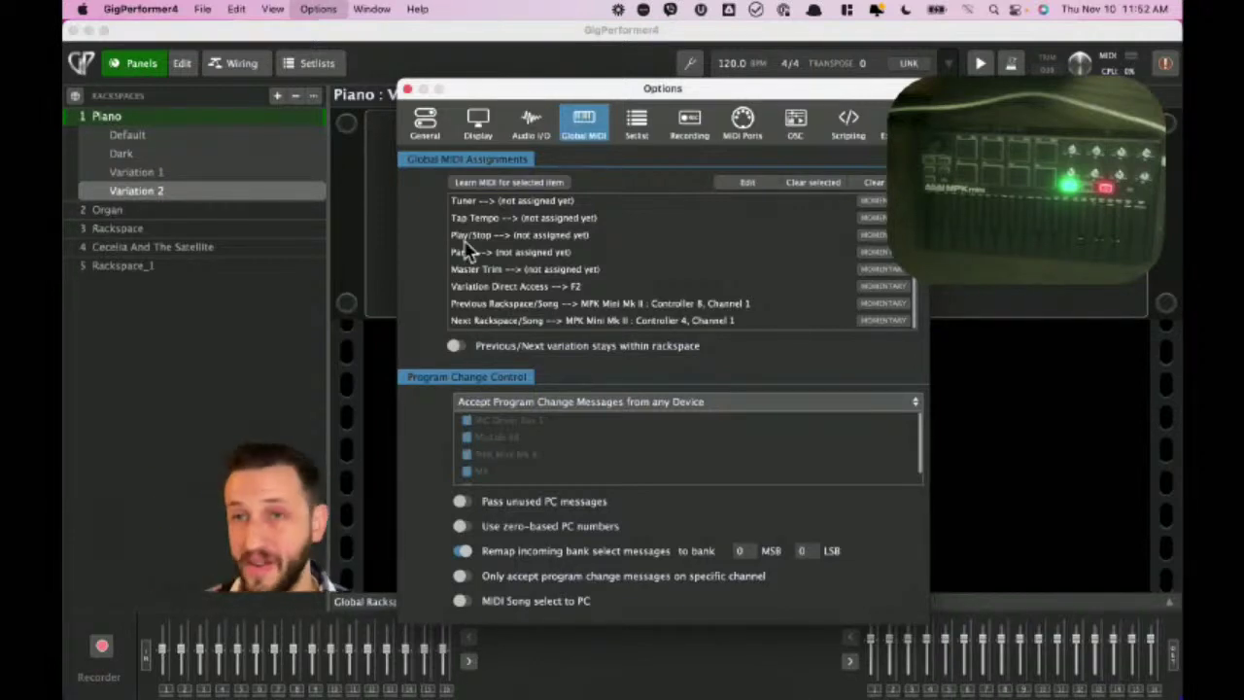
{"action": "scroll", "coordinate": [588, 238], "scroll_direction": "up", "scroll_amount": 2}
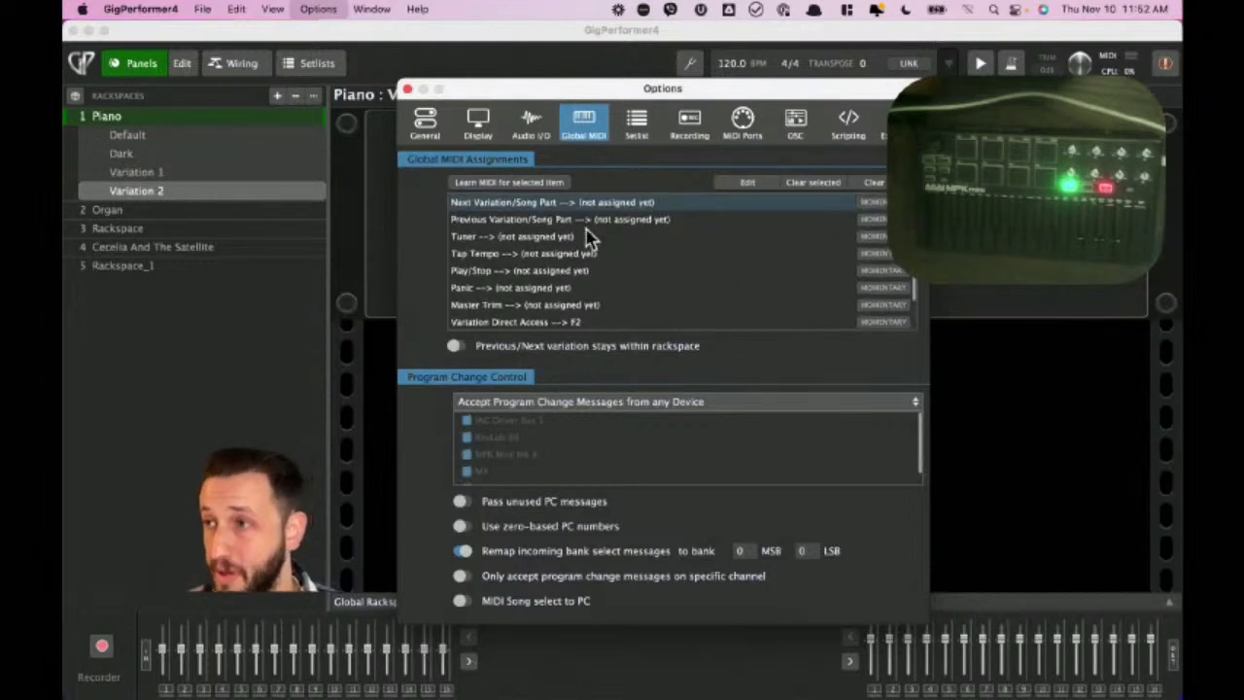
Try to assign MPK Mini Mk II Controller 4, Channel 1 to Next Variation/Song Part by MIDI learn.
{"action": "left_click", "coordinate": [510, 183]}
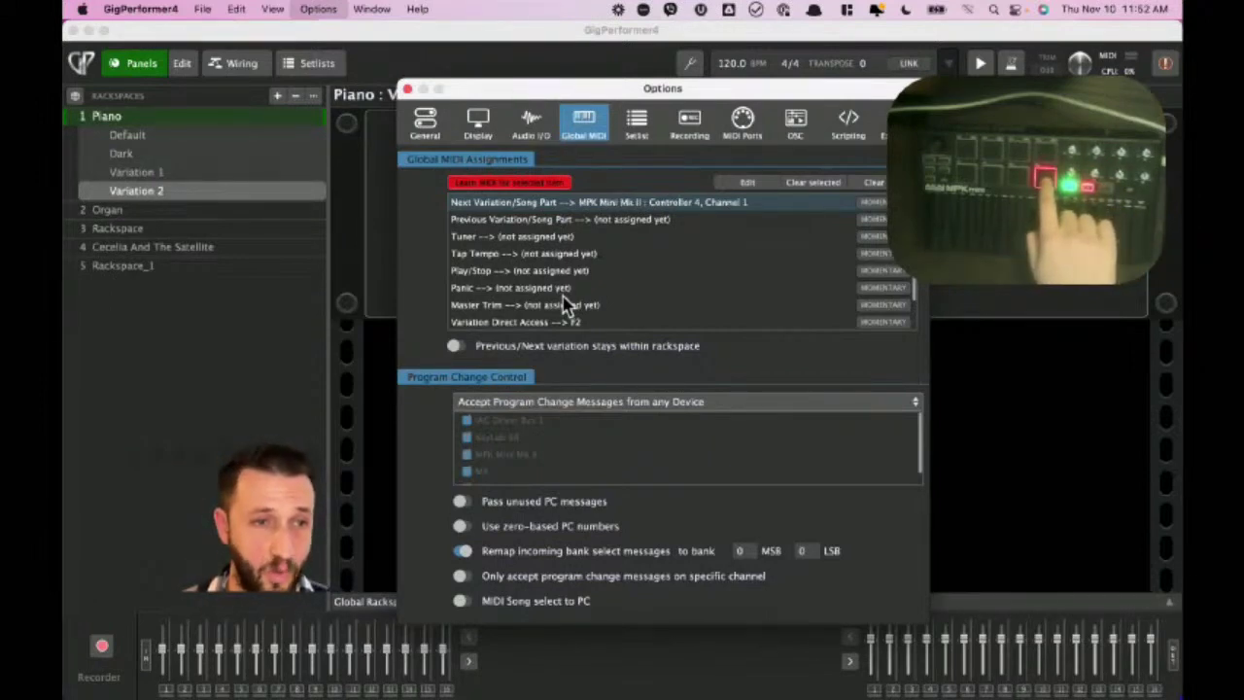
{"action": "left_click", "coordinate": [580, 219]}
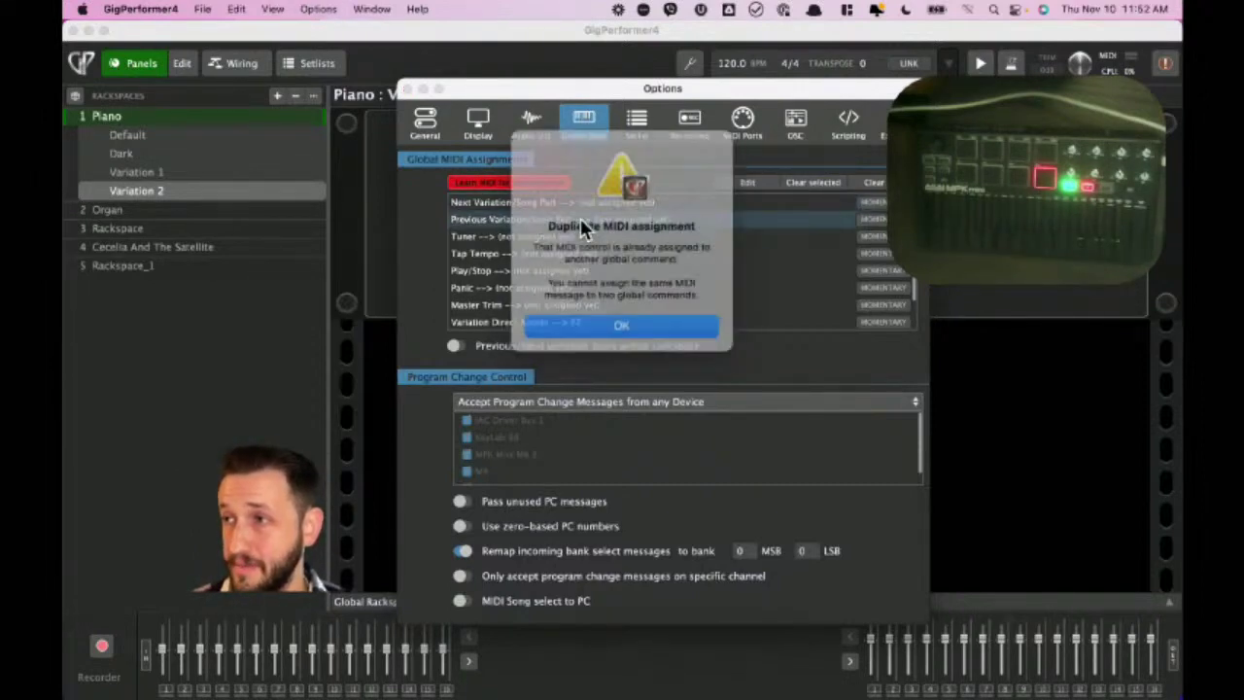
{"action": "left_click", "coordinate": [620, 316]}
Clear all existing global MIDI assignments, including those for the previous and next rackspace.
{"action": "scroll", "coordinate": [592, 301], "scroll_direction": "down", "scroll_amount": 1}
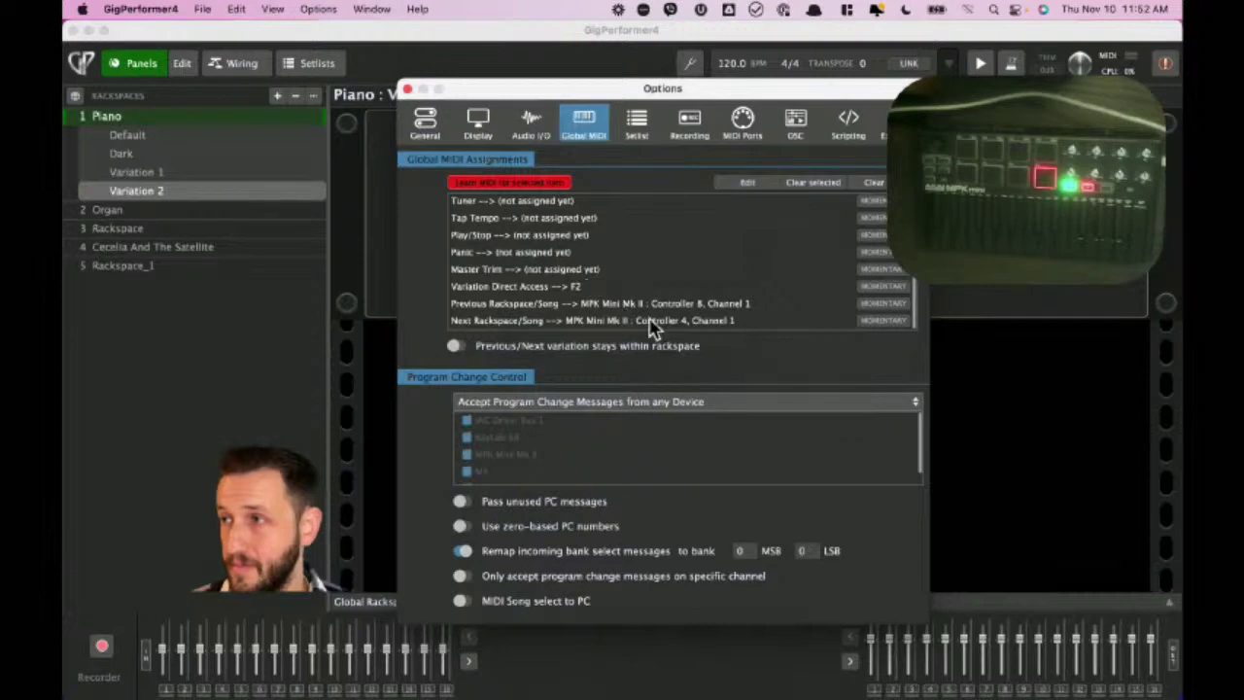
{"action": "left_click", "coordinate": [689, 322]}
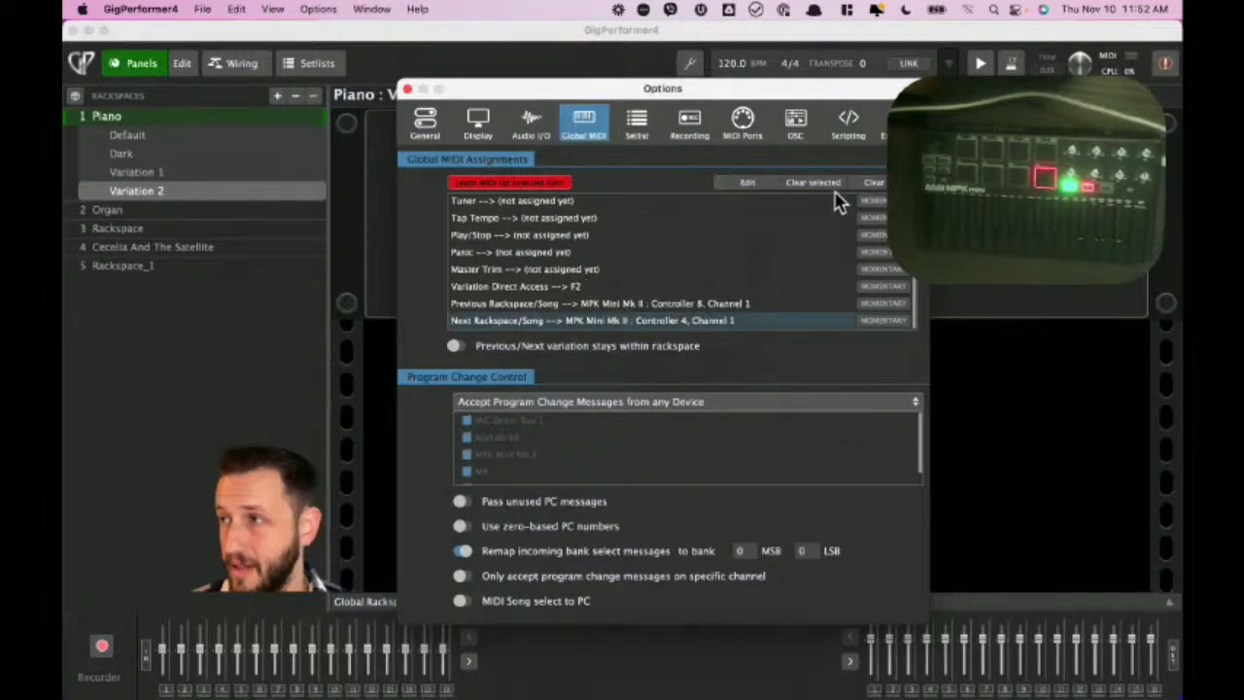
{"action": "left_click", "coordinate": [872, 183]}
{"action": "left_click", "coordinate": [666, 291]}
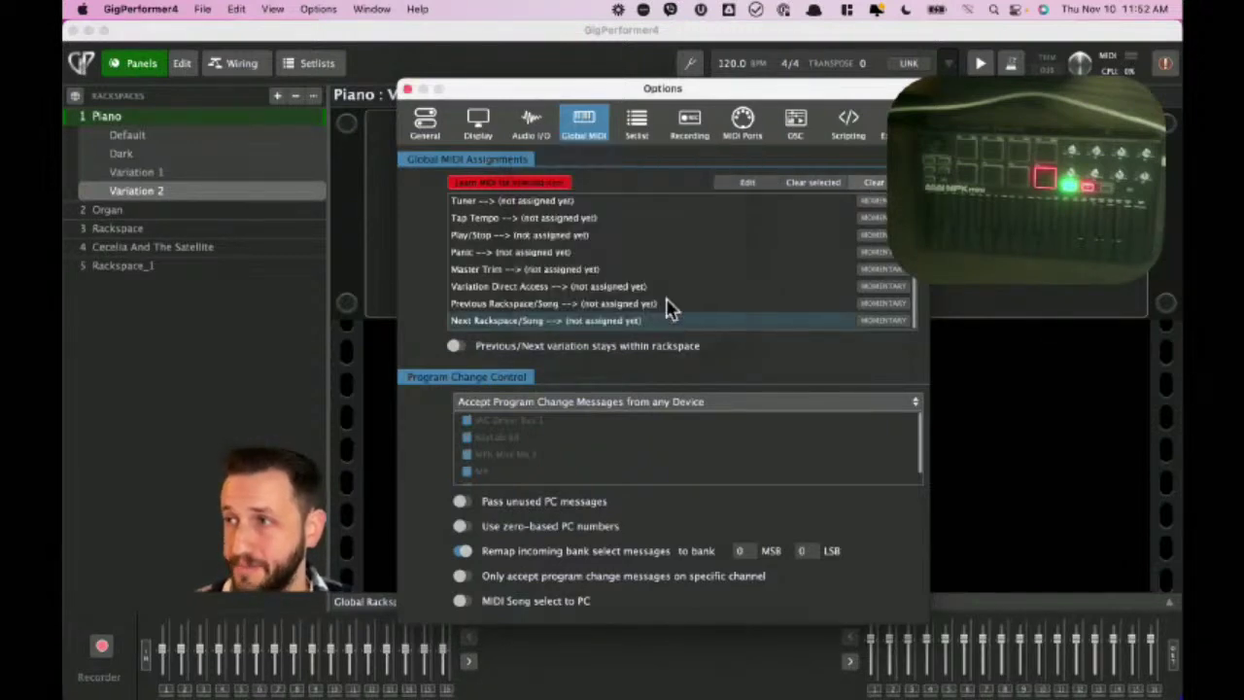
Assign Next Variation/Song Part to MPK Mini Mk II Controller 4 and Previous Variation/Song Part to Controller 8 on Channel 1, and close the options.
{"action": "scroll", "coordinate": [539, 209], "scroll_direction": "up", "scroll_amount": 1}
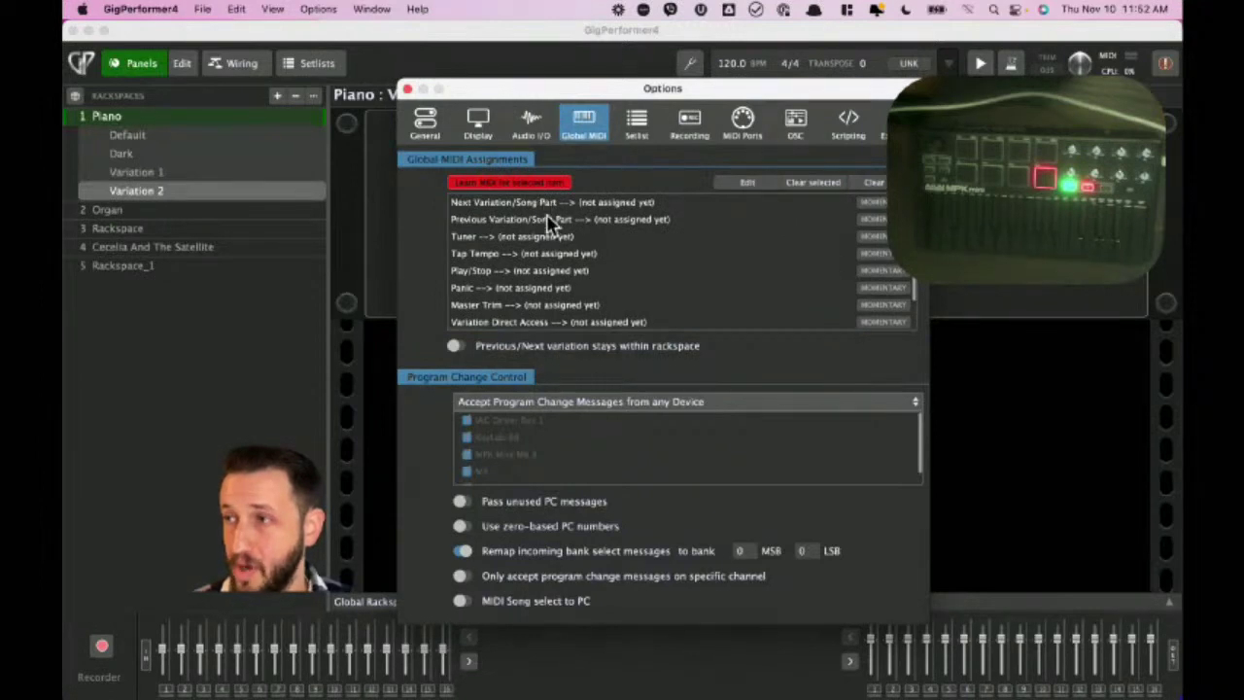
{"action": "left_click", "coordinate": [551, 206]}
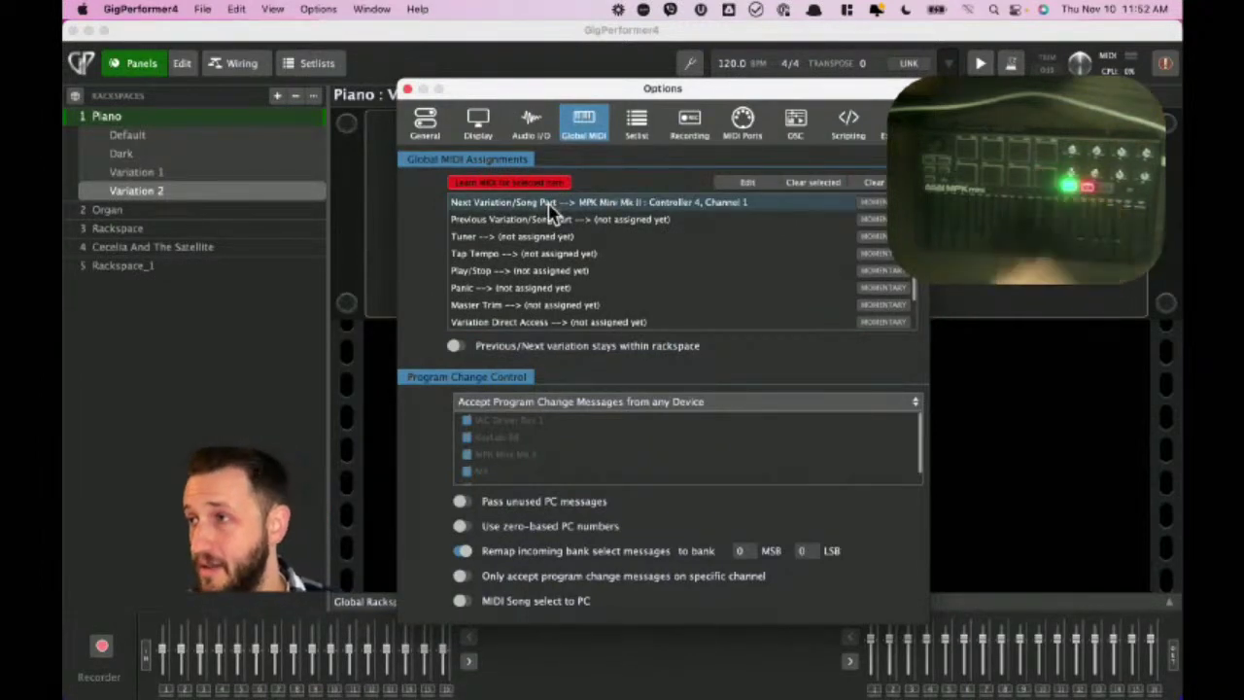
{"action": "left_click", "coordinate": [552, 221]}
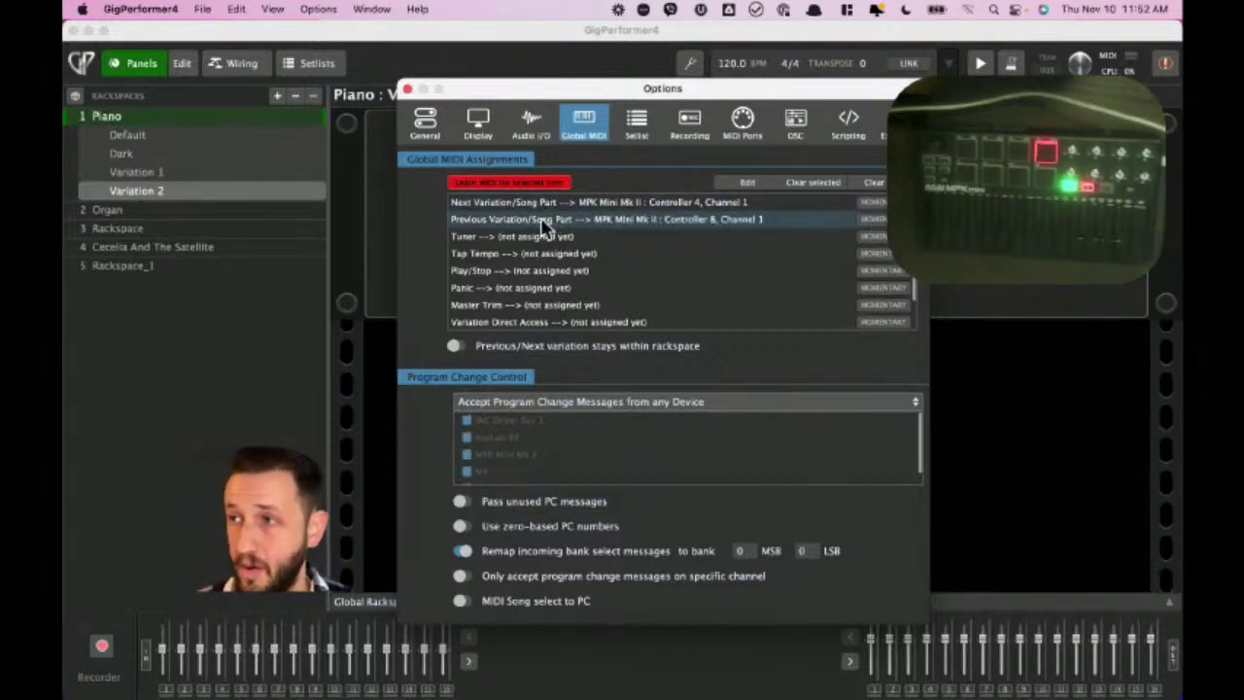
{"action": "left_click", "coordinate": [495, 182]}
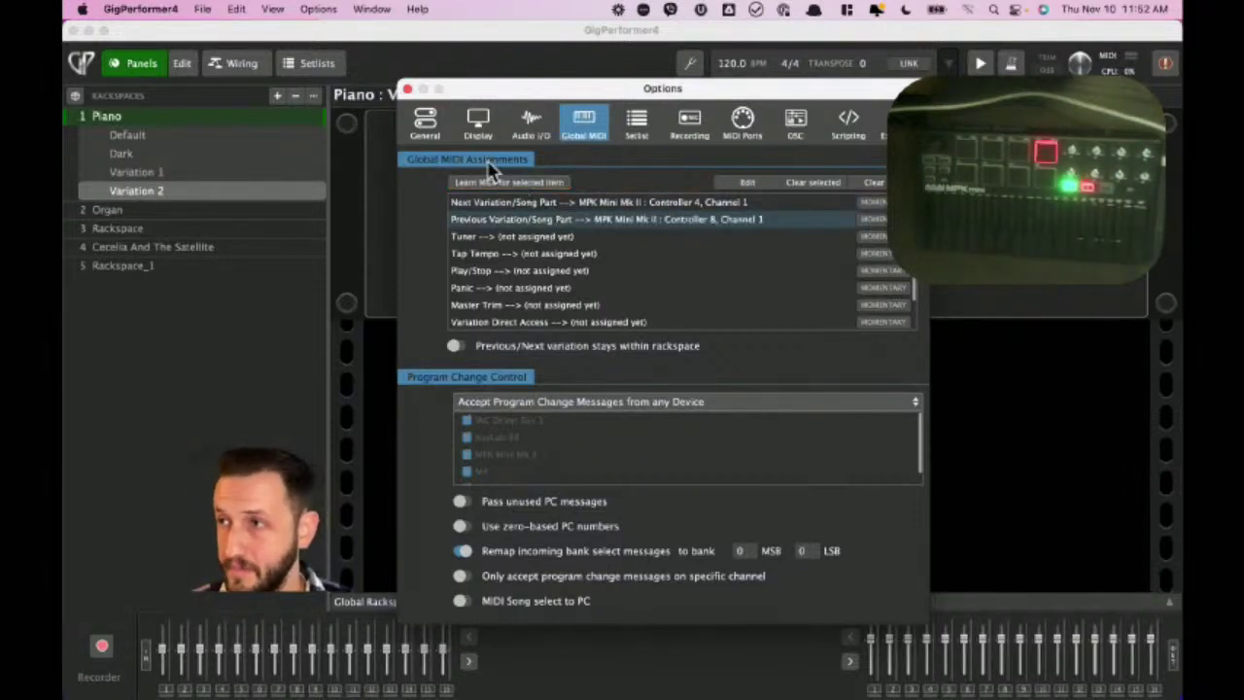
{"action": "left_click", "coordinate": [408, 88]}
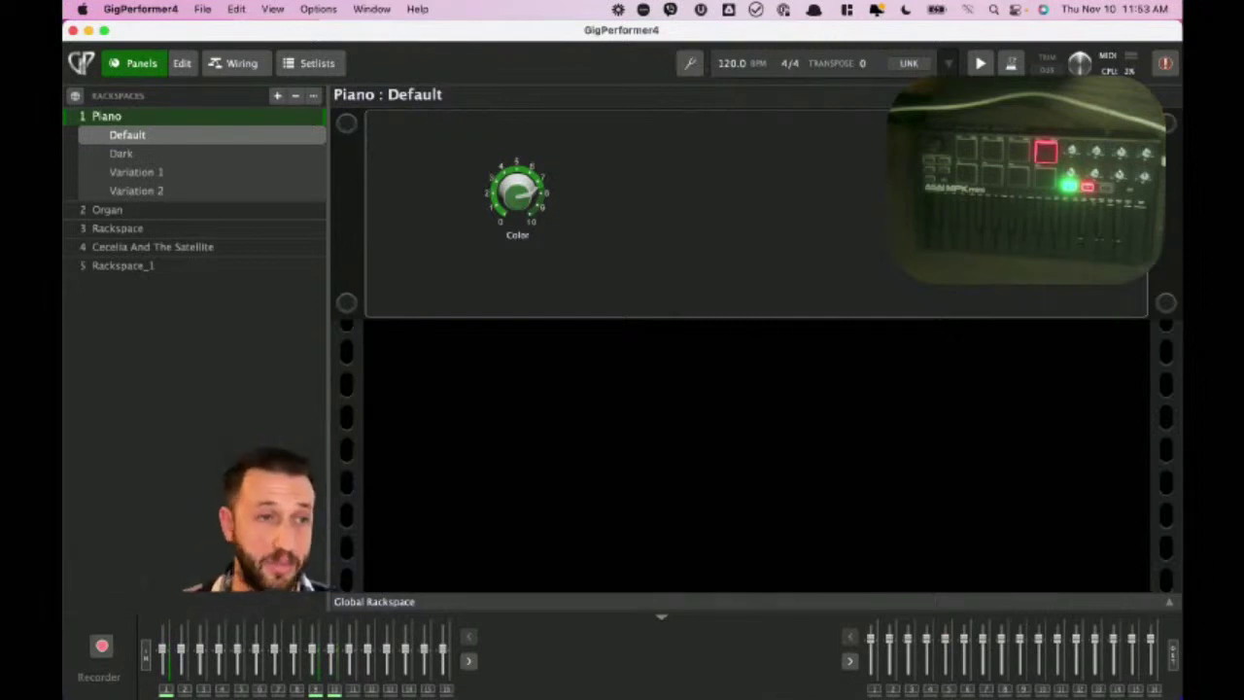
Select the Organ rackspace and examine its wiring from the MIDI input through the Organ plugin to the audio output.
{"action": "left_click", "coordinate": [147, 213]}
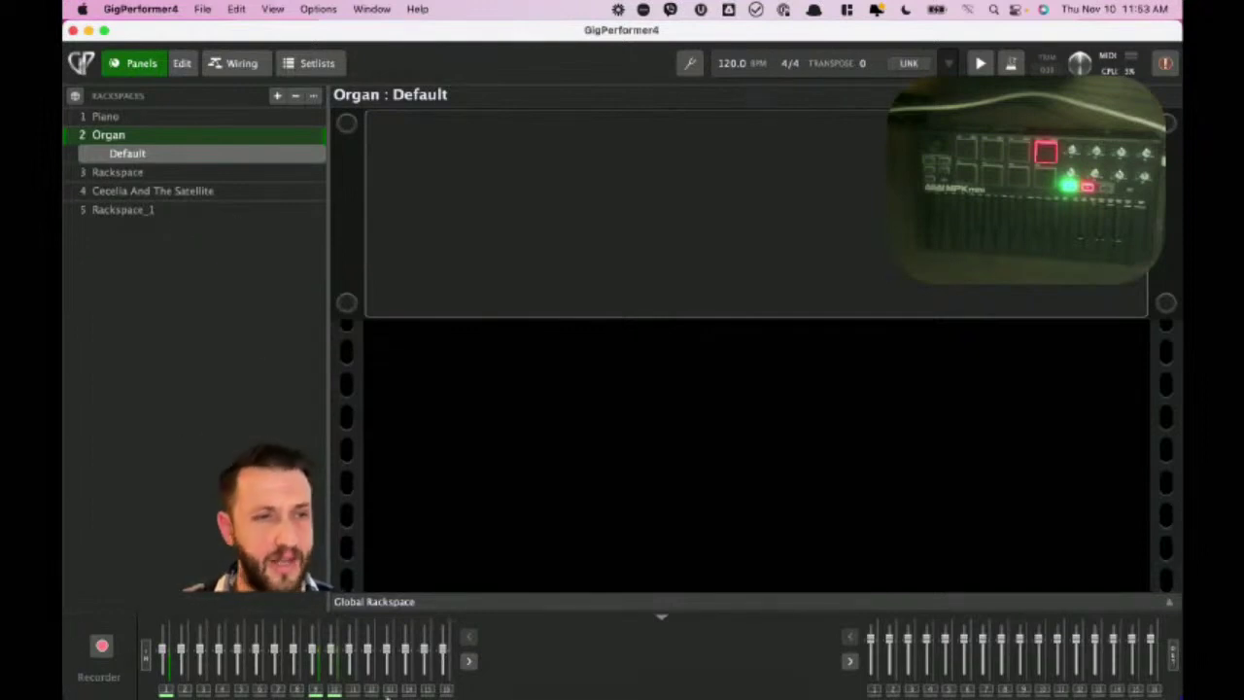
{"action": "key", "text": "super+Tab"}
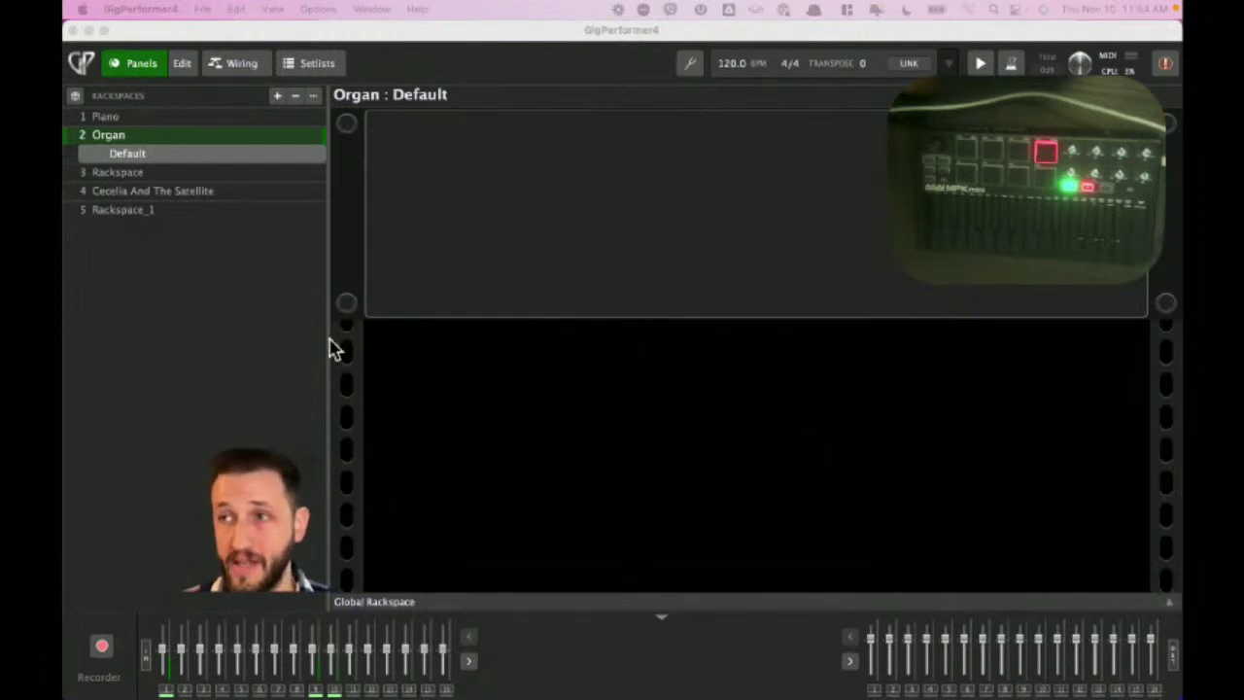
{"action": "left_click", "coordinate": [233, 66]}
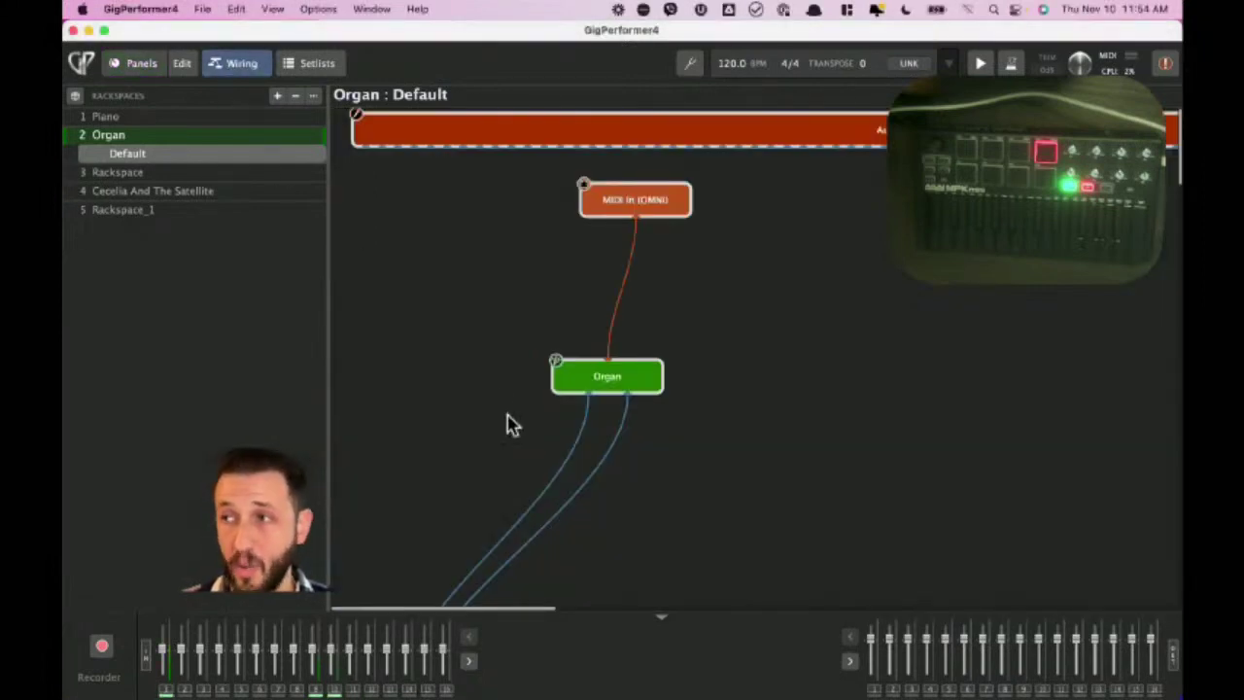
{"action": "scroll", "coordinate": [583, 408], "scroll_direction": "down", "scroll_amount": 5}
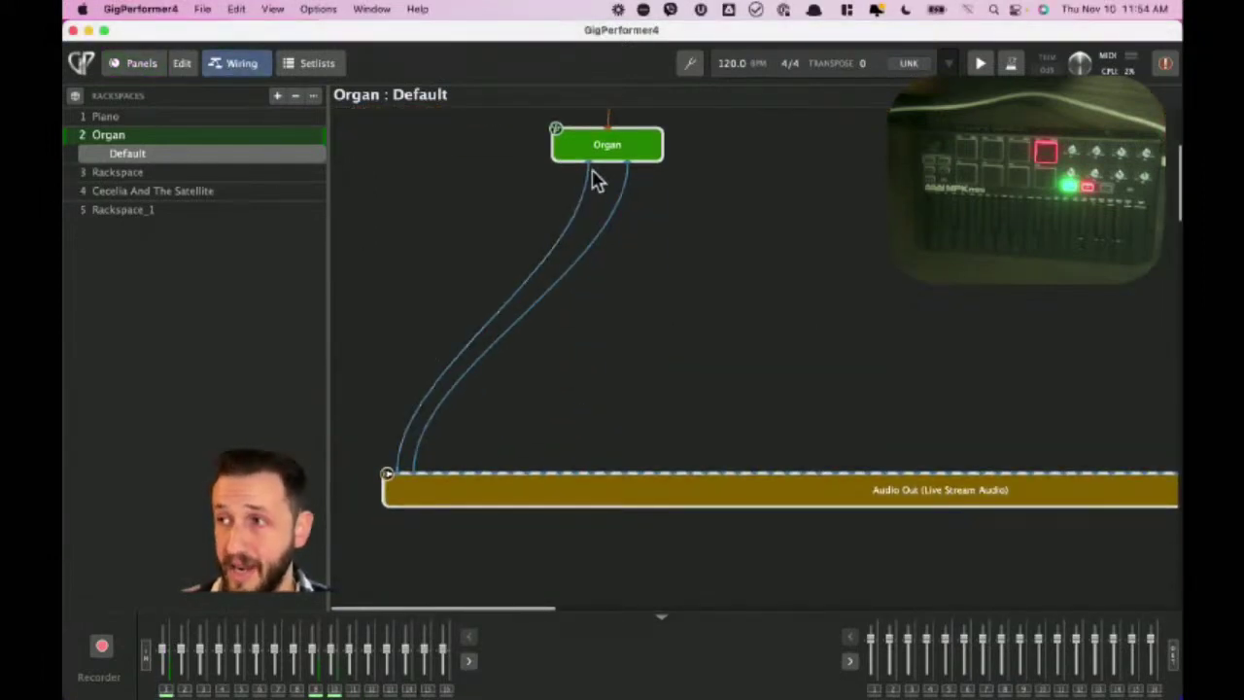
Wire the Organ plugin's left and right outputs to an additional pair of Audio Out inputs.
{"action": "left_click_drag", "start_coordinate": [588, 165], "coordinate": [458, 472]}
{"action": "scroll", "coordinate": [480, 453], "scroll_direction": "up", "scroll_amount": 1}
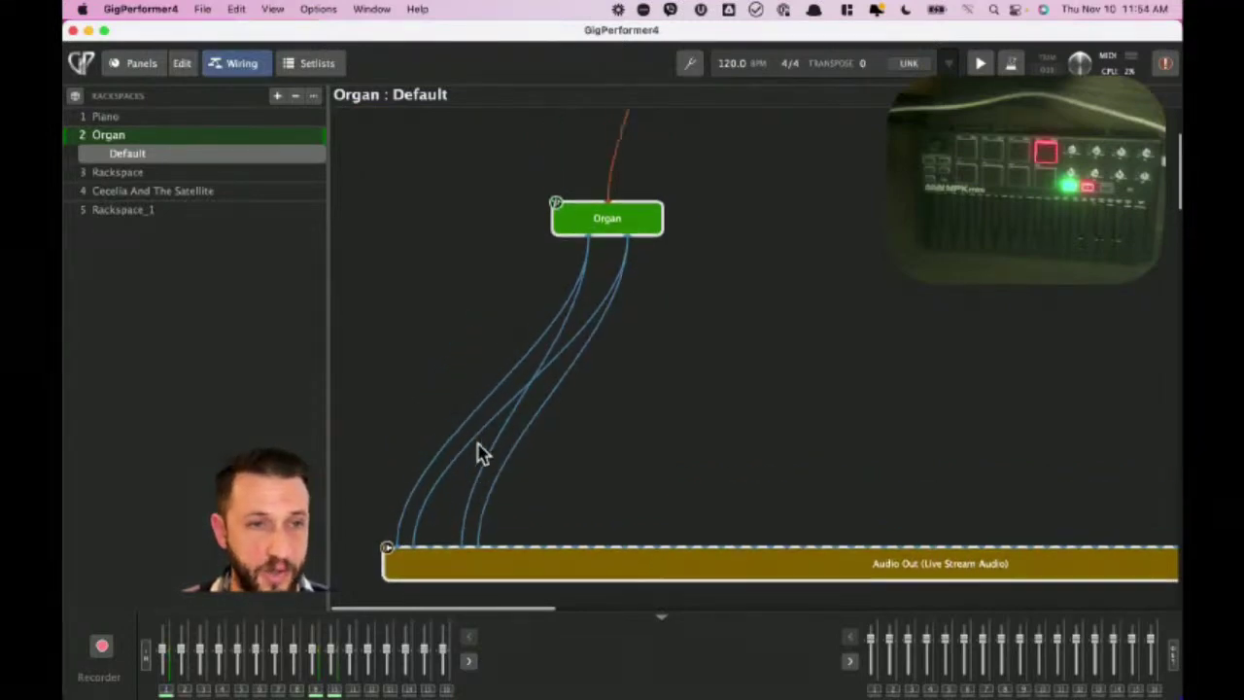
{"action": "scroll", "coordinate": [477, 452], "scroll_direction": "up", "scroll_amount": 3}
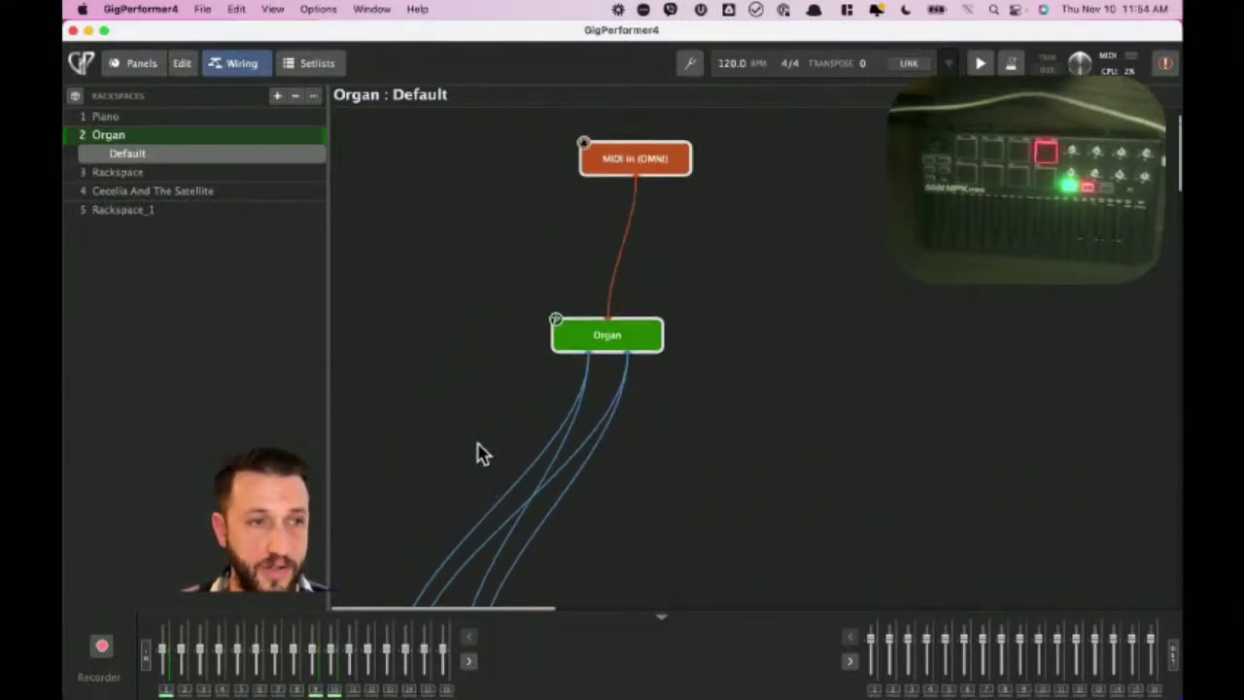
Open the Organ plugin's Kontakt editor and examine the instrument's settings, tonewheel and organ control pages.
{"action": "double_click", "coordinate": [611, 358]}
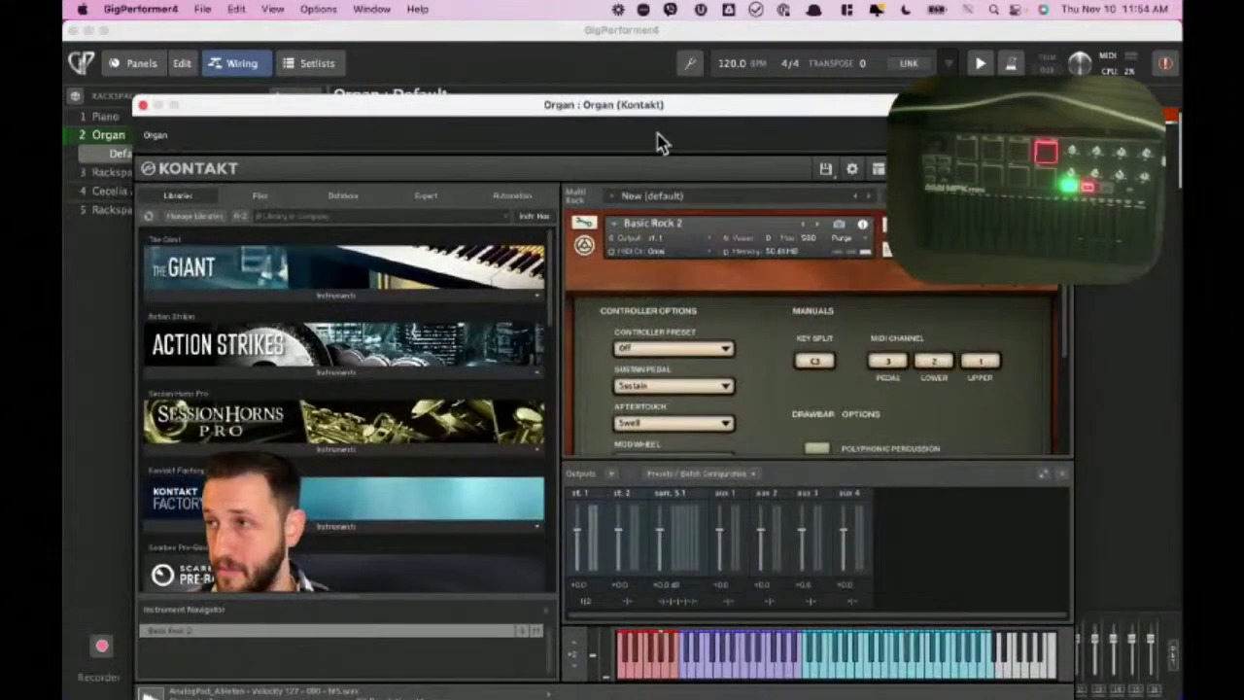
{"action": "left_click_drag", "start_coordinate": [667, 107], "coordinate": [674, 65]}
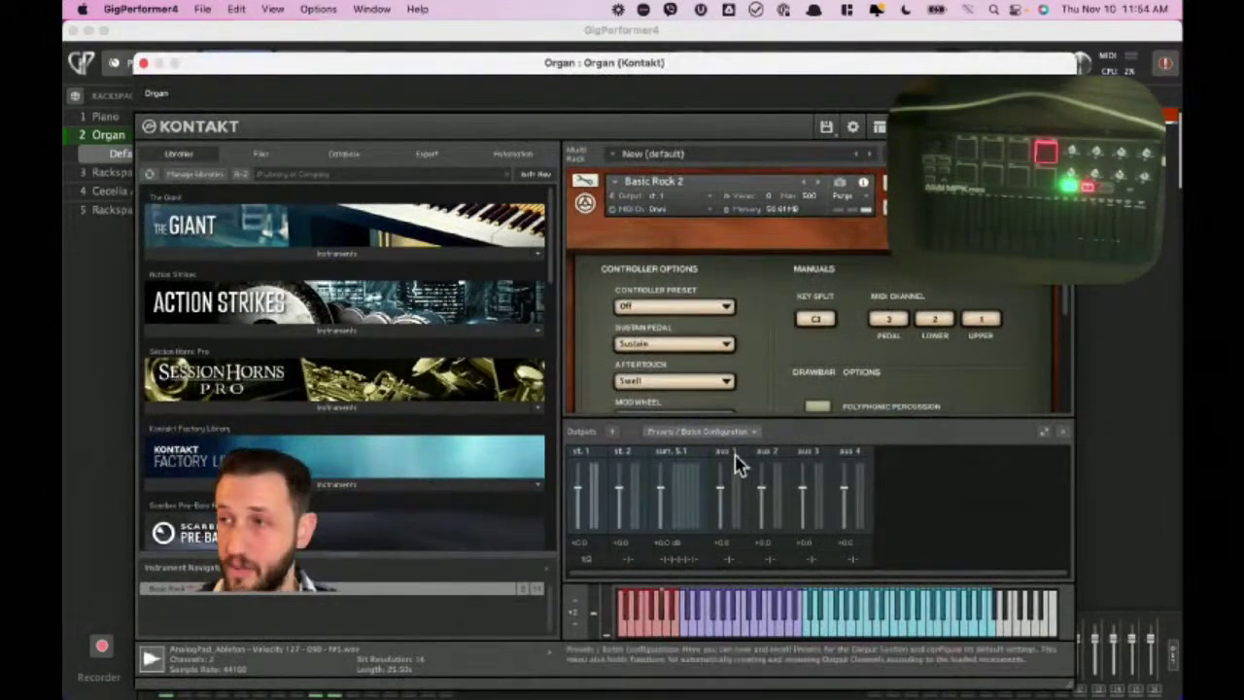
{"action": "scroll", "coordinate": [734, 371], "scroll_direction": "down", "scroll_amount": 3}
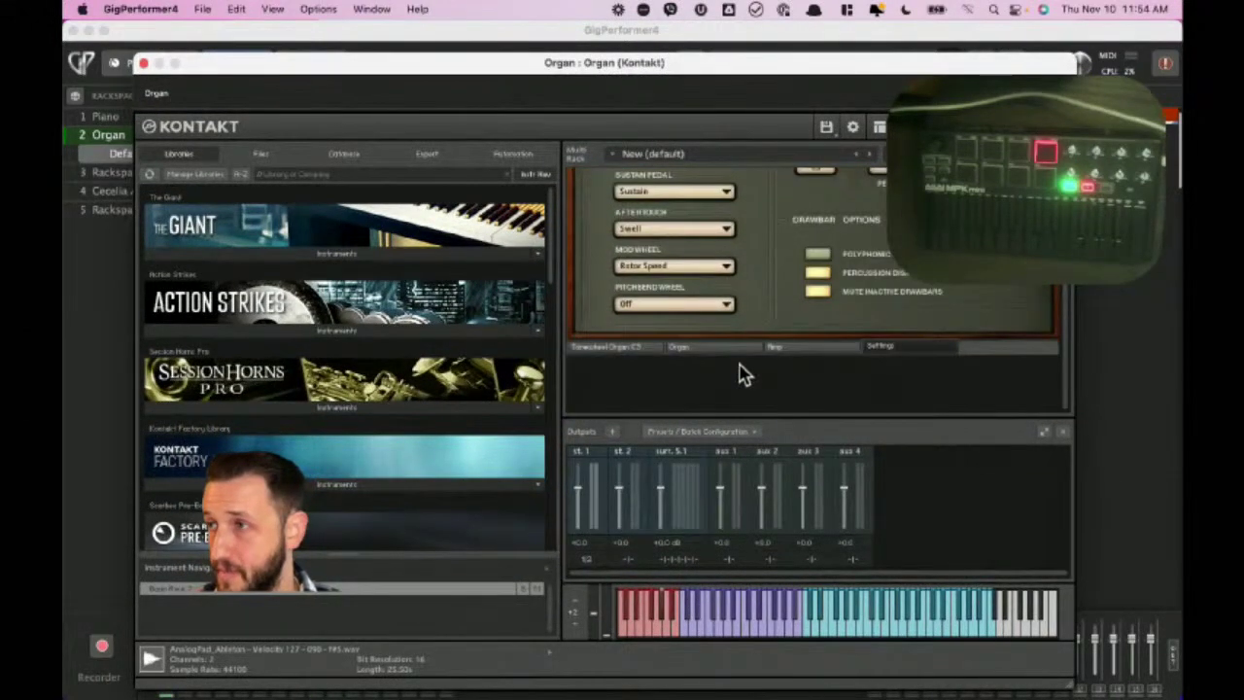
{"action": "left_click", "coordinate": [594, 347]}
{"action": "scroll", "coordinate": [670, 301], "scroll_direction": "up", "scroll_amount": 2}
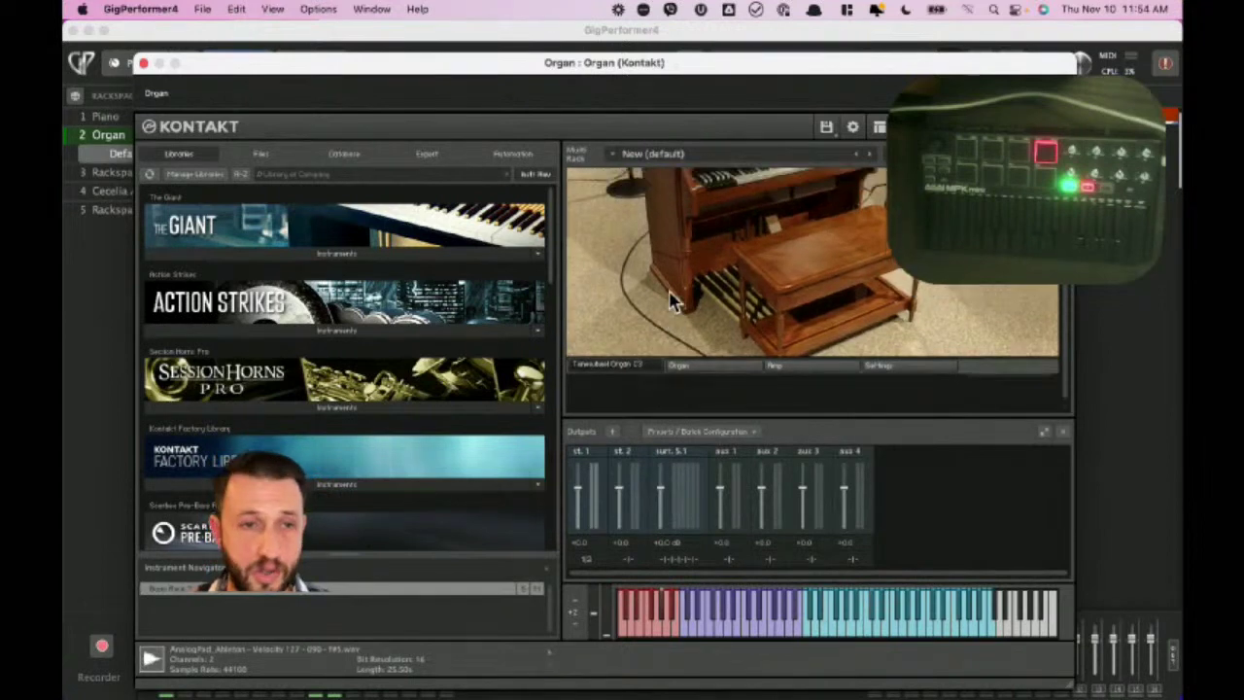
{"action": "left_click", "coordinate": [717, 379]}
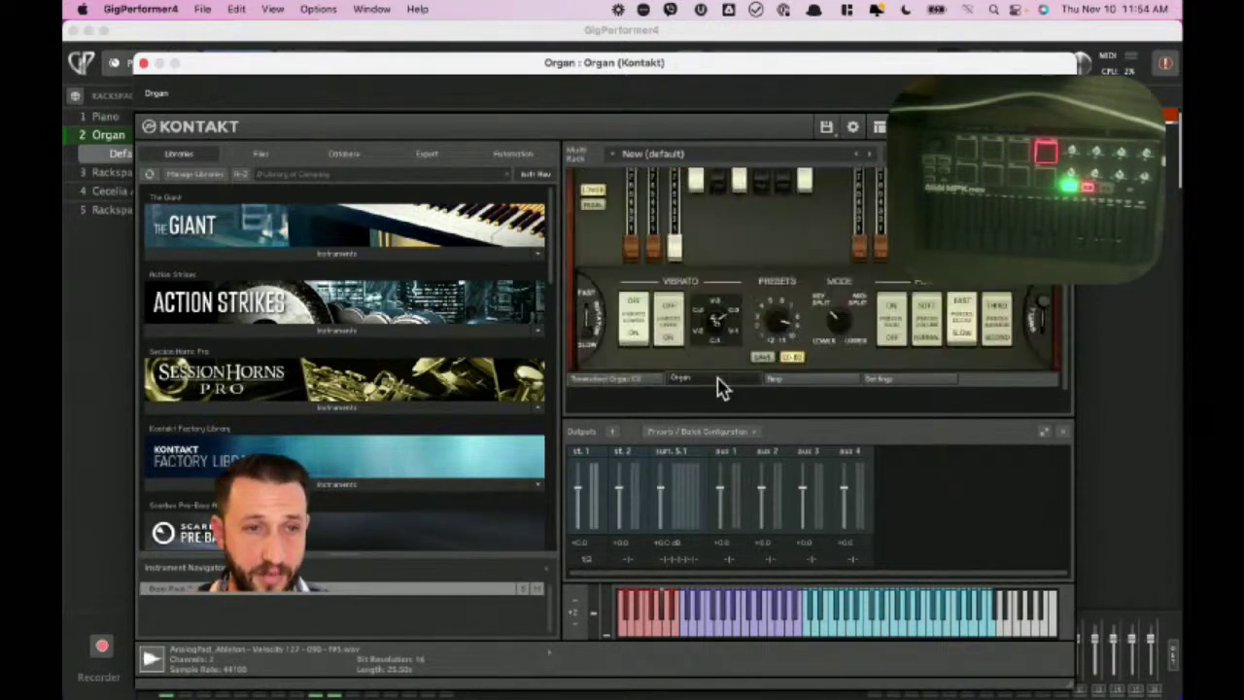
{"action": "scroll", "coordinate": [894, 258], "scroll_direction": "up", "scroll_amount": 1}
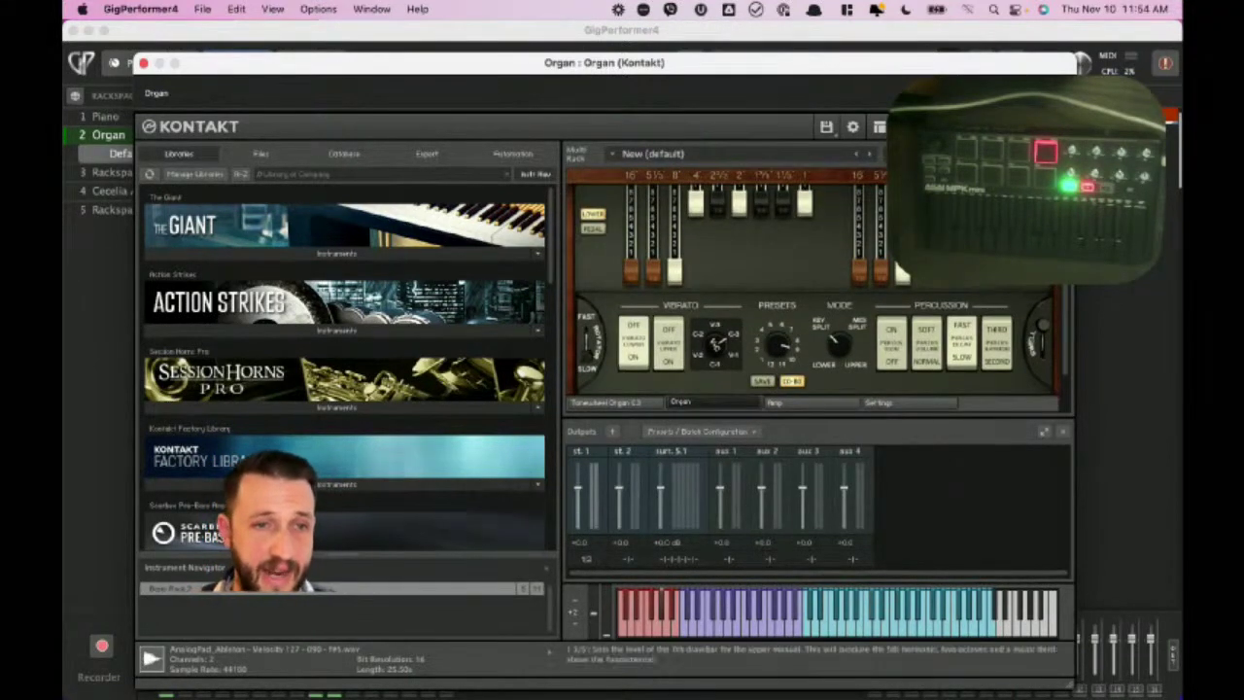
{"action": "scroll", "coordinate": [735, 361], "scroll_direction": "down", "scroll_amount": 2}
{"action": "scroll", "coordinate": [736, 363], "scroll_direction": "down", "scroll_amount": 1}
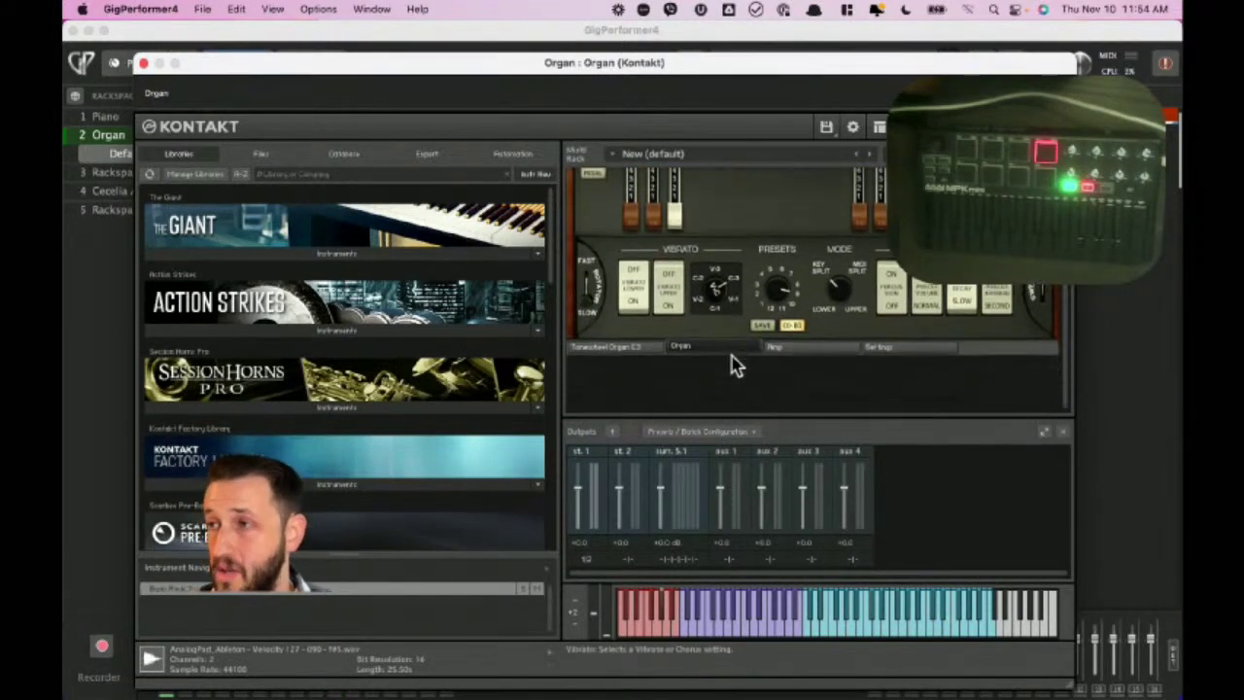
Test the organ's vibrato by toggling its switches on and off, and close the plugin window.
{"action": "left_click", "coordinate": [671, 287]}
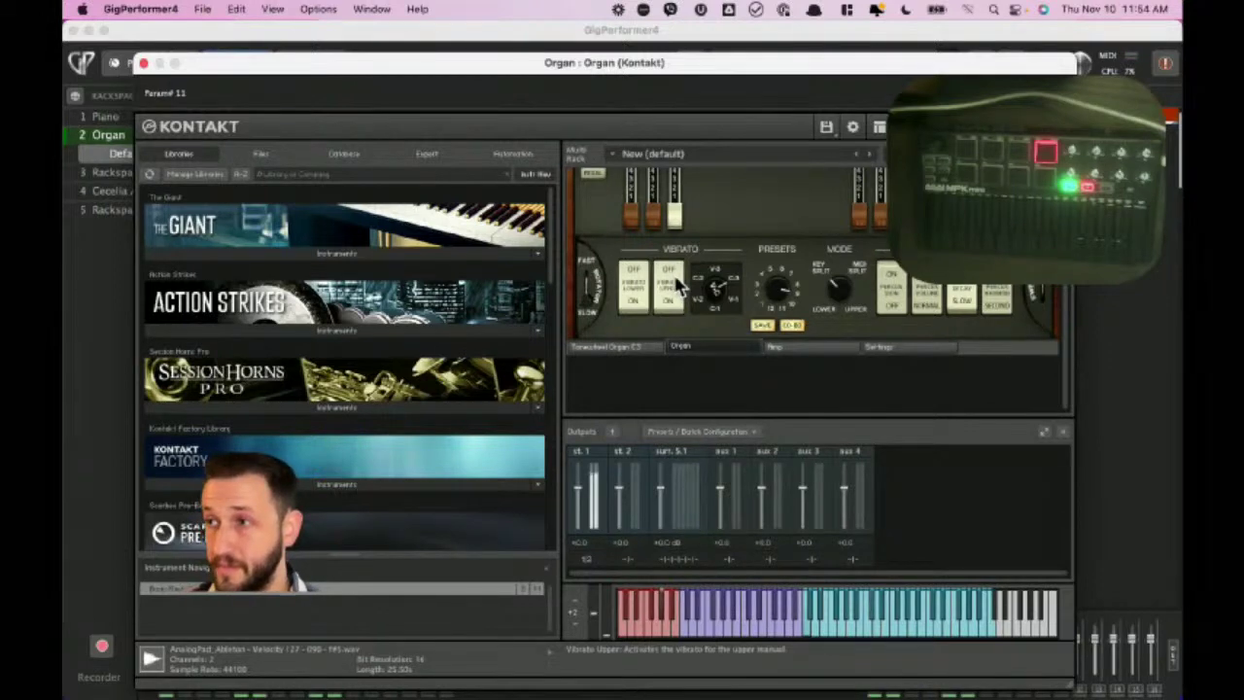
{"action": "left_click", "coordinate": [671, 286]}
{"action": "left_click", "coordinate": [680, 286]}
{"action": "left_click", "coordinate": [680, 286]}
{"action": "left_click", "coordinate": [680, 287]}
{"action": "left_click", "coordinate": [636, 321]}
{"action": "left_click", "coordinate": [670, 283]}
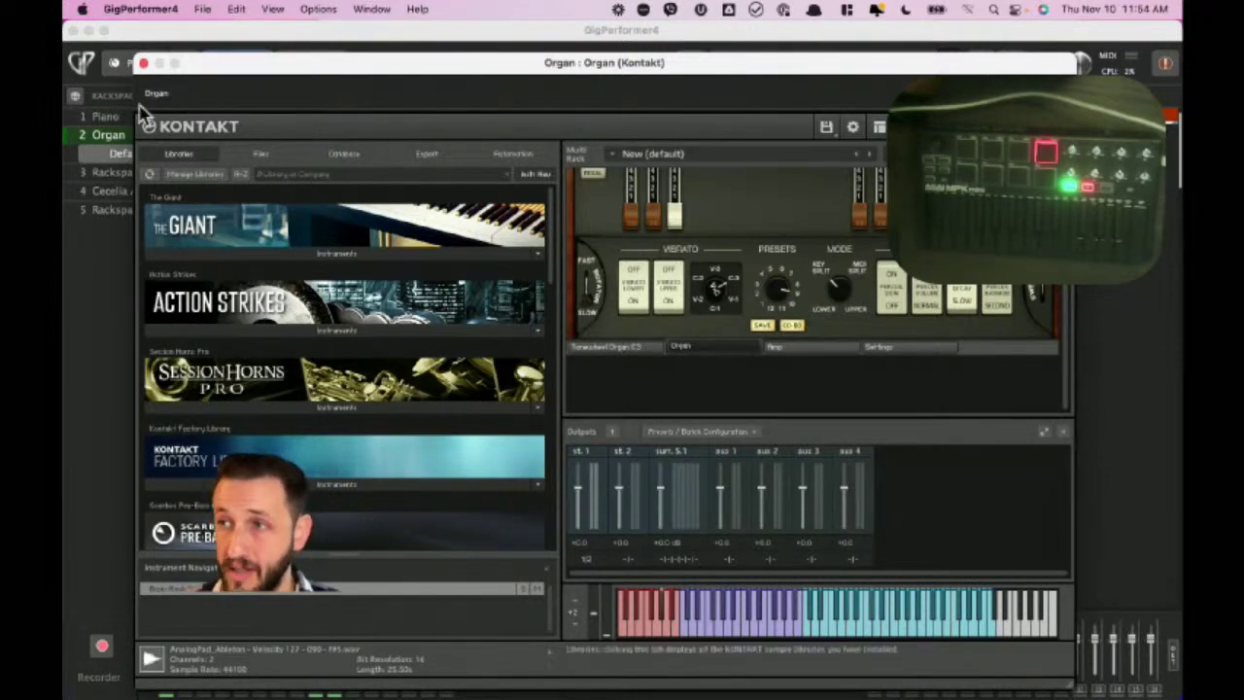
{"action": "left_click", "coordinate": [143, 62]}
Put the Organ panel in edit mode, filter the widgets to Buttons, and place an LED Button Red on the empty panel.
{"action": "left_click", "coordinate": [183, 65]}
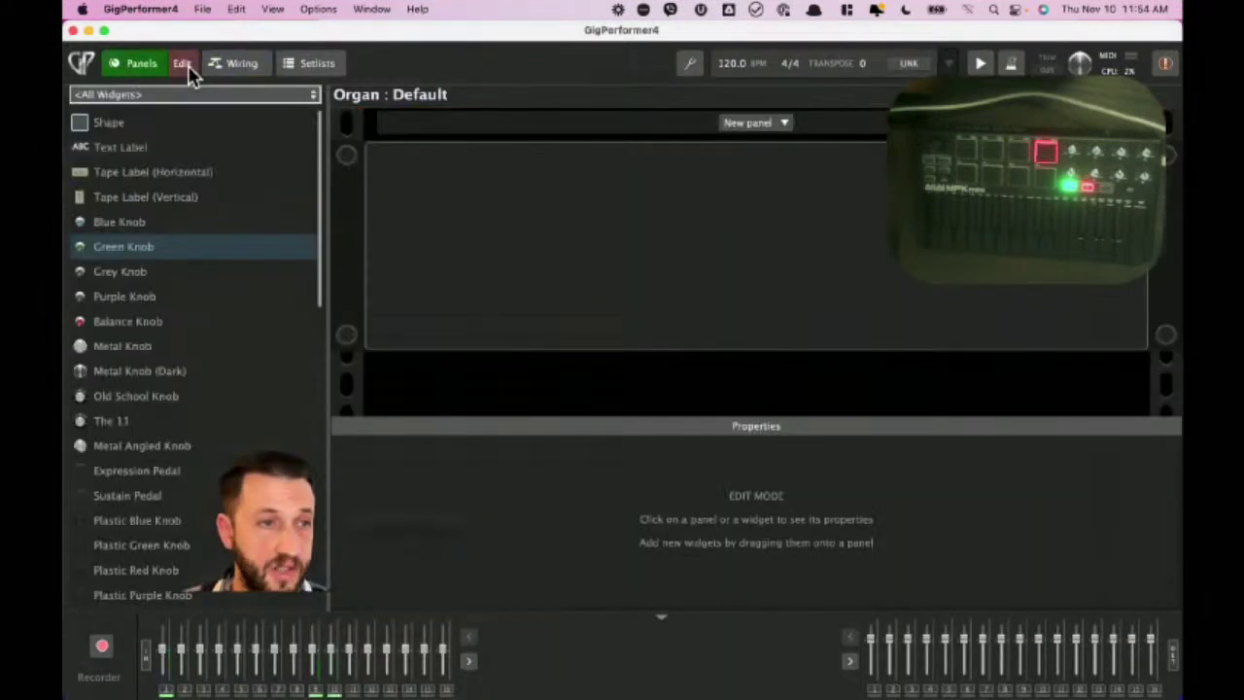
{"action": "scroll", "coordinate": [167, 375], "scroll_direction": "down", "scroll_amount": 8}
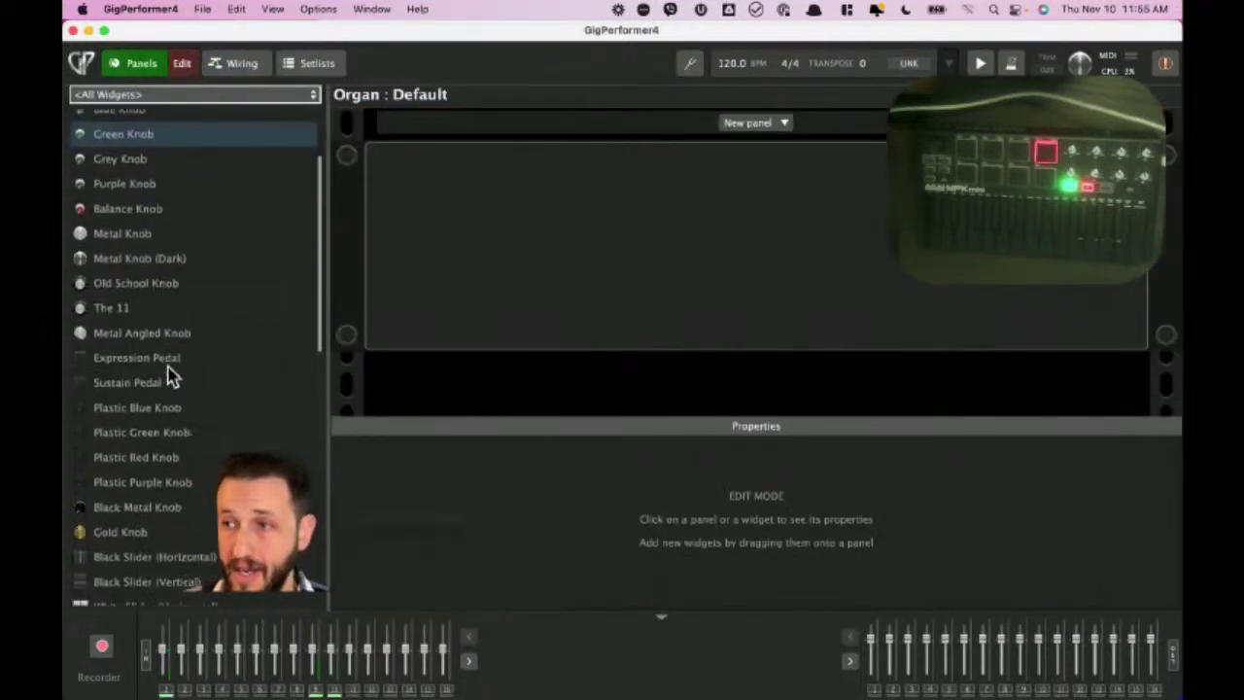
{"action": "scroll", "coordinate": [167, 375], "scroll_direction": "down", "scroll_amount": 3}
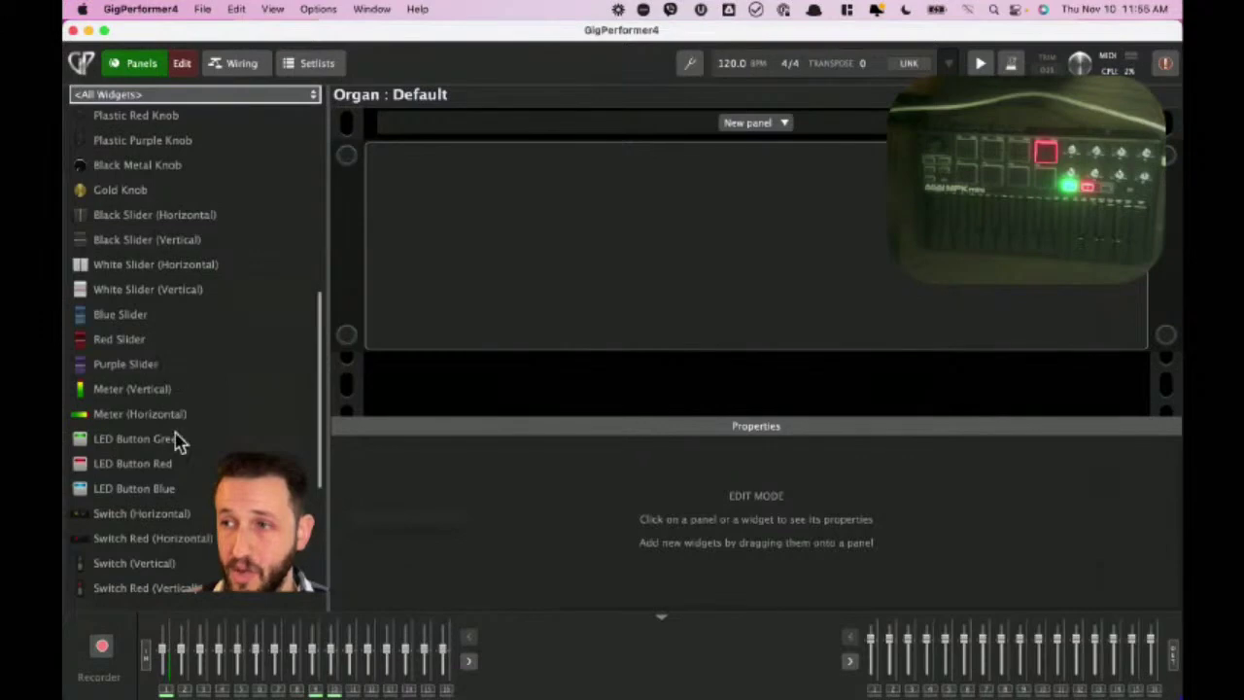
{"action": "left_click", "coordinate": [186, 94]}
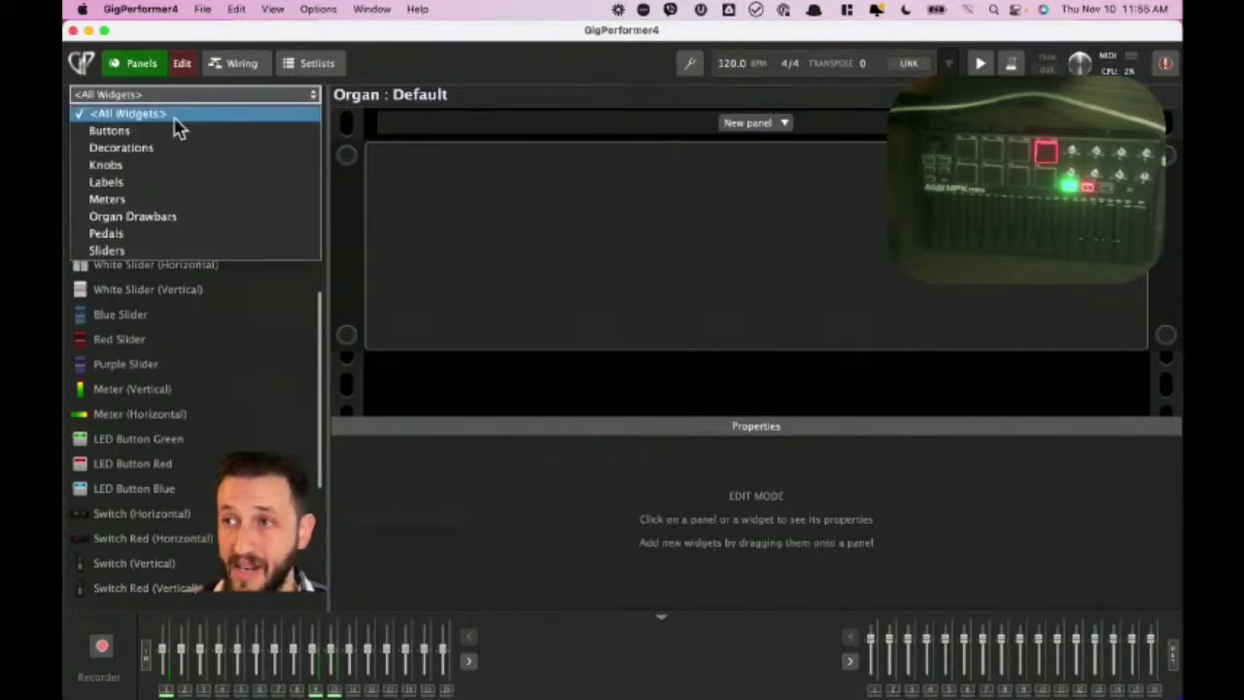
{"action": "left_click", "coordinate": [152, 131]}
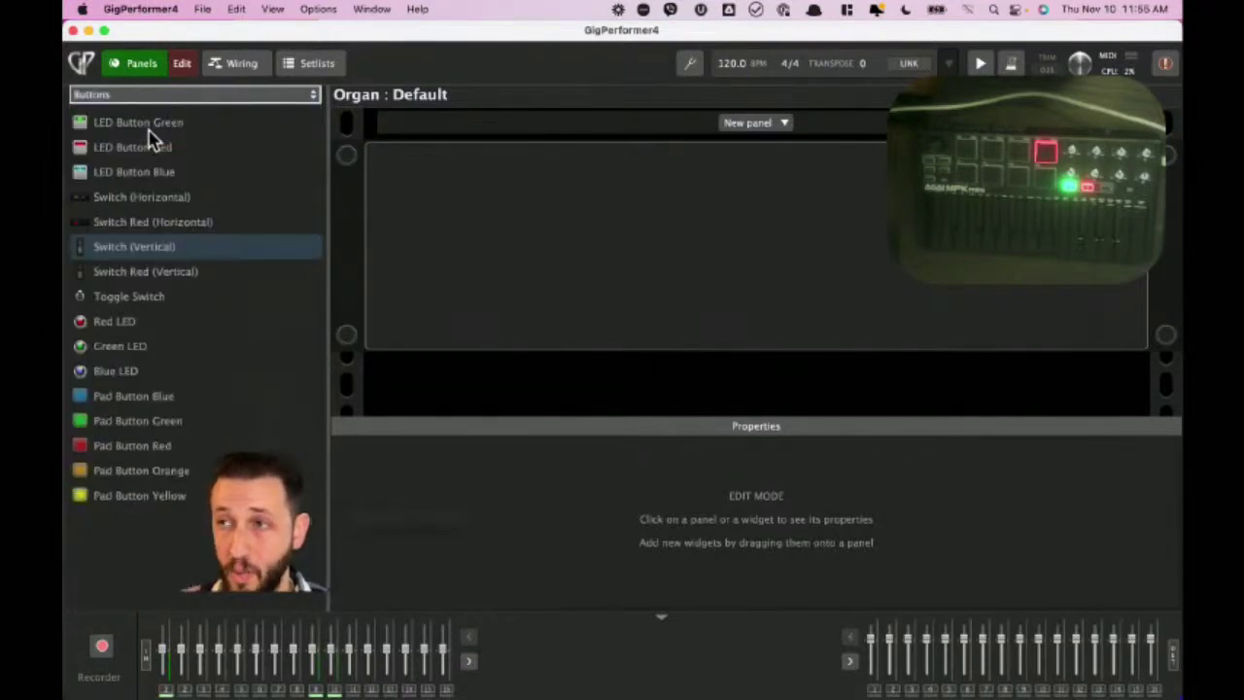
{"action": "left_click_drag", "start_coordinate": [151, 152], "coordinate": [500, 234]}
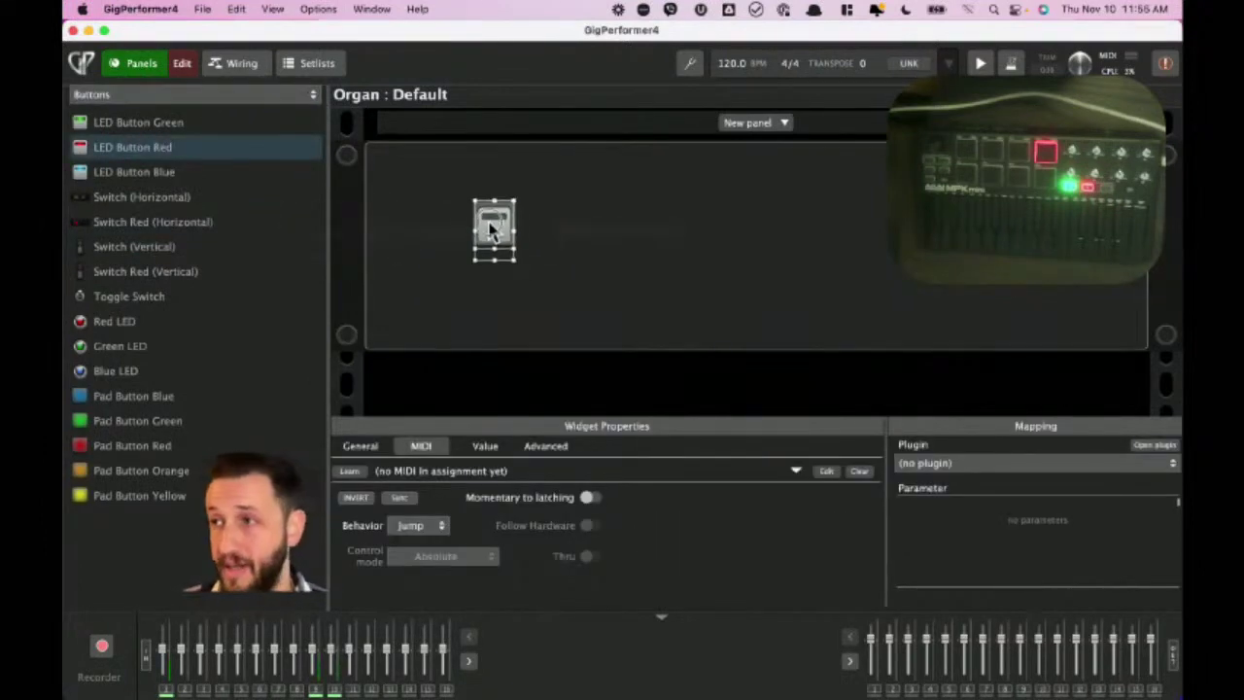
Map the red LED button to the Organ plugin's lower vibrato switch using Learn Parameter, and end learning.
{"action": "left_click", "coordinate": [913, 465]}
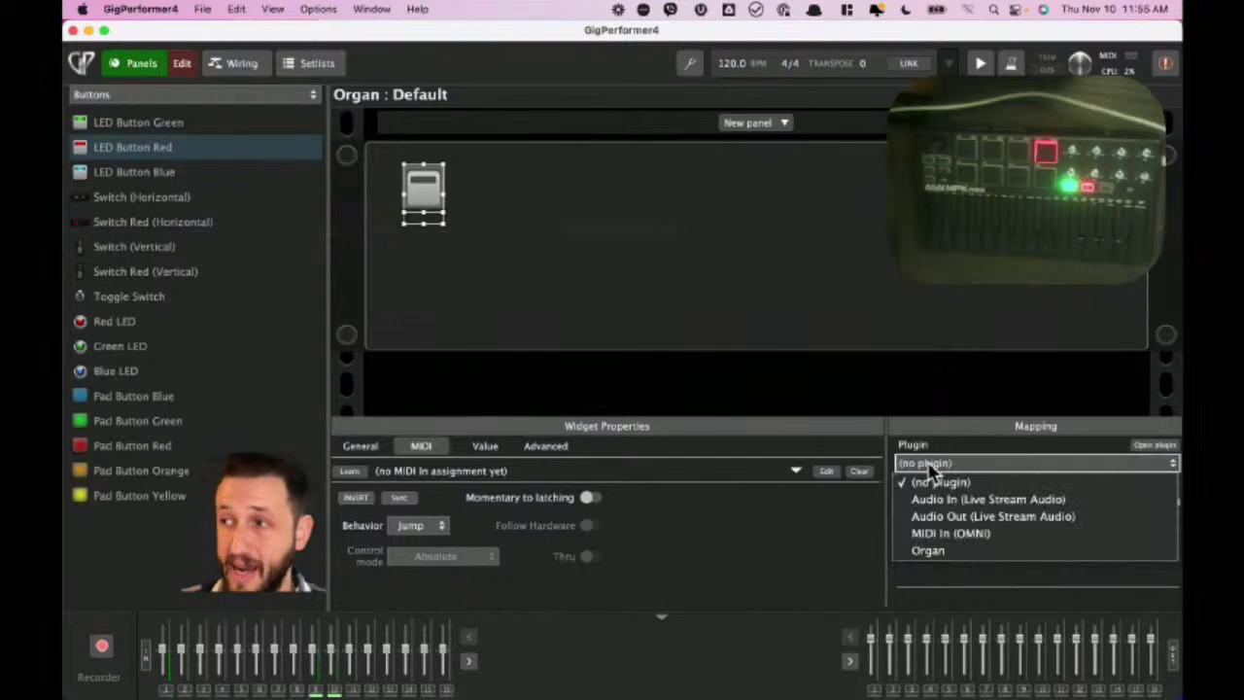
{"action": "left_click", "coordinate": [956, 550]}
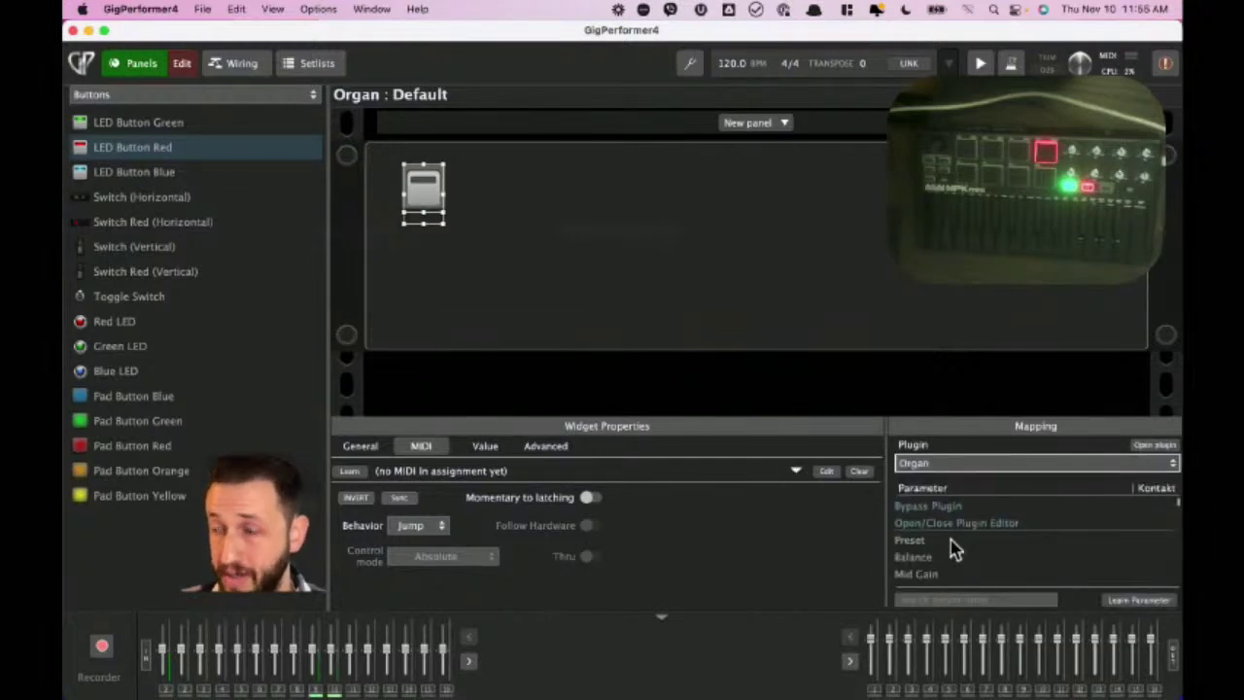
{"action": "left_click", "coordinate": [1135, 602]}
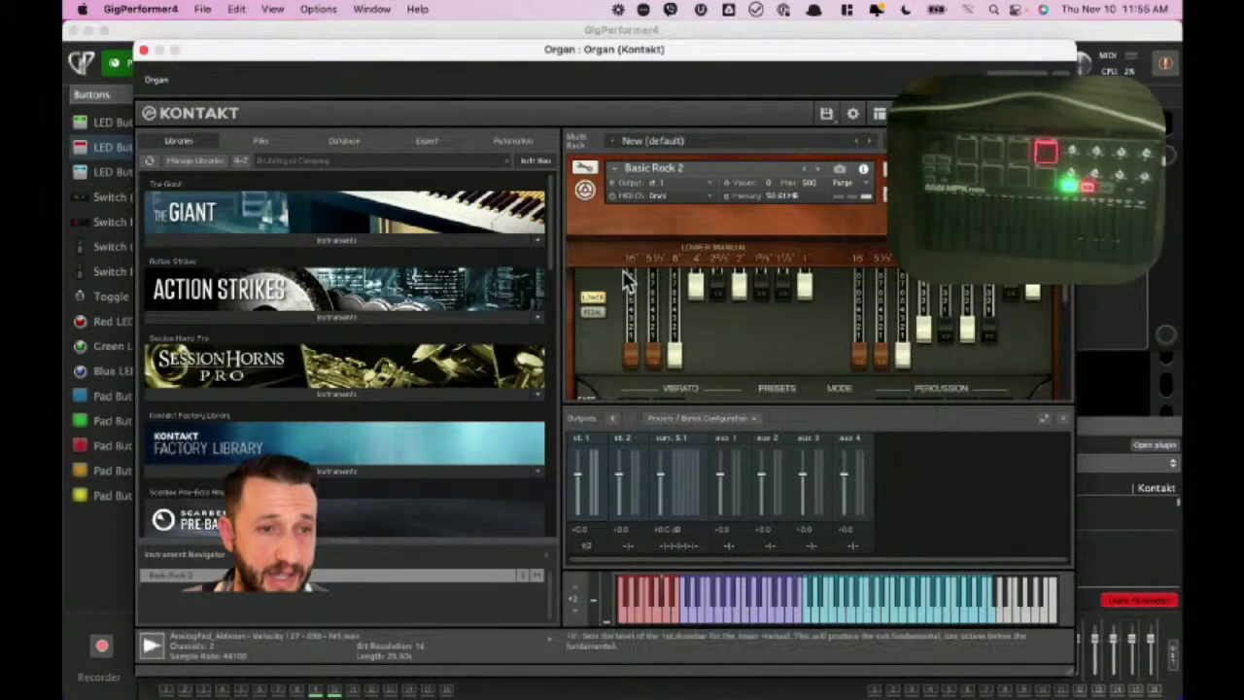
{"action": "scroll", "coordinate": [625, 280], "scroll_direction": "down", "scroll_amount": 3}
{"action": "left_click_drag", "start_coordinate": [583, 50], "coordinate": [566, 229]}
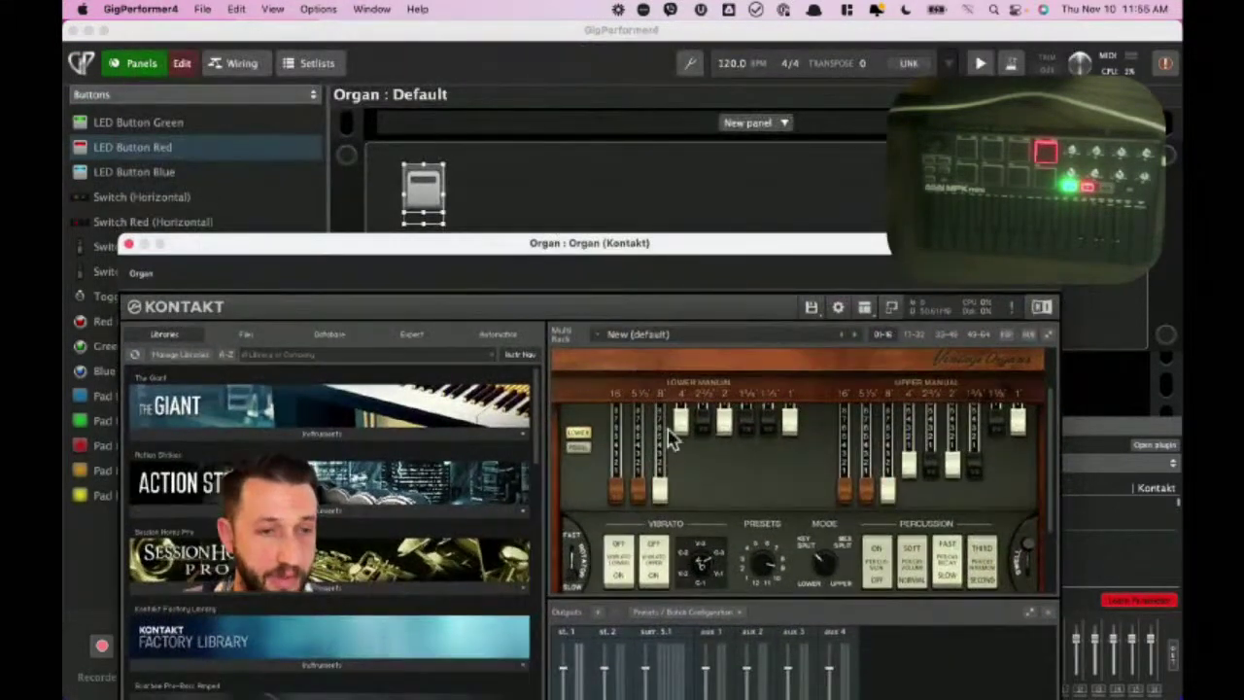
{"action": "left_click", "coordinate": [622, 580]}
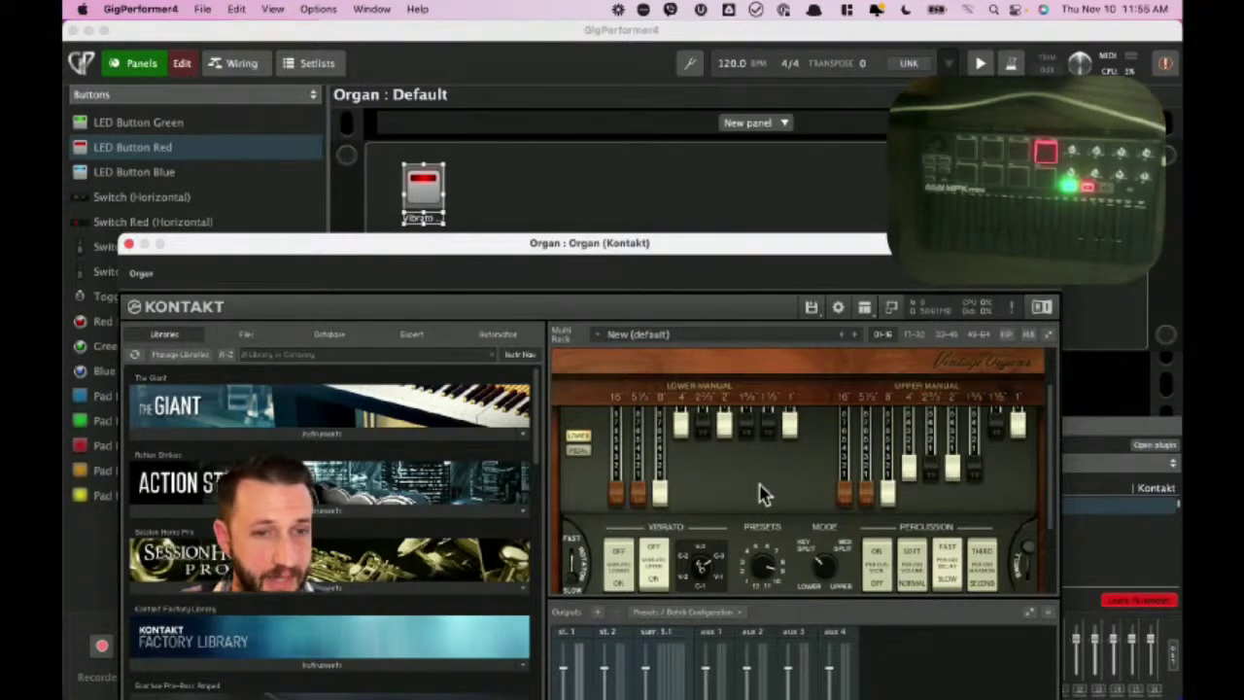
{"action": "left_click", "coordinate": [1132, 604]}
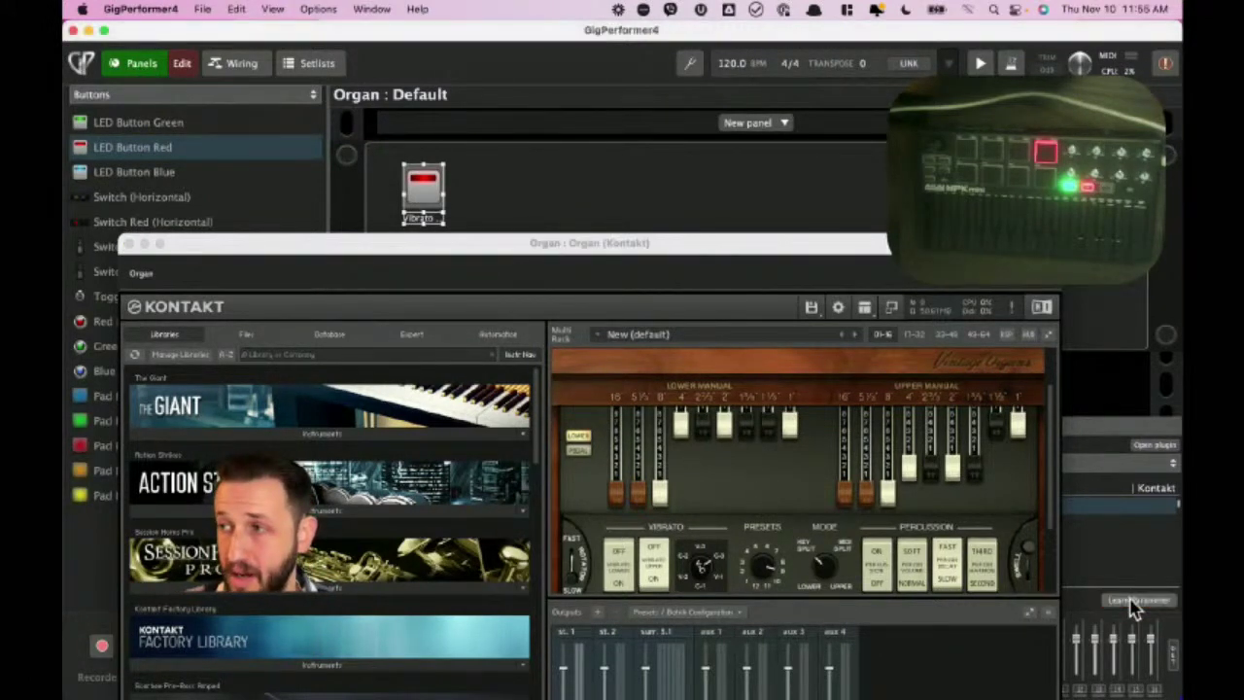
Leave edit mode, test the Vibrato button by toggling it repeatedly against the organ's switch, and close the plugin window.
{"action": "left_click", "coordinate": [182, 64]}
{"action": "left_click", "coordinate": [426, 167]}
{"action": "left_click", "coordinate": [425, 167]}
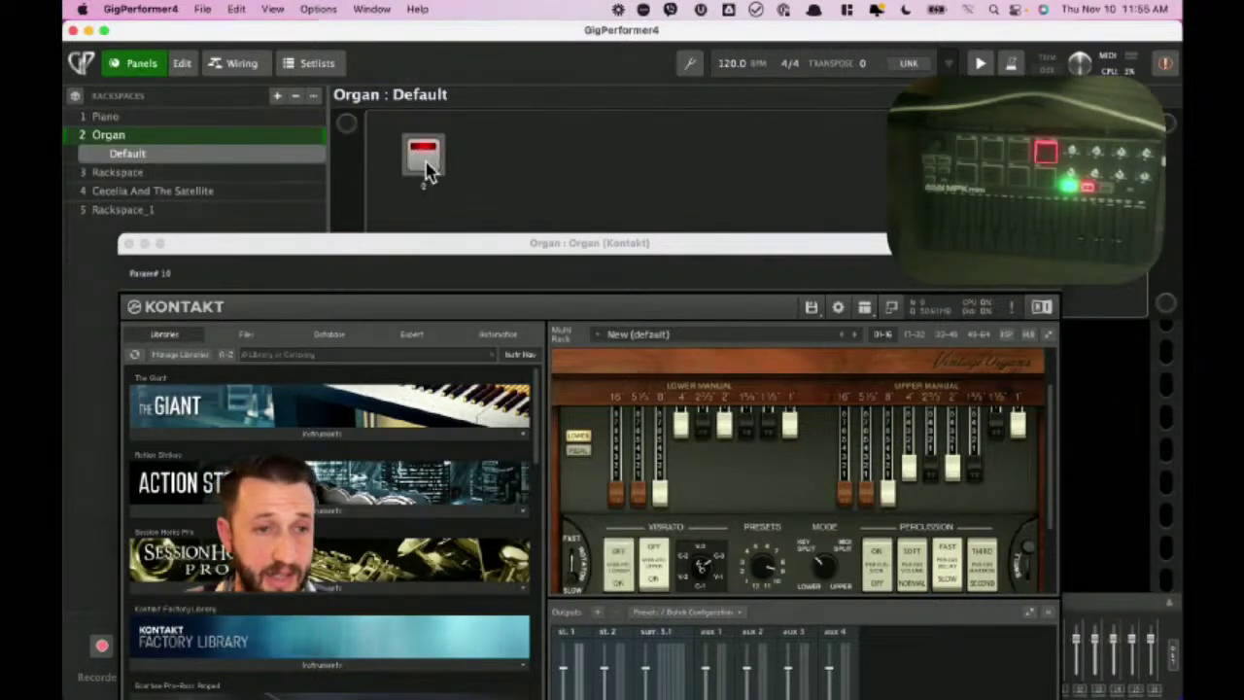
{"action": "left_click", "coordinate": [425, 167]}
{"action": "left_click", "coordinate": [425, 167]}
{"action": "left_click", "coordinate": [425, 167]}
{"action": "left_click", "coordinate": [426, 168]}
{"action": "left_click", "coordinate": [425, 168]}
{"action": "left_click", "coordinate": [426, 167]}
{"action": "left_click", "coordinate": [425, 167]}
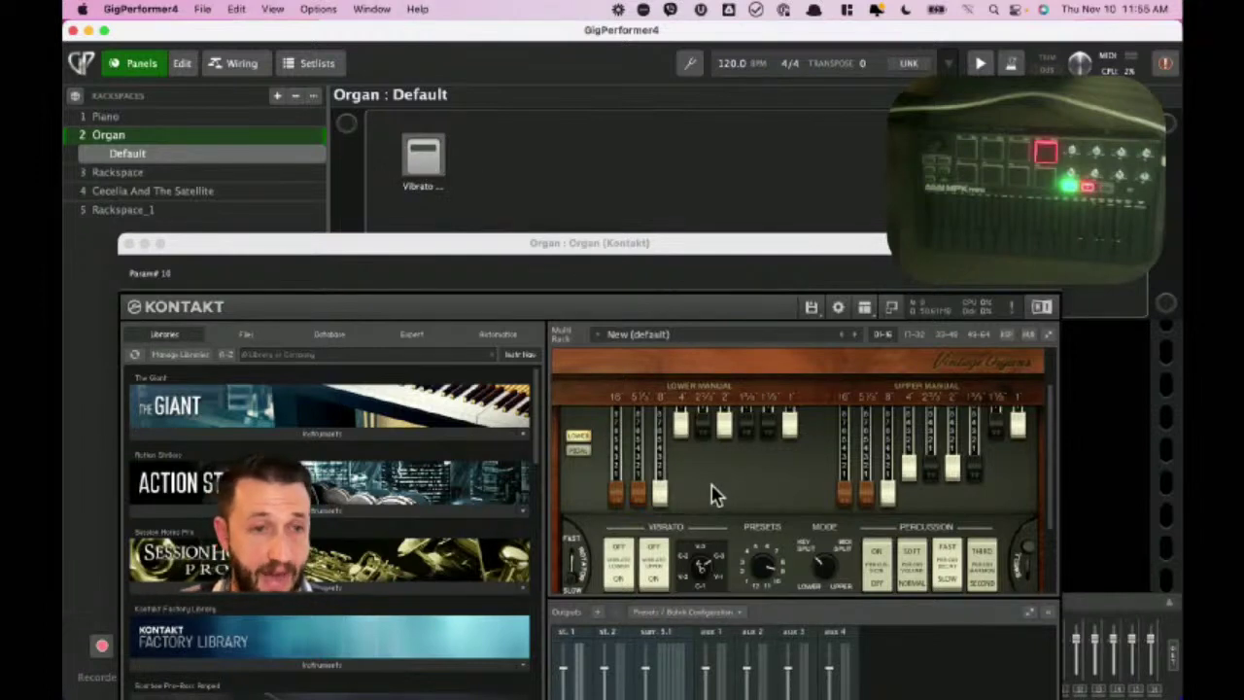
{"action": "scroll", "coordinate": [714, 493], "scroll_direction": "down", "scroll_amount": 2}
{"action": "scroll", "coordinate": [714, 494], "scroll_direction": "down", "scroll_amount": 1}
{"action": "scroll", "coordinate": [699, 495], "scroll_direction": "up", "scroll_amount": 3}
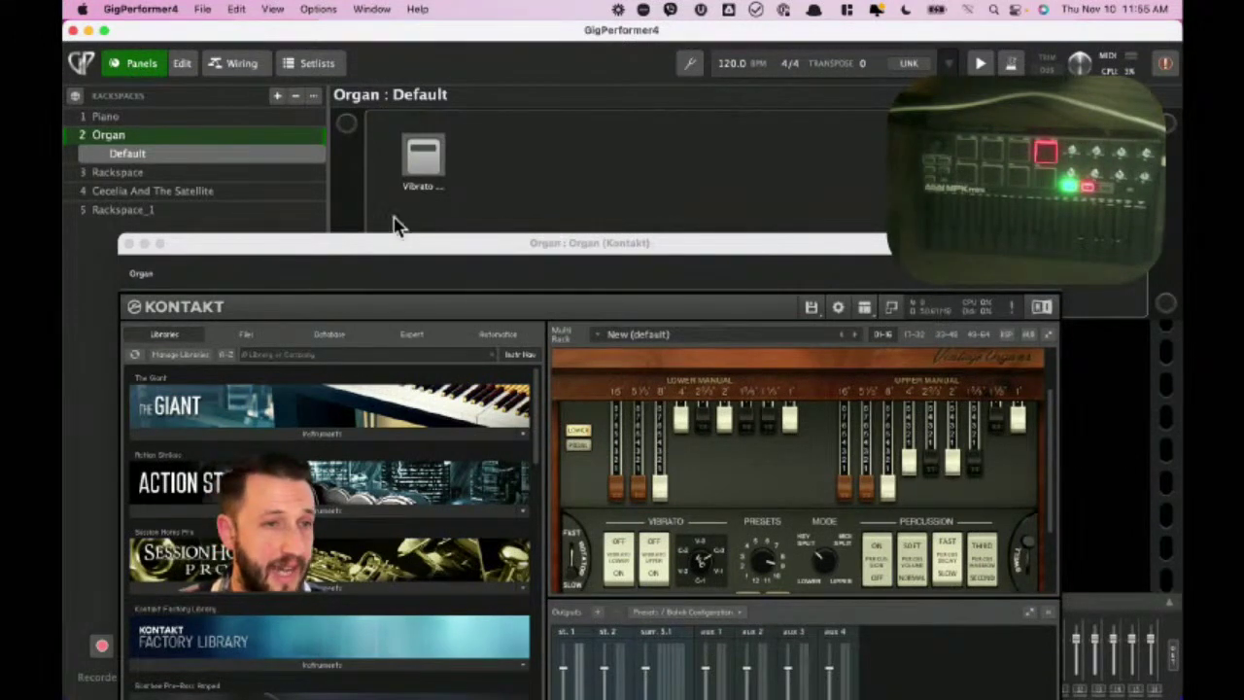
{"action": "left_click", "coordinate": [129, 244]}
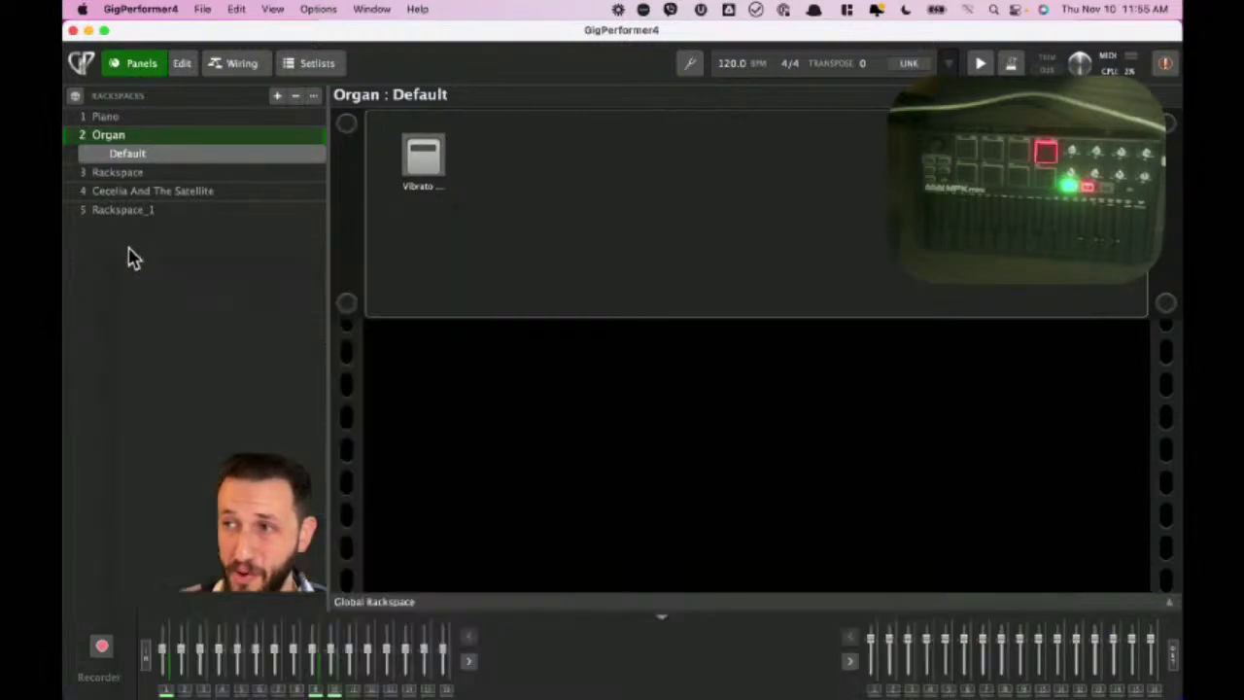
Return to edit mode, show all widgets, and place nine organ drawbars in a horizontal row to the right of the Vibrato button.
{"action": "left_click", "coordinate": [183, 68]}
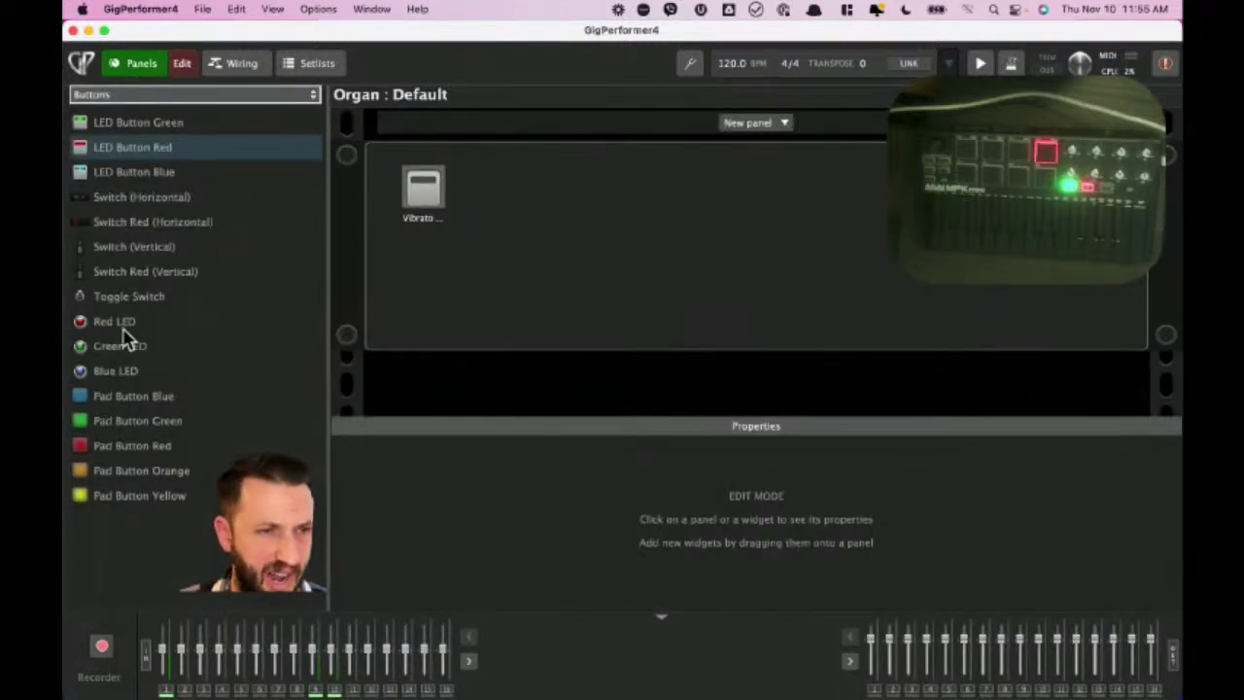
{"action": "left_click", "coordinate": [304, 94]}
{"action": "left_click", "coordinate": [250, 127]}
{"action": "scroll", "coordinate": [217, 305], "scroll_direction": "down", "scroll_amount": 15}
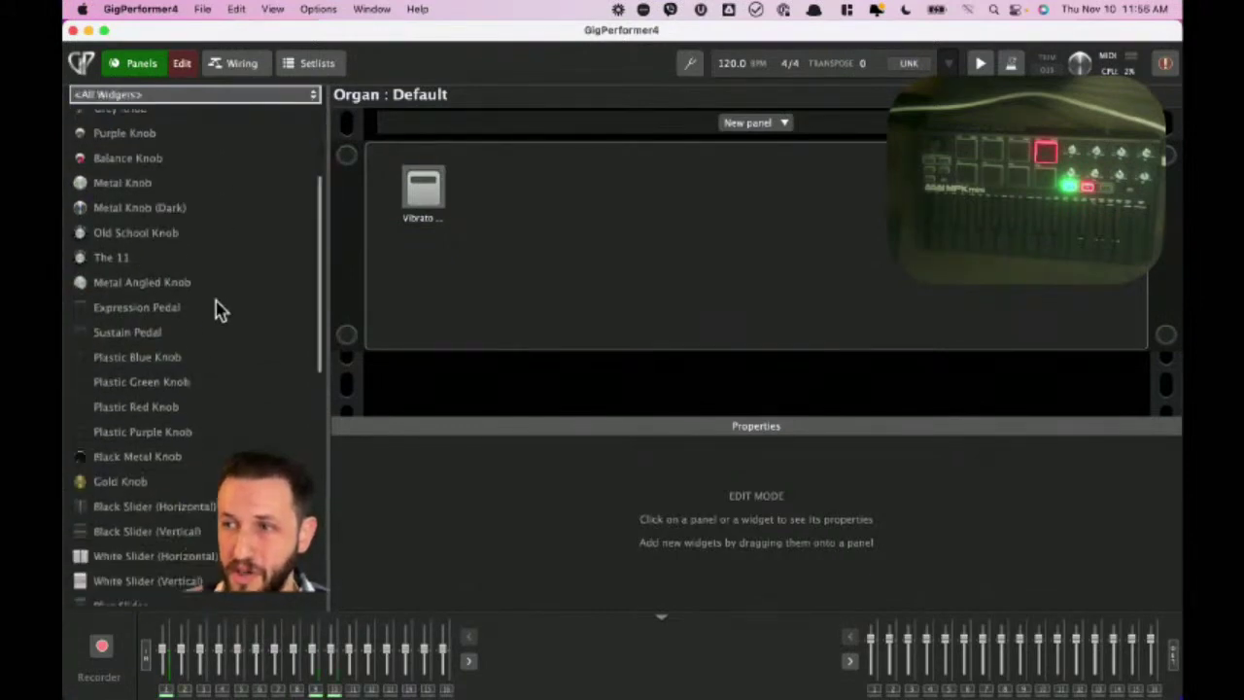
{"action": "scroll", "coordinate": [216, 305], "scroll_direction": "down", "scroll_amount": 5}
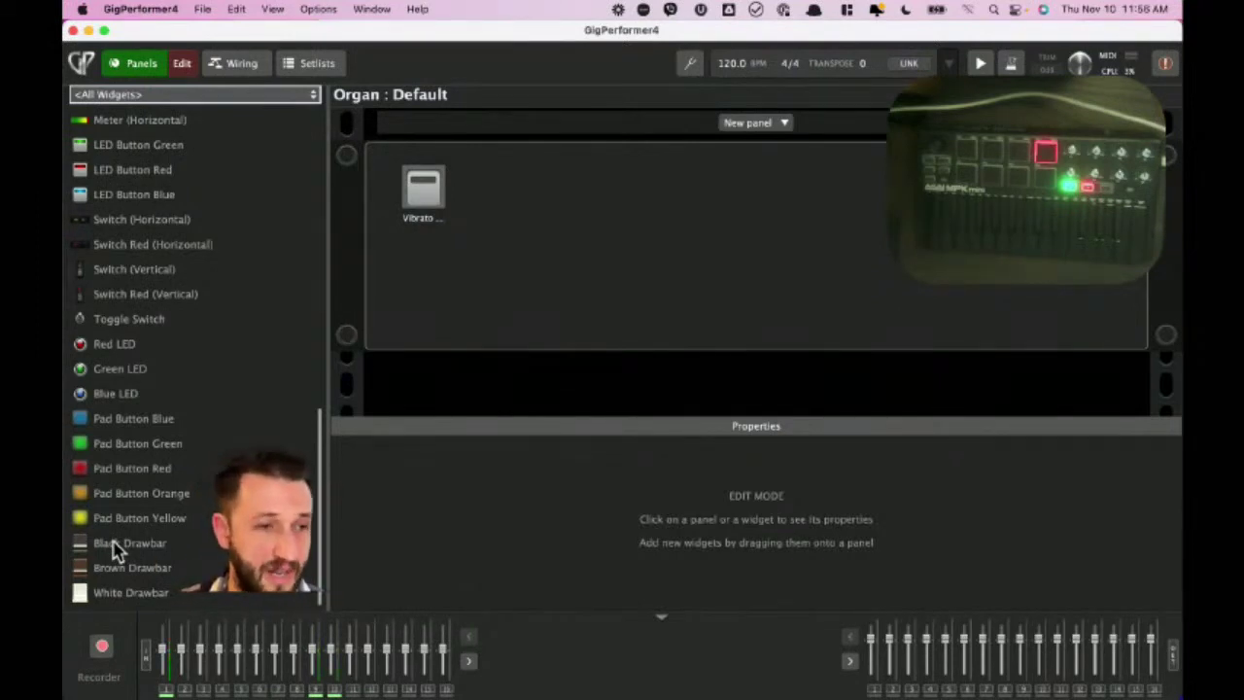
{"action": "left_click_drag", "start_coordinate": [115, 550], "coordinate": [505, 244]}
{"action": "key", "text": "9"}
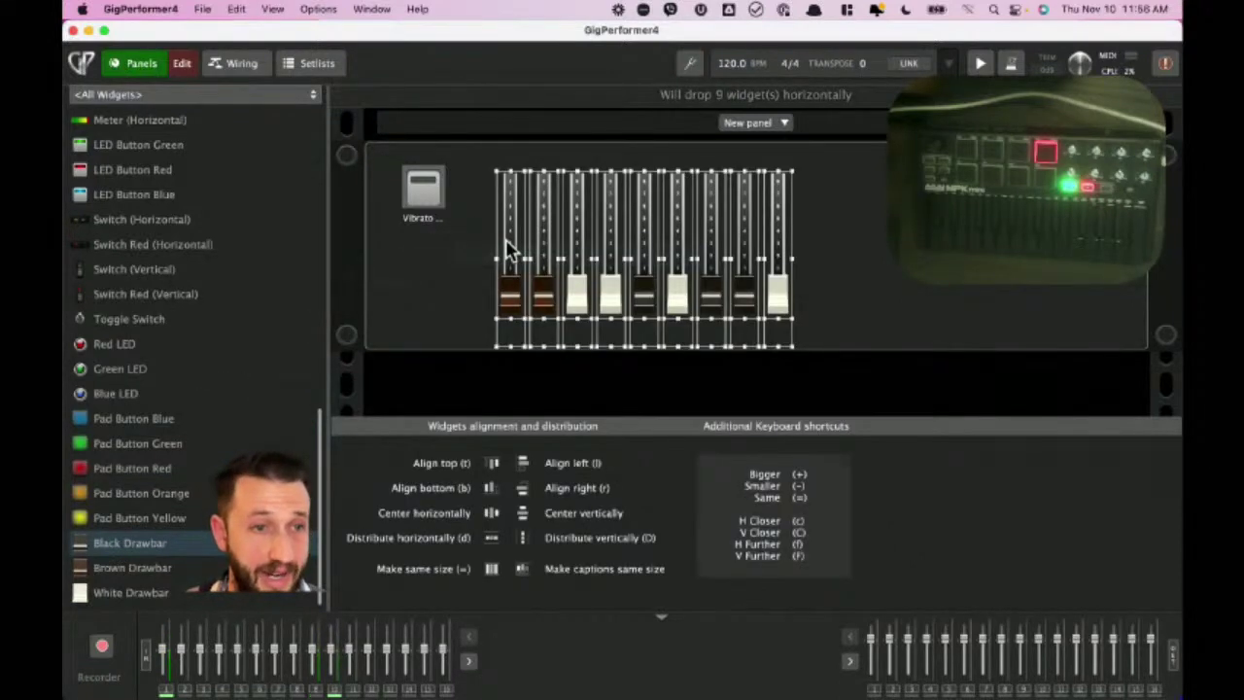
{"action": "left_click_drag", "start_coordinate": [507, 251], "coordinate": [534, 222]}
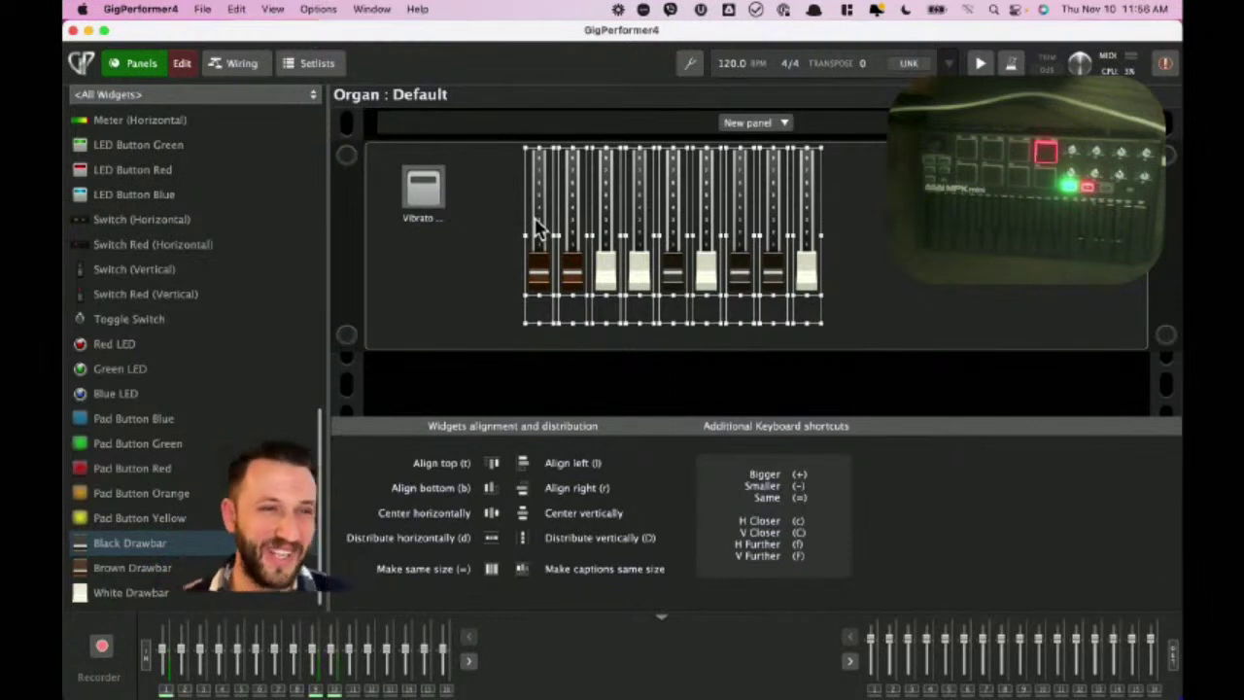
{"action": "left_click", "coordinate": [452, 271]}
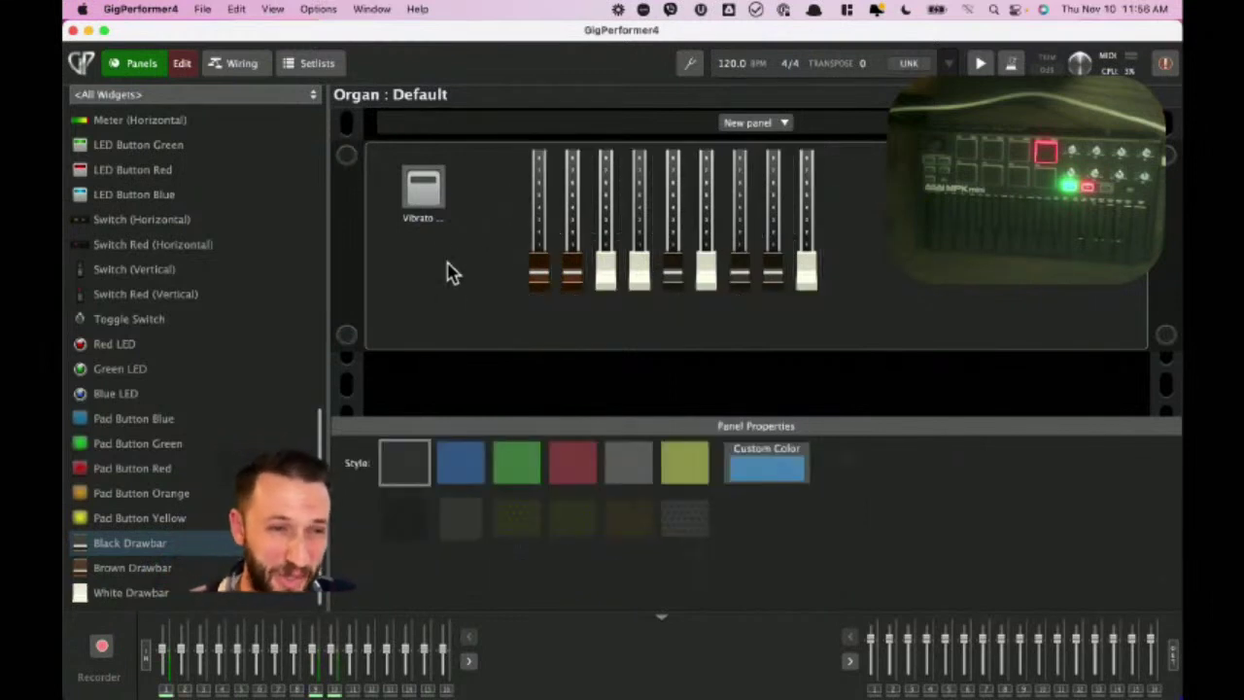
Choose the Organ plugin as the mapping target for the first brown drawbar, and select the second brown drawbar.
{"action": "left_click", "coordinate": [542, 248]}
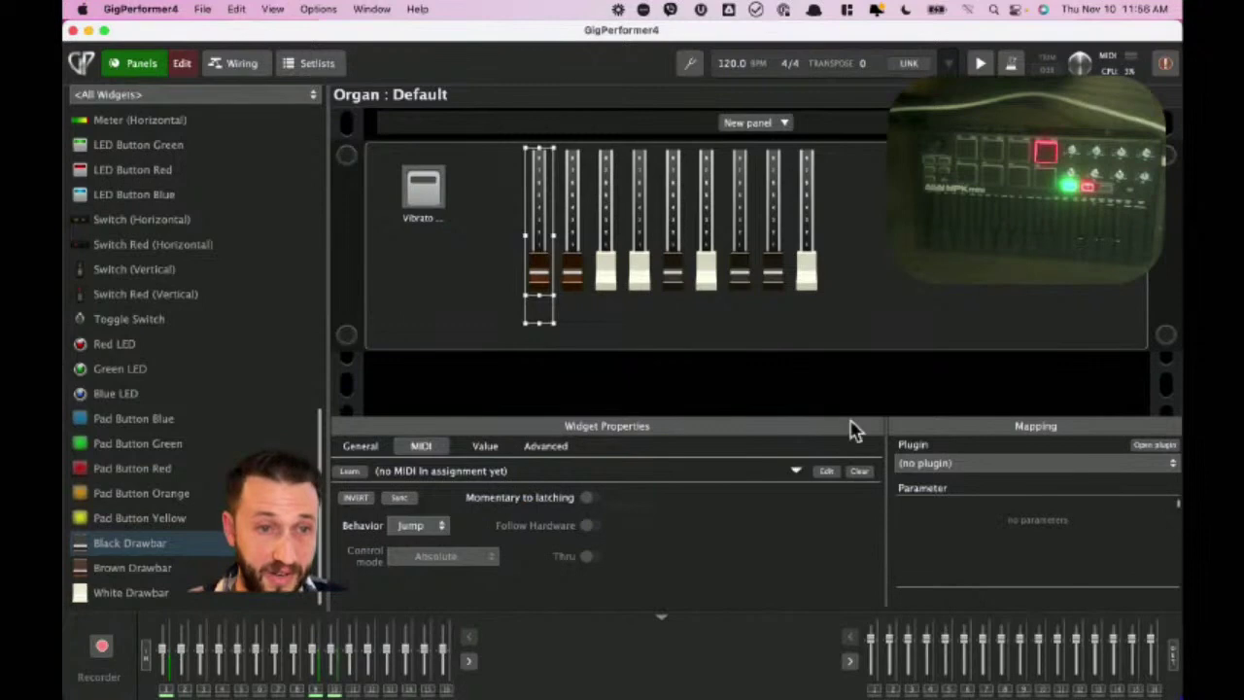
{"action": "left_click", "coordinate": [908, 465]}
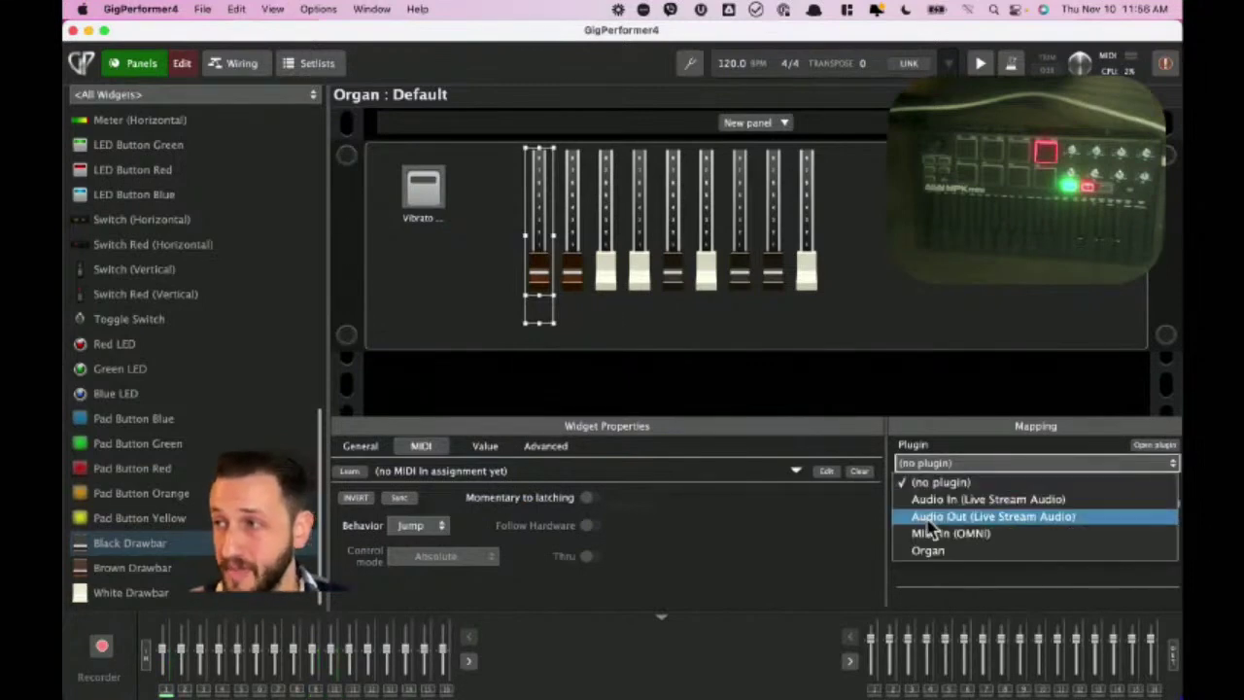
{"action": "left_click", "coordinate": [930, 553]}
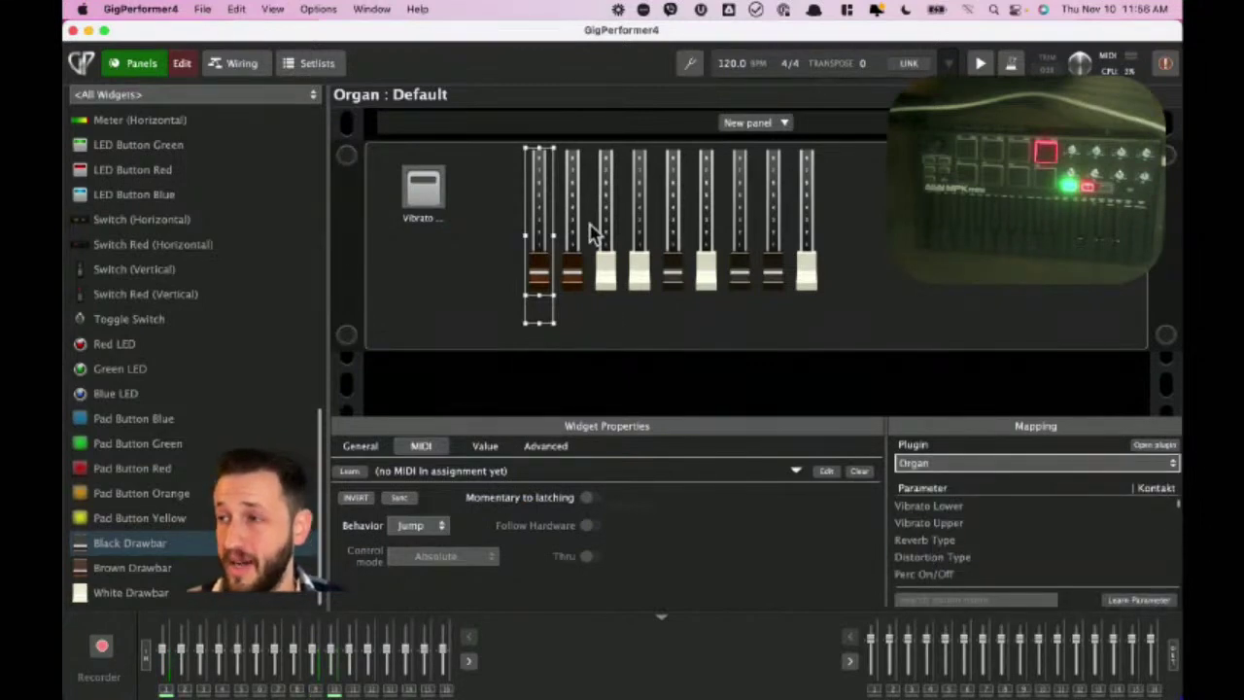
{"action": "left_click", "coordinate": [577, 292]}
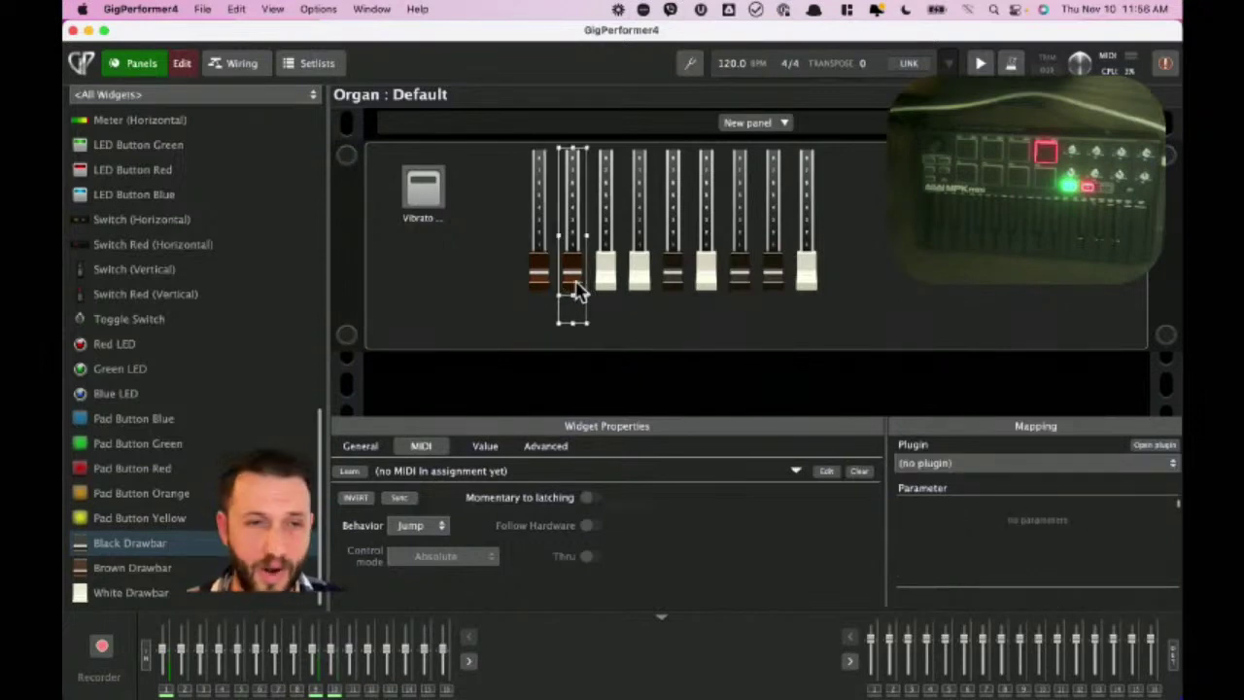
Map the seventh drawbar to the Organ plugin's 1 3/5' Upper drawbar using Learn Parameter, and end learning.
{"action": "left_click", "coordinate": [738, 279]}
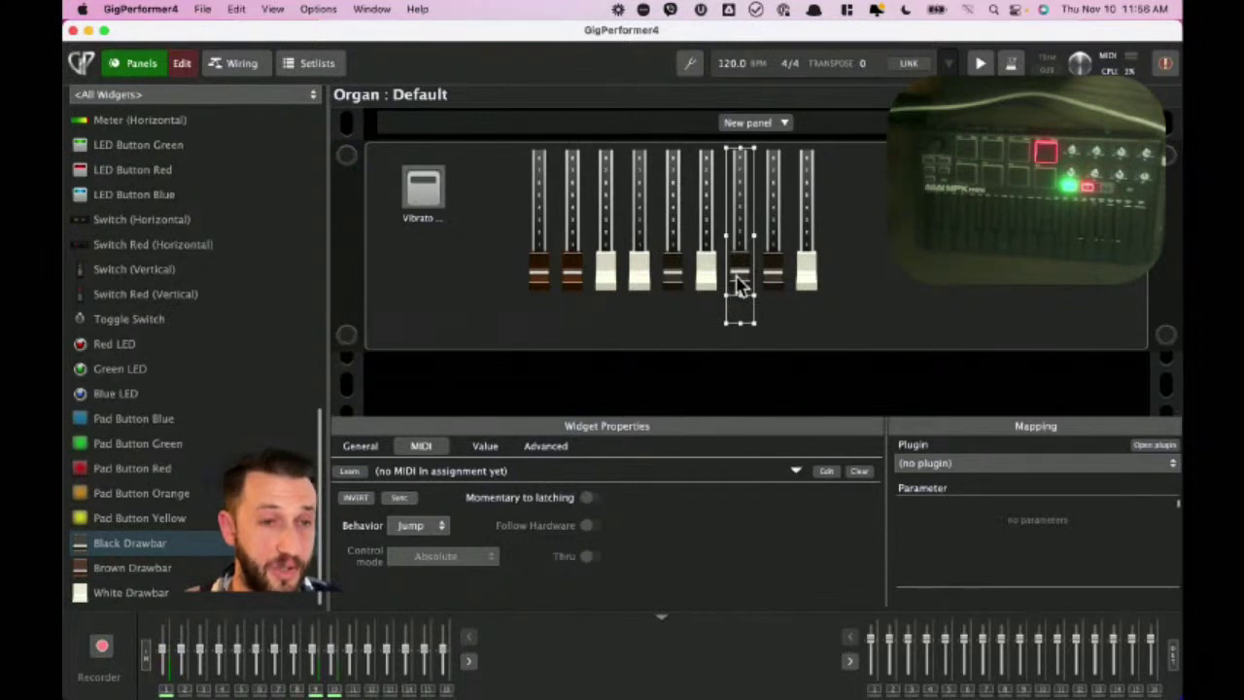
{"action": "left_click", "coordinate": [981, 465]}
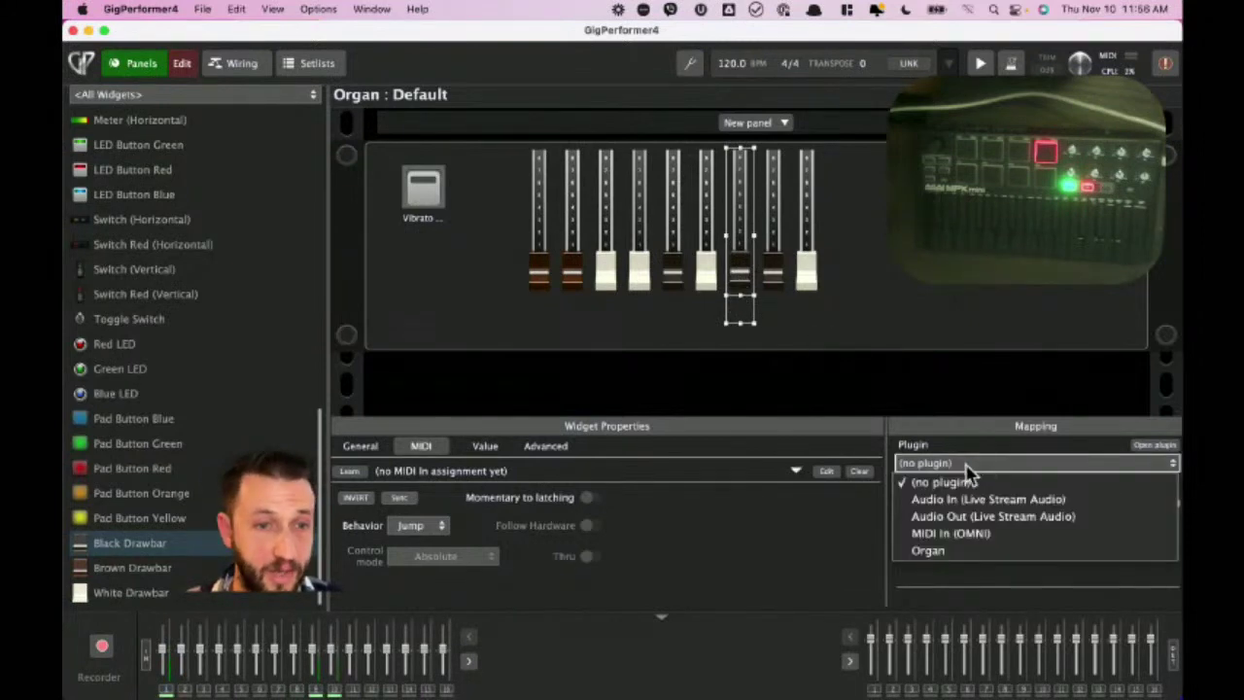
{"action": "left_click", "coordinate": [966, 551]}
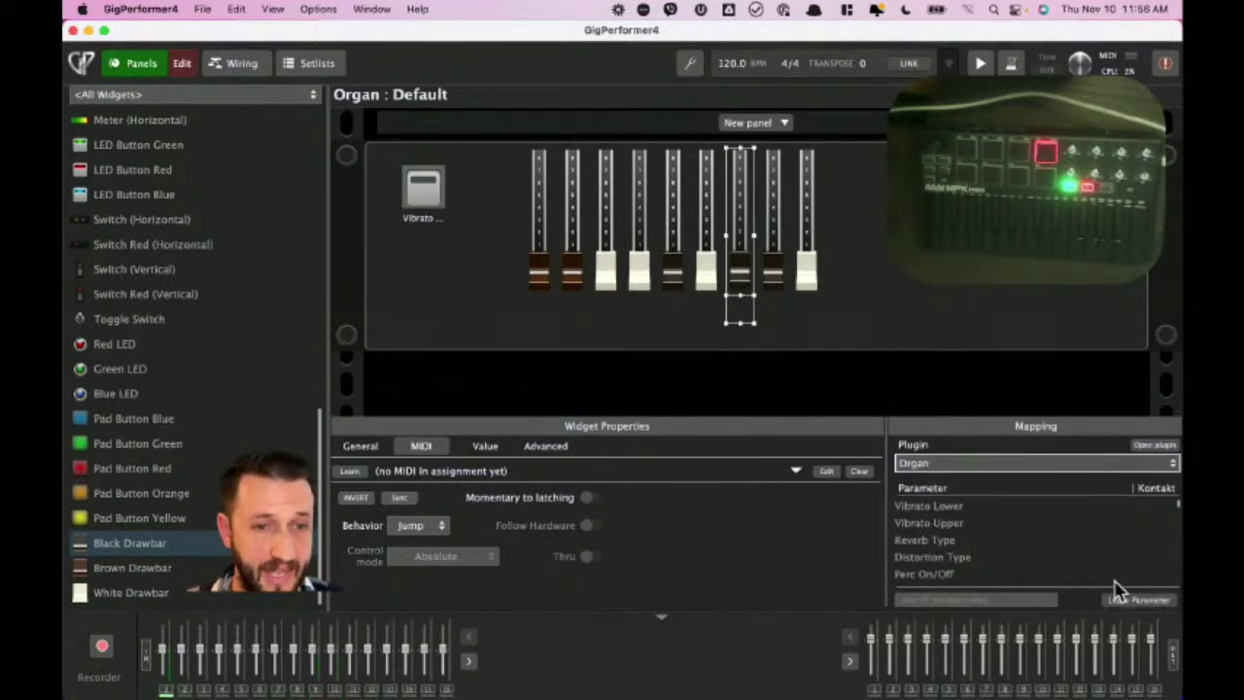
{"action": "left_click", "coordinate": [1142, 601]}
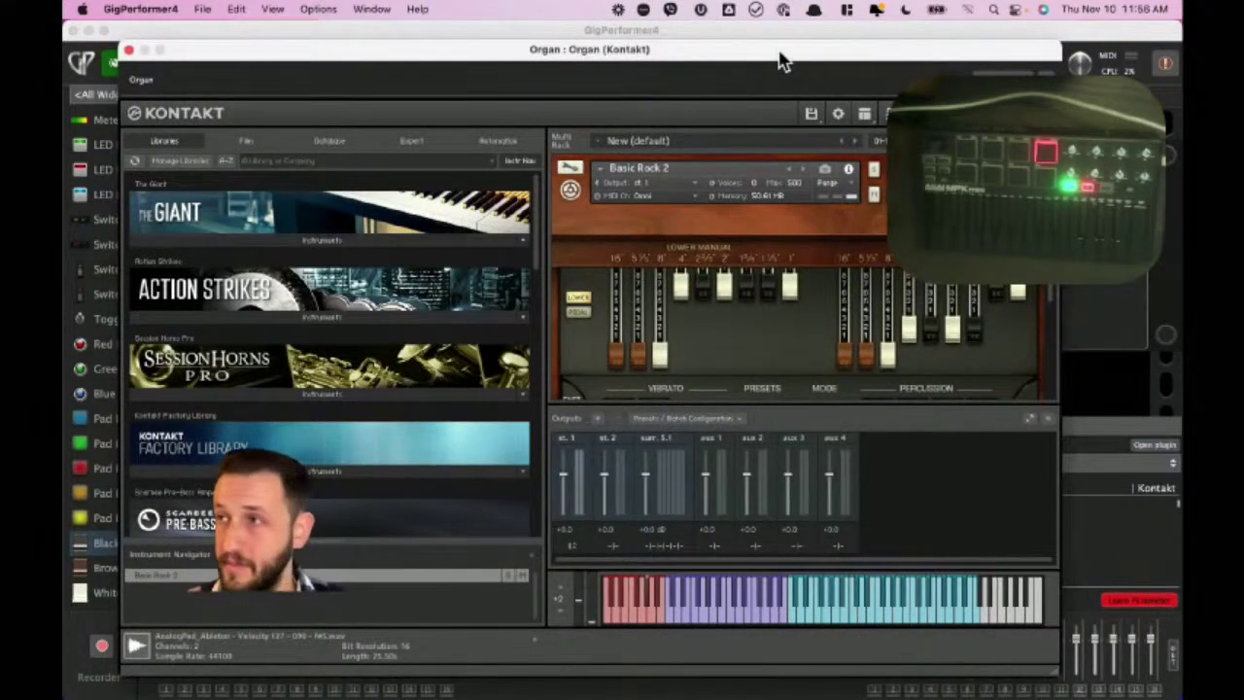
{"action": "left_click_drag", "start_coordinate": [767, 66], "coordinate": [604, 309]}
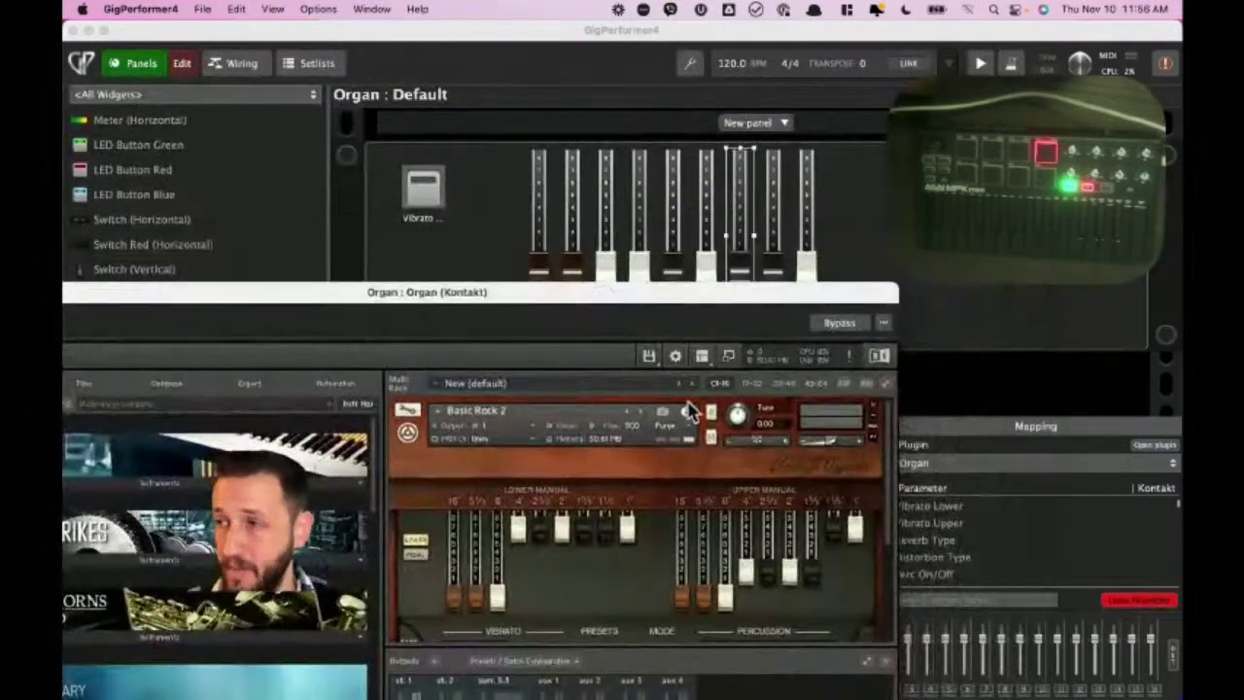
{"action": "left_click_drag", "start_coordinate": [822, 578], "coordinate": [809, 523]}
{"action": "left_click_drag", "start_coordinate": [812, 590], "coordinate": [812, 535]}
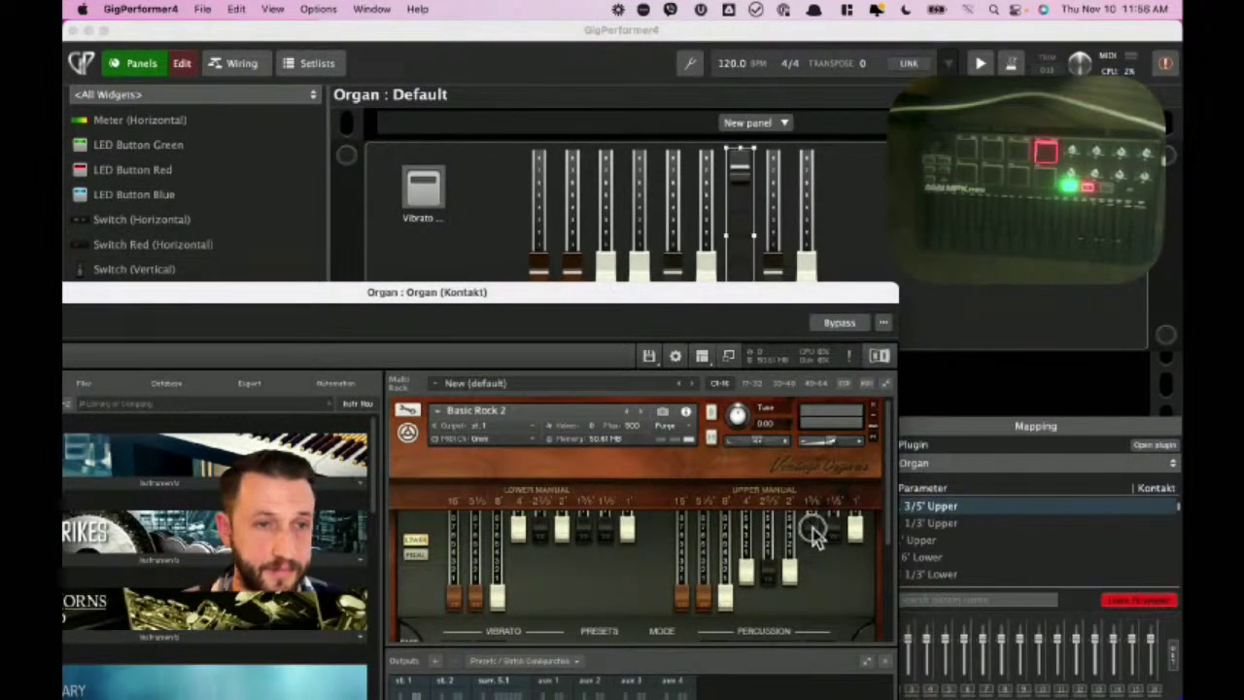
{"action": "left_click", "coordinate": [1113, 602]}
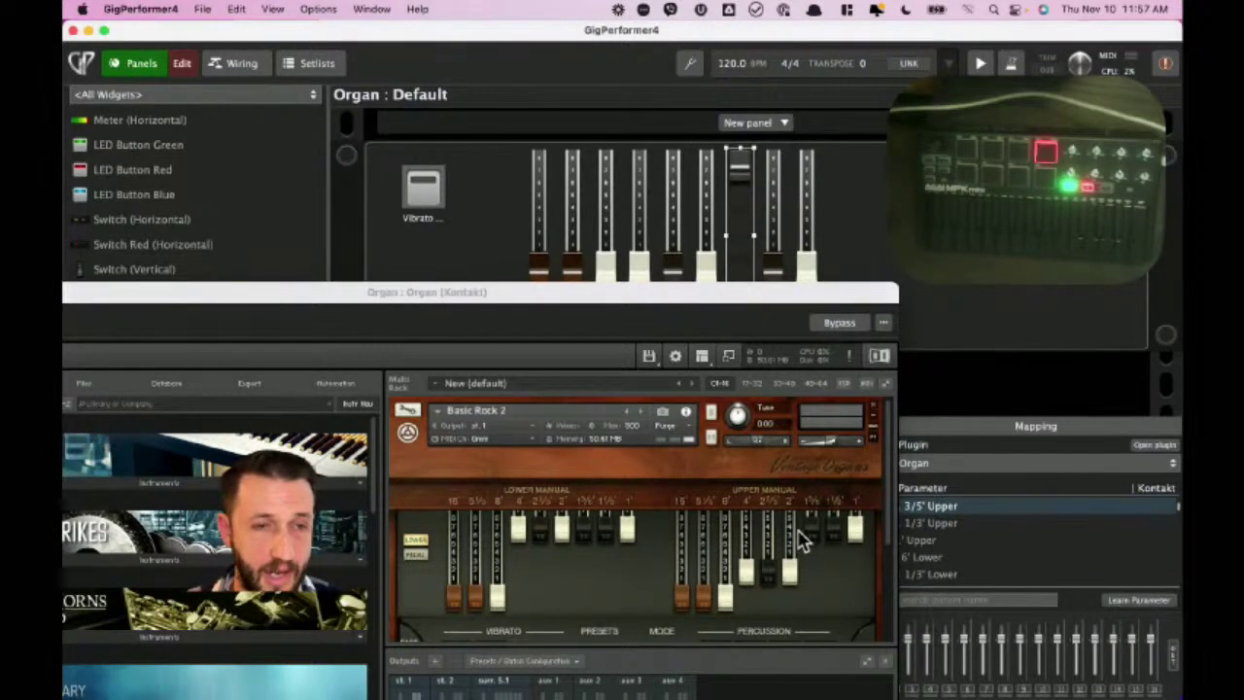
Test the drawbar link by moving the organ's 1 3/5' Upper drawbar, then the panel drawbar outside edit mode.
{"action": "left_click_drag", "start_coordinate": [806, 537], "coordinate": [811, 569]}
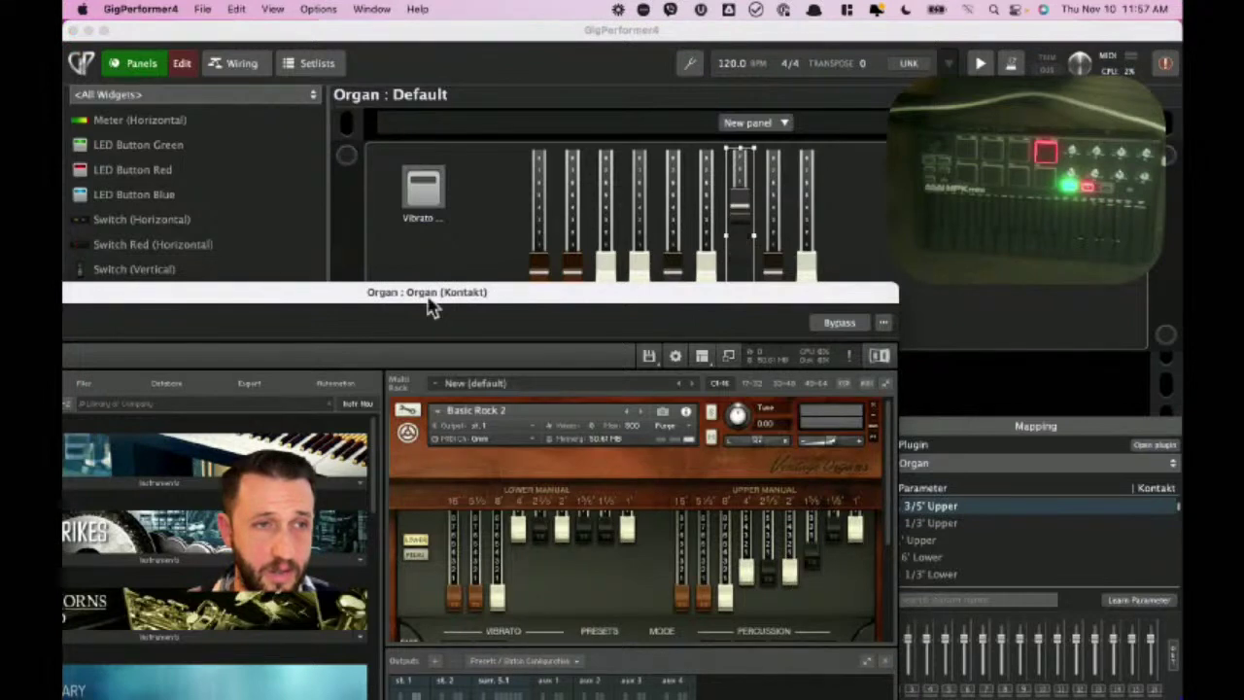
{"action": "left_click", "coordinate": [182, 64]}
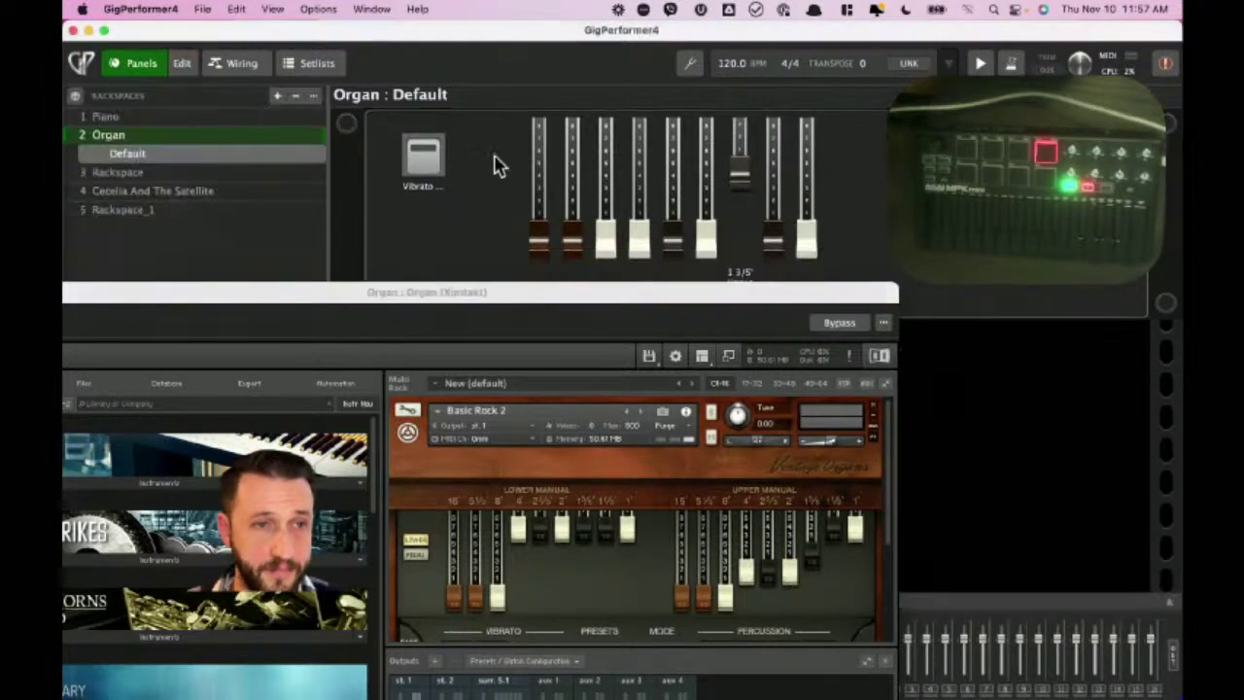
{"action": "left_click_drag", "start_coordinate": [746, 190], "coordinate": [735, 285]}
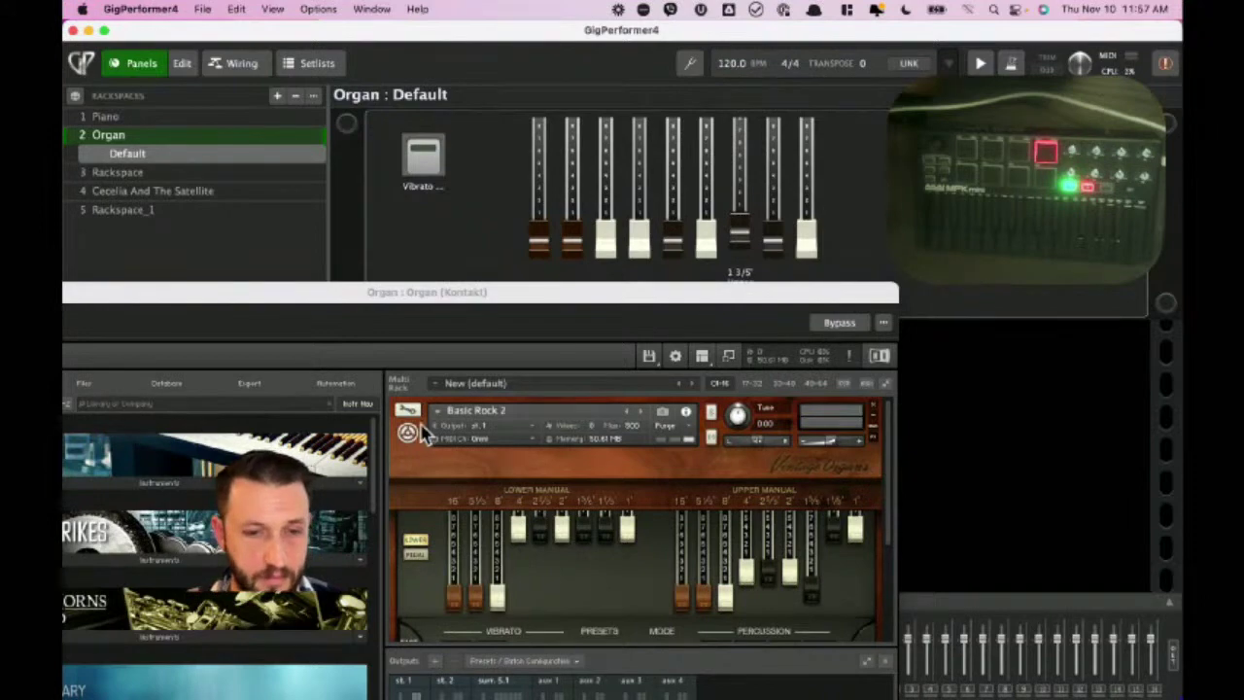
Close the Organ plugin window and pull the panel's 1 3/5' Upper drawbar all the way down.
{"action": "double_click", "coordinate": [153, 298]}
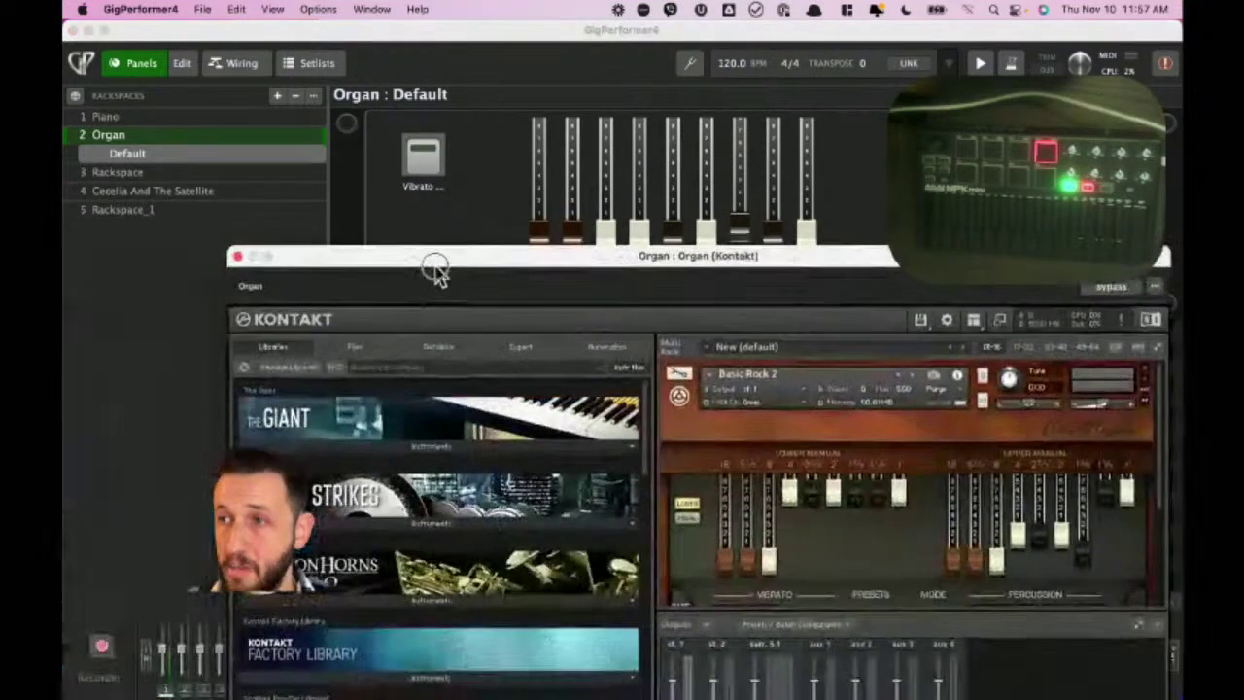
{"action": "left_click", "coordinate": [236, 257]}
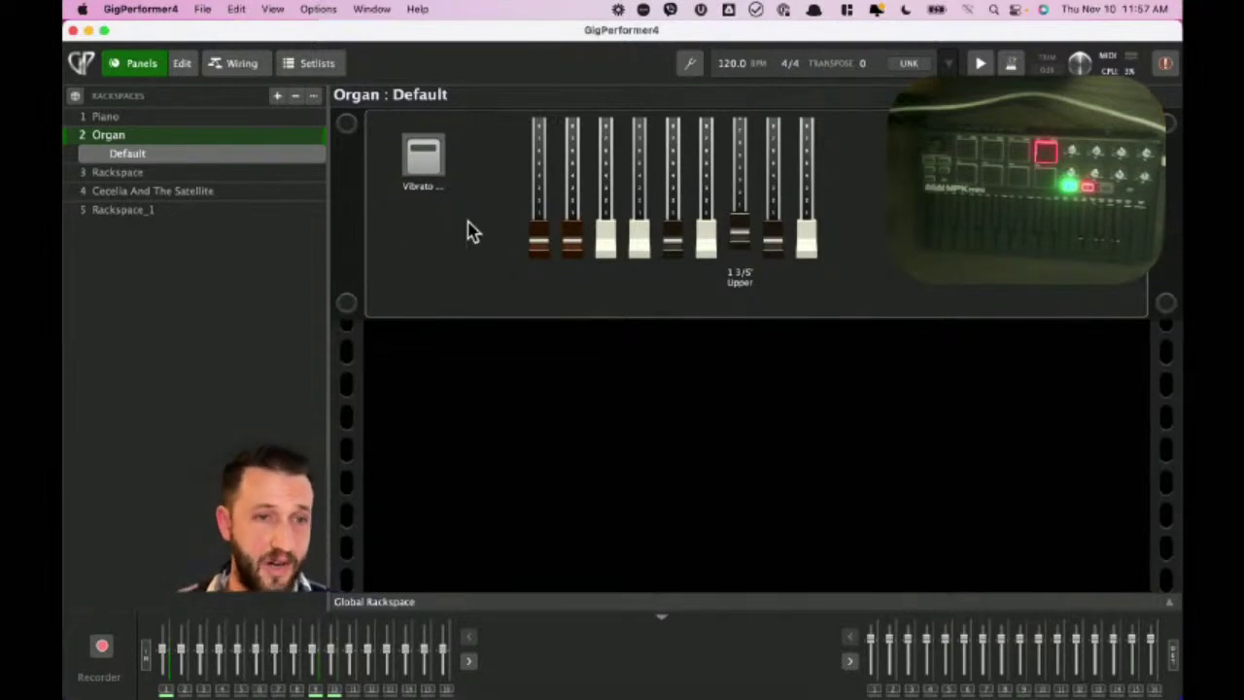
{"action": "left_click_drag", "start_coordinate": [743, 238], "coordinate": [736, 324]}
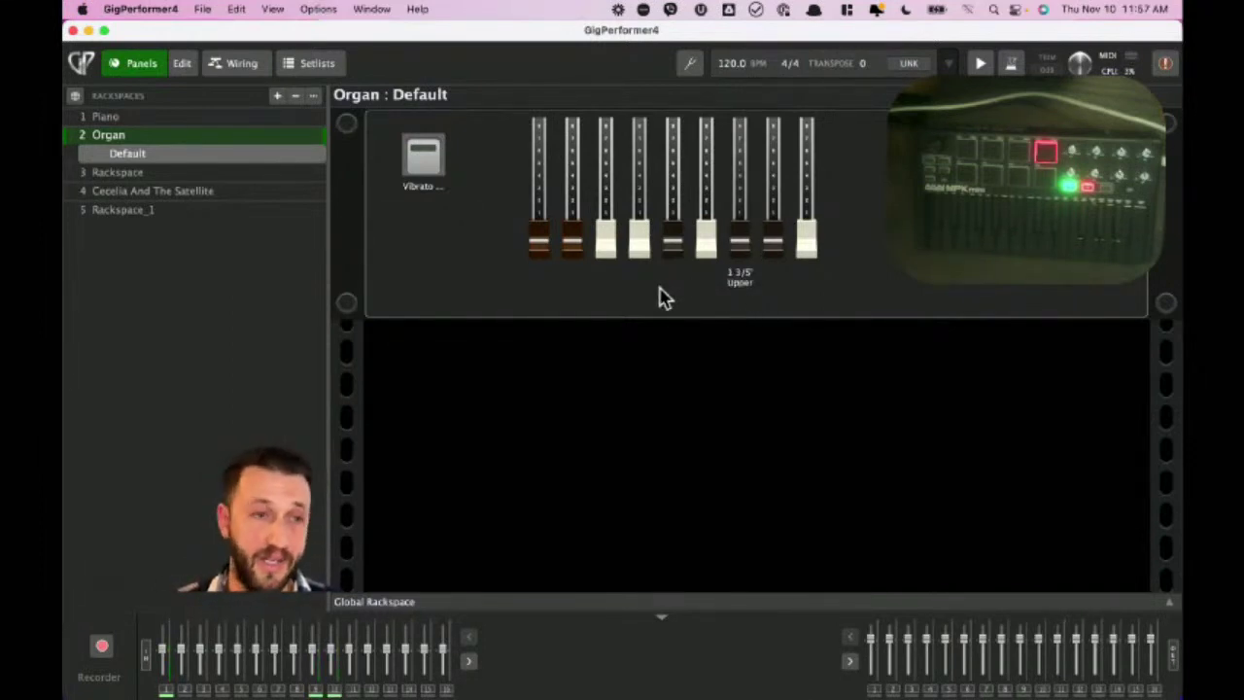
Insert the stereo Gain and Balance Control plugin into the Organ rackspace's wiring.
{"action": "left_click", "coordinate": [242, 66]}
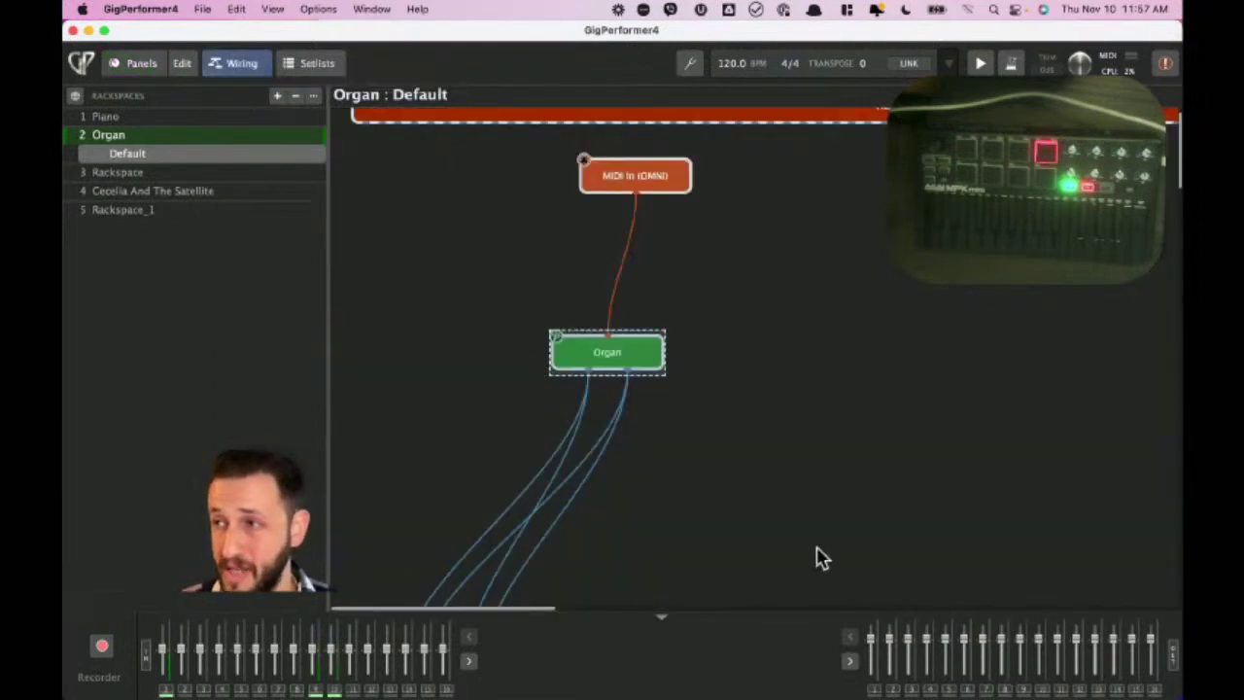
{"action": "scroll", "coordinate": [777, 476], "scroll_direction": "down", "scroll_amount": 5}
{"action": "scroll", "coordinate": [777, 472], "scroll_direction": "down", "scroll_amount": 2}
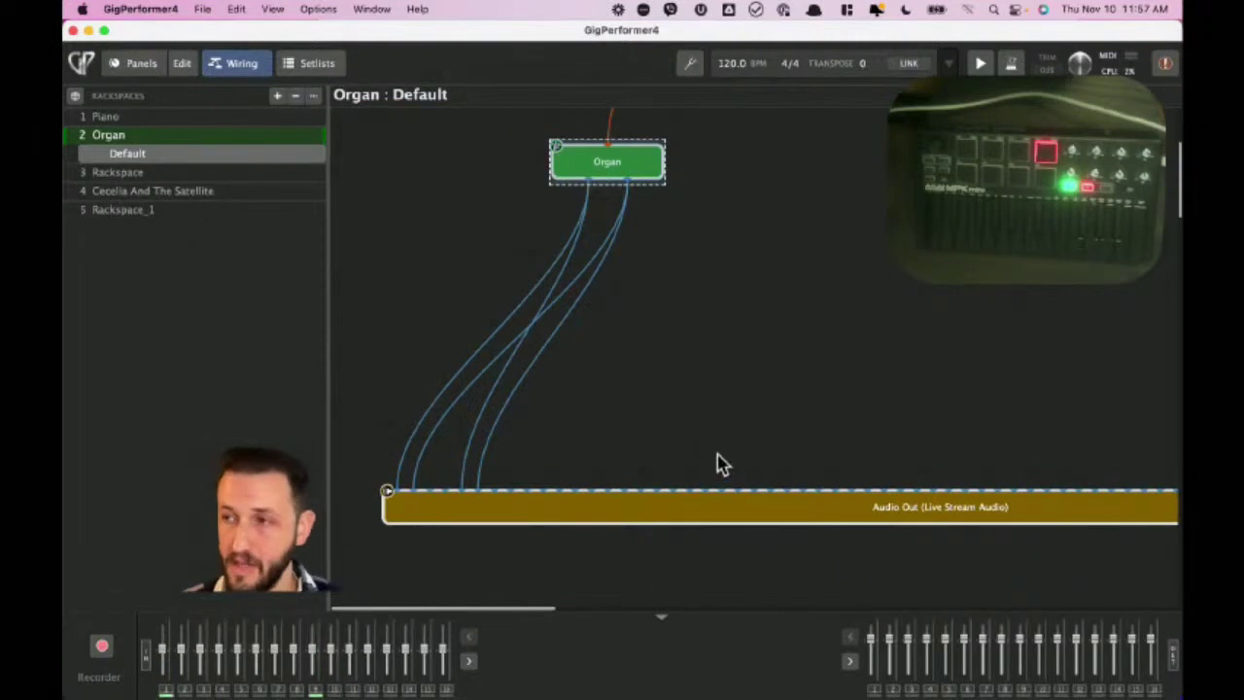
{"action": "double_click", "coordinate": [719, 464]}
{"action": "type", "text": "gain"}
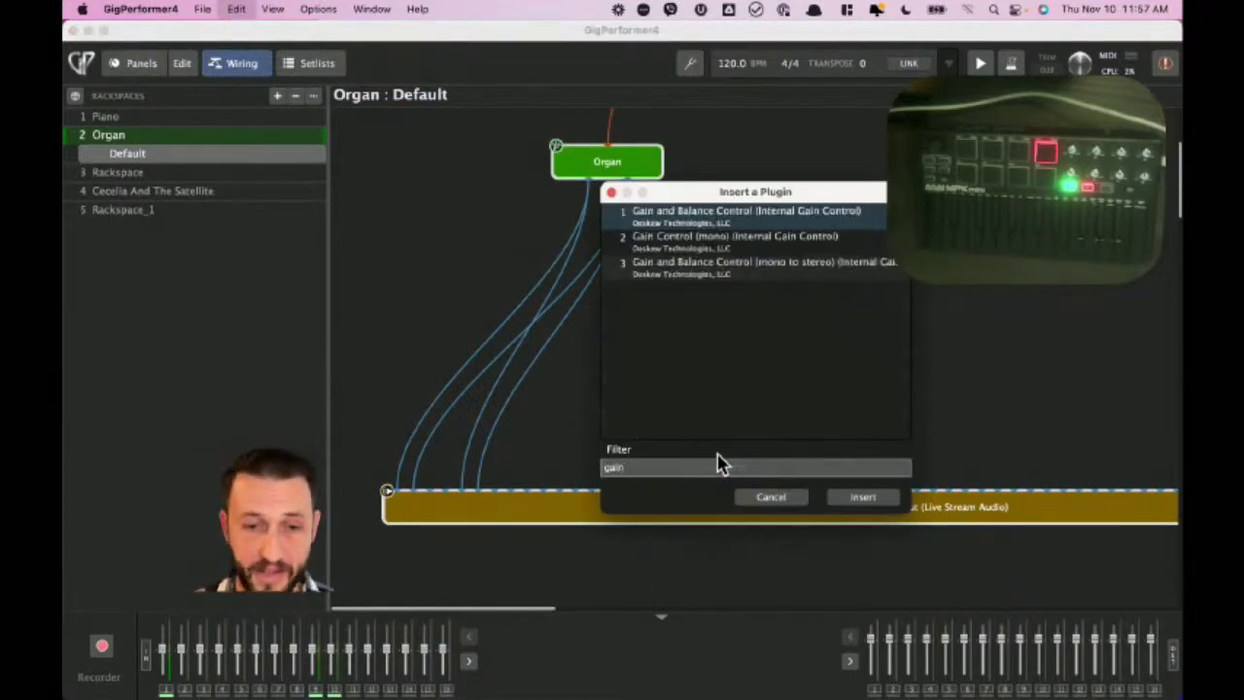
{"action": "key", "text": "Return"}
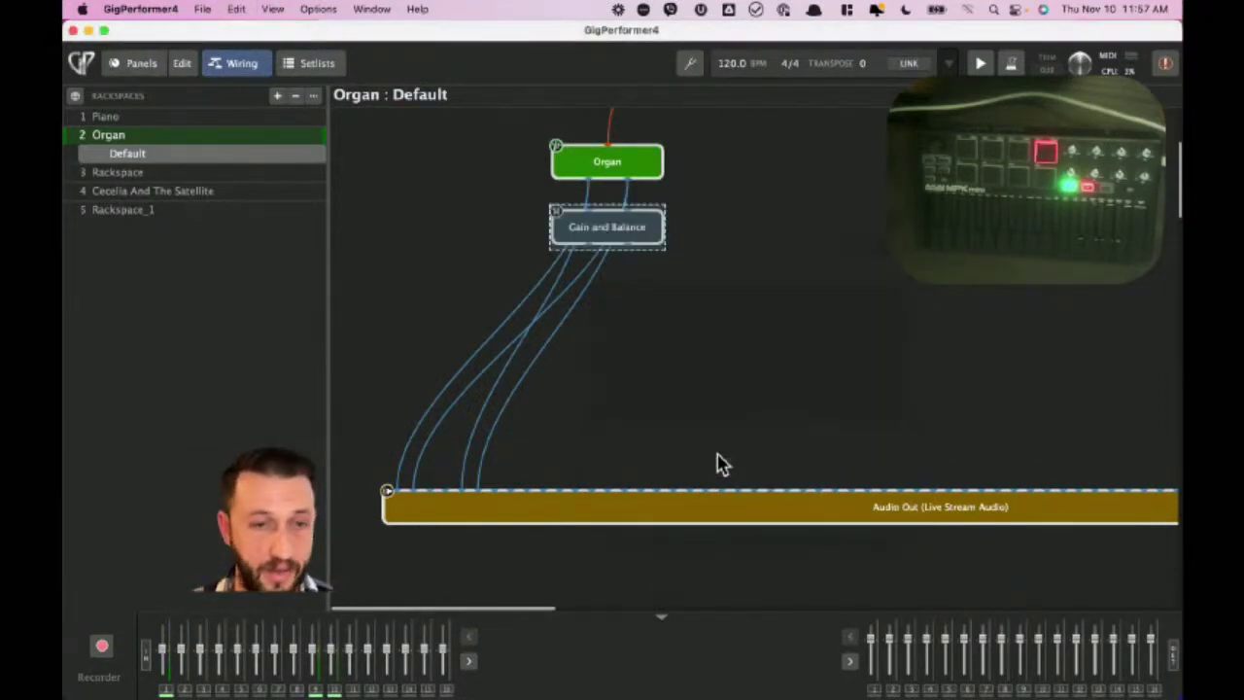
Place the Gain and Balance block between Organ and Audio Out, and route the Organ's second stereo output pair through it.
{"action": "left_click_drag", "start_coordinate": [604, 240], "coordinate": [492, 453]}
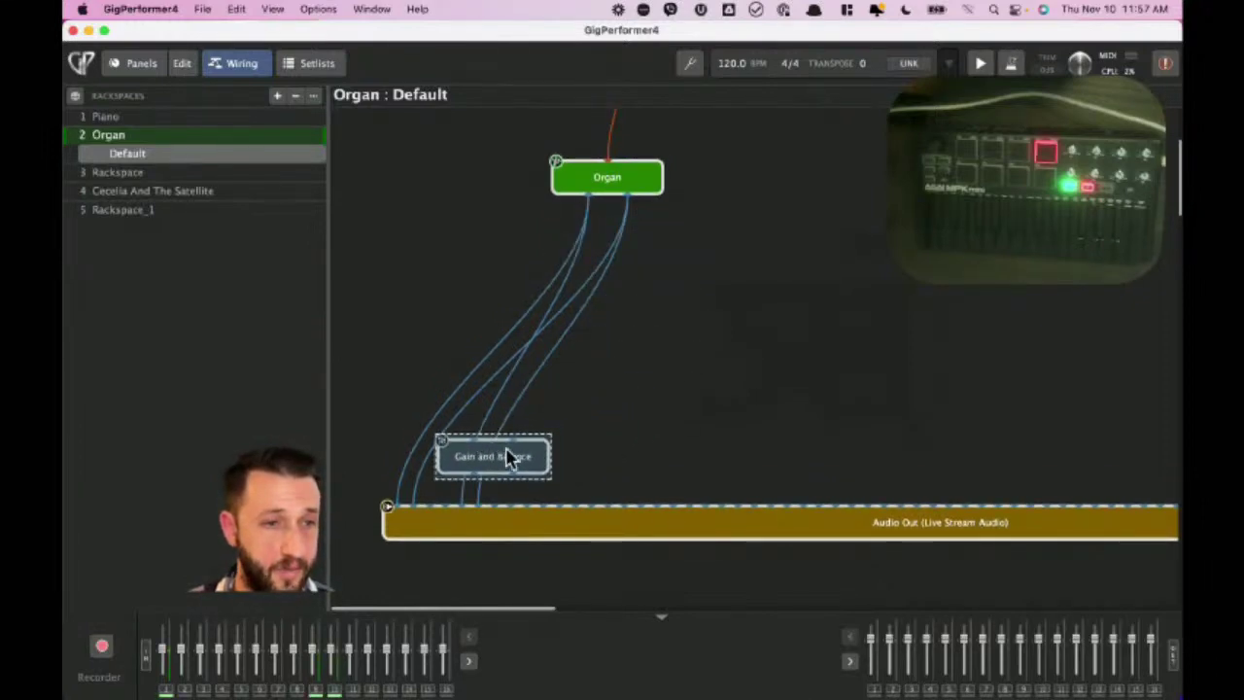
{"action": "left_click", "coordinate": [497, 457]}
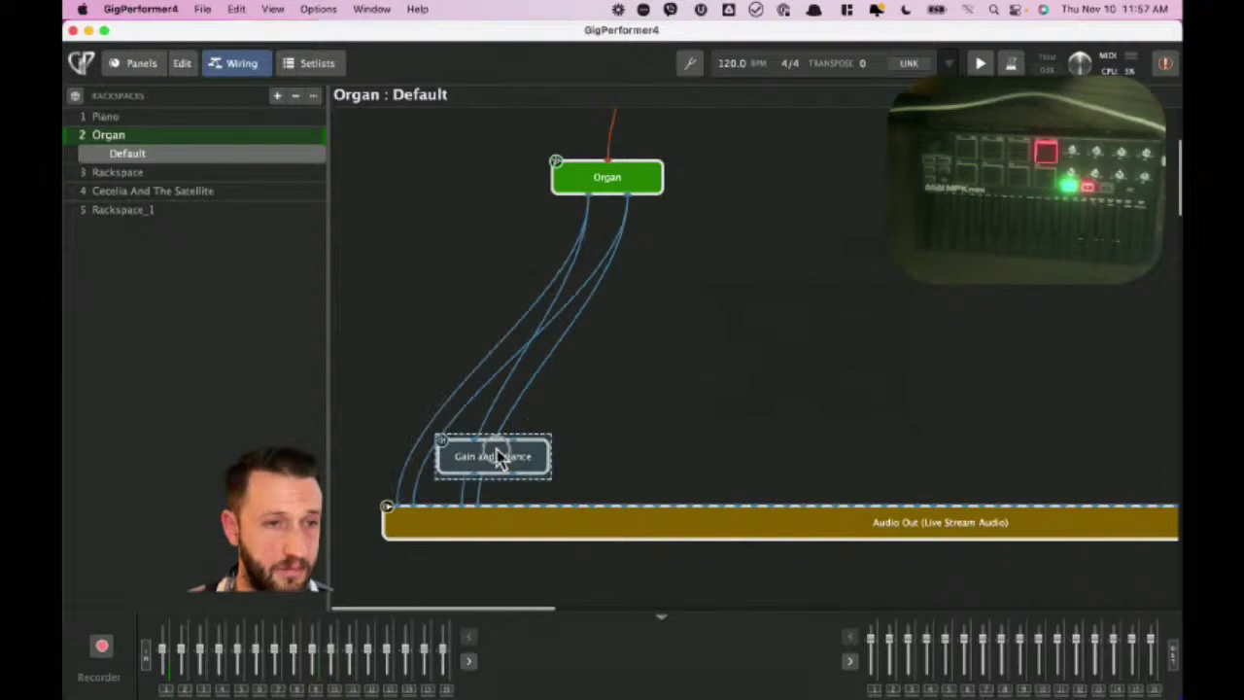
{"action": "left_click_drag", "start_coordinate": [497, 457], "coordinate": [712, 455]}
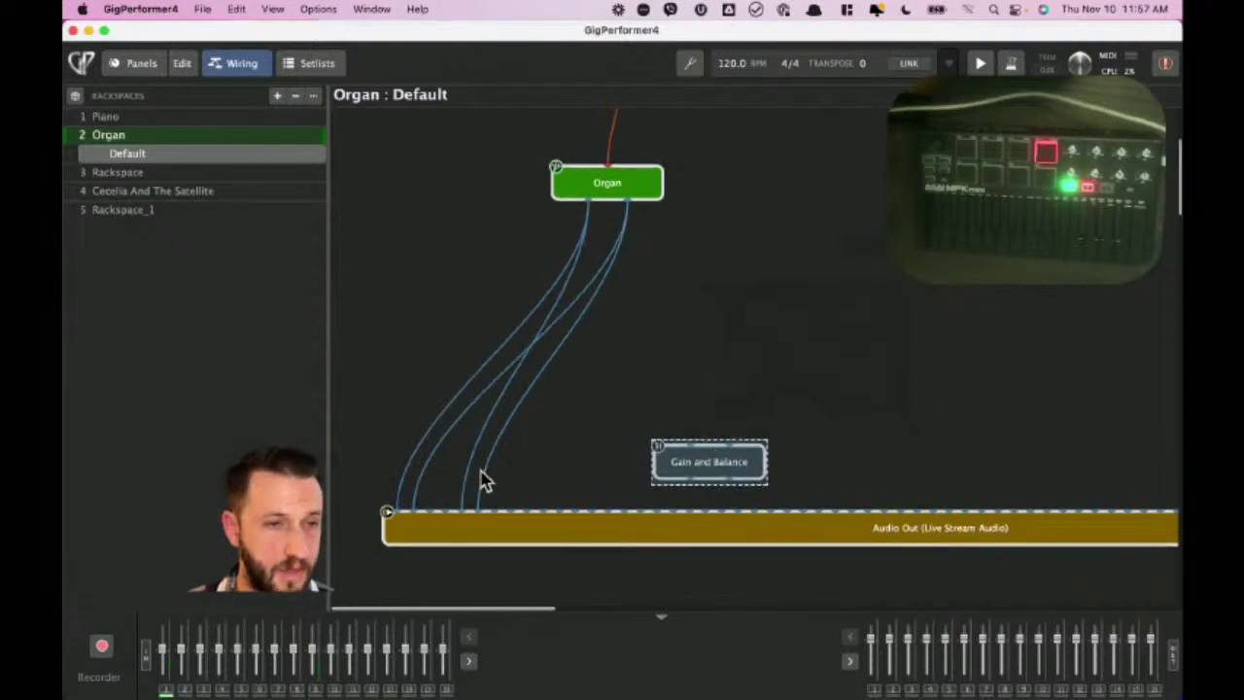
{"action": "left_click_drag", "start_coordinate": [480, 492], "coordinate": [726, 444]}
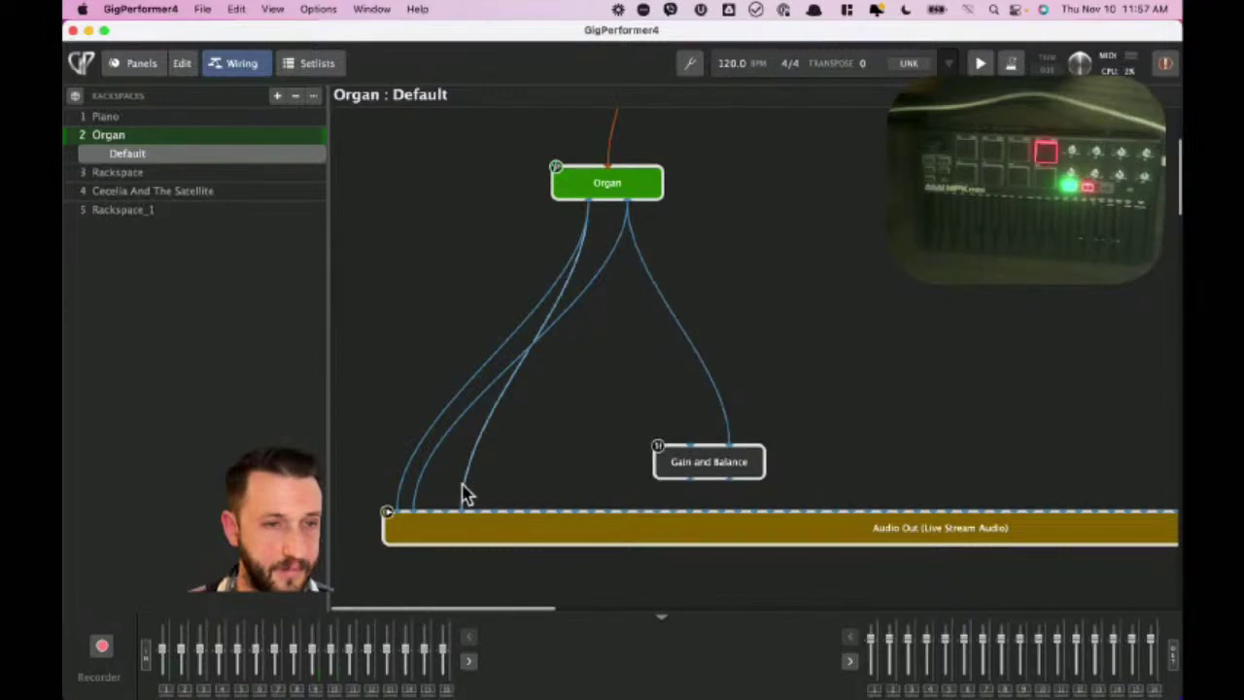
{"action": "left_click_drag", "start_coordinate": [465, 491], "coordinate": [591, 421]}
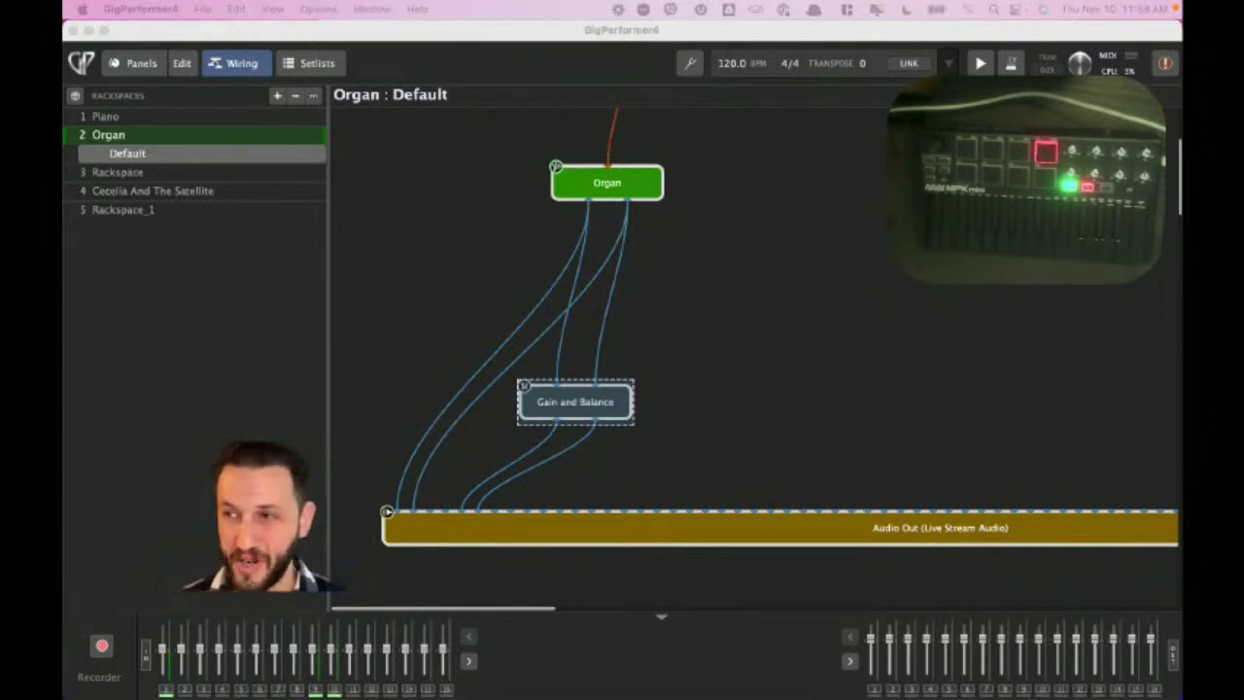
Return to the Organ panel in edit mode and place a The 11 knob beside the last drawbar.
{"action": "left_click", "coordinate": [134, 70]}
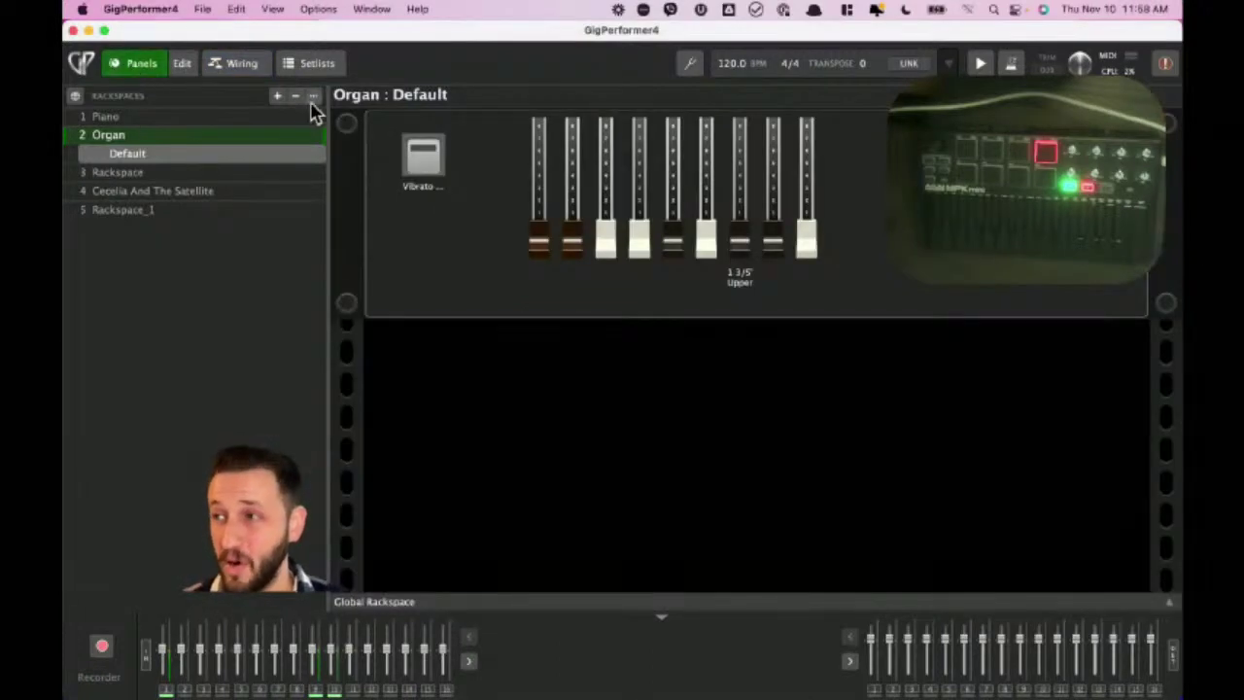
{"action": "left_click", "coordinate": [184, 66]}
{"action": "scroll", "coordinate": [151, 342], "scroll_direction": "up", "scroll_amount": 5}
{"action": "scroll", "coordinate": [151, 342], "scroll_direction": "up", "scroll_amount": 10}
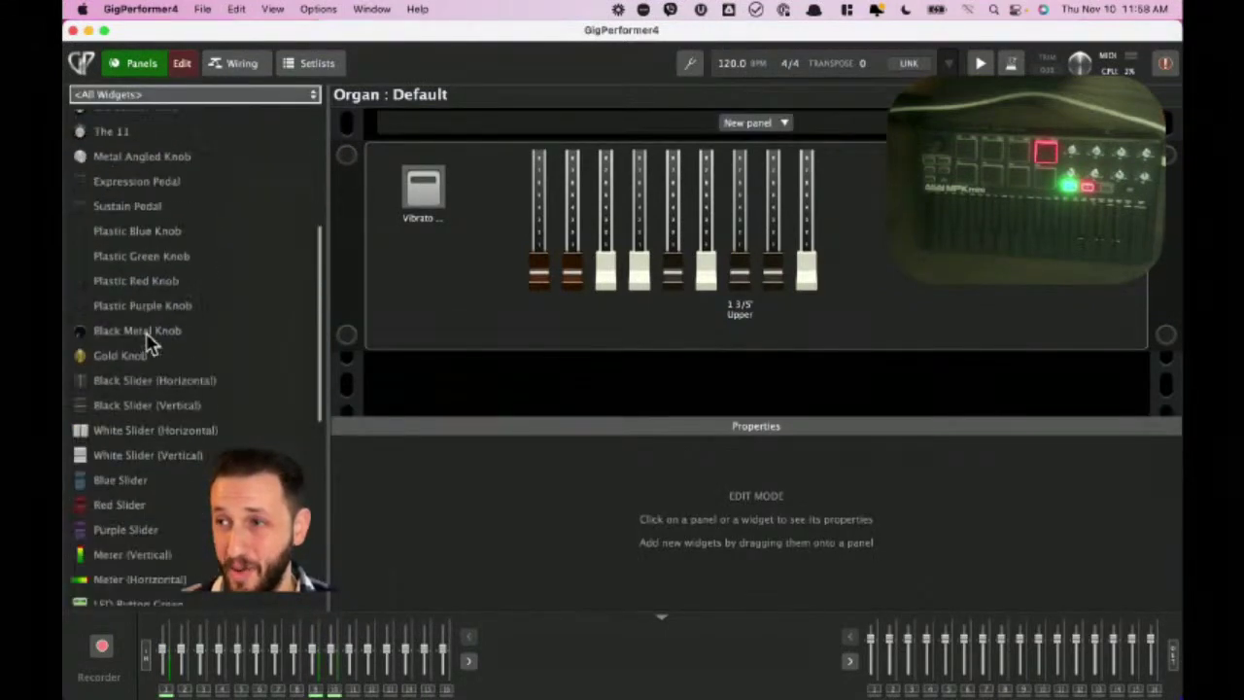
{"action": "scroll", "coordinate": [150, 342], "scroll_direction": "down", "scroll_amount": 4}
{"action": "left_click_drag", "start_coordinate": [108, 175], "coordinate": [879, 216]}
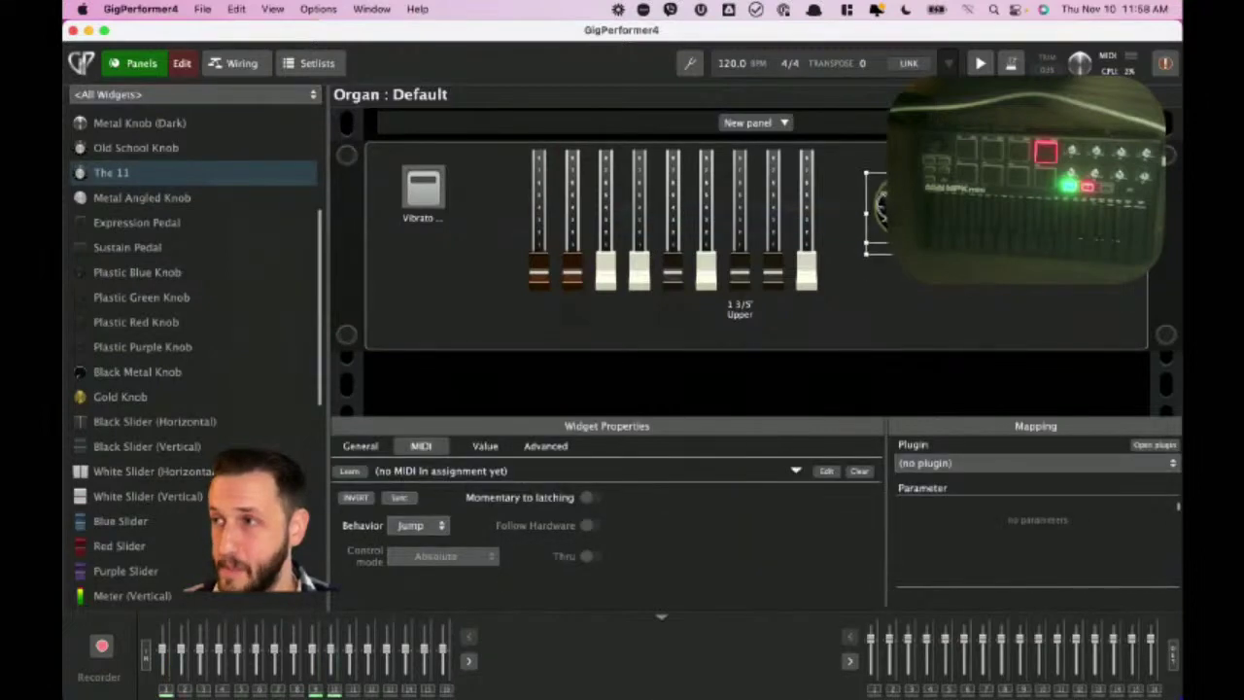
Map the The 11 knob to the Gain parameter of Gain and Balance, and position it below the Vibrato button.
{"action": "left_click", "coordinate": [1000, 463]}
{"action": "left_click", "coordinate": [957, 533]}
{"action": "left_click", "coordinate": [914, 512]}
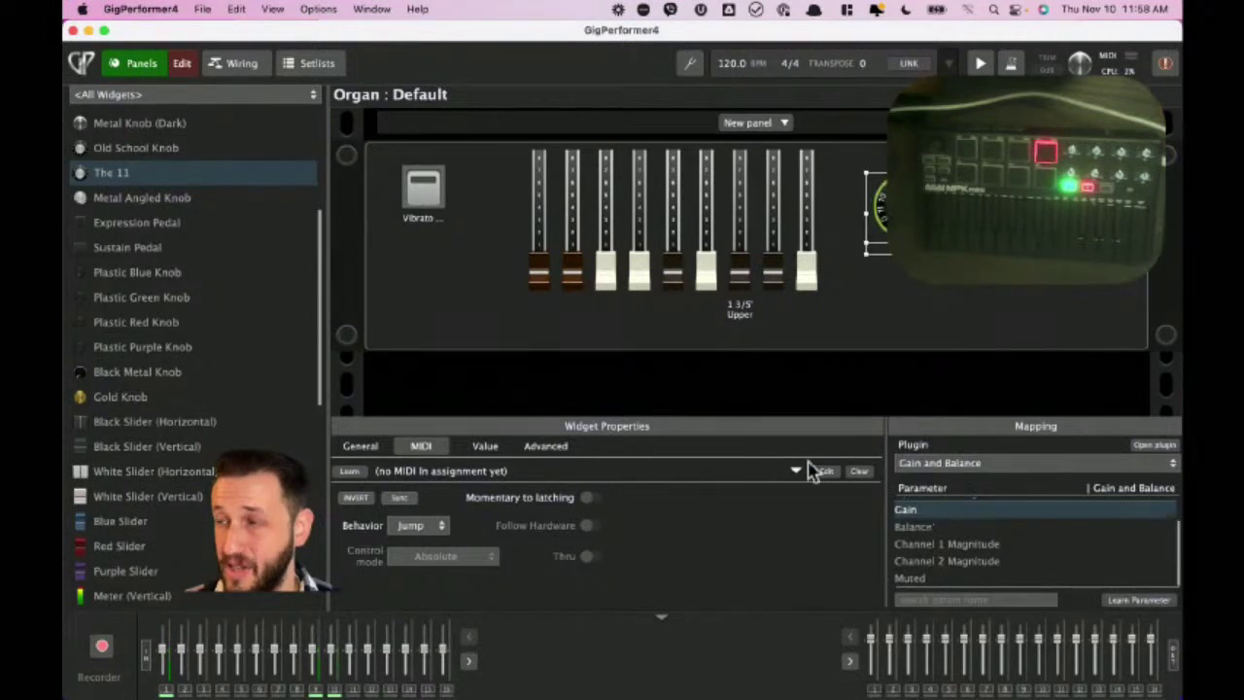
{"action": "left_click", "coordinate": [175, 70]}
{"action": "left_click", "coordinate": [175, 70]}
{"action": "left_click_drag", "start_coordinate": [110, 172], "coordinate": [435, 300]}
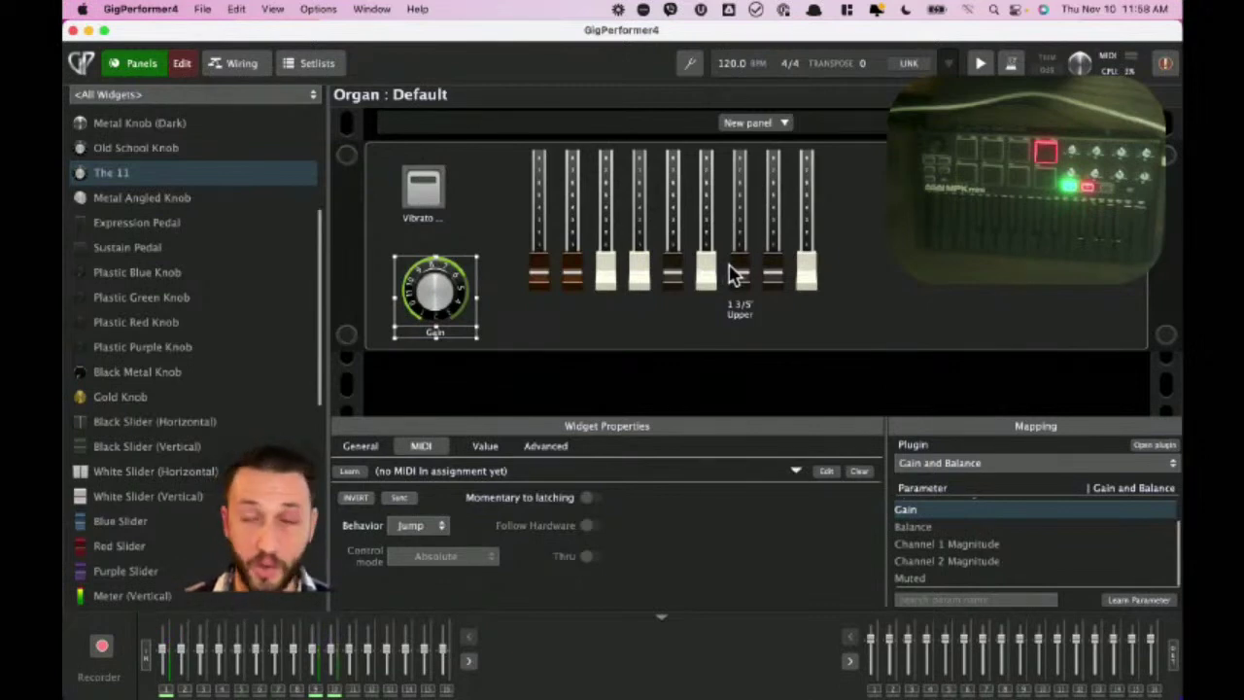
Review the Gain knob's Advanced, Value, MIDI and General widget properties.
{"action": "left_click", "coordinate": [546, 449]}
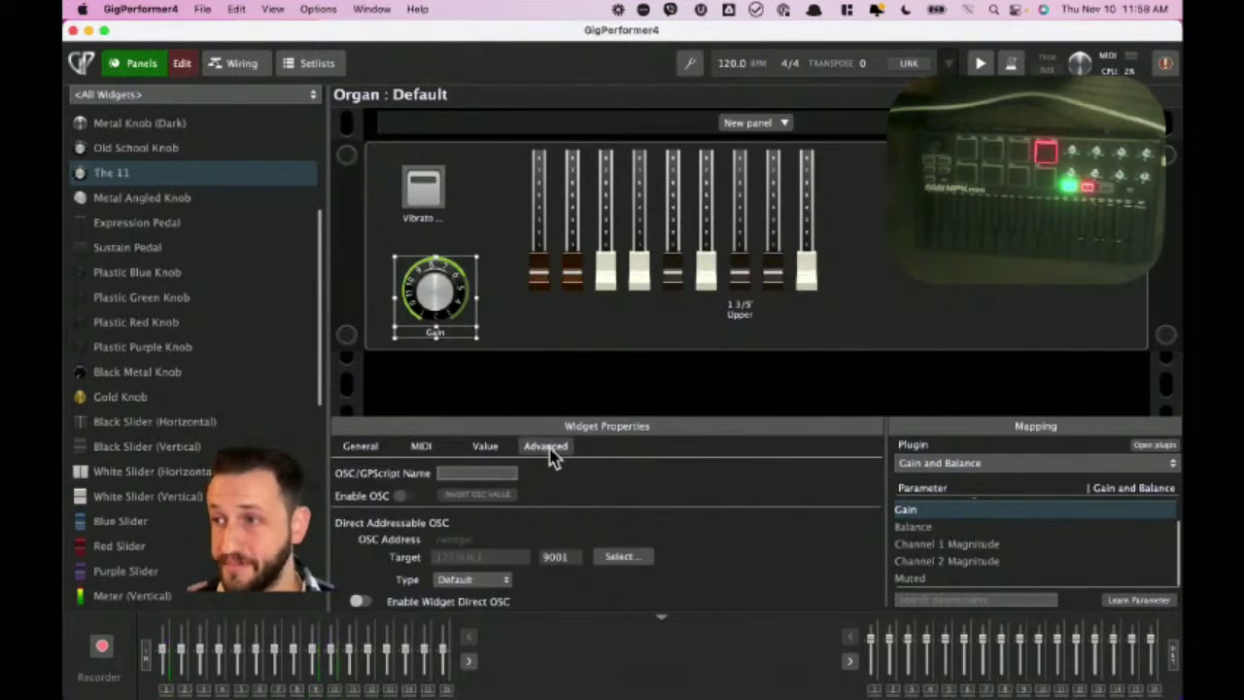
{"action": "left_click", "coordinate": [488, 450]}
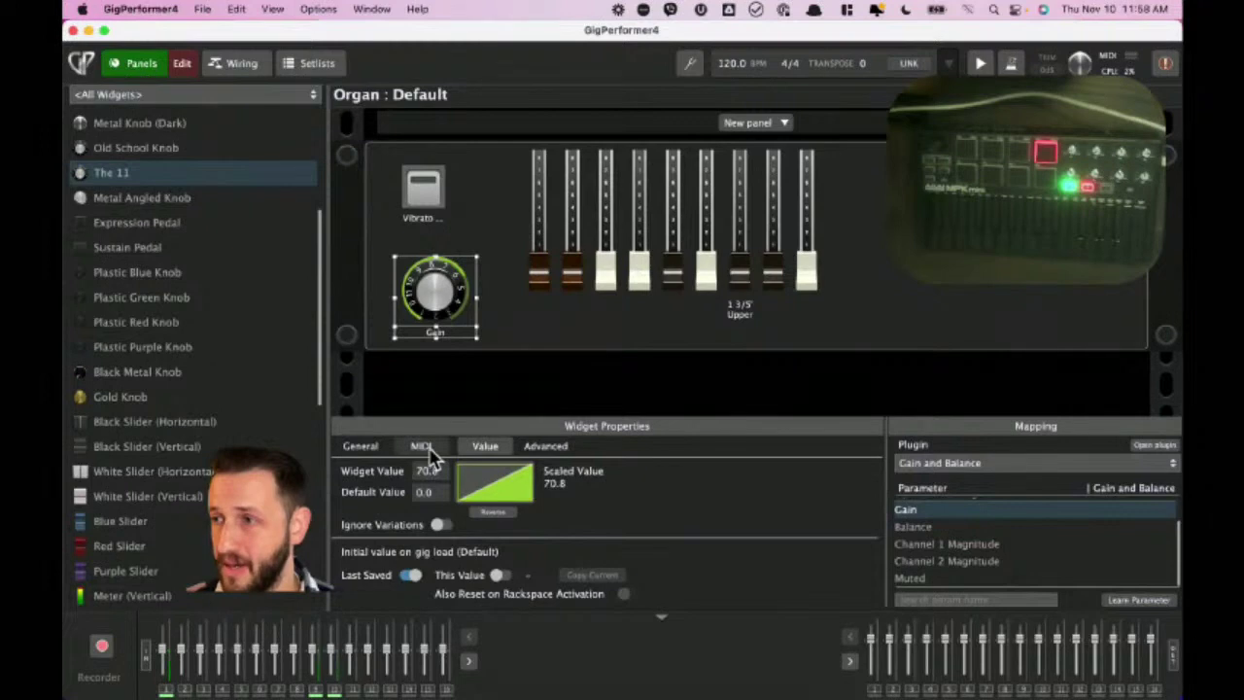
{"action": "left_click", "coordinate": [420, 457]}
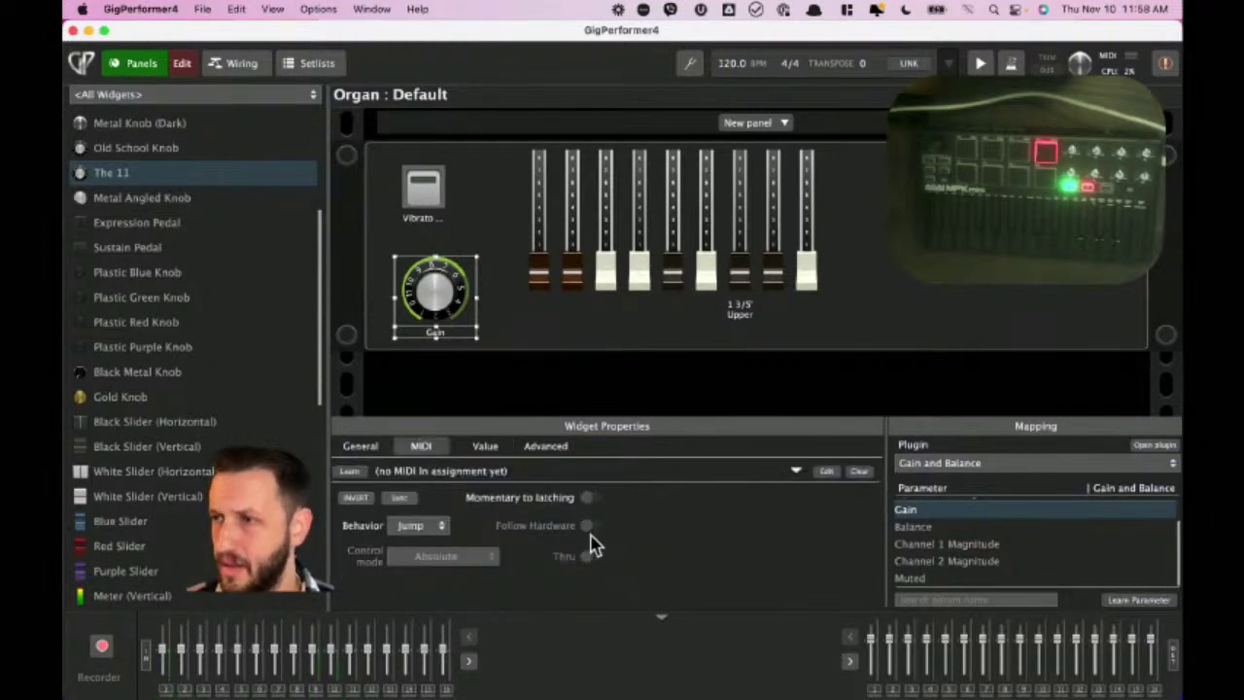
{"action": "left_click", "coordinate": [361, 446]}
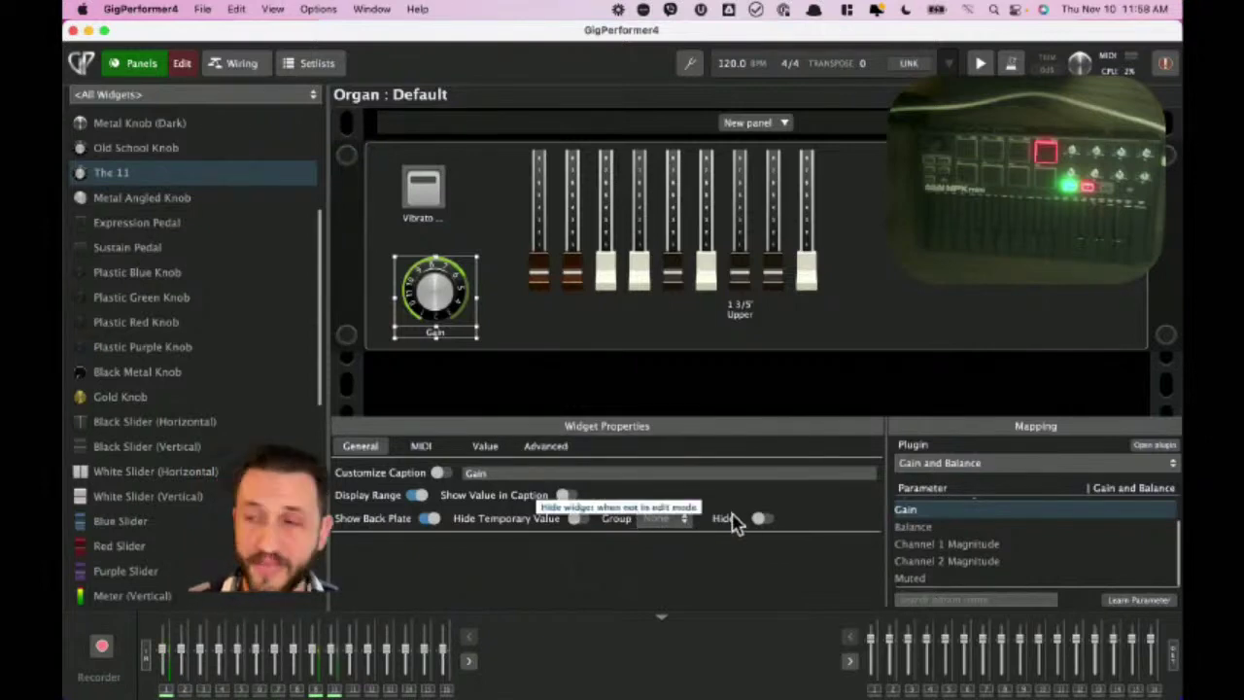
Assign the Gain knob and the 1 3/5' Upper drawbar to widget group A.
{"action": "left_click", "coordinate": [675, 518]}
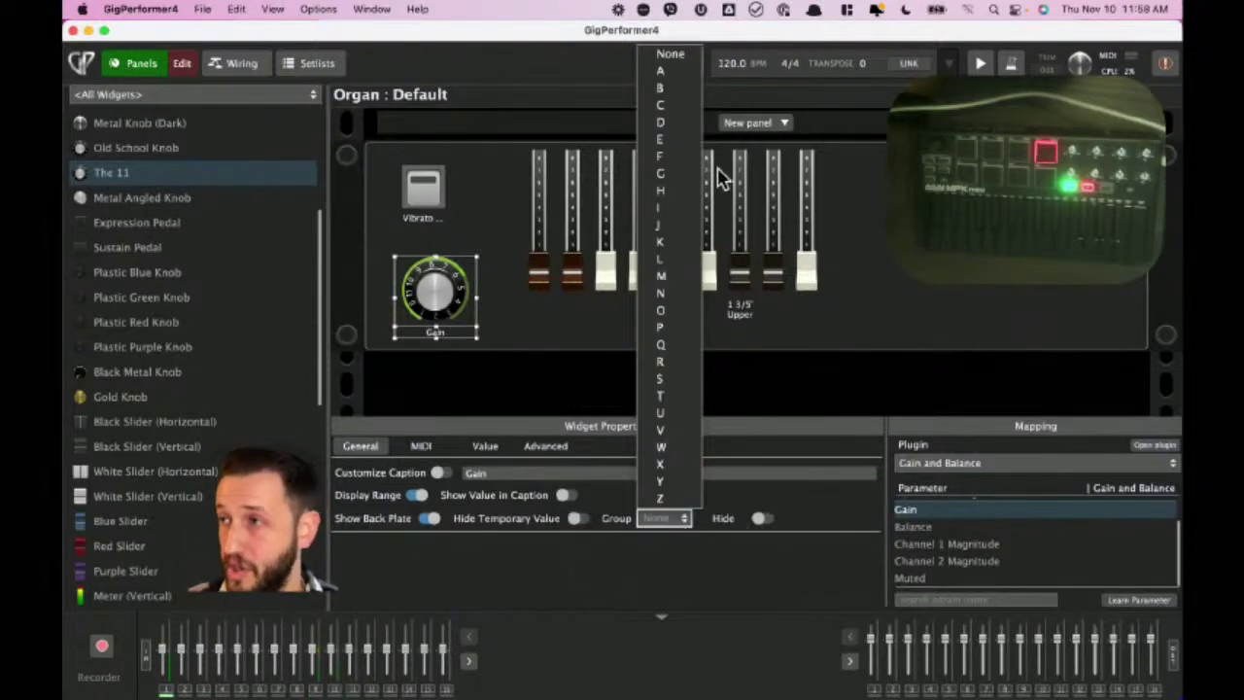
{"action": "left_click", "coordinate": [680, 76]}
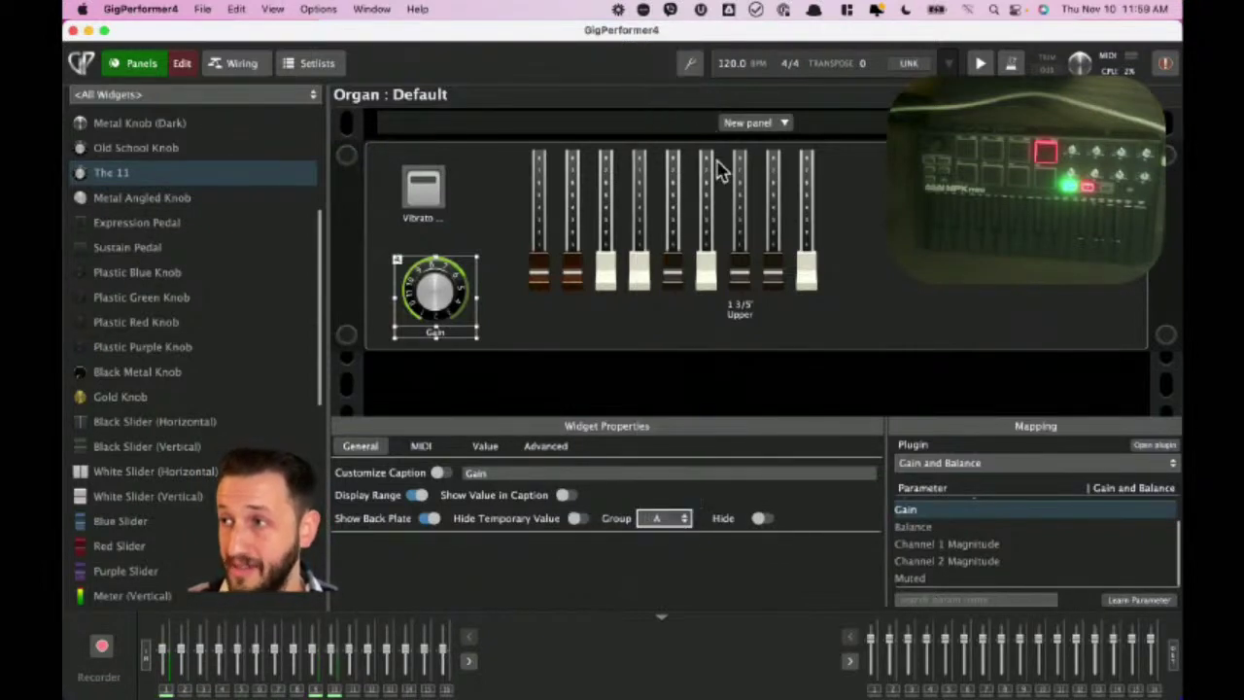
{"action": "left_click", "coordinate": [738, 233]}
{"action": "left_click", "coordinate": [663, 518]}
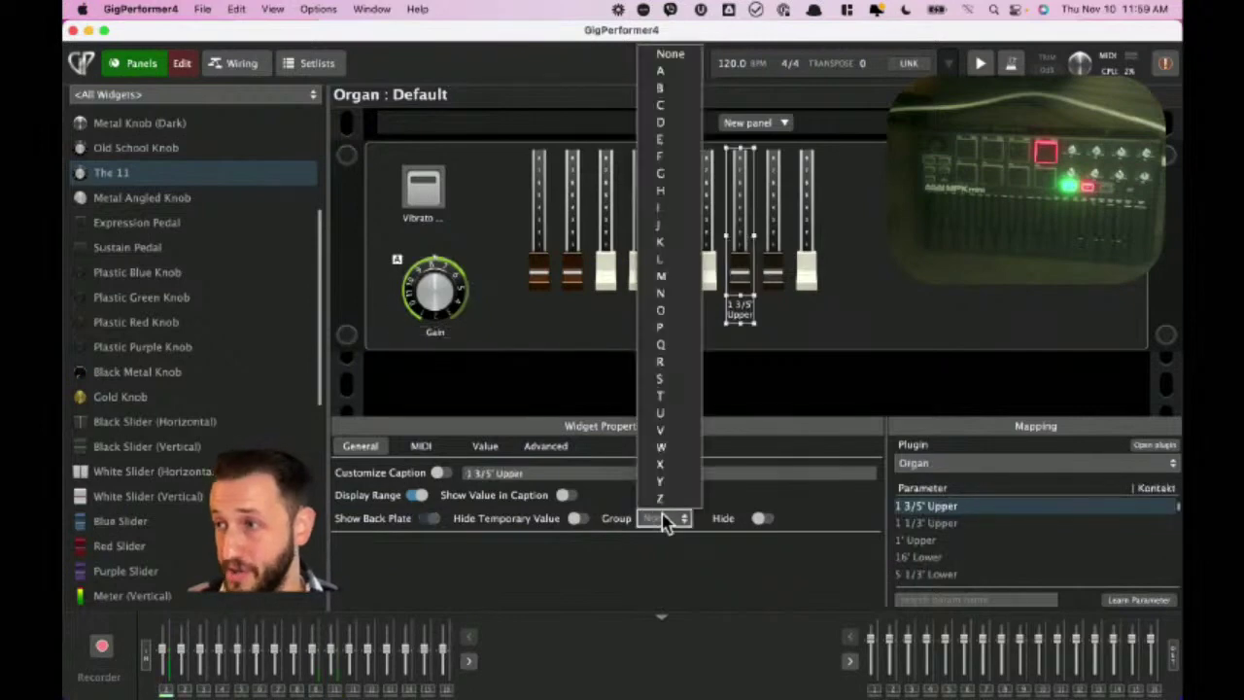
{"action": "left_click", "coordinate": [656, 76]}
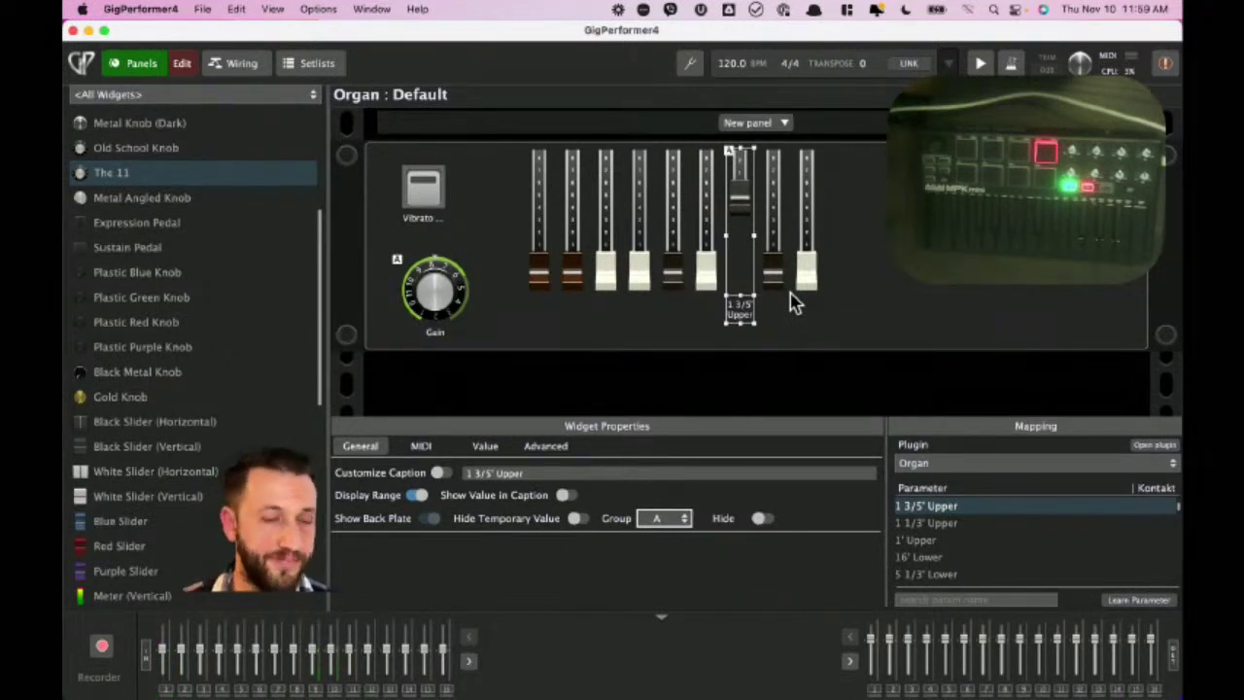
Check the Gain knob's MIDI, General and Value properties, move it slightly up toward the Vibrato button, and leave edit mode.
{"action": "left_click", "coordinate": [434, 301]}
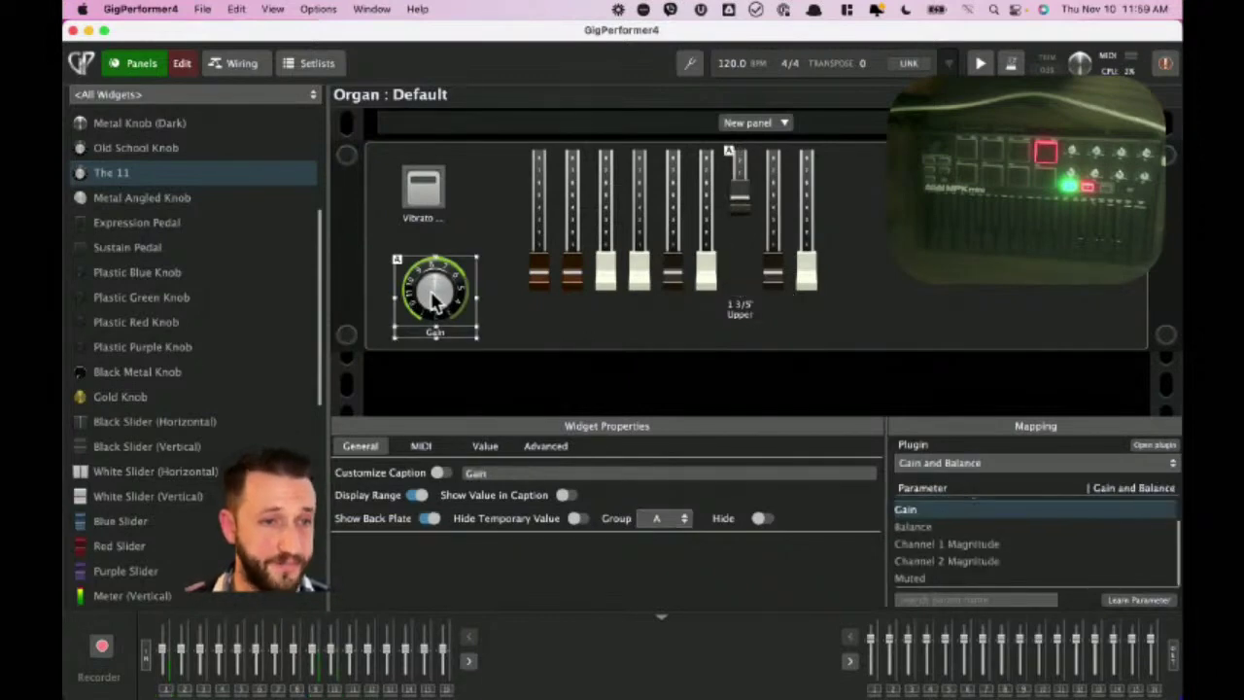
{"action": "left_click", "coordinate": [422, 449]}
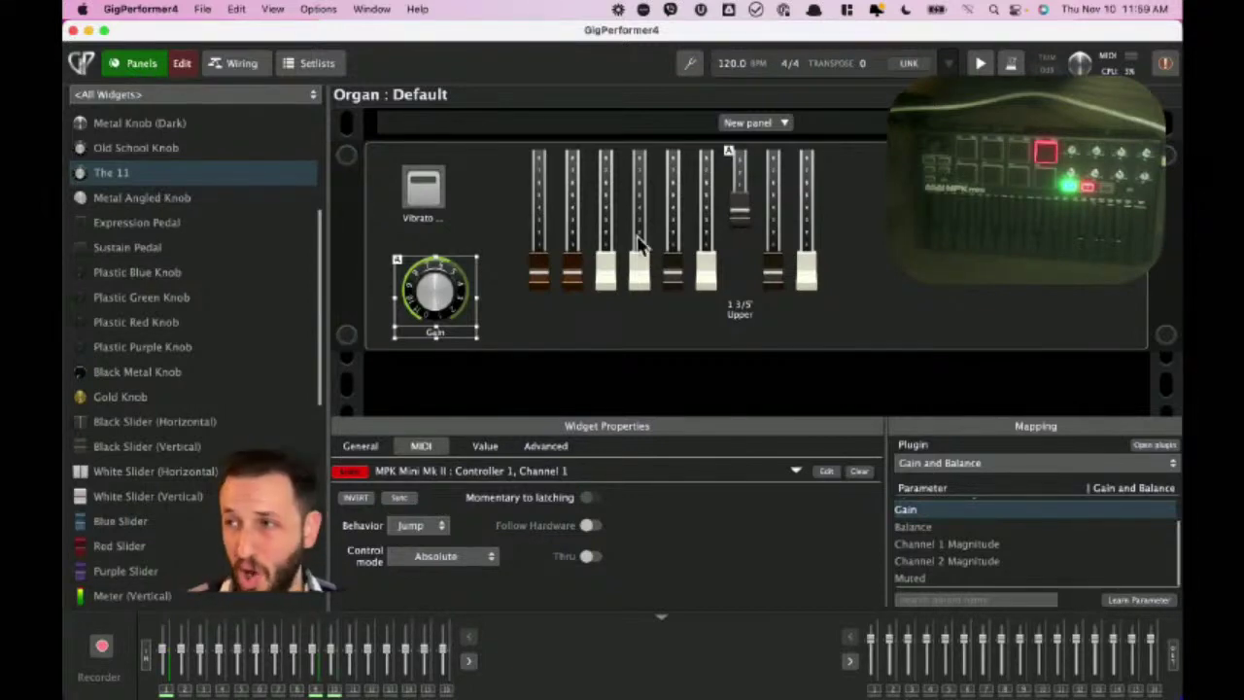
{"action": "left_click", "coordinate": [360, 445]}
{"action": "left_click", "coordinate": [485, 445]}
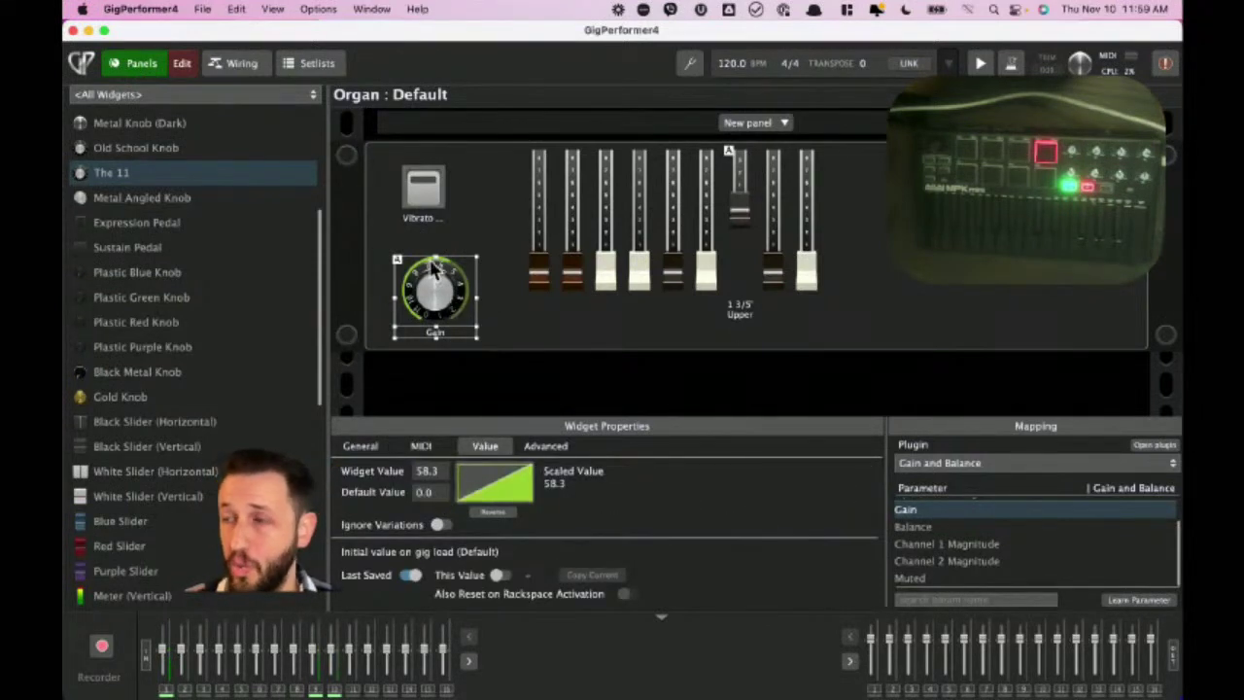
{"action": "left_click_drag", "start_coordinate": [439, 303], "coordinate": [435, 280]}
{"action": "left_click", "coordinate": [182, 63]}
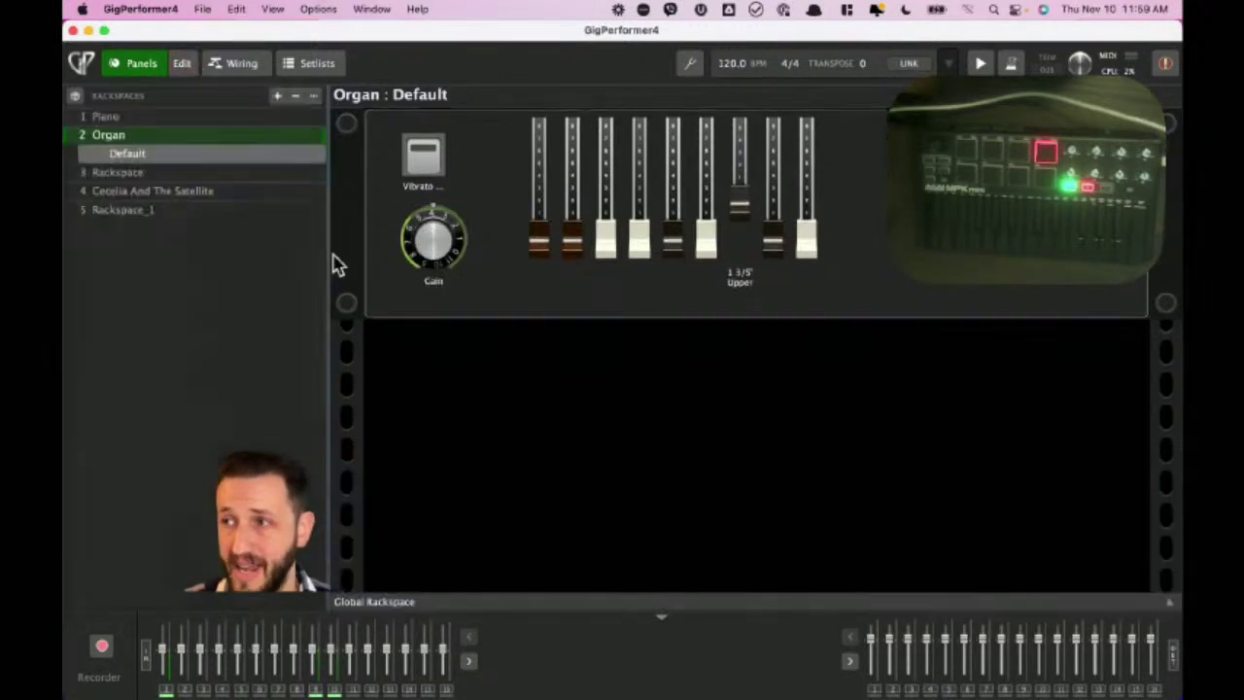
Limit the Gain knob's range, setting its current position as the minimum value and 0 dB as the maximum.
{"action": "right_click", "coordinate": [435, 255]}
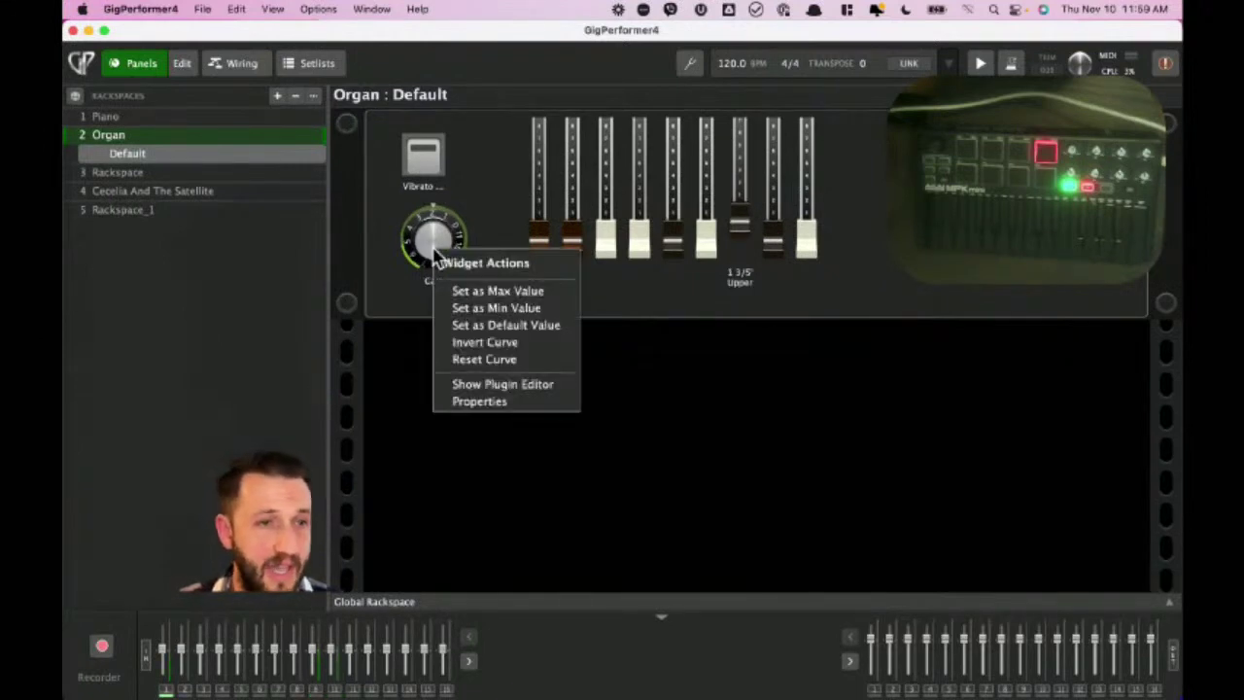
{"action": "left_click", "coordinate": [492, 309]}
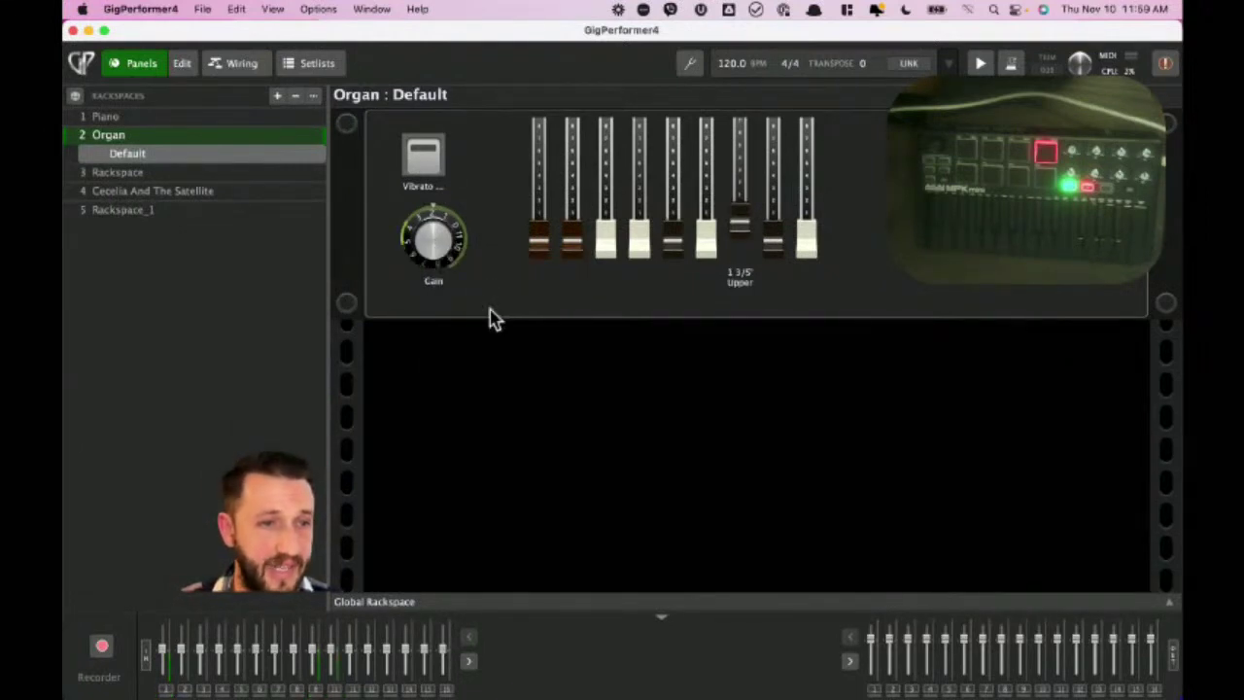
{"action": "left_click_drag", "start_coordinate": [409, 238], "coordinate": [439, 243]}
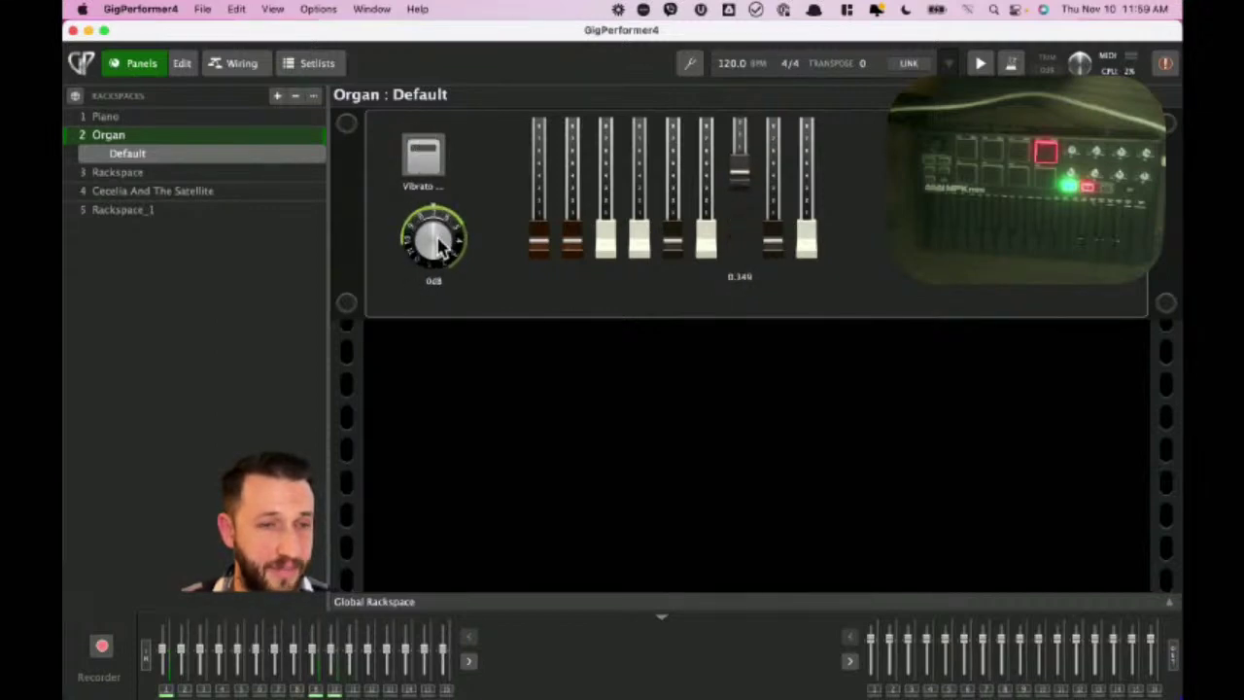
{"action": "right_click", "coordinate": [440, 269]}
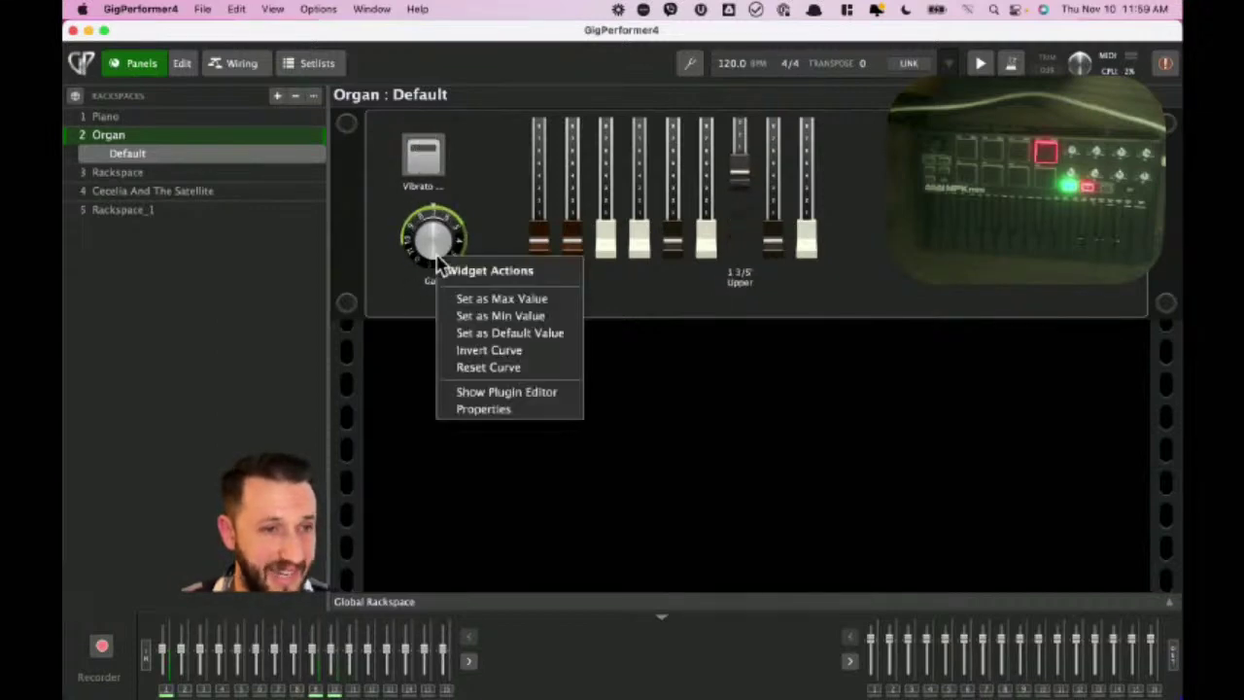
{"action": "left_click", "coordinate": [540, 299]}
Test the Gain knob across its limited range and try the Vibrato button.
{"action": "left_click_drag", "start_coordinate": [442, 251], "coordinate": [447, 109]}
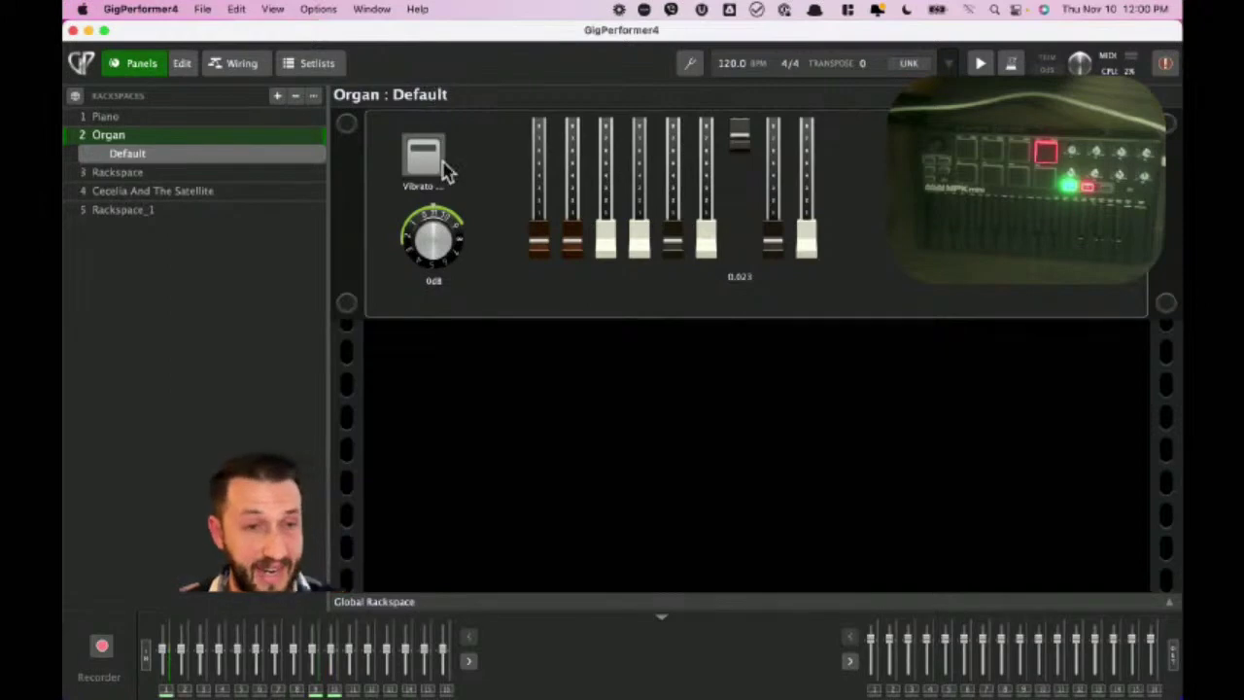
{"action": "left_click", "coordinate": [424, 160]}
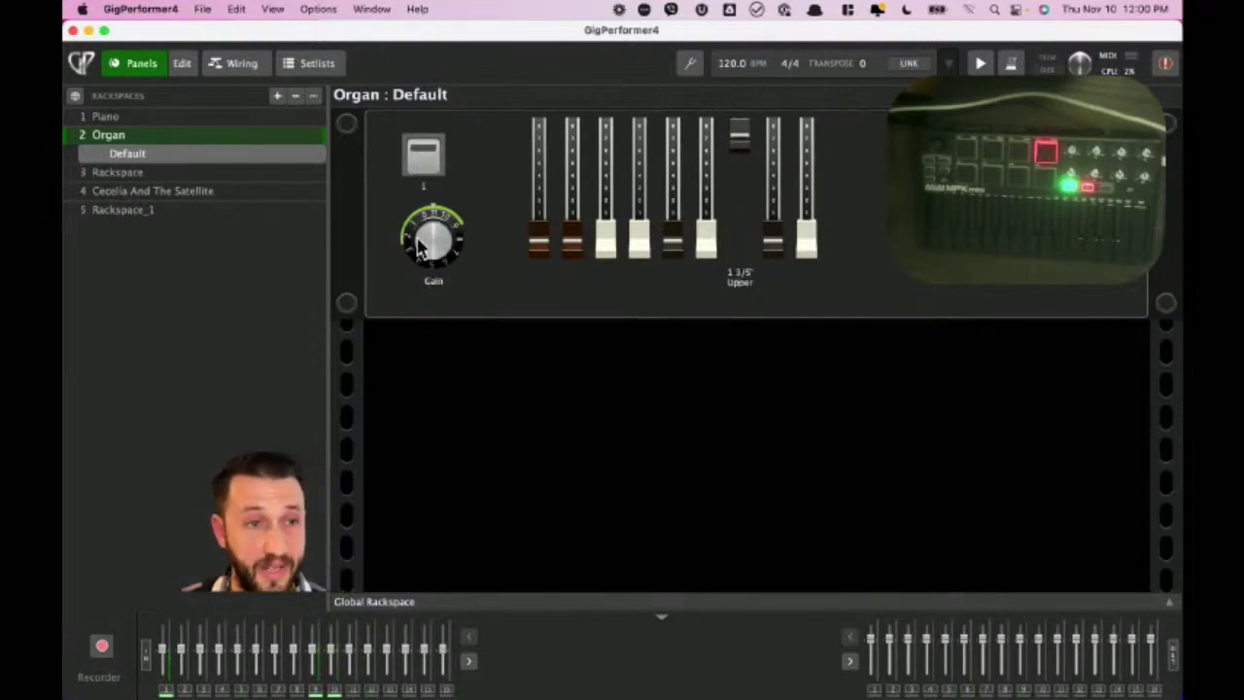
{"action": "left_click_drag", "start_coordinate": [424, 241], "coordinate": [424, 165]}
{"action": "left_click_drag", "start_coordinate": [461, 369], "coordinate": [461, 366]}
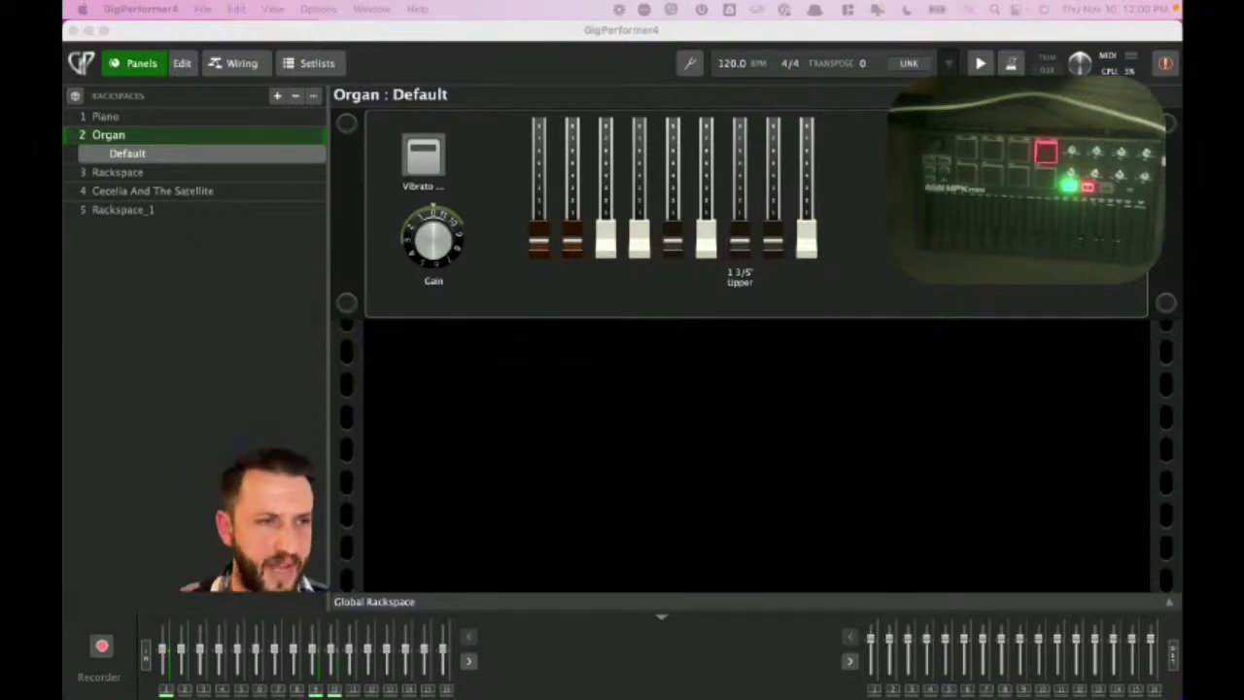
Hide the Gain knob in the Organ rackspace outside edit mode, and return to the performance panel.
{"action": "left_click", "coordinate": [143, 212]}
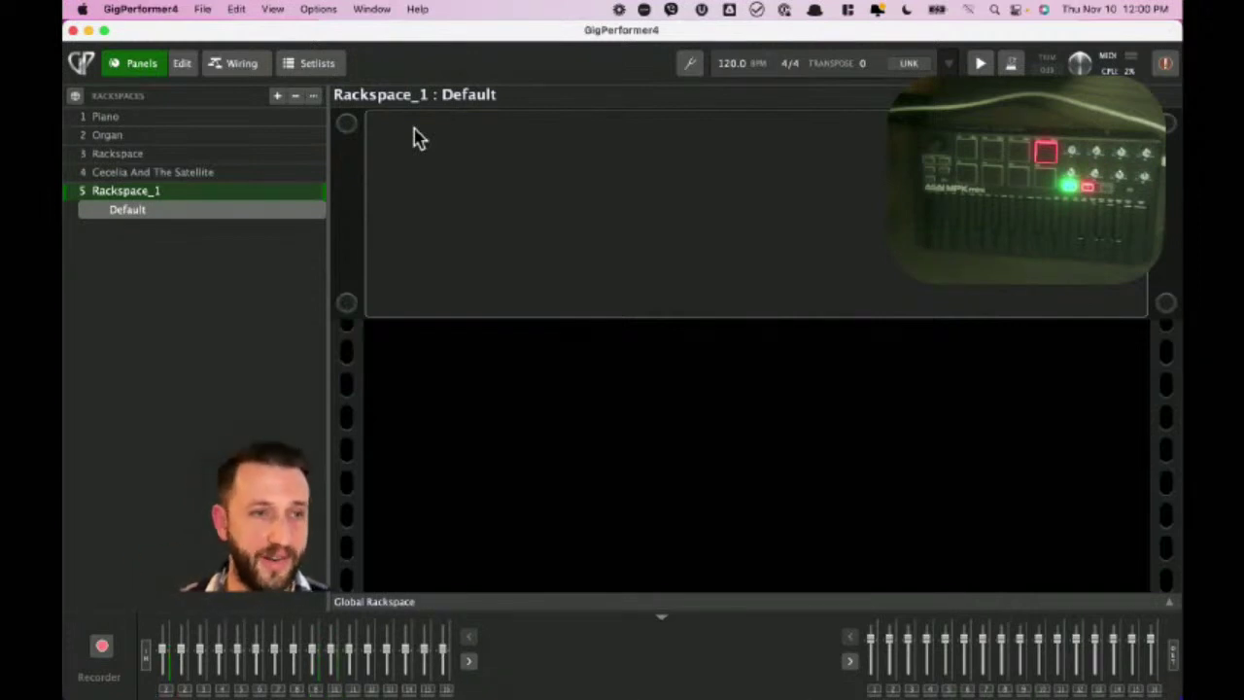
{"action": "left_click", "coordinate": [161, 142]}
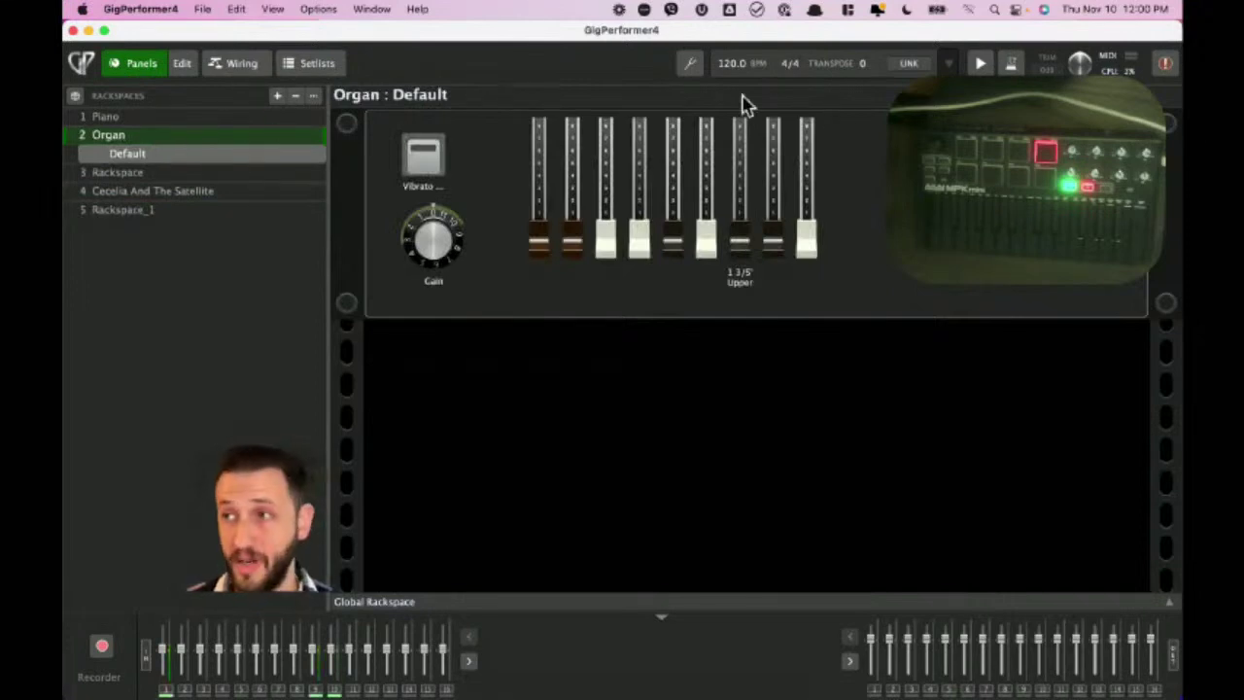
{"action": "left_click", "coordinate": [182, 64]}
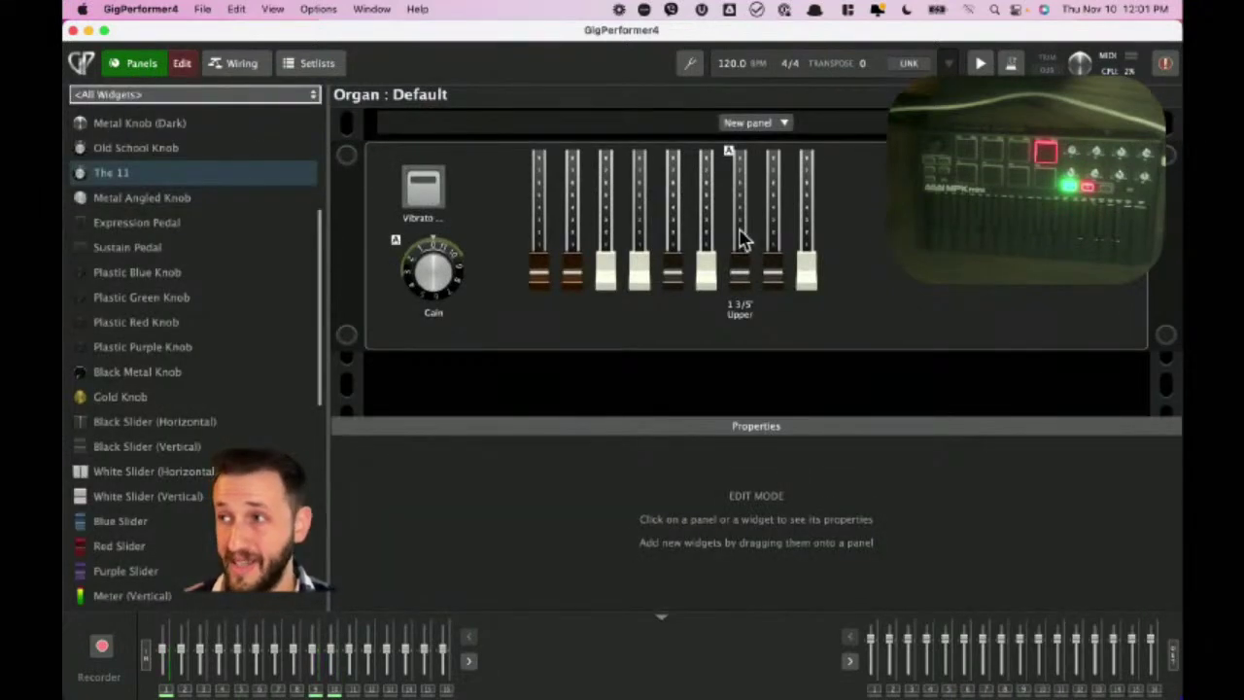
{"action": "left_click", "coordinate": [739, 238]}
{"action": "left_click", "coordinate": [439, 293]}
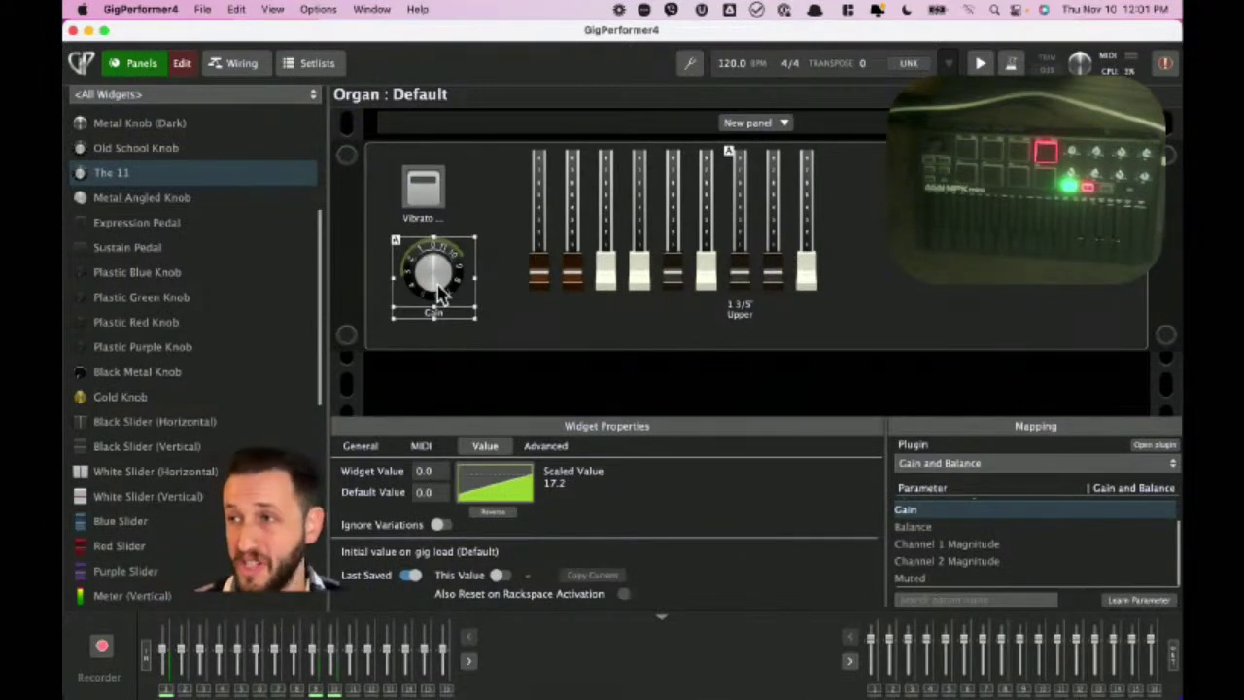
{"action": "left_click", "coordinate": [382, 453]}
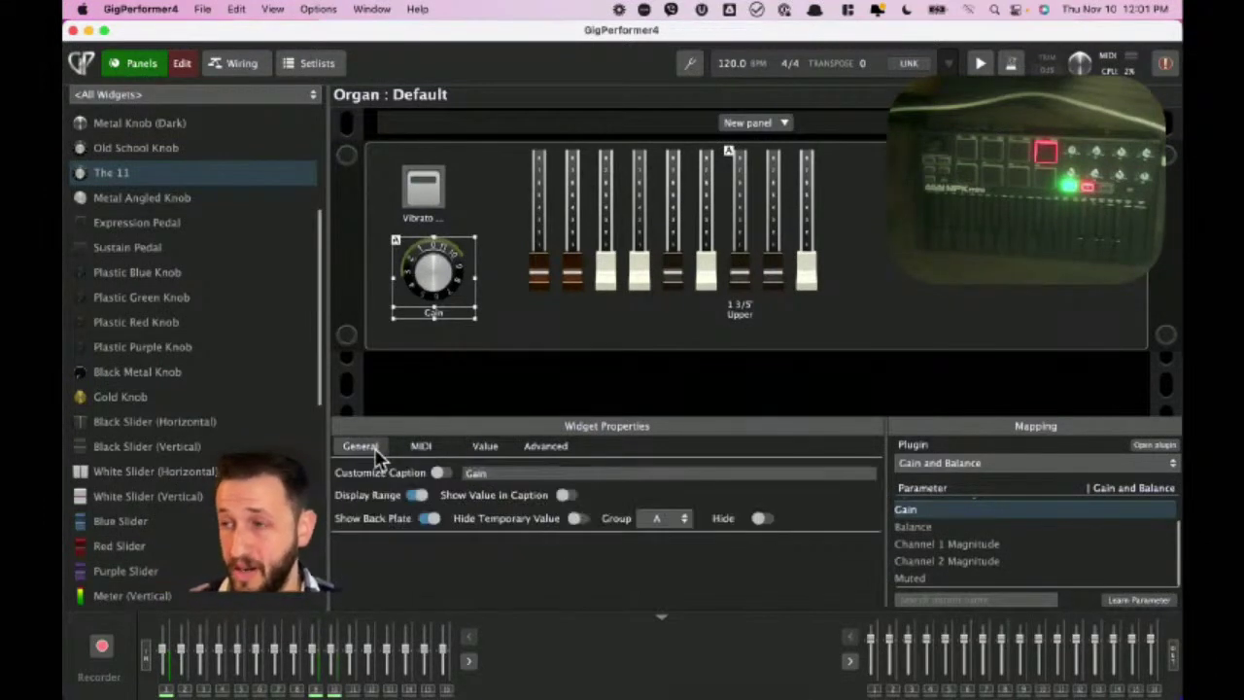
{"action": "left_click", "coordinate": [760, 519]}
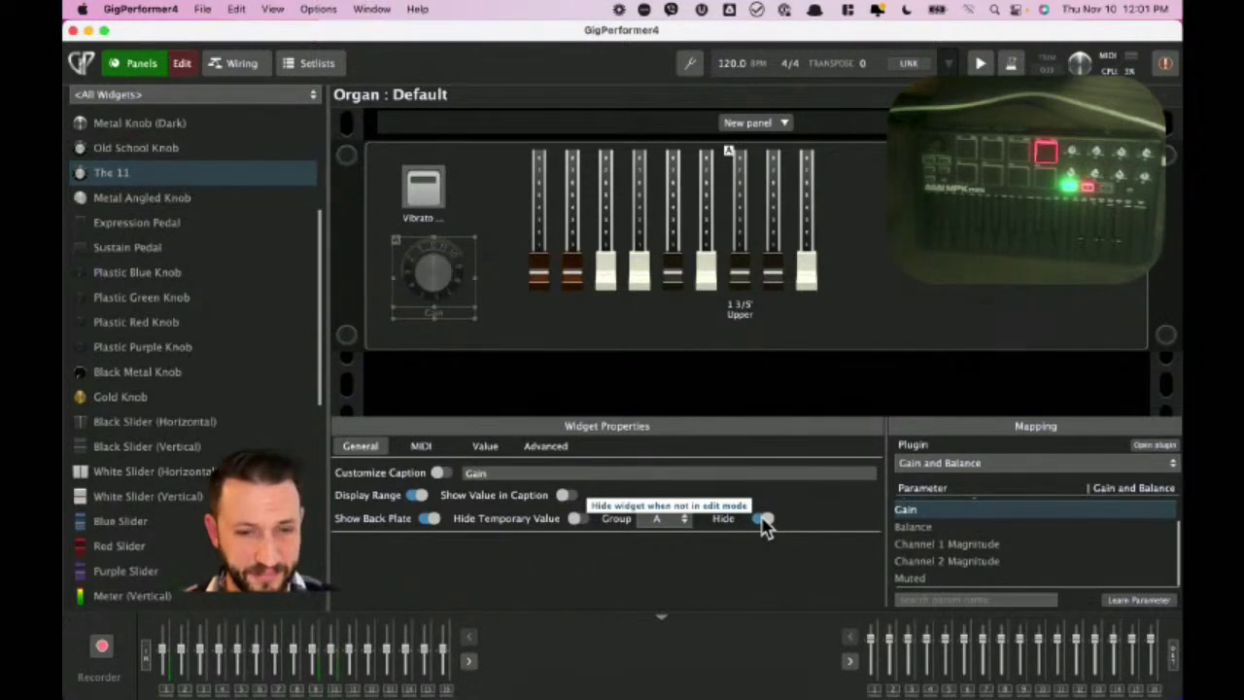
{"action": "left_click", "coordinate": [182, 64]}
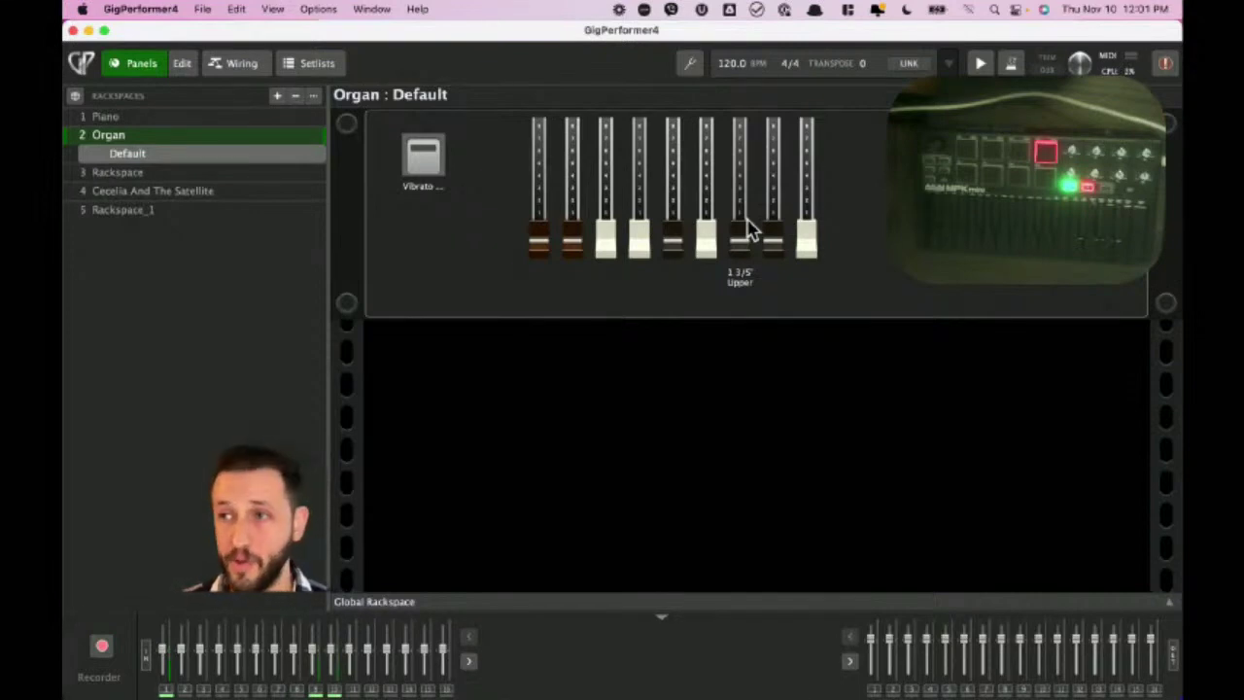
Open the wiring of Rackspace_1 and move the Audio Out block up closer to MIDI In (OMNI).
{"action": "left_click", "coordinate": [145, 211]}
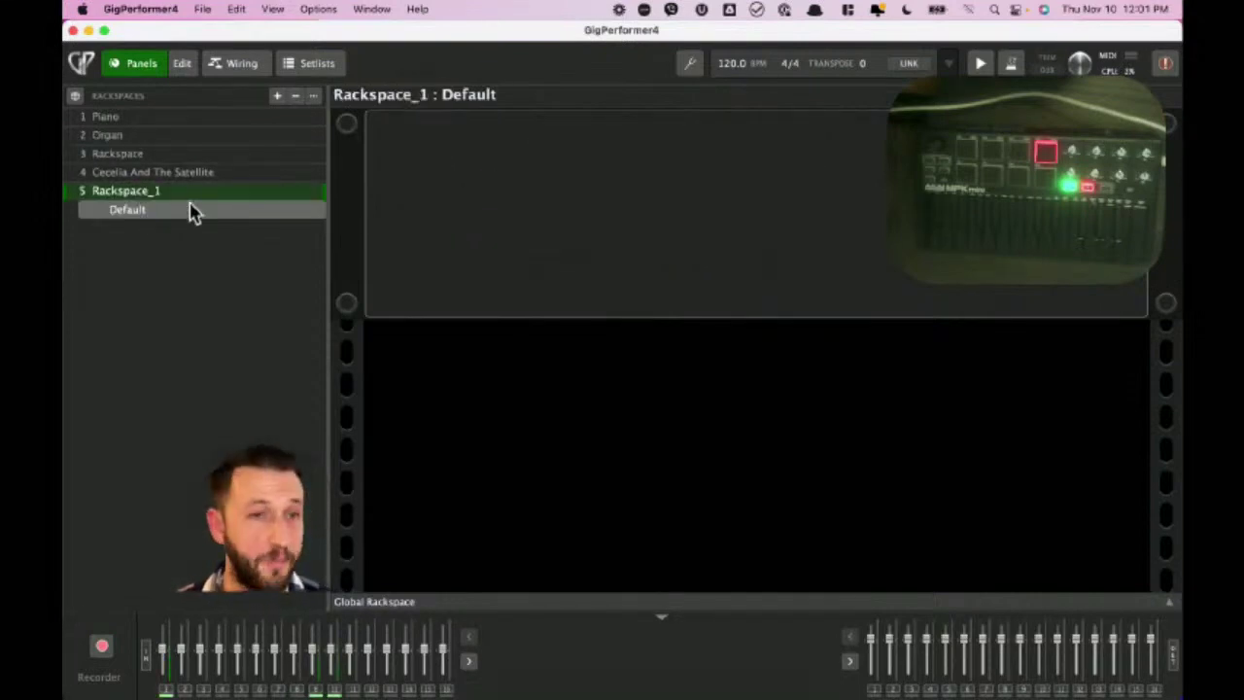
{"action": "left_click", "coordinate": [183, 66]}
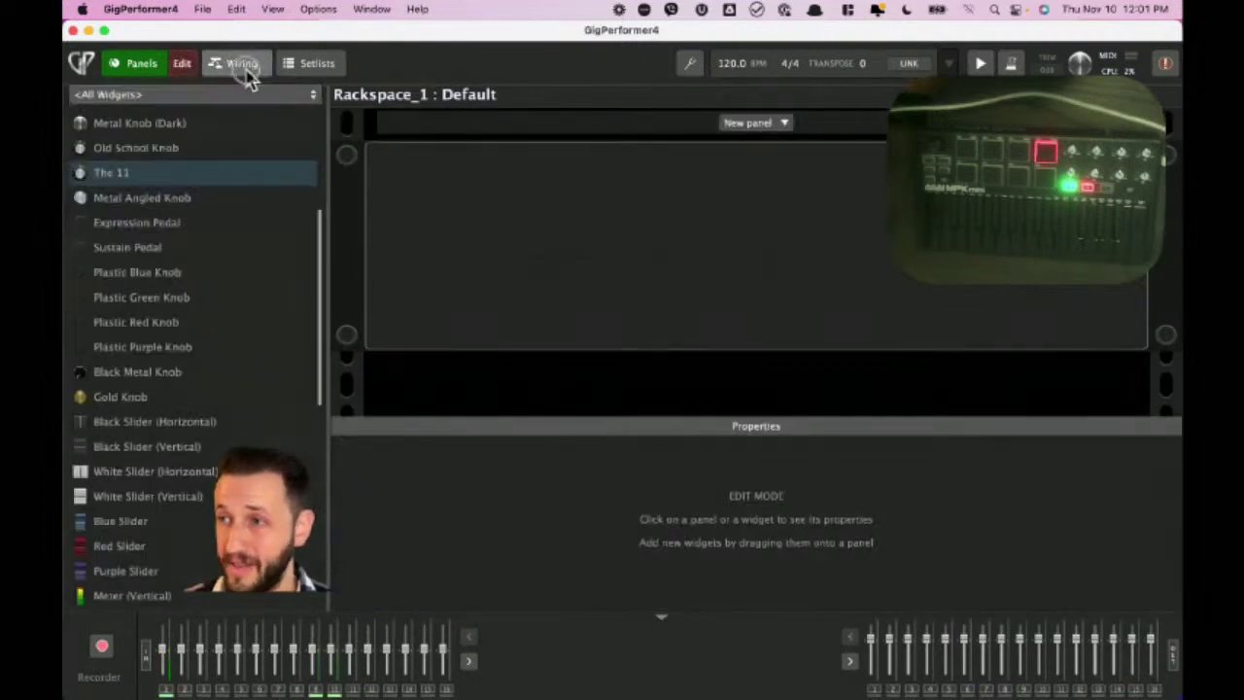
{"action": "left_click", "coordinate": [241, 64]}
{"action": "left_click_drag", "start_coordinate": [500, 574], "coordinate": [758, 473]}
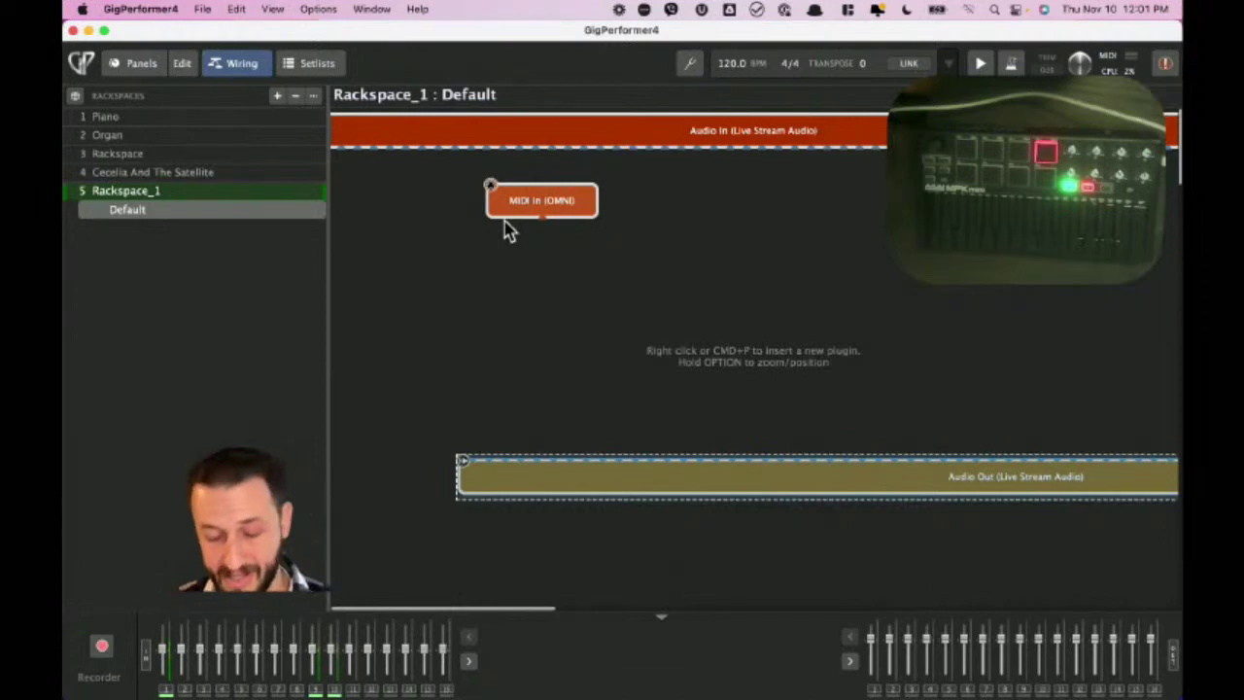
Insert the Mini V3 (VST Synth) plugin into Rackspace_1's wiring.
{"action": "key", "text": "super+p"}
{"action": "type", "text": "mini"}
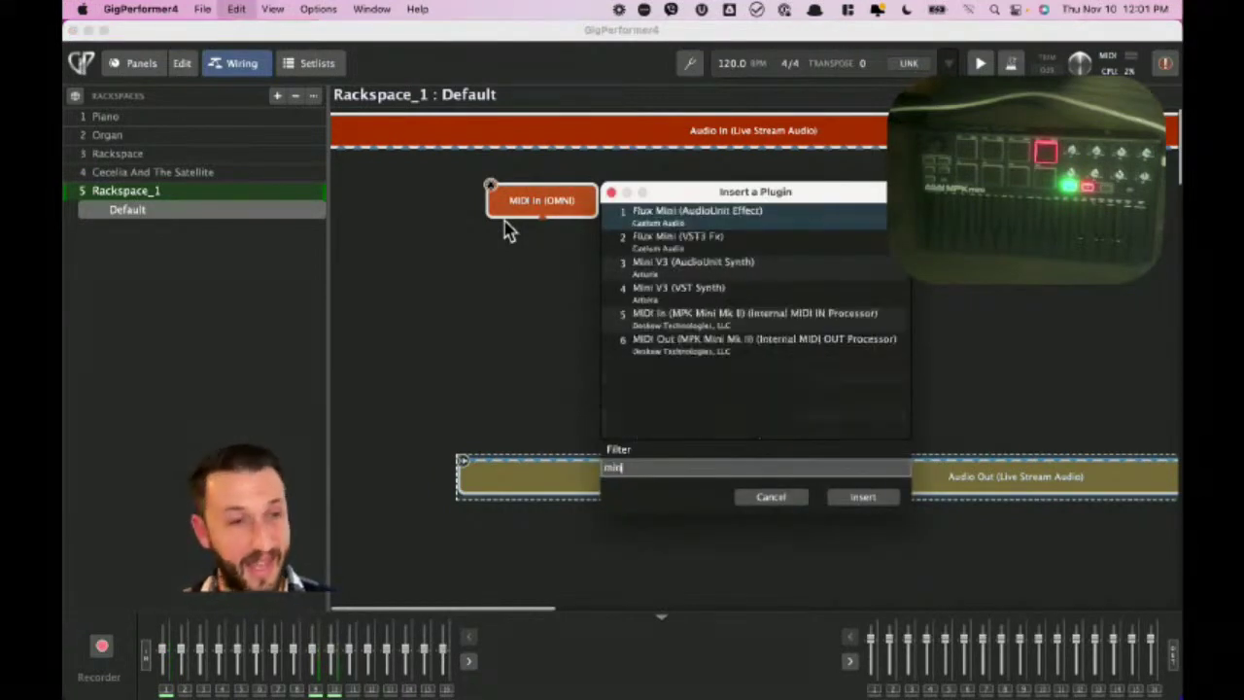
{"action": "type", "text": " v"}
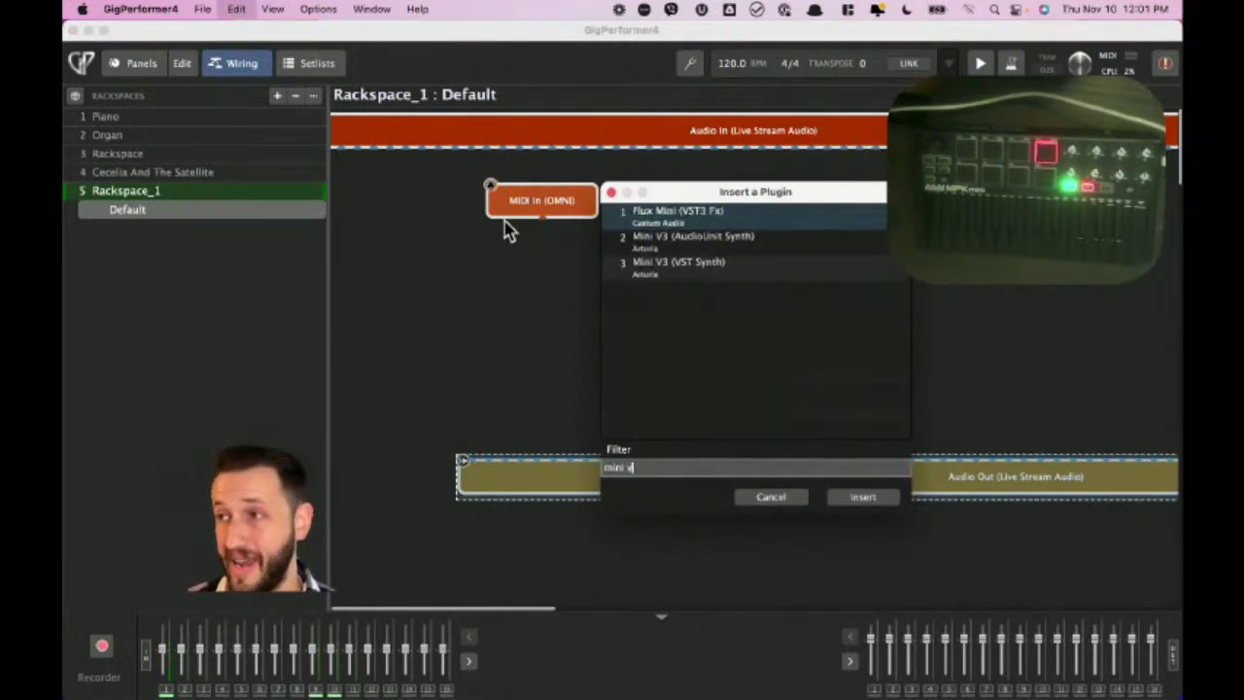
{"action": "key", "text": "Down"}
{"action": "key", "text": "Down"}
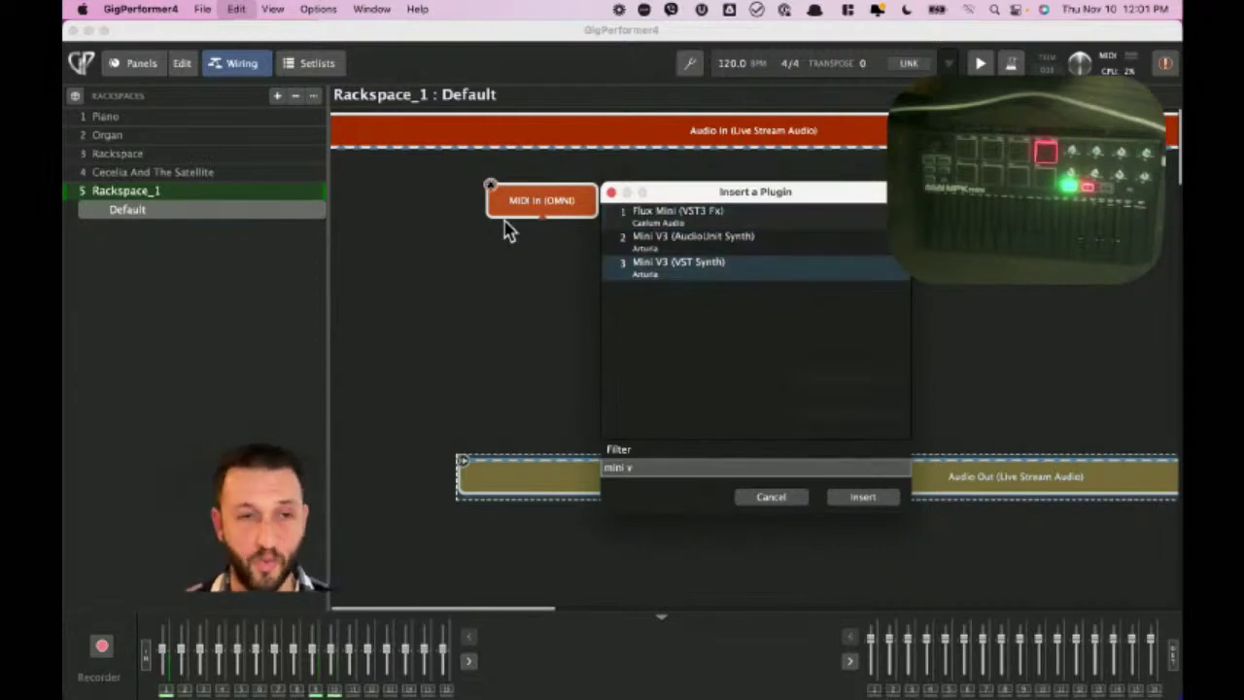
{"action": "key", "text": "Return"}
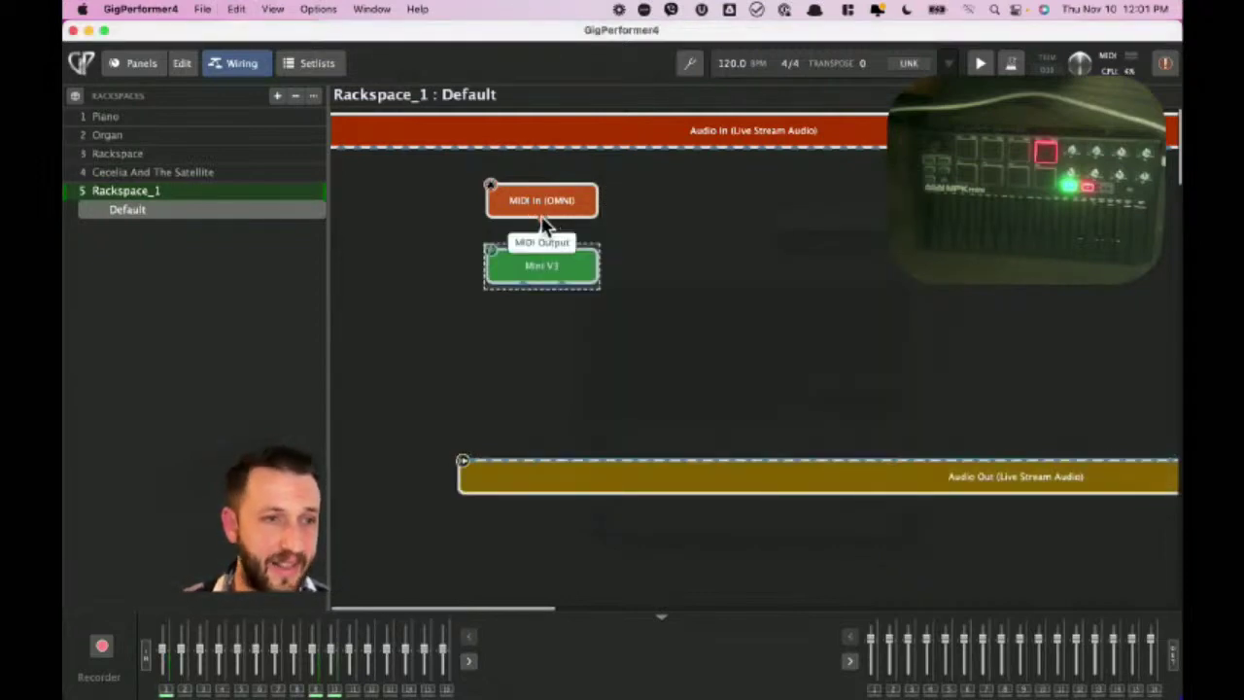
Connect MIDI In (OMNI) to Mini V3, and route Mini V3's stereo output to two channel pairs of Audio Out.
{"action": "left_click_drag", "start_coordinate": [549, 221], "coordinate": [575, 266]}
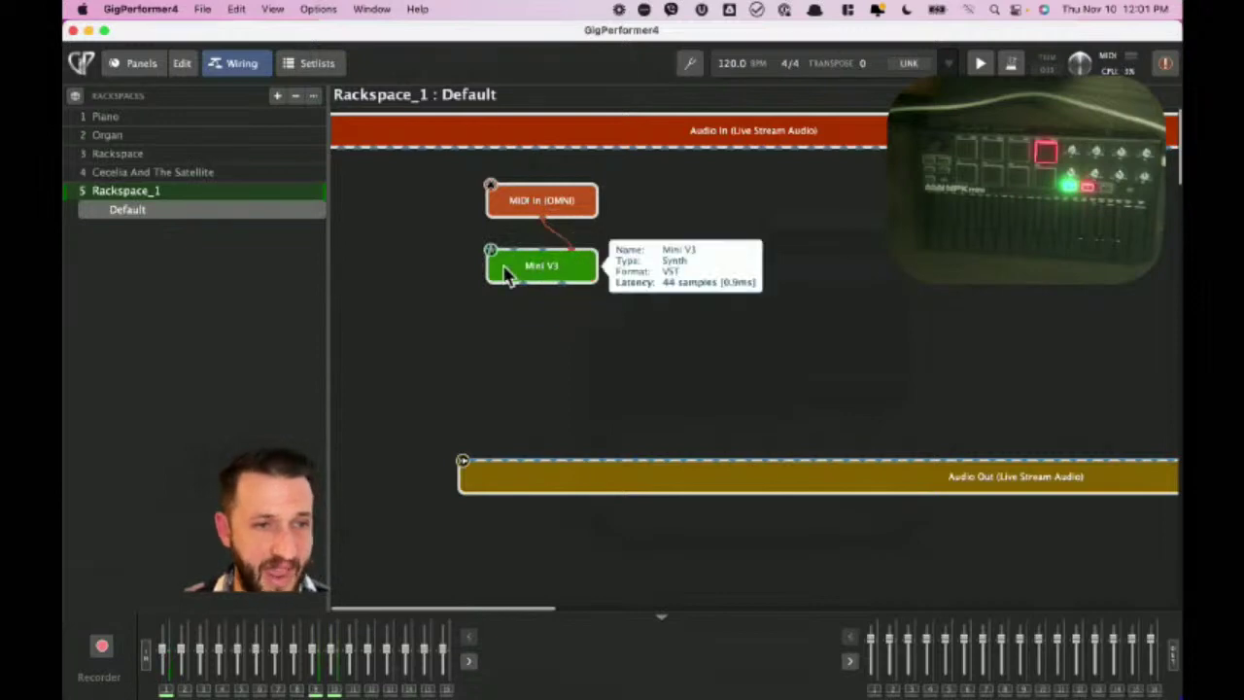
{"action": "left_click_drag", "start_coordinate": [525, 289], "coordinate": [472, 461]}
{"action": "left_click_drag", "start_coordinate": [524, 290], "coordinate": [505, 312]}
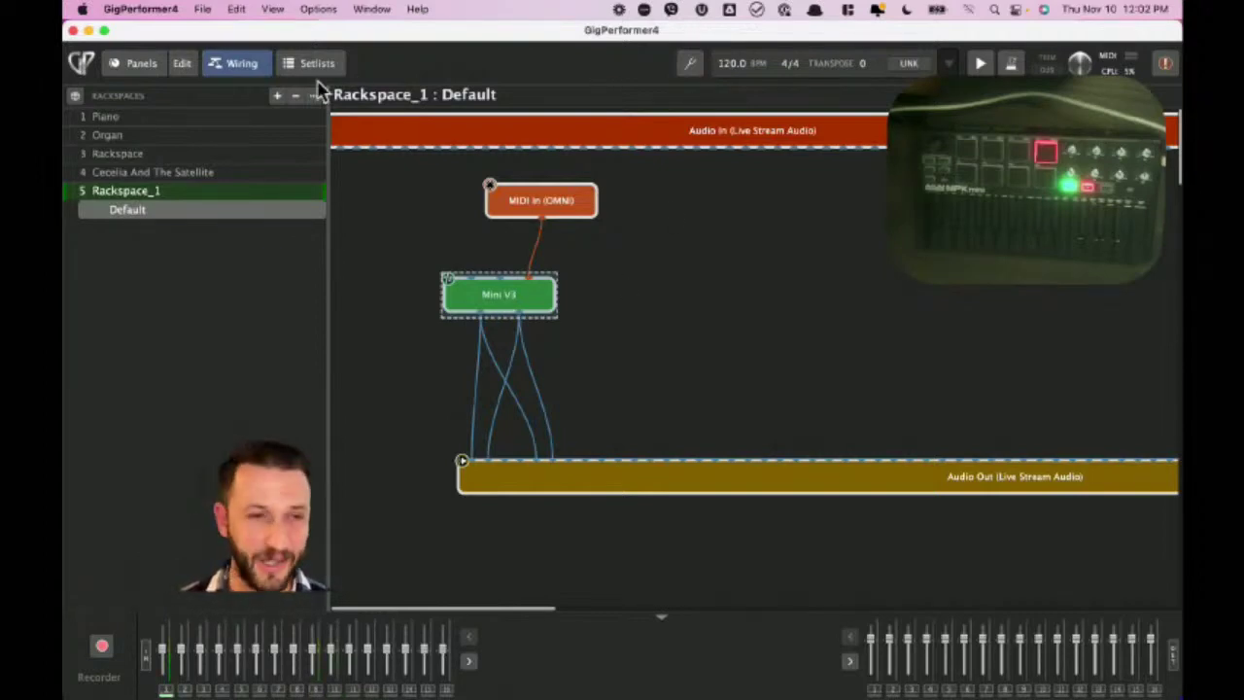
Open the Mini V3 plugin editor and resize its window to 50%.
{"action": "double_click", "coordinate": [495, 296]}
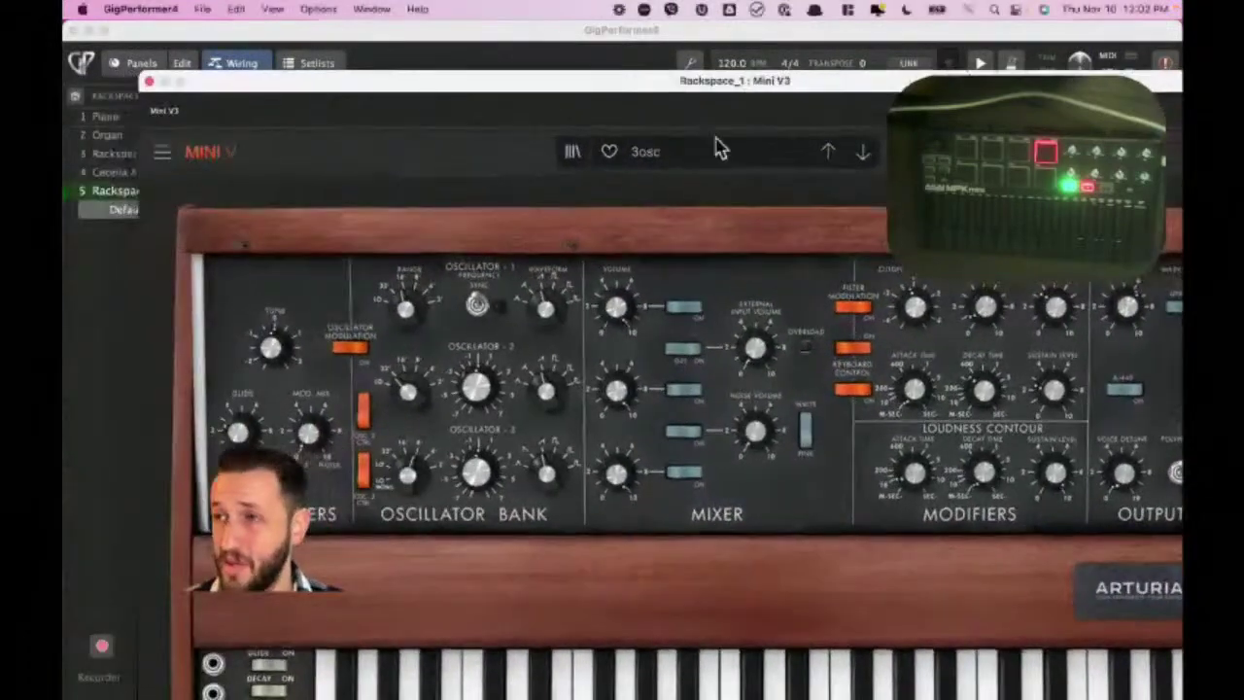
{"action": "left_click", "coordinate": [161, 153]}
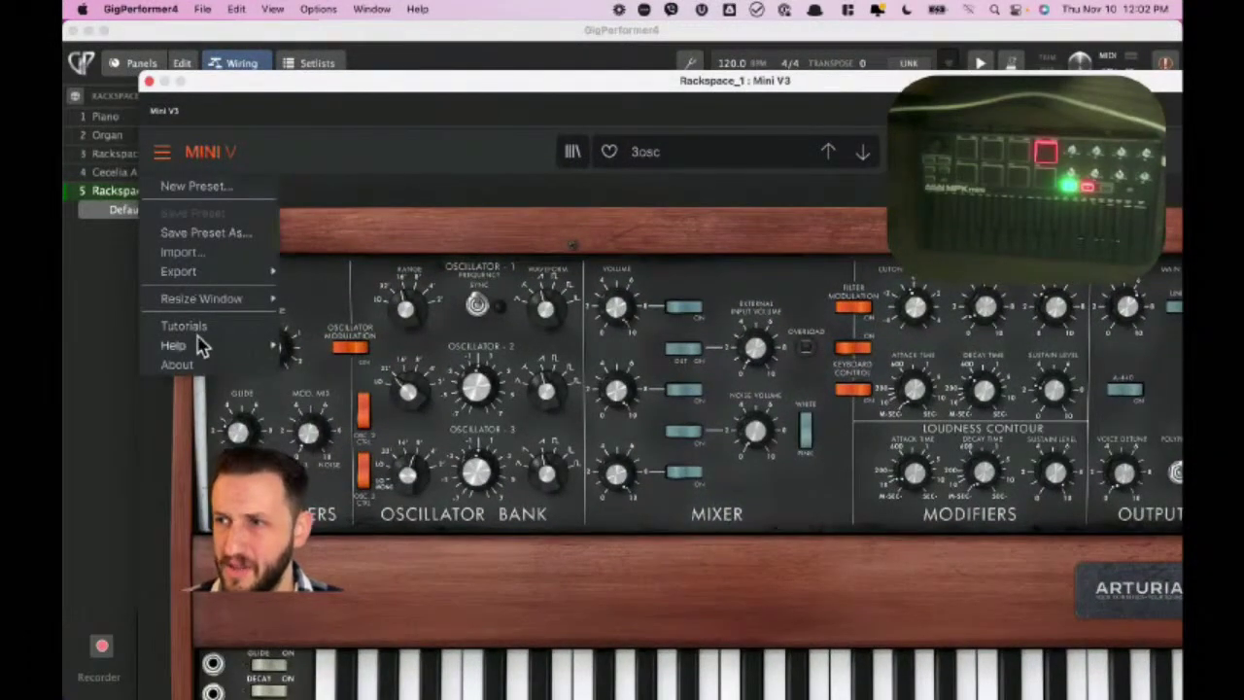
{"action": "mouse_move", "coordinate": [211, 303]}
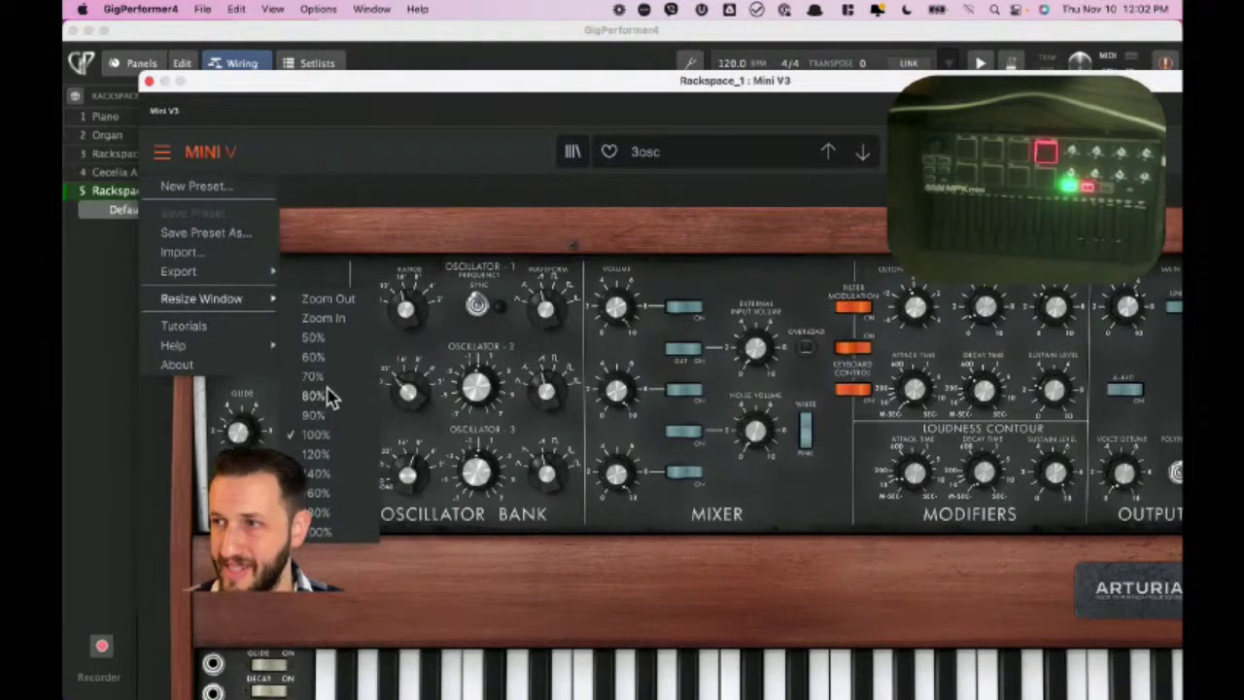
{"action": "left_click", "coordinate": [326, 345]}
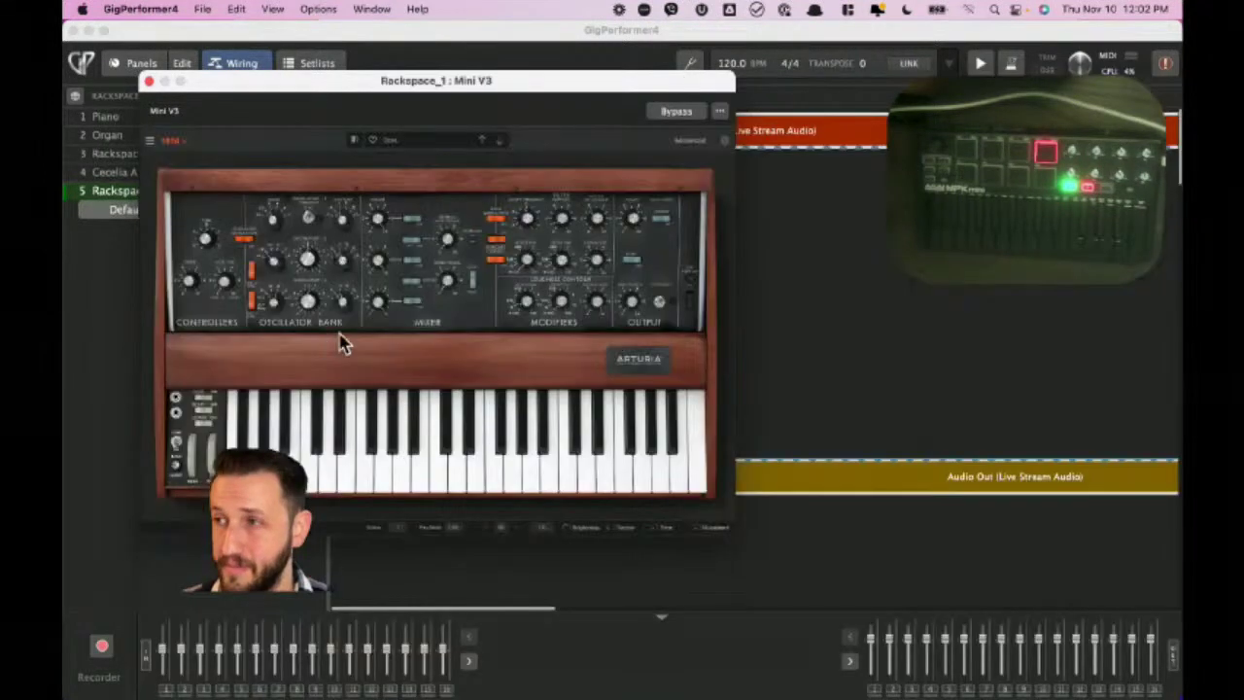
Move the Mini V3 editor window clear of the rackspace list, and close it after playing the synth.
{"action": "left_click_drag", "start_coordinate": [379, 83], "coordinate": [617, 112]}
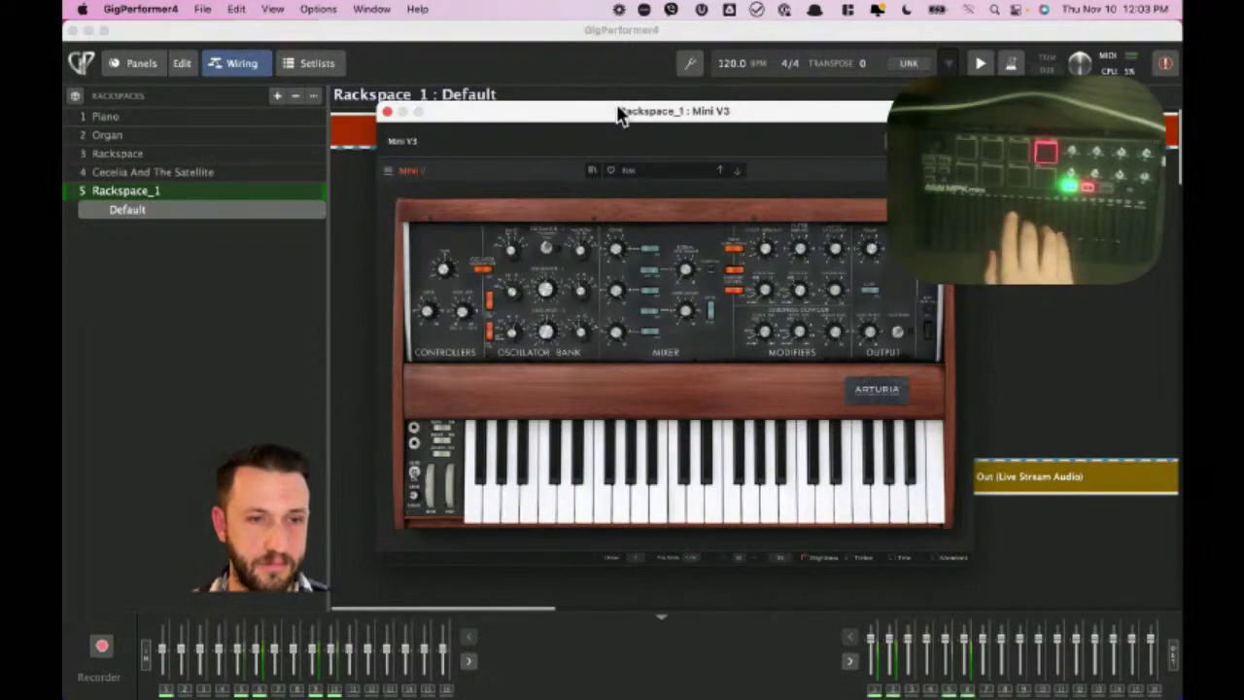
{"action": "left_click_drag", "start_coordinate": [617, 111], "coordinate": [583, 158]}
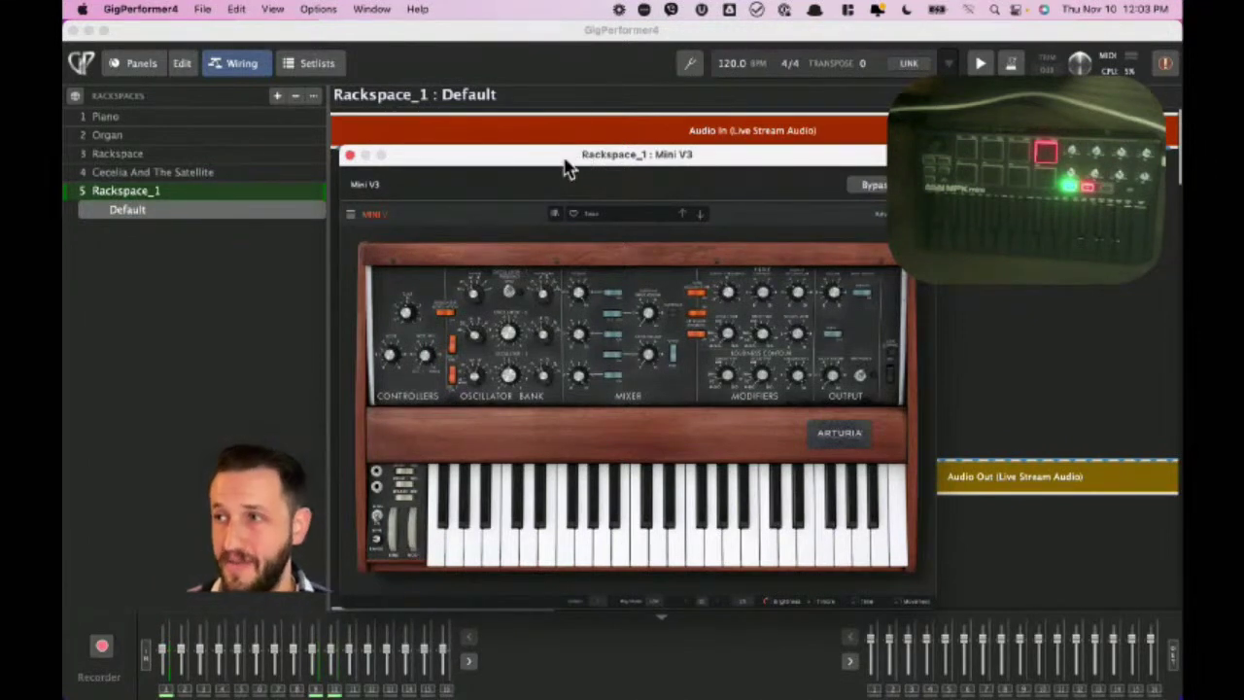
{"action": "left_click", "coordinate": [349, 157]}
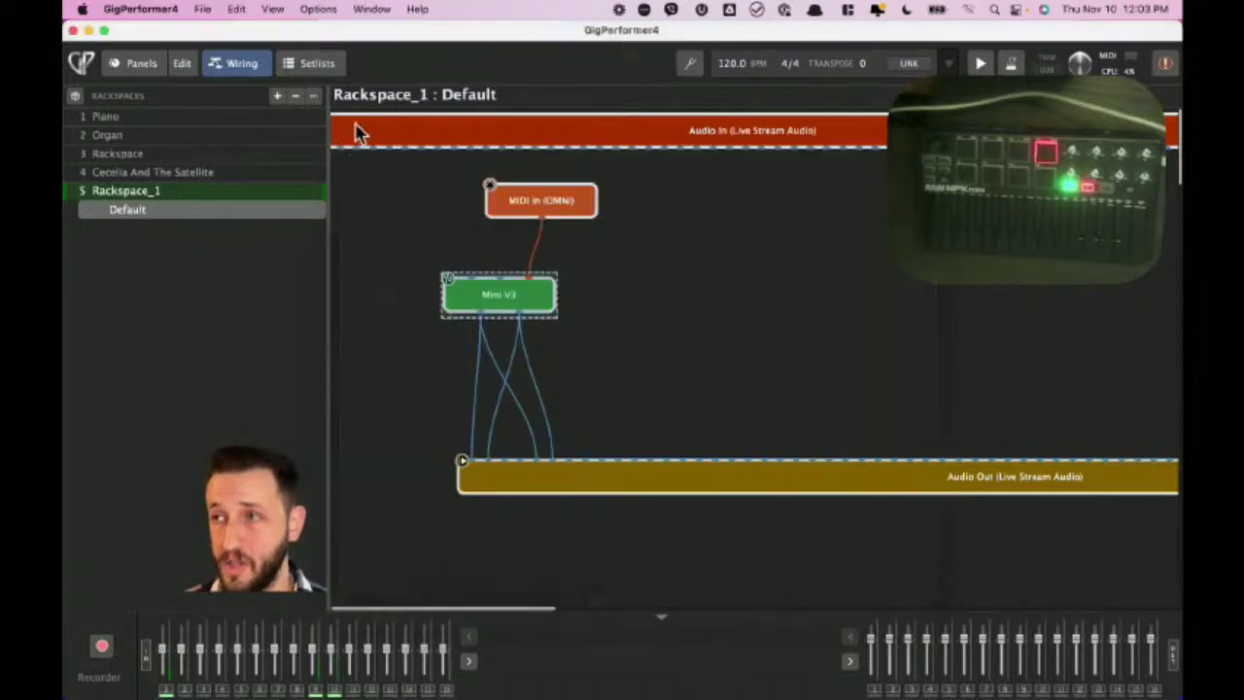
Open the script editor for the current rackspace and place its window beside the Mini V3 block.
{"action": "left_click", "coordinate": [370, 12]}
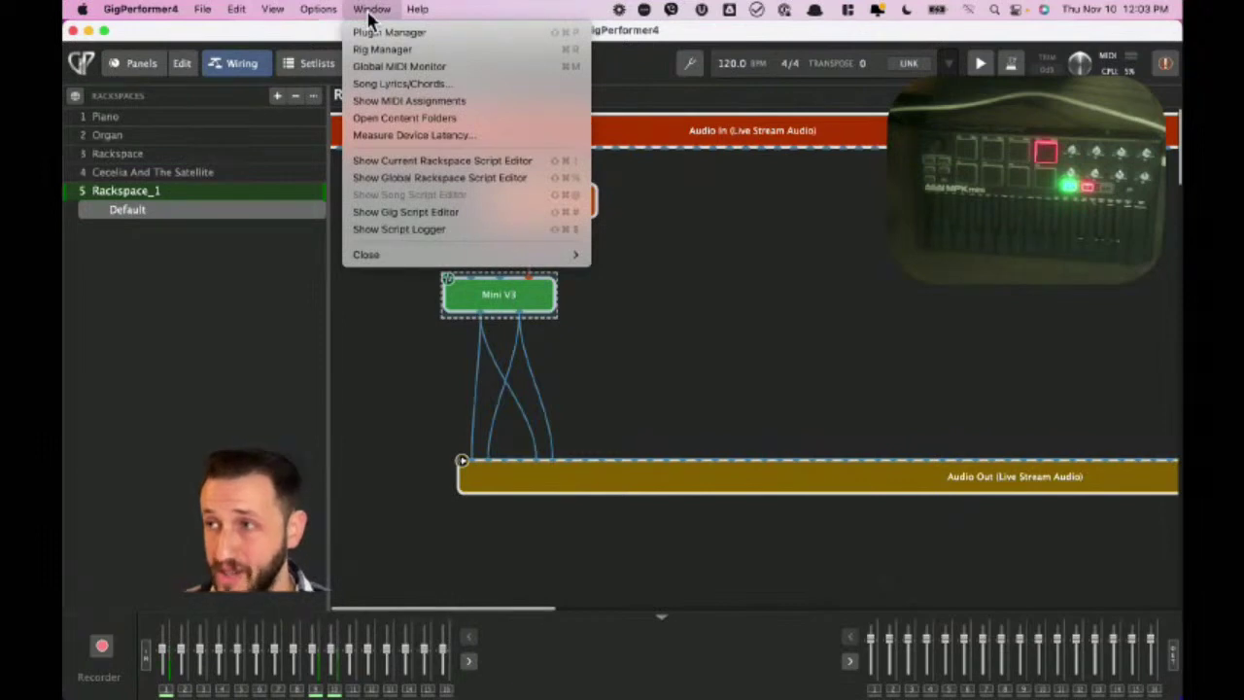
{"action": "left_click", "coordinate": [400, 163]}
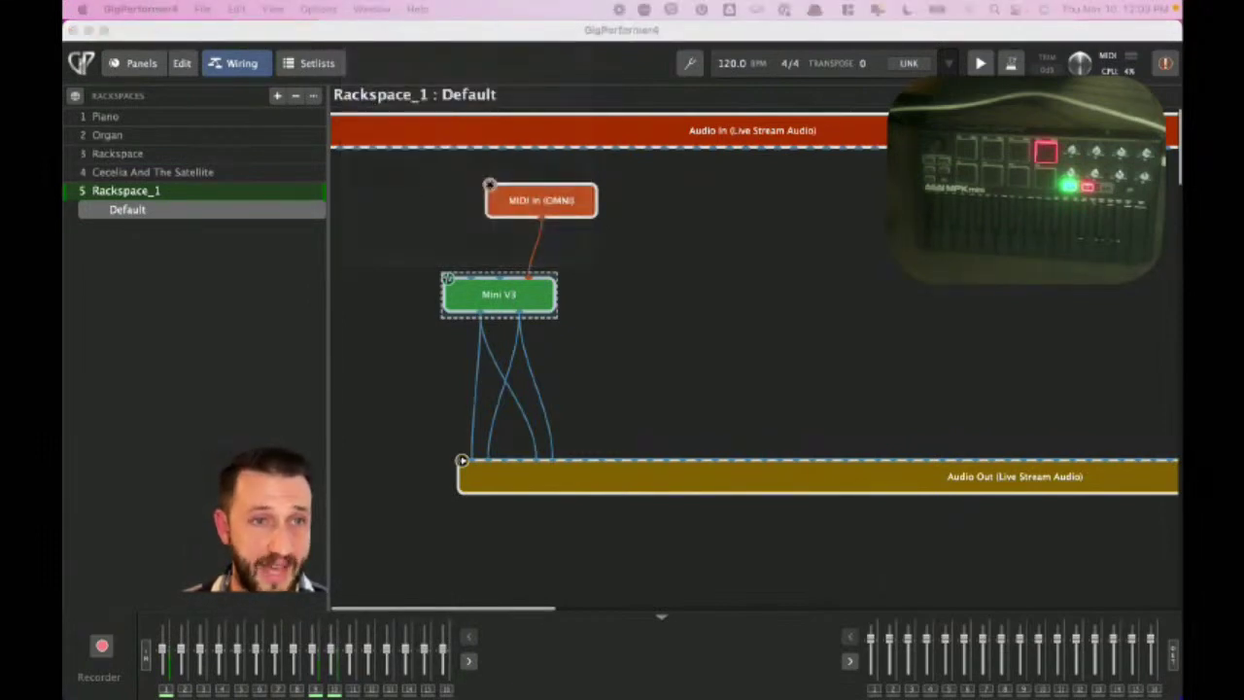
{"action": "left_click_drag", "start_coordinate": [166, 139], "coordinate": [783, 281]}
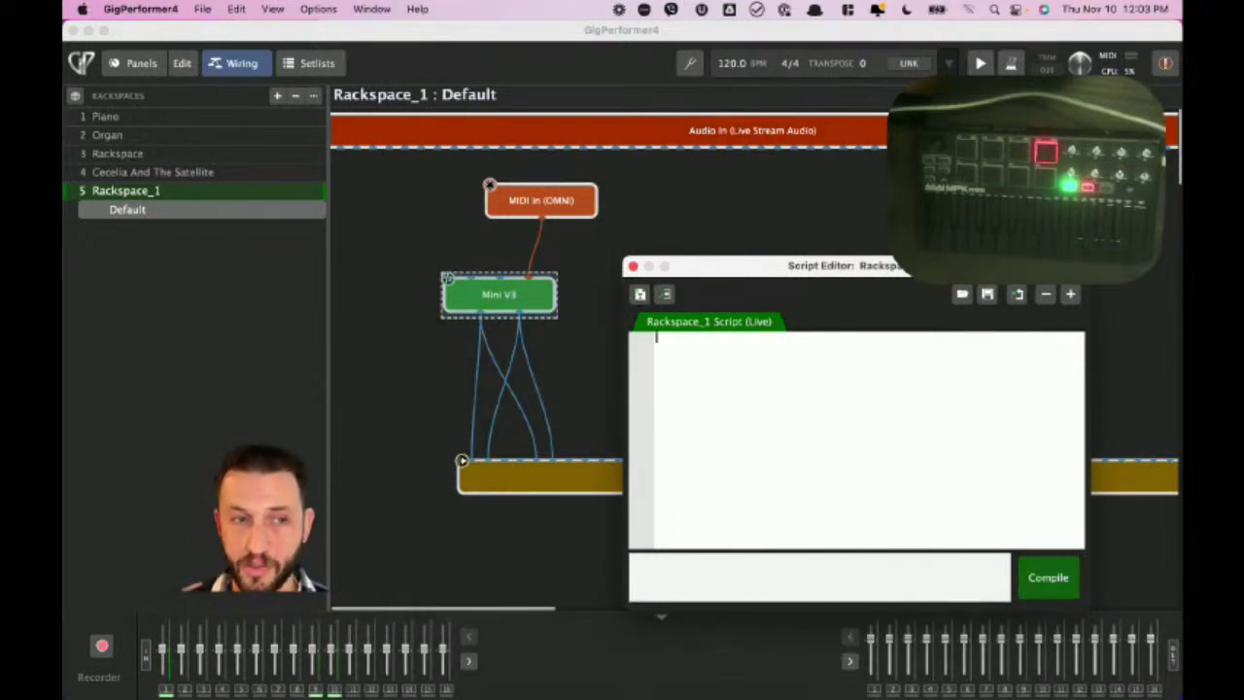
Look through the script editor's code template categories, including the blocks and widget declarations.
{"action": "left_click", "coordinate": [643, 293]}
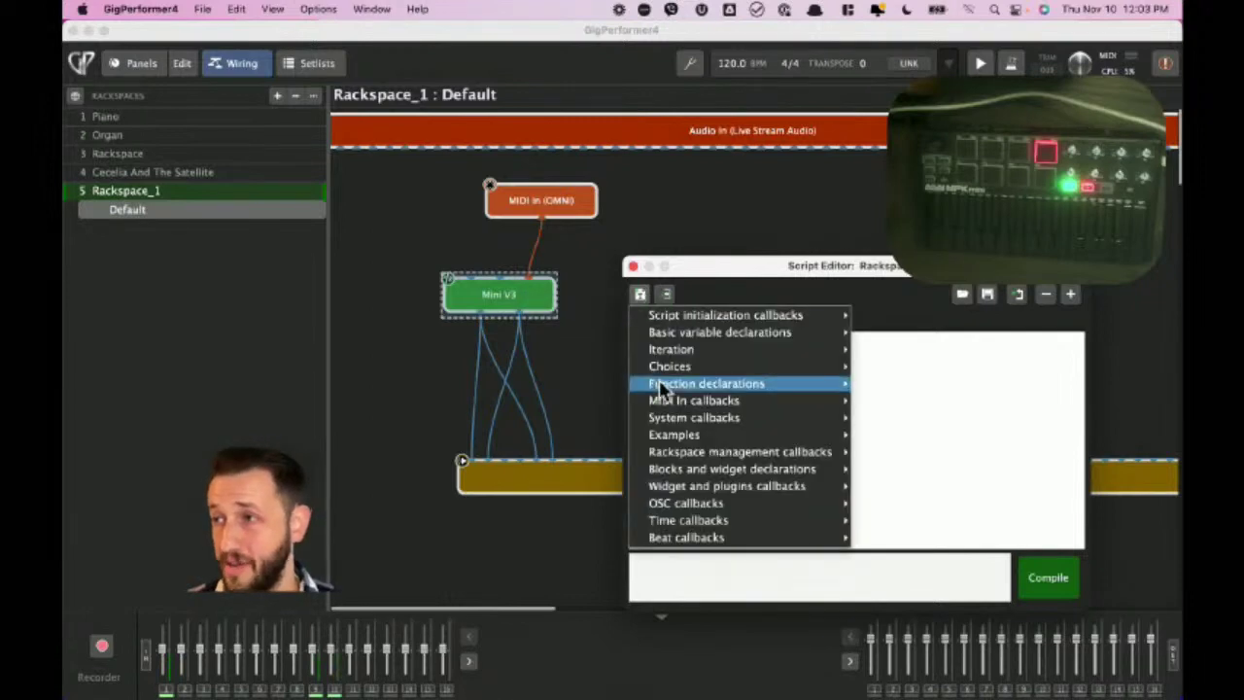
{"action": "mouse_move", "coordinate": [714, 489]}
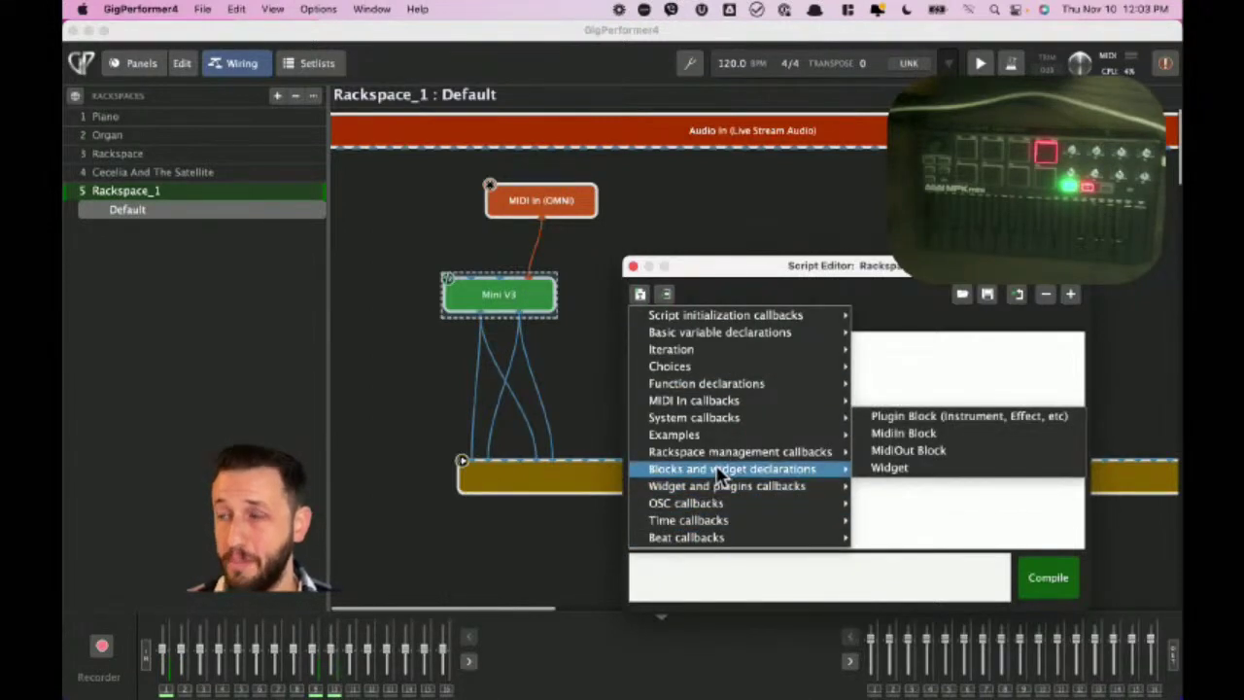
{"action": "left_click", "coordinate": [398, 373]}
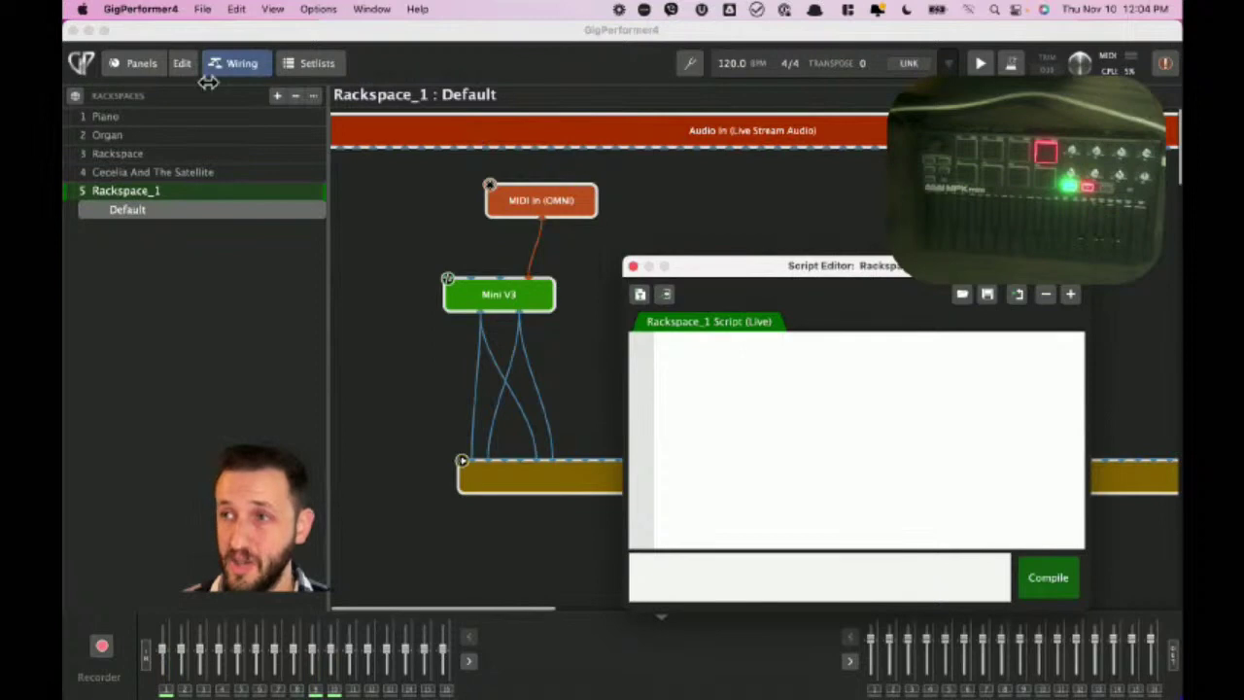
Open Rackspace_1's panel for editing and add a Black Metal Knob to it.
{"action": "left_click", "coordinate": [141, 68]}
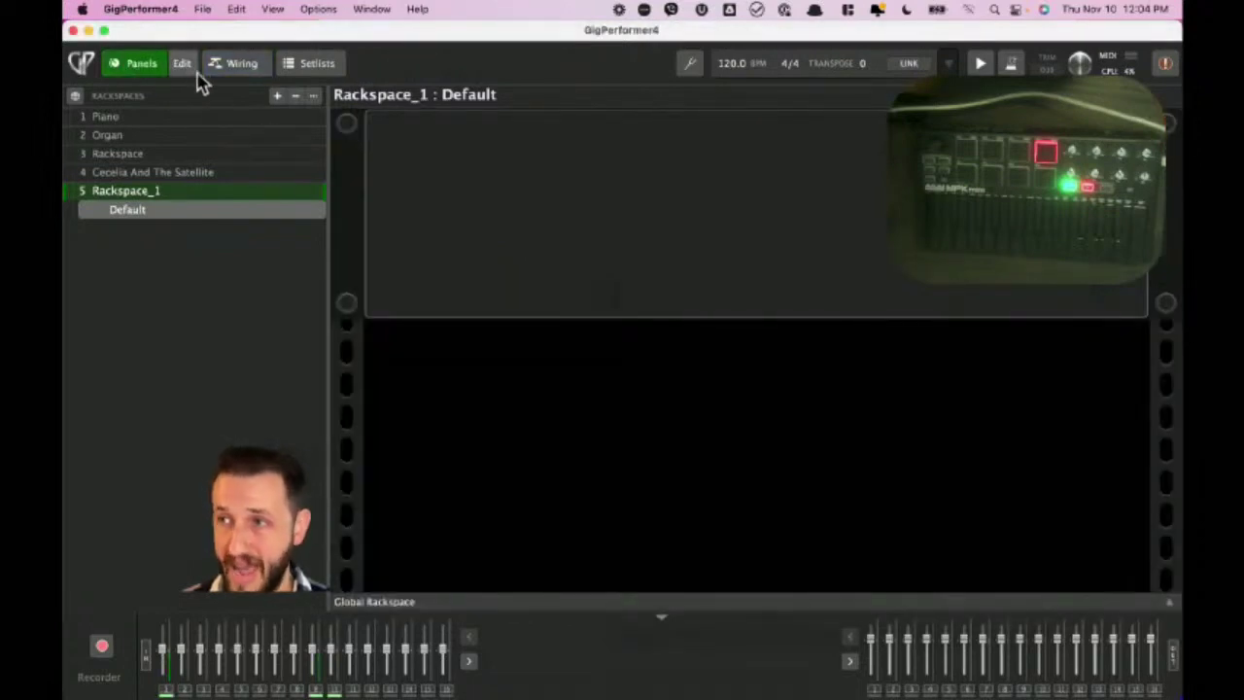
{"action": "left_click", "coordinate": [182, 63]}
{"action": "left_click_drag", "start_coordinate": [125, 371], "coordinate": [458, 228]}
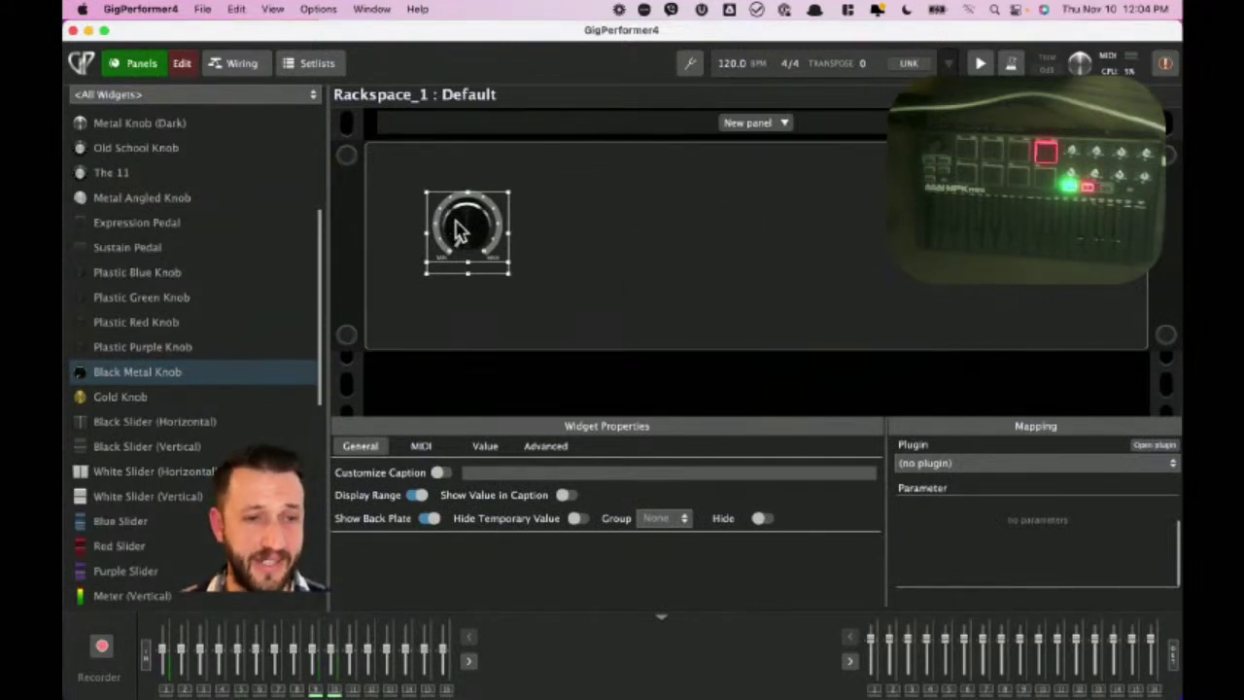
Set the black metal knob's OSC/GPScript name to Knob1 and deselect the widget.
{"action": "left_click", "coordinate": [550, 447]}
{"action": "left_click", "coordinate": [488, 473]}
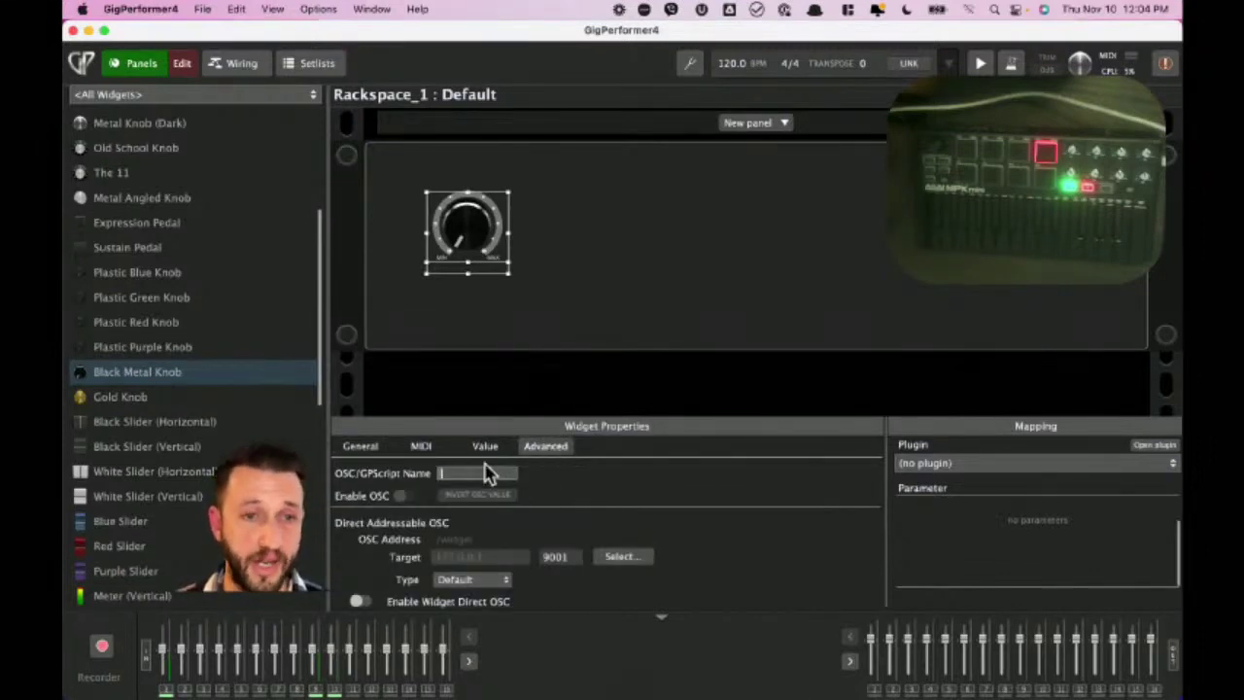
{"action": "type", "text": "Knob"}
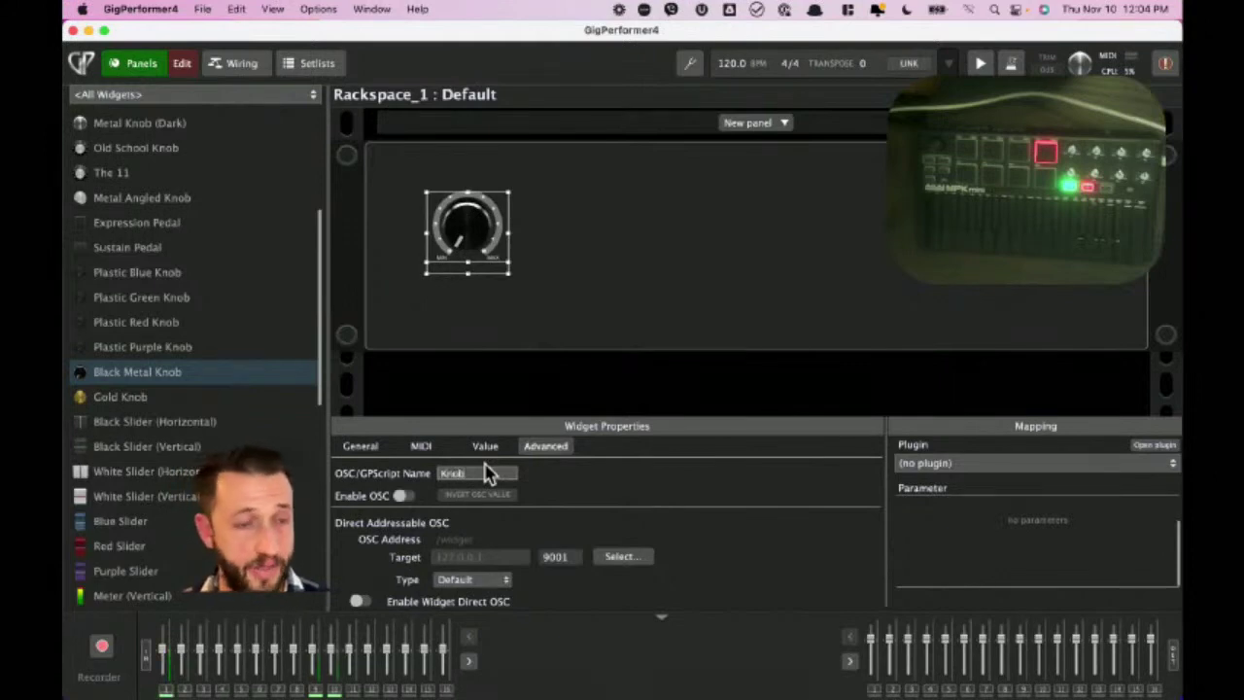
{"action": "type", "text": "12"}
{"action": "key", "text": "BackSpace"}
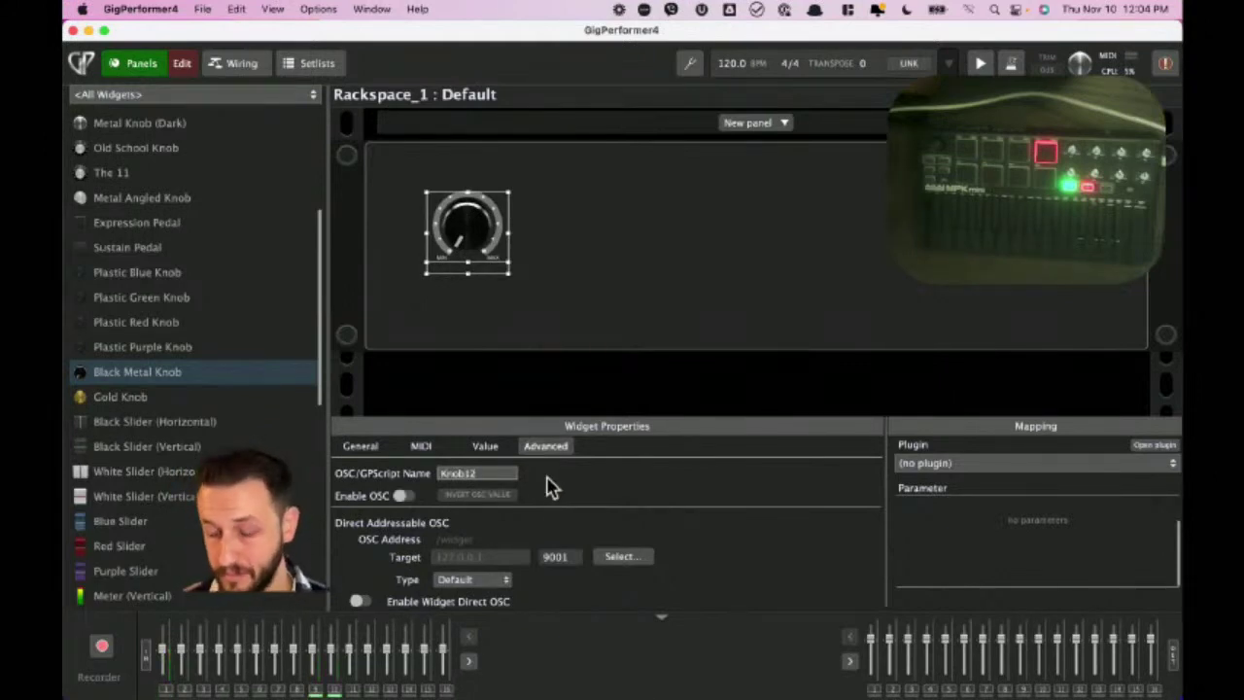
{"action": "left_click", "coordinate": [580, 238]}
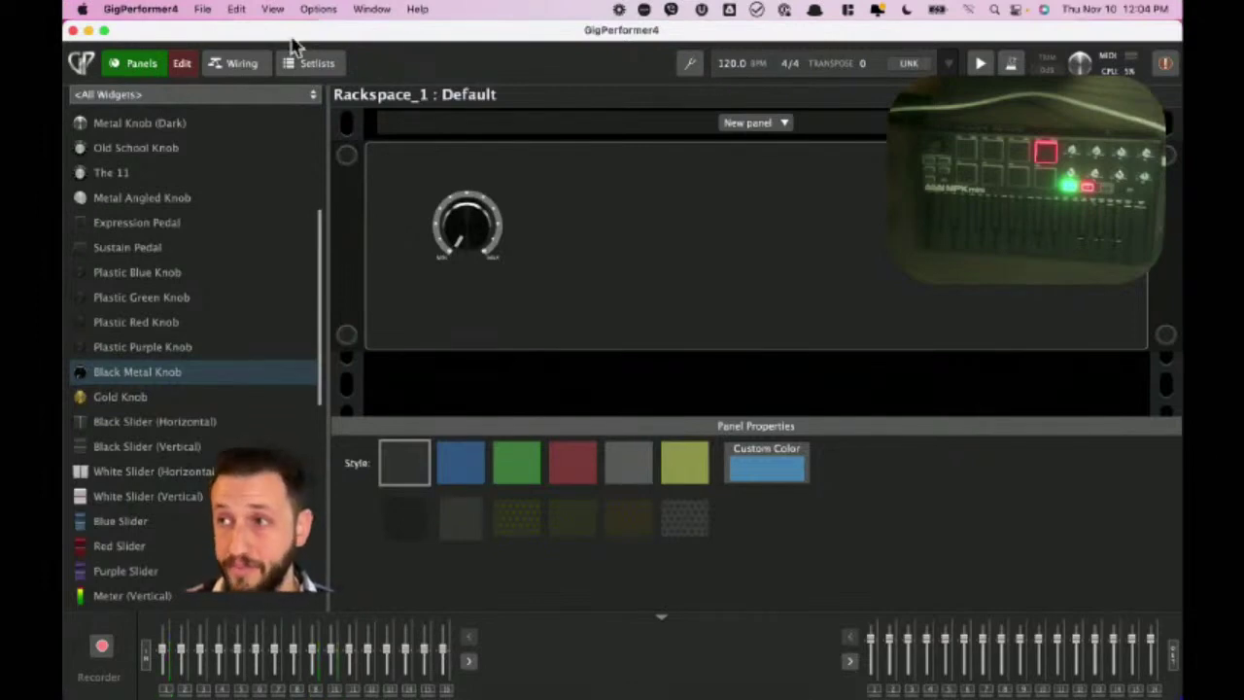
Give the Mini V3 block in the wiring the OSC/GPScript handle MiniV3 and enable its use in GPScript.
{"action": "left_click", "coordinate": [238, 64]}
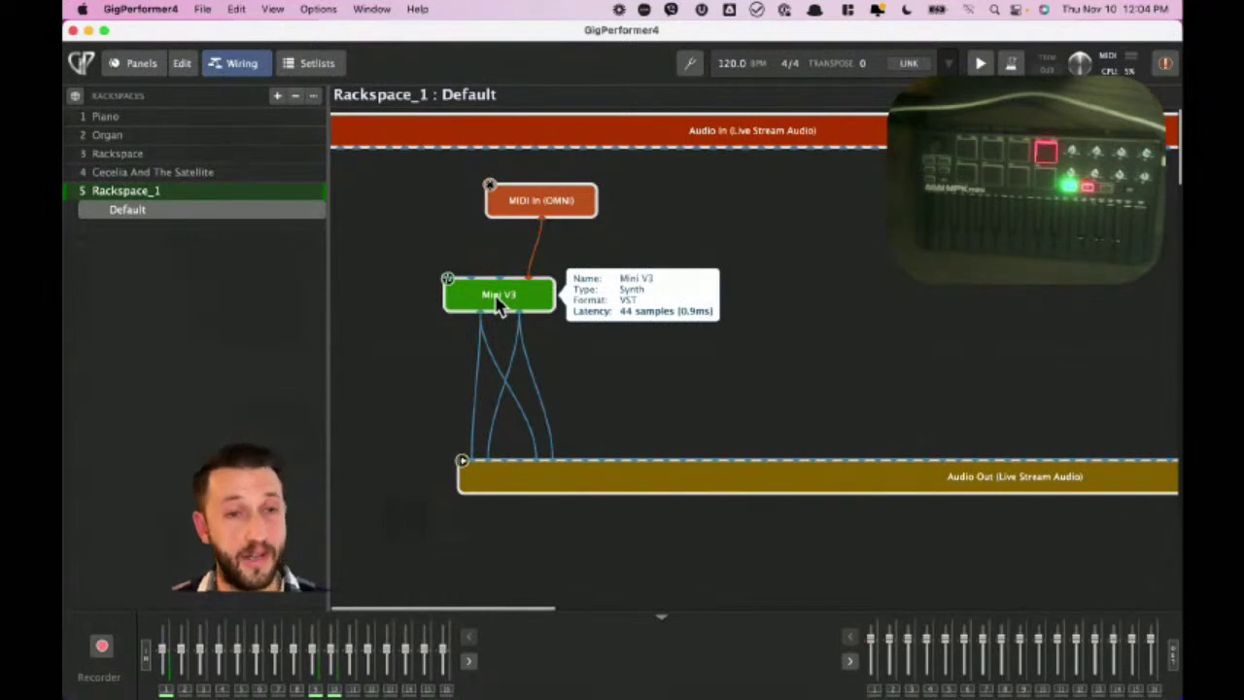
{"action": "right_click", "coordinate": [497, 304]}
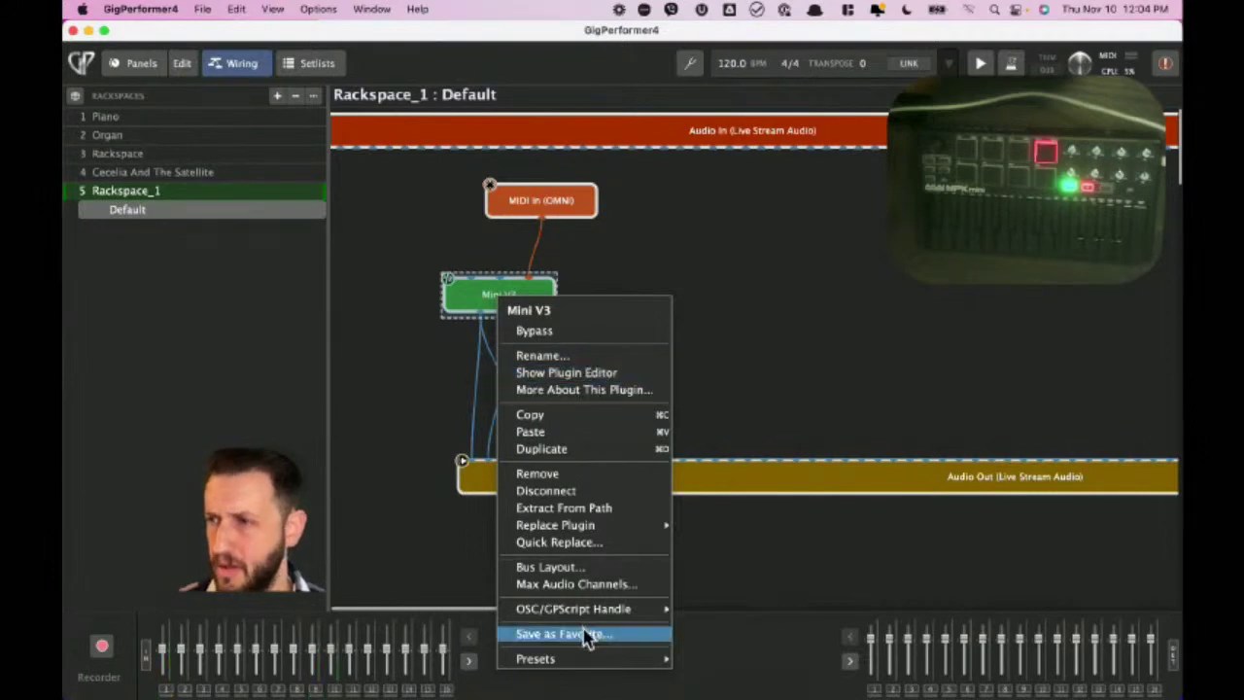
{"action": "mouse_move", "coordinate": [591, 613]}
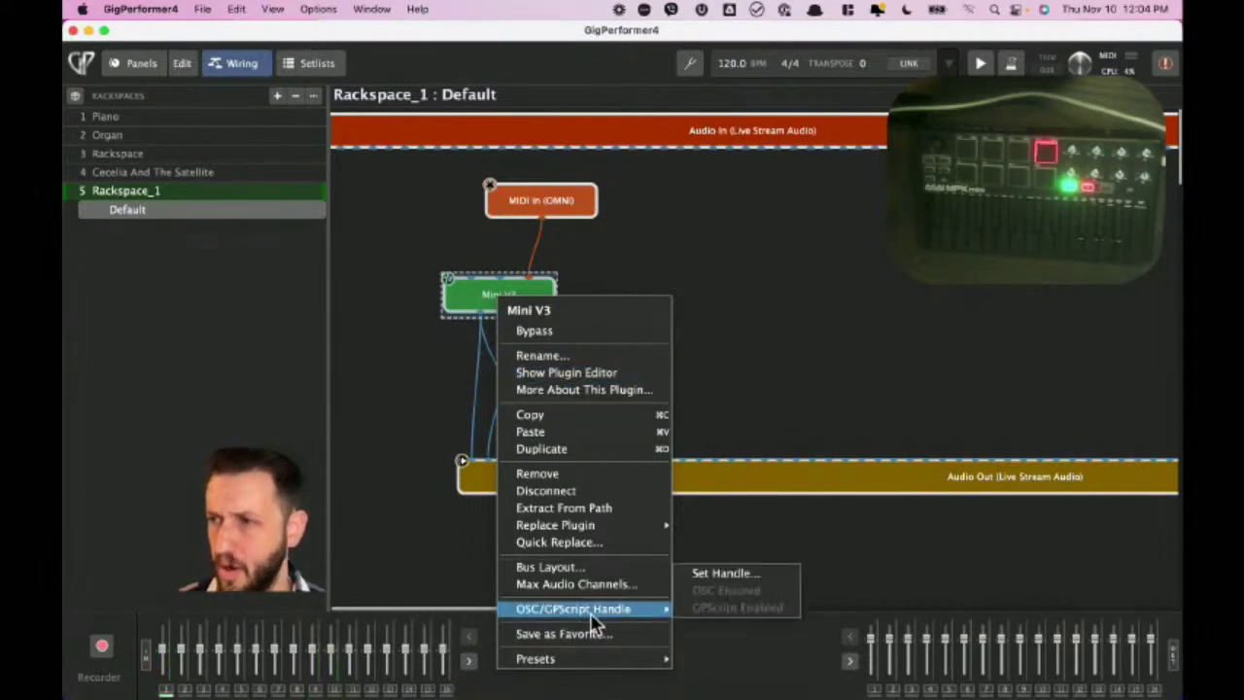
{"action": "left_click", "coordinate": [753, 580]}
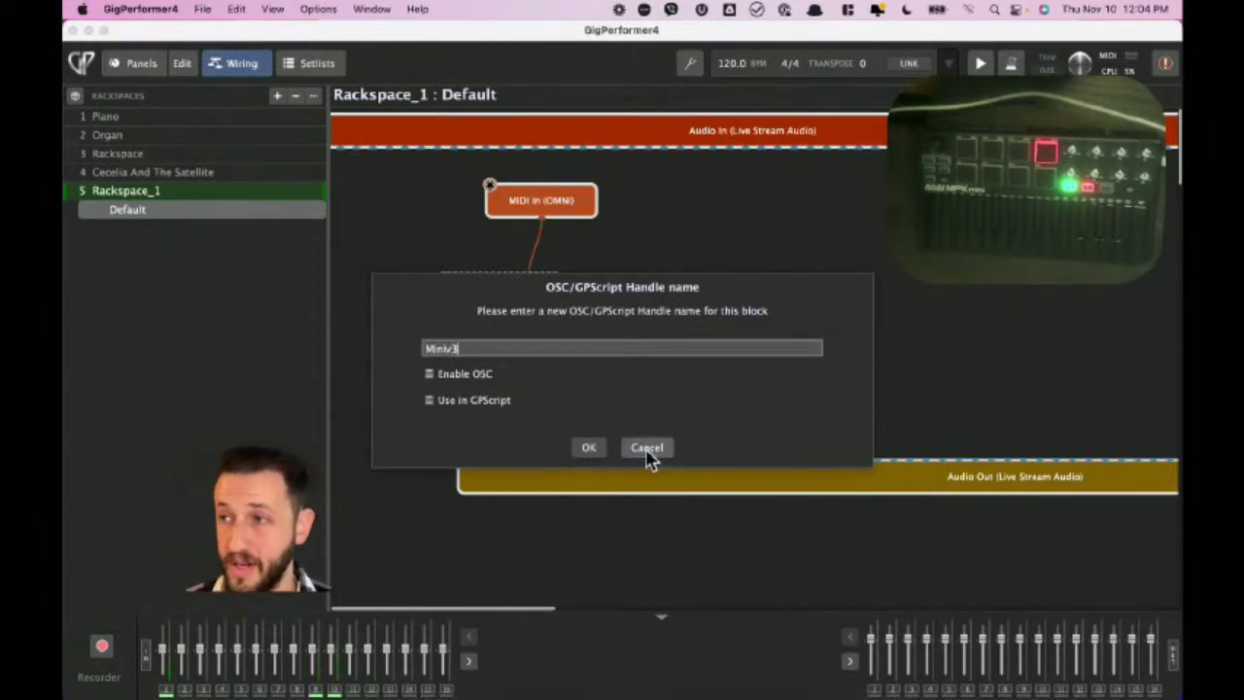
{"action": "key", "text": "BackSpace"}
{"action": "key", "text": "BackSpace"}
{"action": "type", "text": "V"}
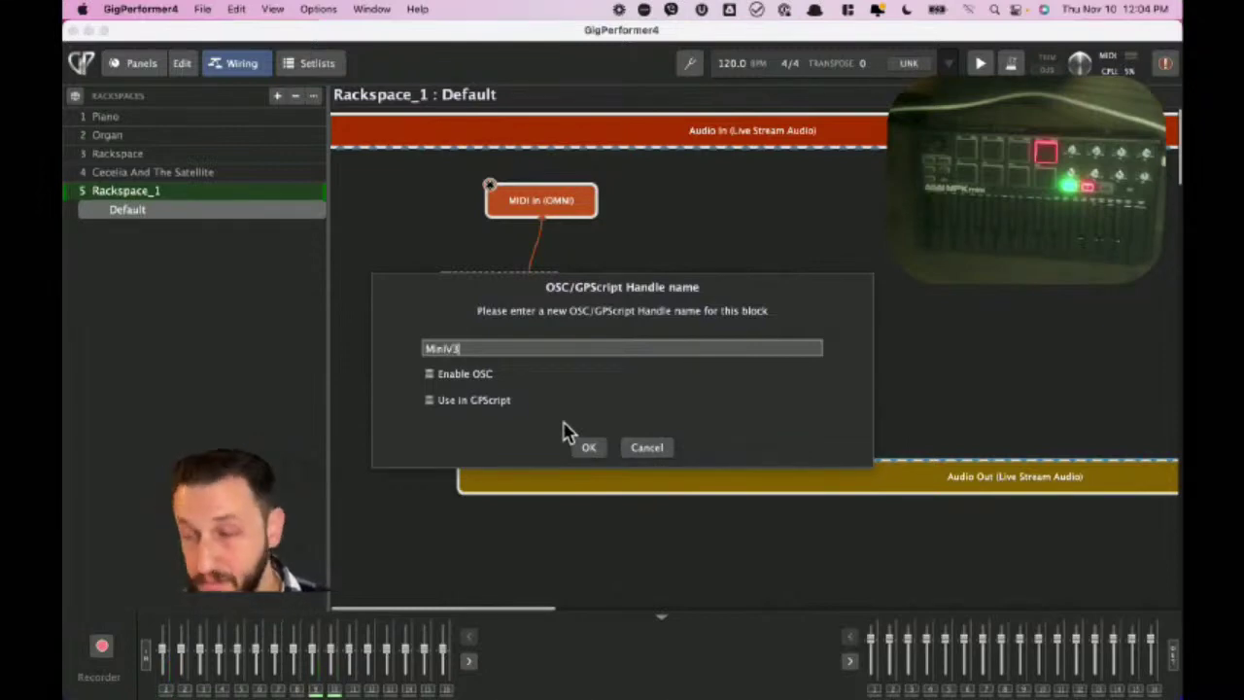
{"action": "type", "text": "3"}
{"action": "left_click", "coordinate": [432, 402]}
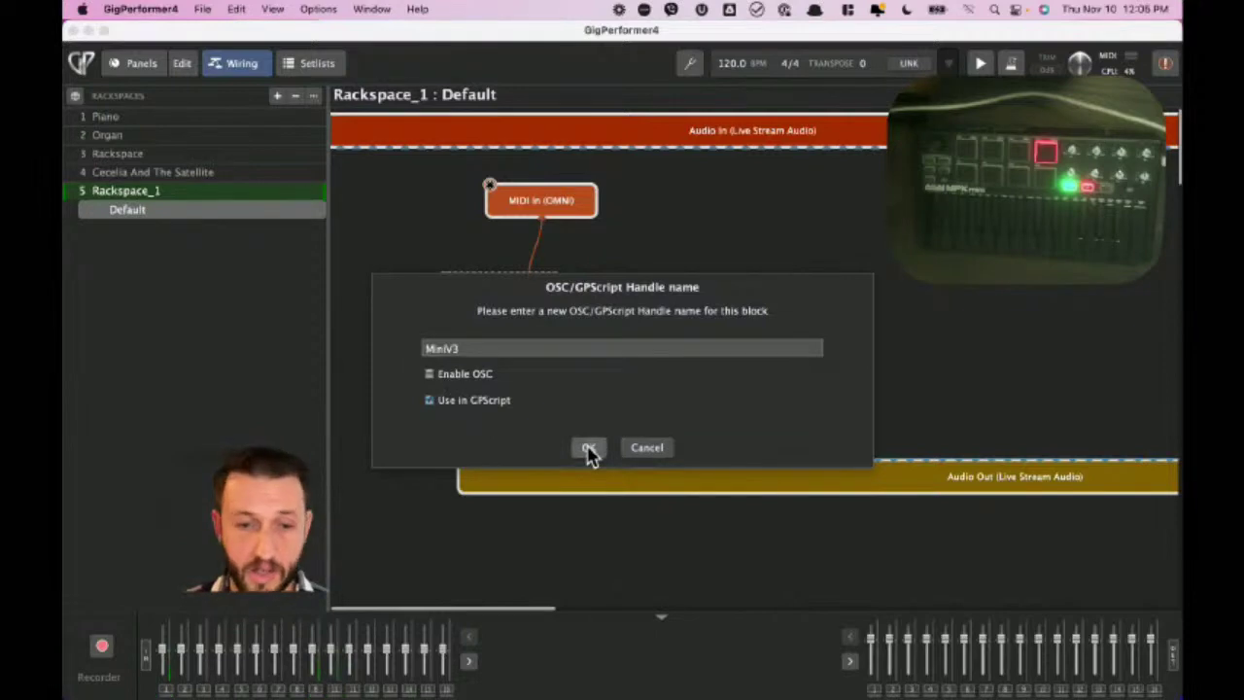
{"action": "left_click", "coordinate": [589, 449]}
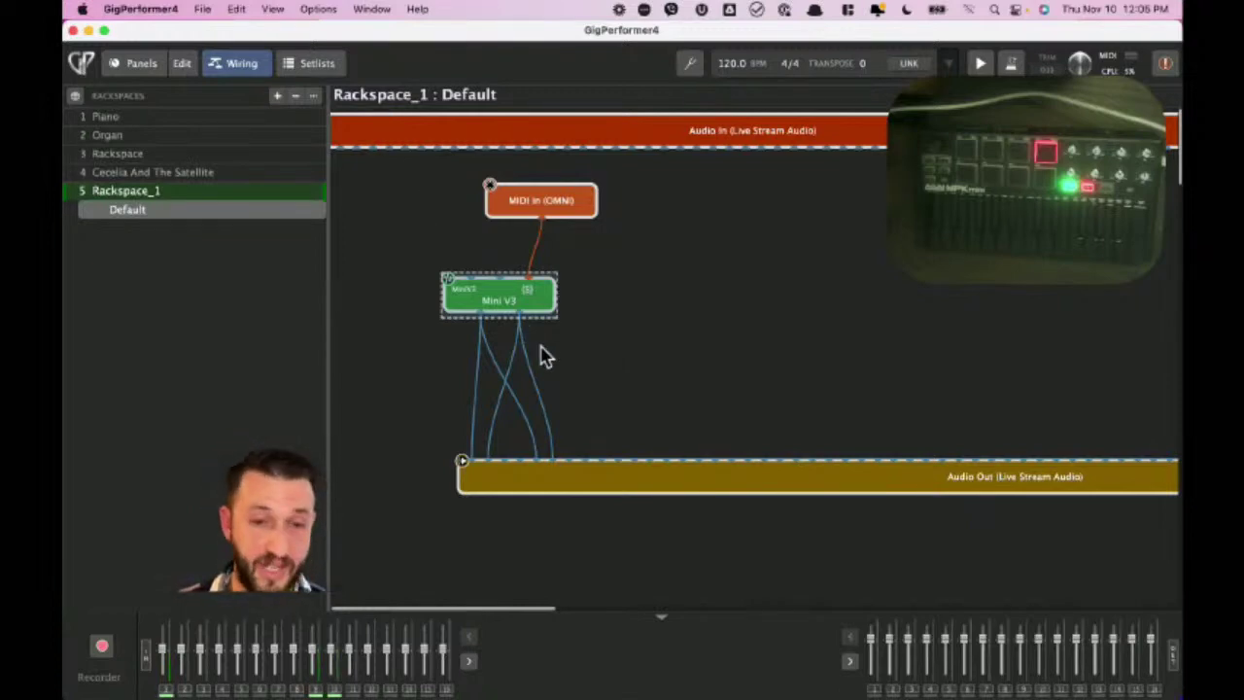
Return to the Rackspace_1 script editor, move its window over the wiring, and auto declare the blocks and widgets.
{"action": "key", "text": "ctrl+Up"}
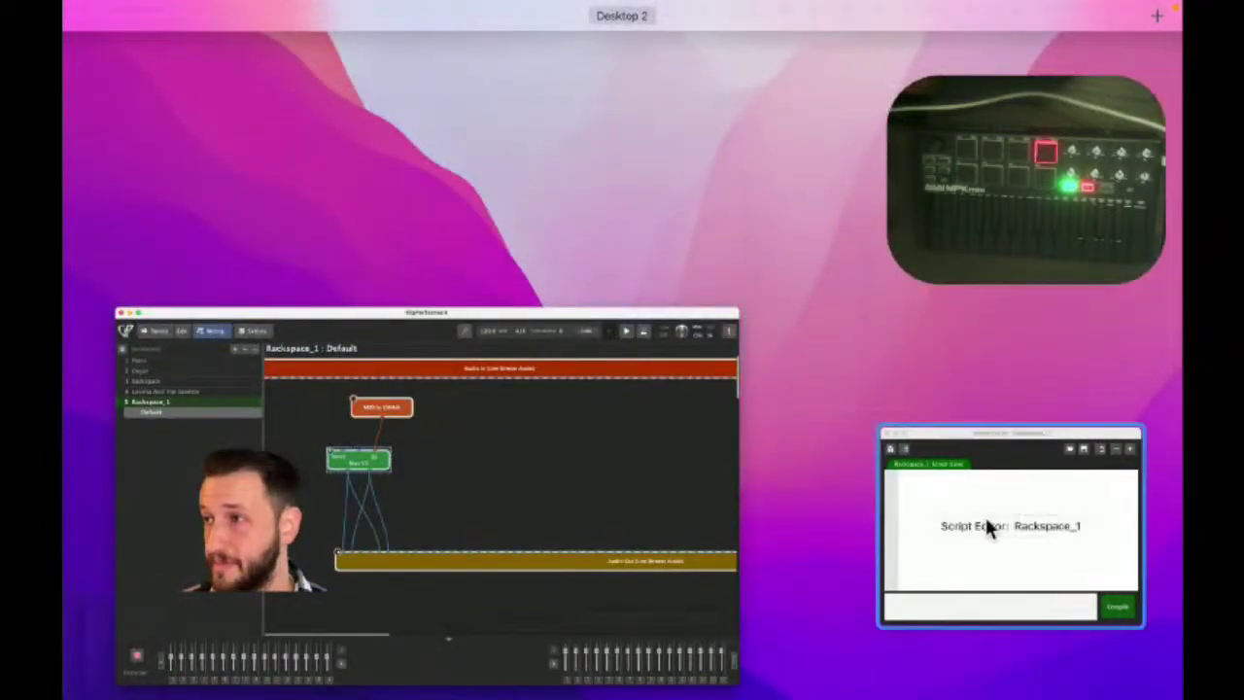
{"action": "left_click", "coordinate": [999, 527]}
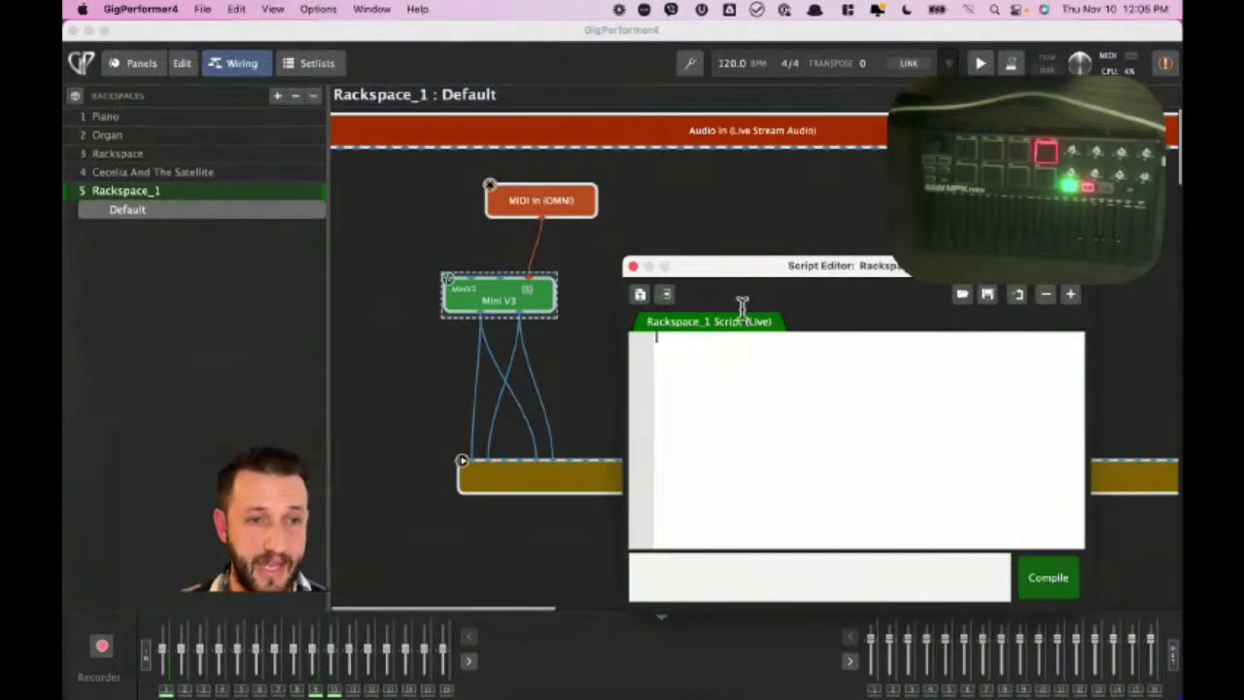
{"action": "left_click_drag", "start_coordinate": [777, 262], "coordinate": [611, 192]}
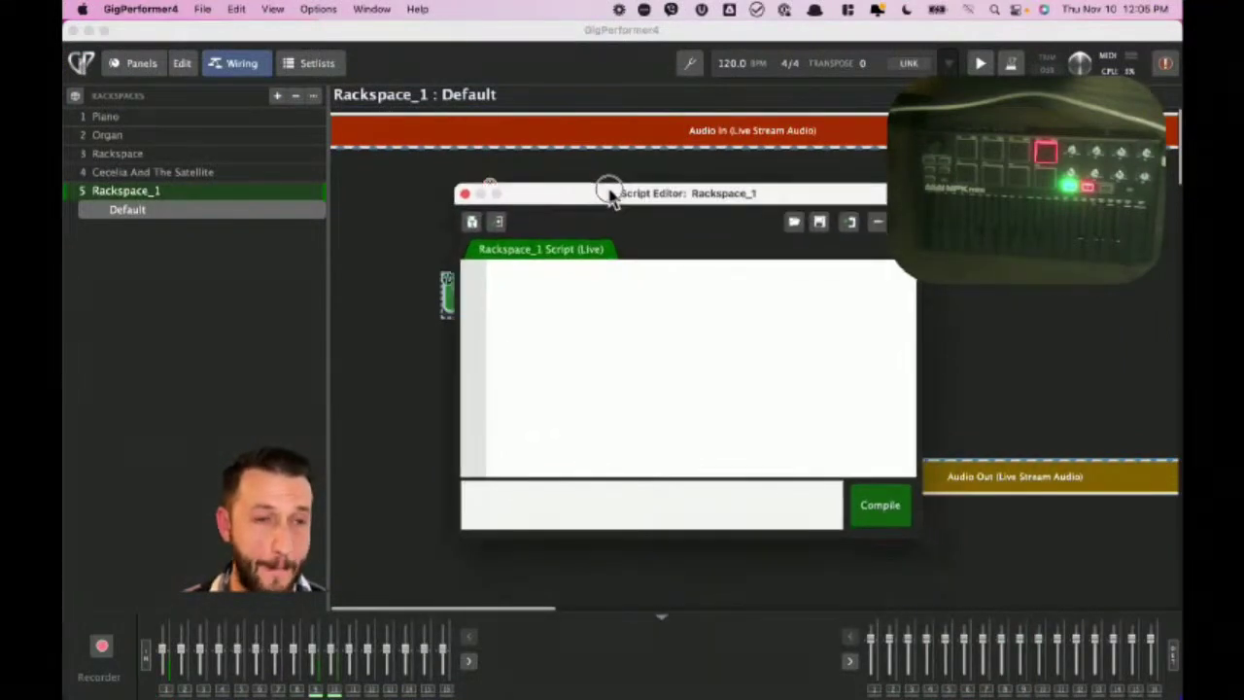
{"action": "right_click", "coordinate": [554, 304]}
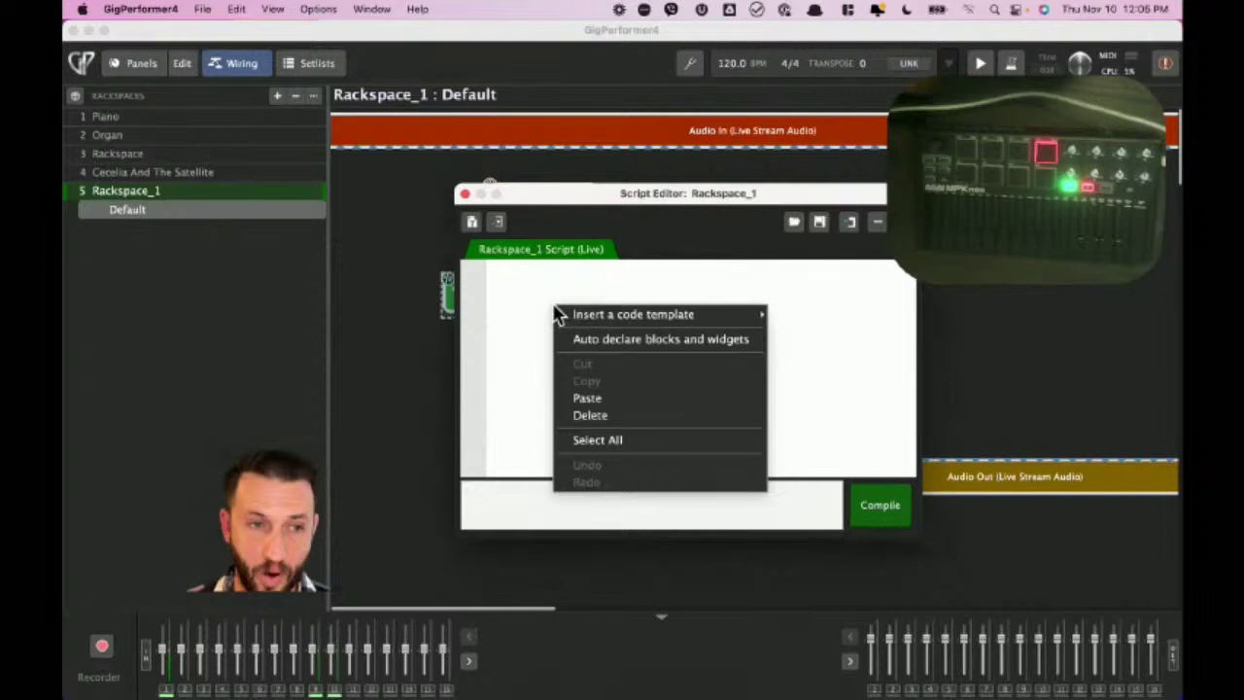
{"action": "left_click", "coordinate": [611, 339]}
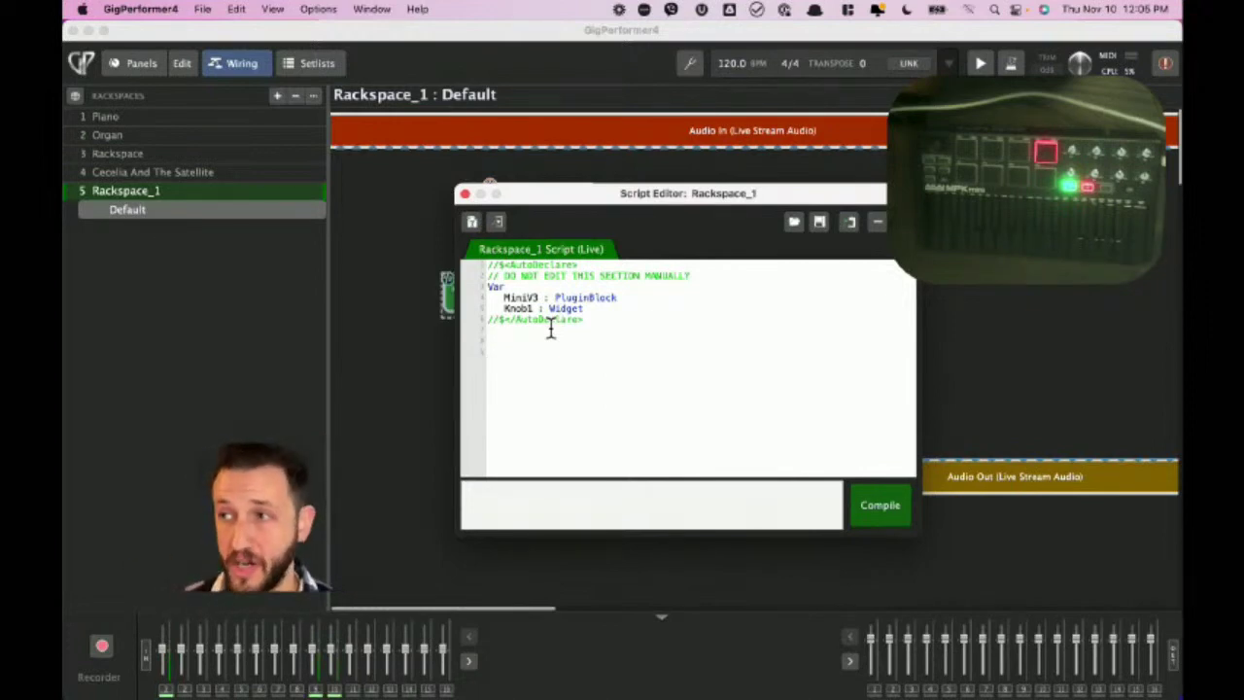
Browse the code templates for widget and plugin callbacks in the Rackspace_1 script.
{"action": "left_click", "coordinate": [472, 223]}
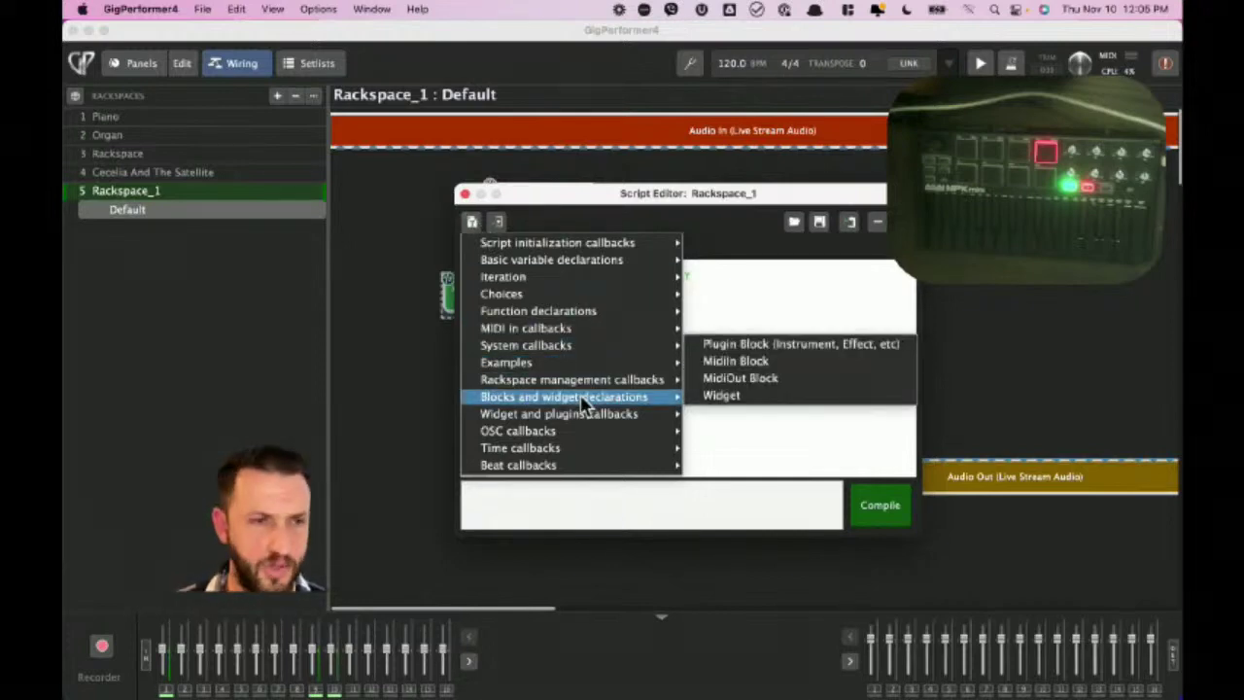
{"action": "mouse_move", "coordinate": [588, 418]}
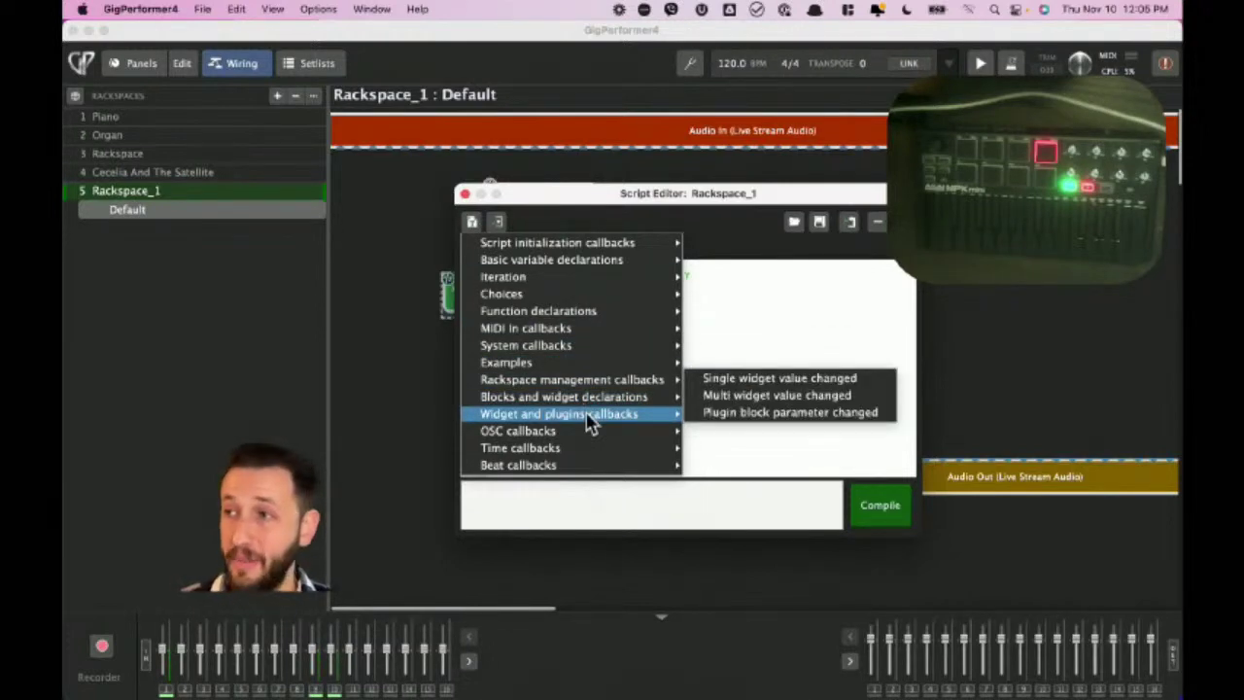